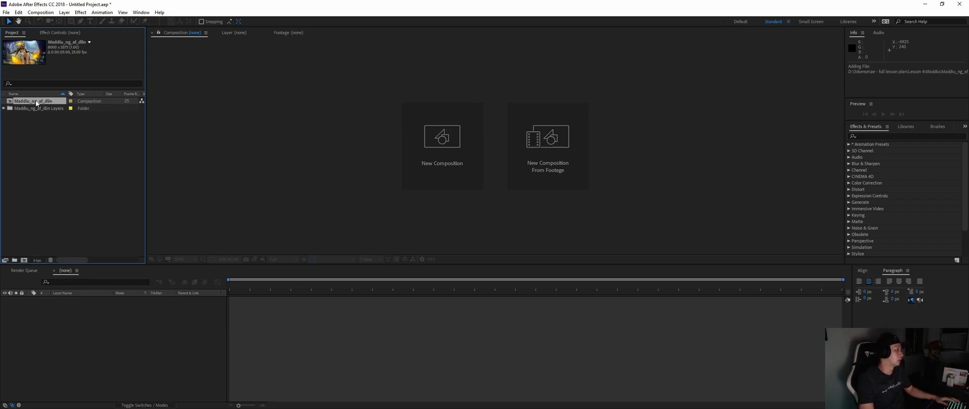
# Step: Look through the imported layers and precomps inside the Maddiu_ng_af_dlin Layers folder, then collapse it
pyautogui.click(4, 109)
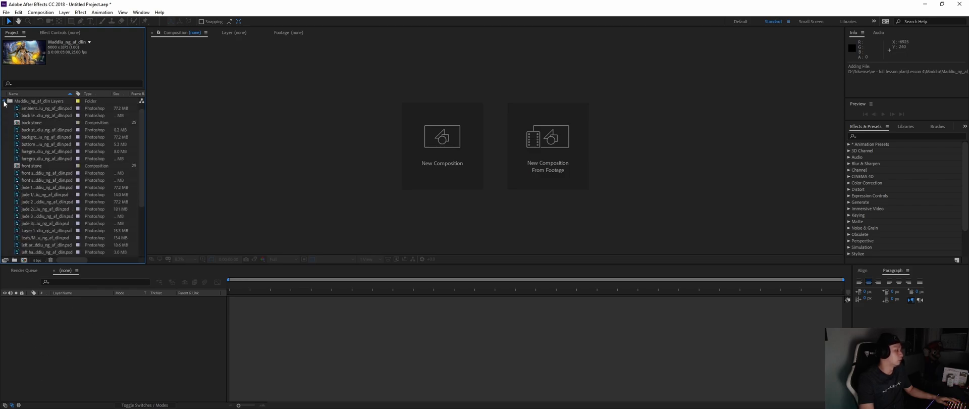
pyautogui.click(4, 101)
pyautogui.click(4, 108)
pyautogui.scroll(1, 62, 147)
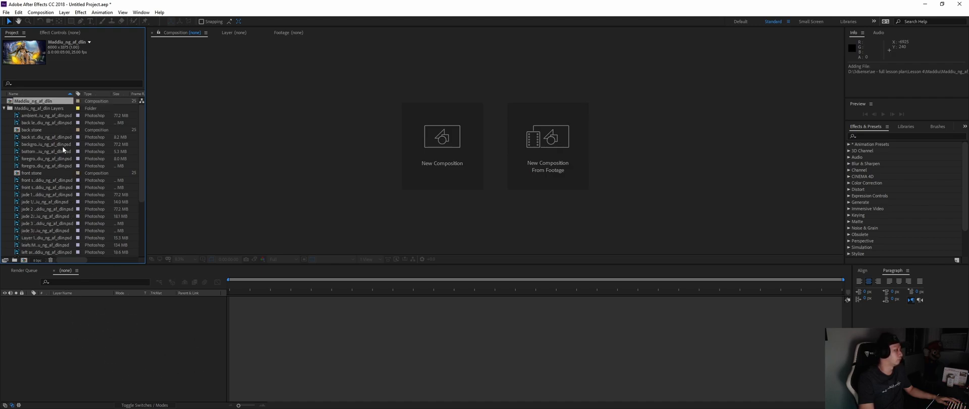
pyautogui.doubleClick(16, 108)
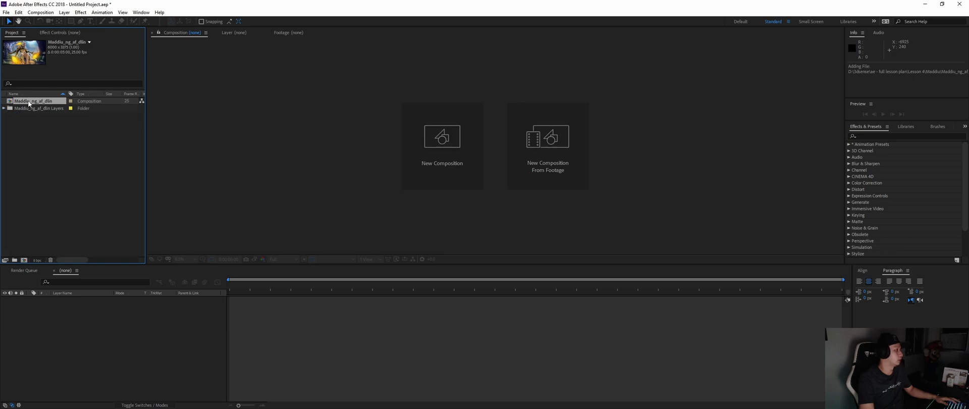
# Step: Open the Maddiu_ng_af_dlin composition in the viewer and timeline
pyautogui.doubleClick(29, 101)
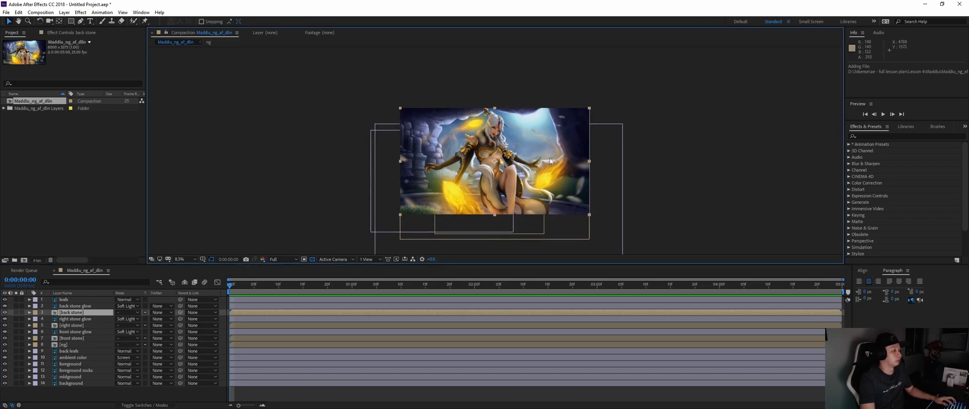
pyautogui.scroll(2, 558, 179)
pyautogui.scroll(-2, 551, 177)
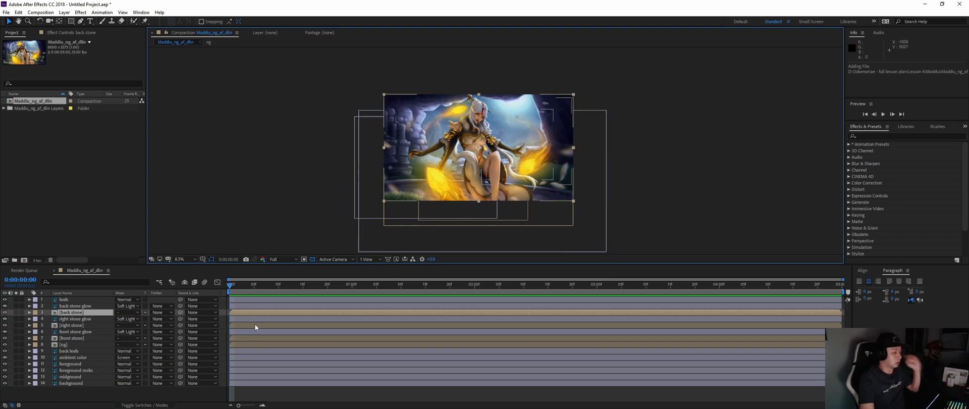
pyautogui.click(234, 288)
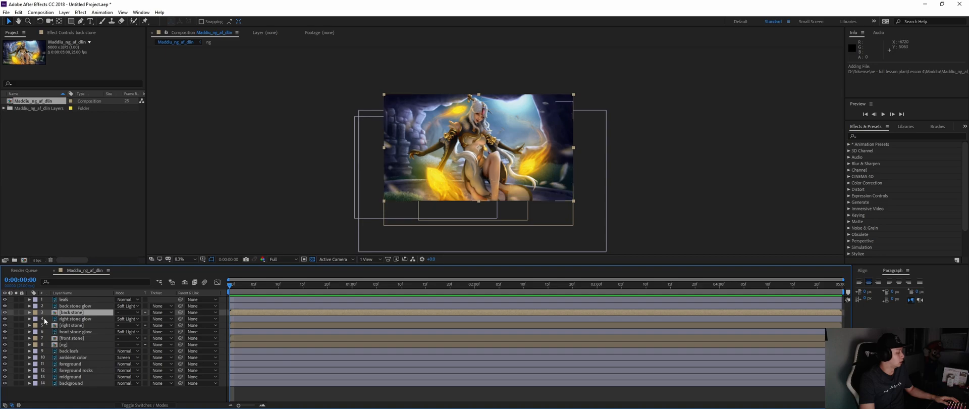
# Step: Hide every layer, then reveal background, midground, foreground rocks, foreground, ambient color and back leafs one by one
pyautogui.moveTo(6, 299); pyautogui.dragTo(6, 385)
pyautogui.click(6, 383)
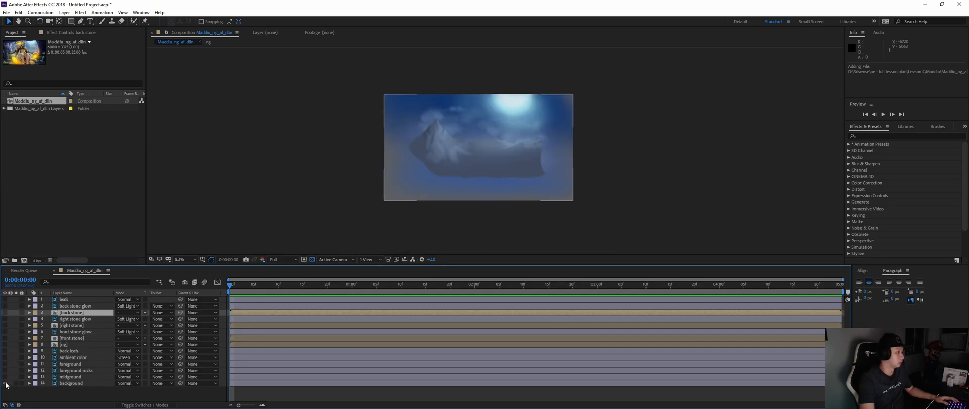
pyautogui.click(71, 377)
pyautogui.click(5, 376)
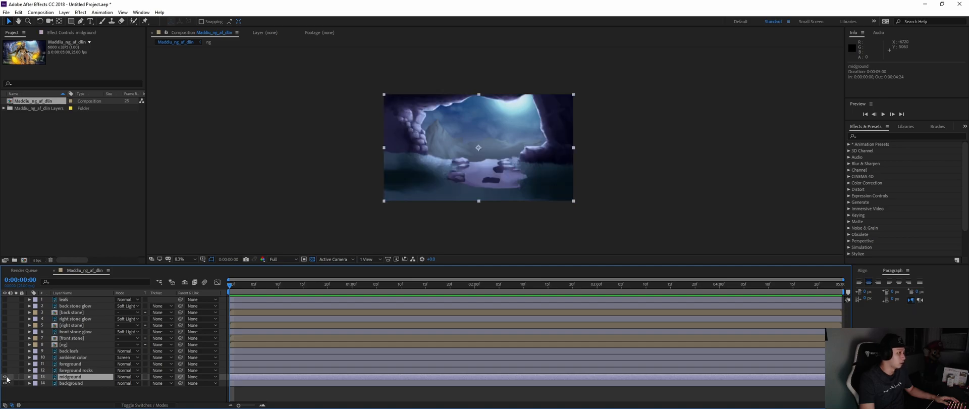
pyautogui.click(5, 370)
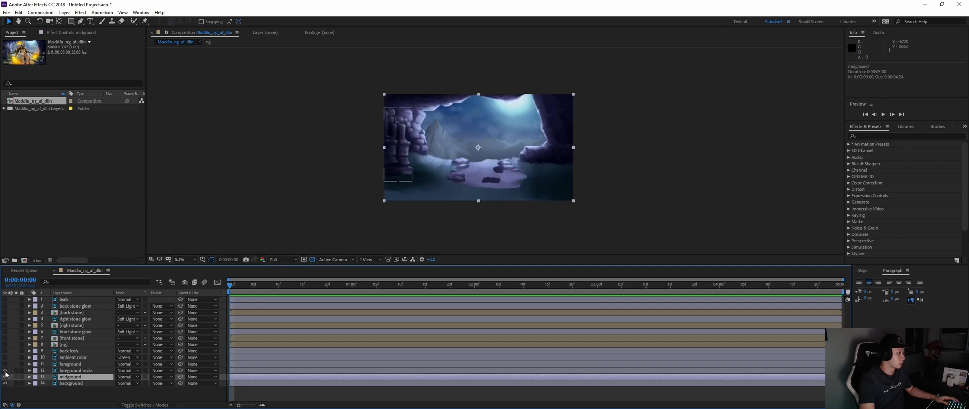
pyautogui.click(5, 364)
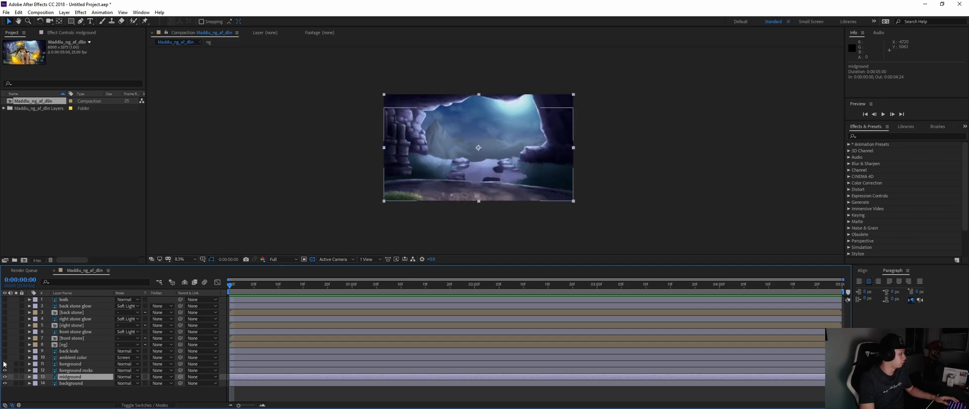
pyautogui.click(5, 358)
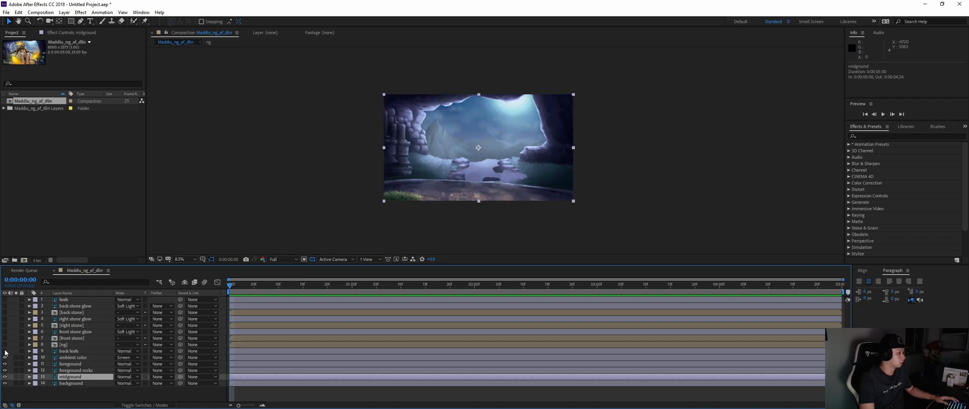
pyautogui.click(5, 352)
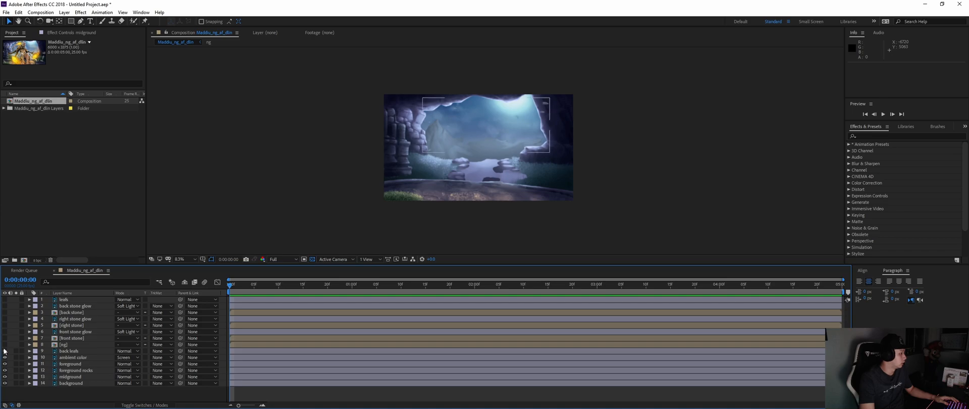
# Step: Show the ng, front stone and front stone glow layers again and select the front stone pair
pyautogui.click(5, 345)
pyautogui.click(4, 338)
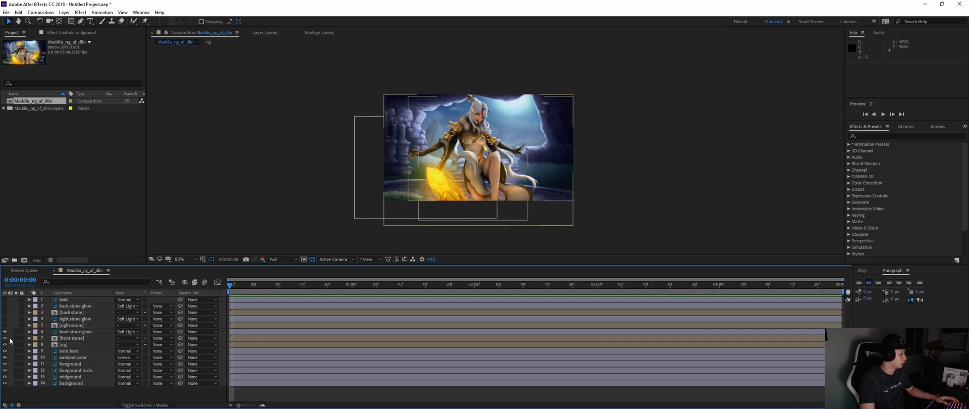
pyautogui.click(87, 332)
pyautogui.keyDown('shift'); pyautogui.click(75, 338); pyautogui.keyUp('shift')
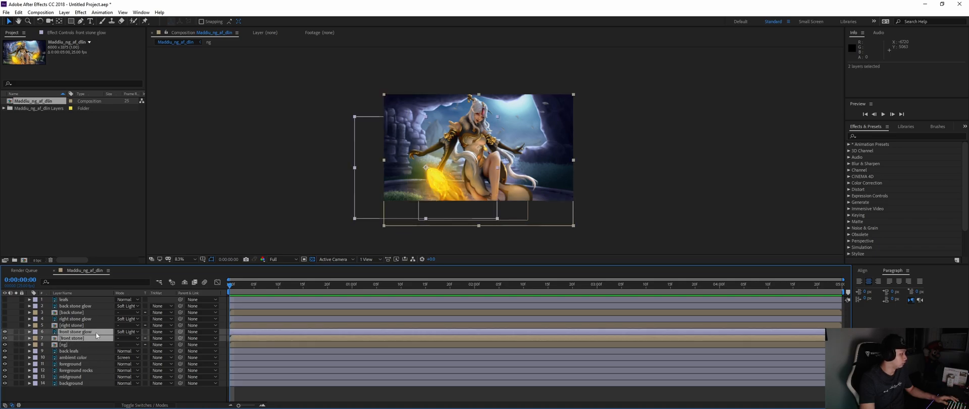
# Step: Show the right stone, back stone, their glow layers and the top leafs layer again
pyautogui.click(90, 319)
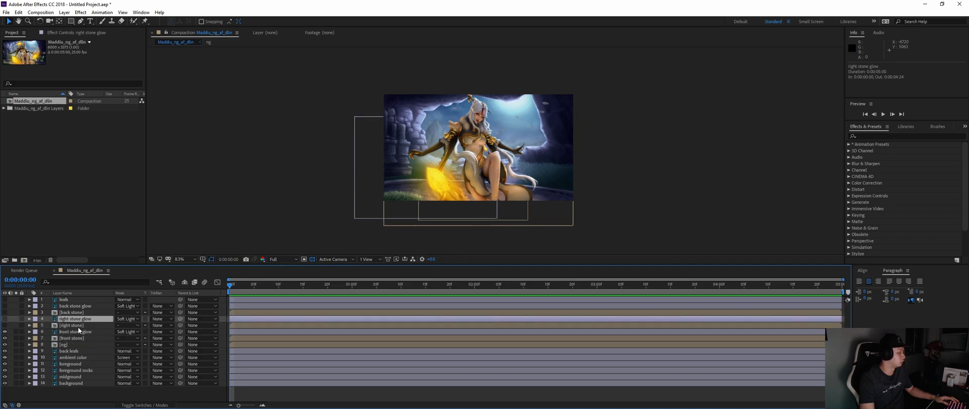
pyautogui.click(5, 325)
pyautogui.click(5, 318)
pyautogui.click(78, 313)
pyautogui.click(5, 312)
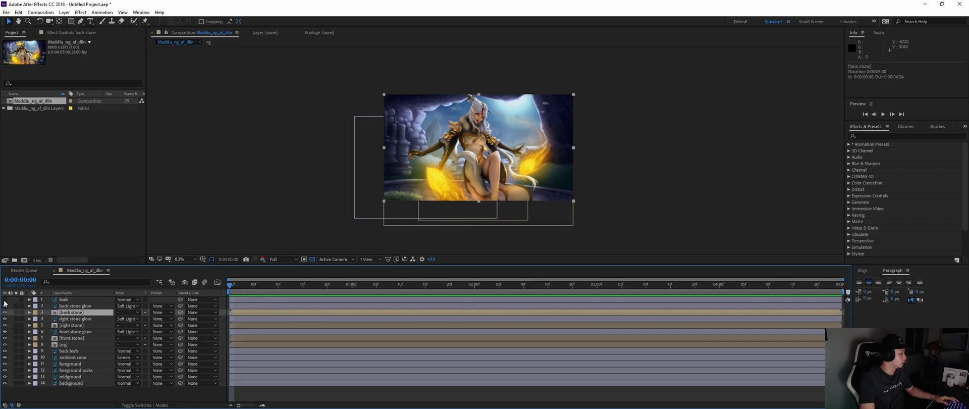
pyautogui.click(4, 306)
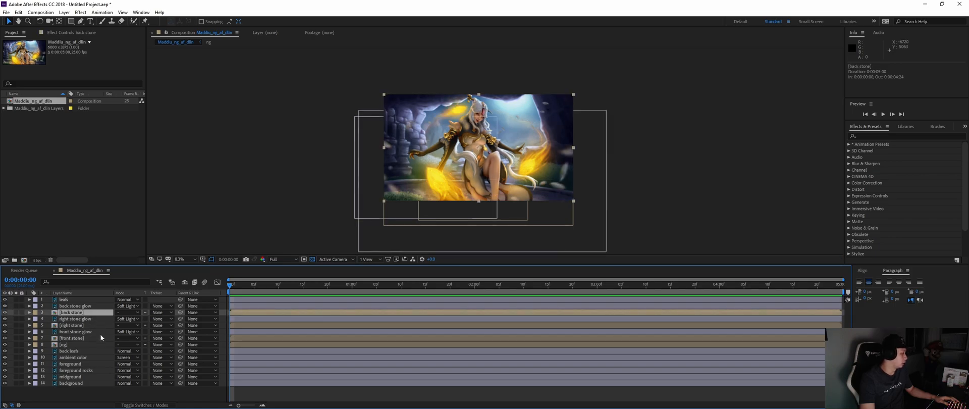
# Step: Switch the timeline columns from blending modes to the layer switches
pyautogui.click(99, 390)
pyautogui.hotkey('ctrl', 'a')
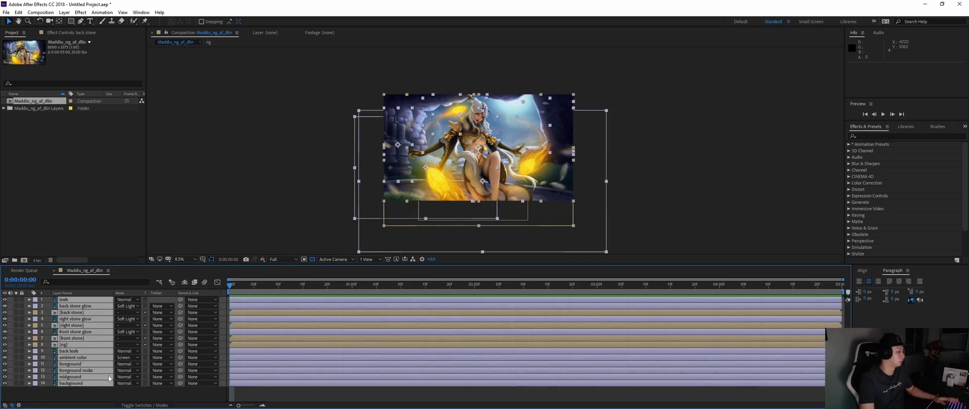
pyautogui.press('F4')
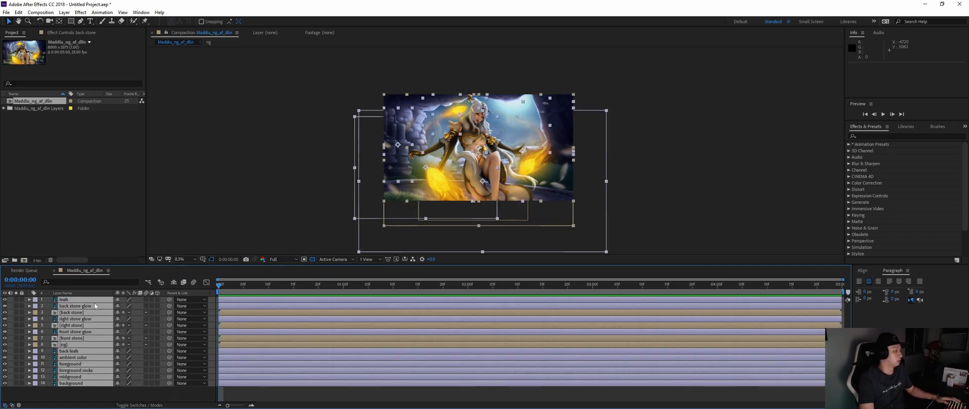
pyautogui.click(99, 389)
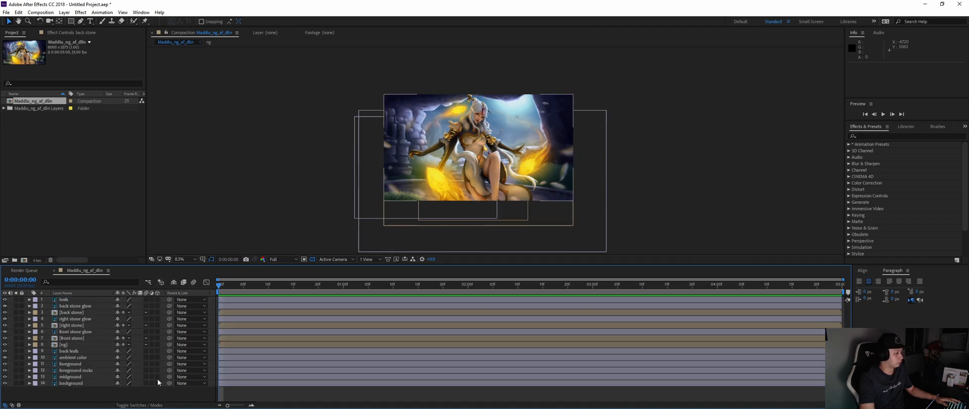
pyautogui.click(134, 402)
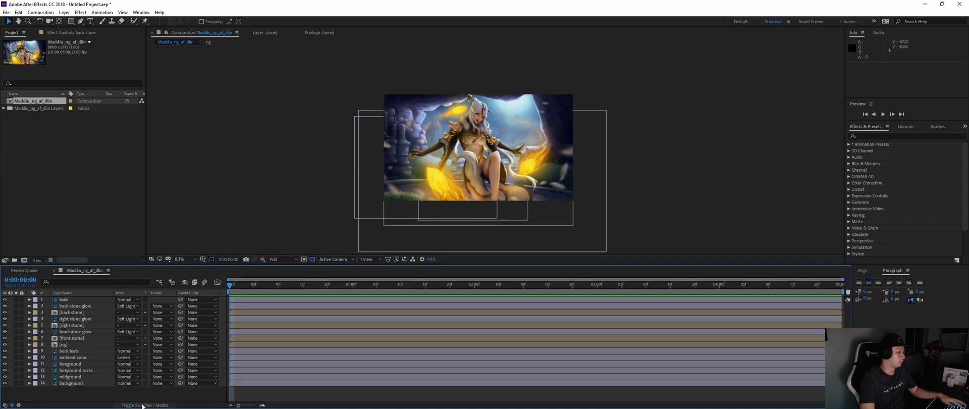
pyautogui.click(149, 406)
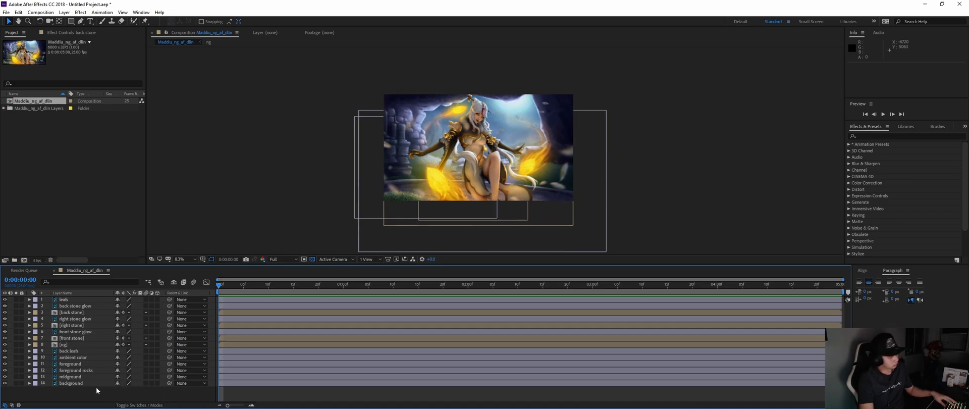
# Step: Make every layer in the composition a 3D layer, then deselect them all
pyautogui.hotkey('ctrl', 'a')
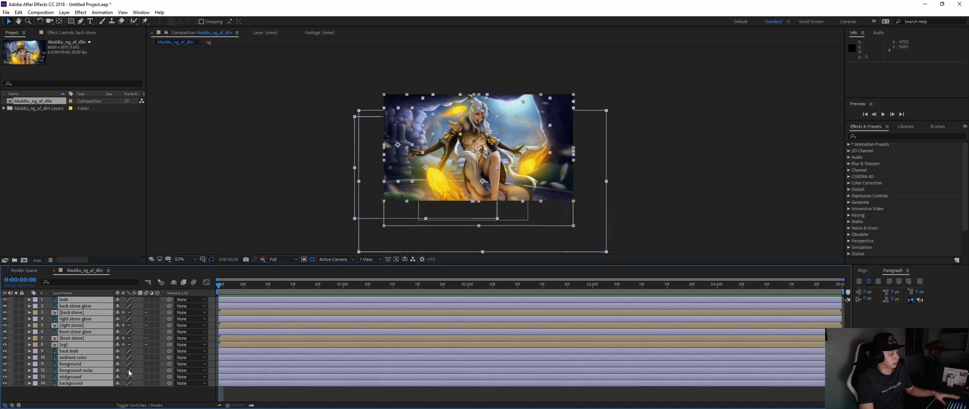
pyautogui.click(158, 300)
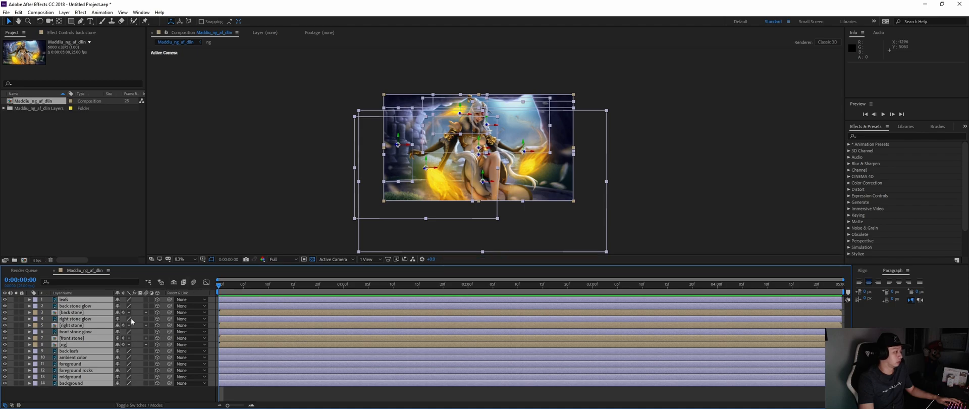
pyautogui.click(352, 205)
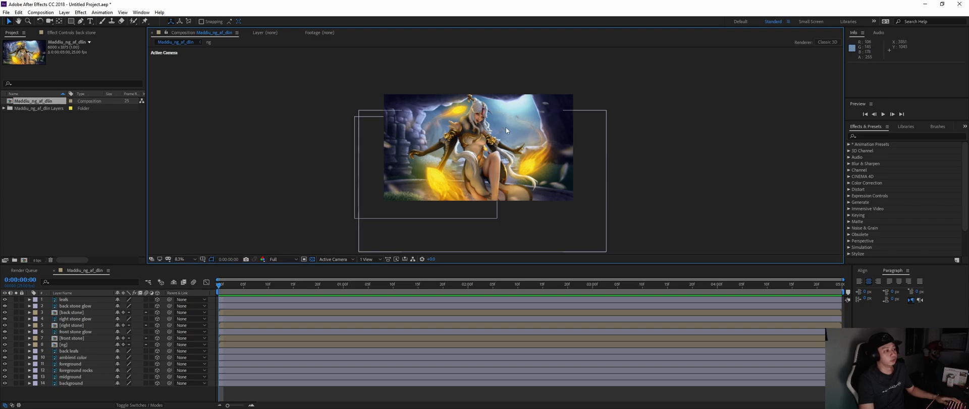
pyautogui.scroll(1, 507, 129)
pyautogui.scroll(-1, 519, 133)
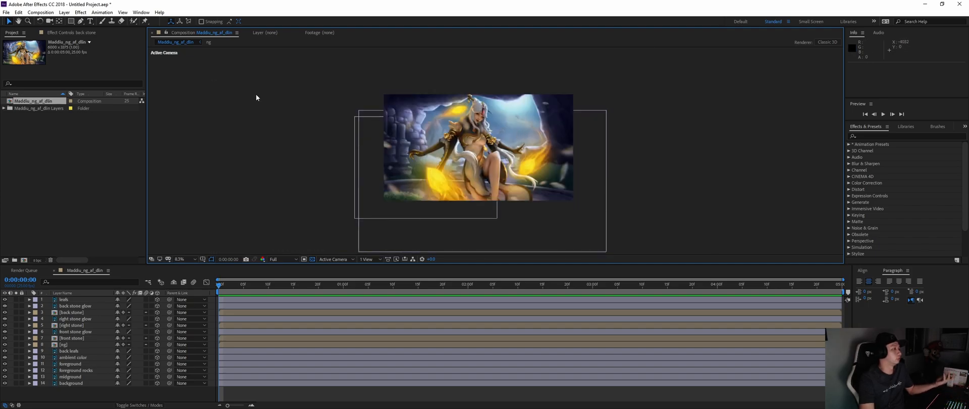
pyautogui.click(46, 12)
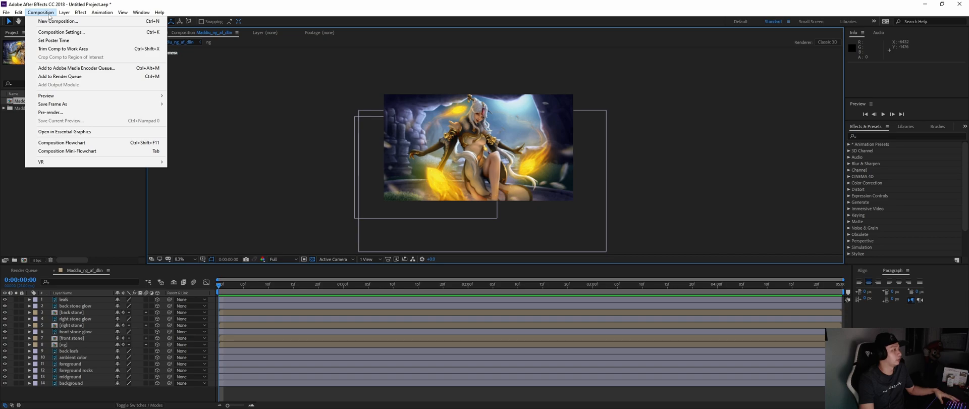
pyautogui.moveTo(60, 16)
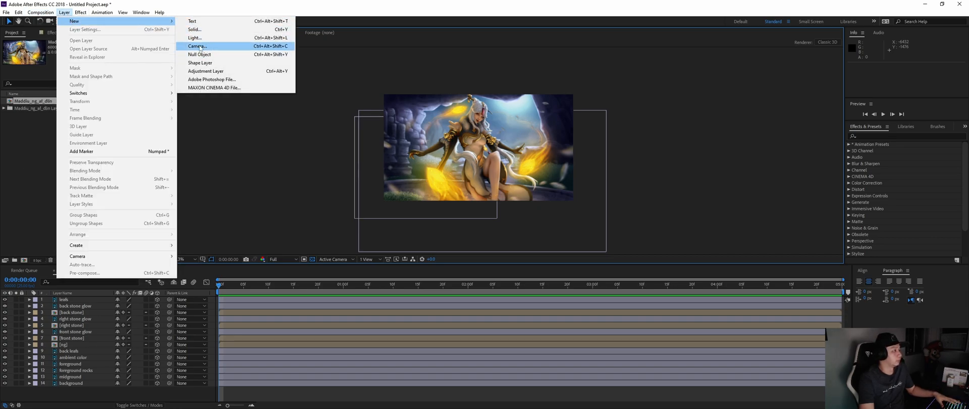
pyautogui.click(116, 402)
# Step: Add a two-node camera named Camera 1 with the 24mm preset to the composition
pyautogui.rightClick(101, 399)
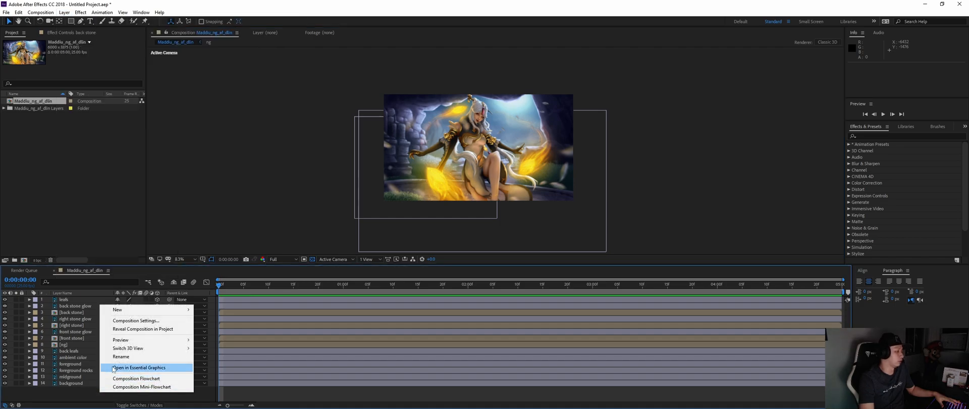
pyautogui.moveTo(126, 309)
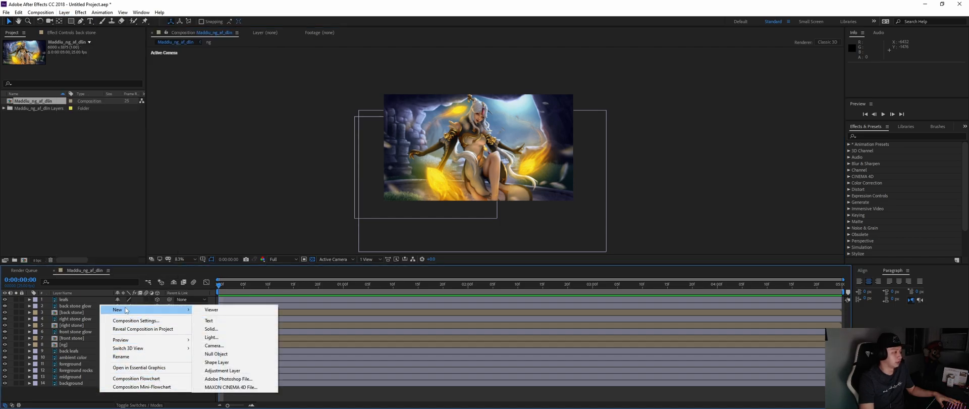
pyautogui.click(220, 347)
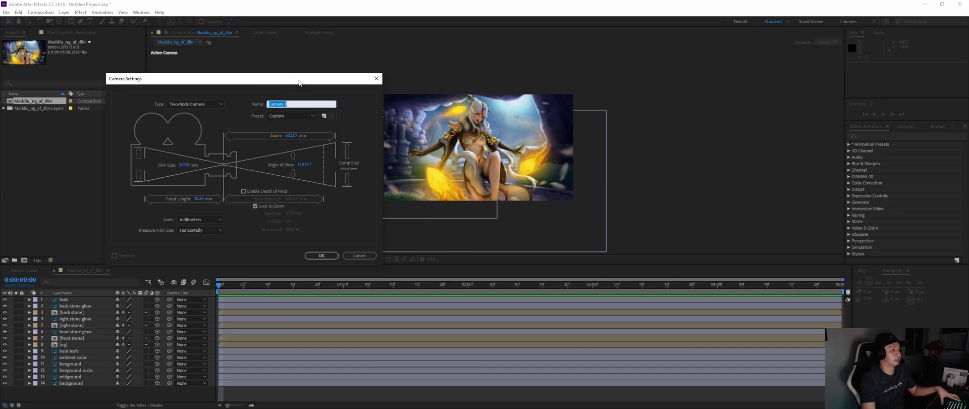
pyautogui.moveTo(299, 78); pyautogui.dragTo(324, 65)
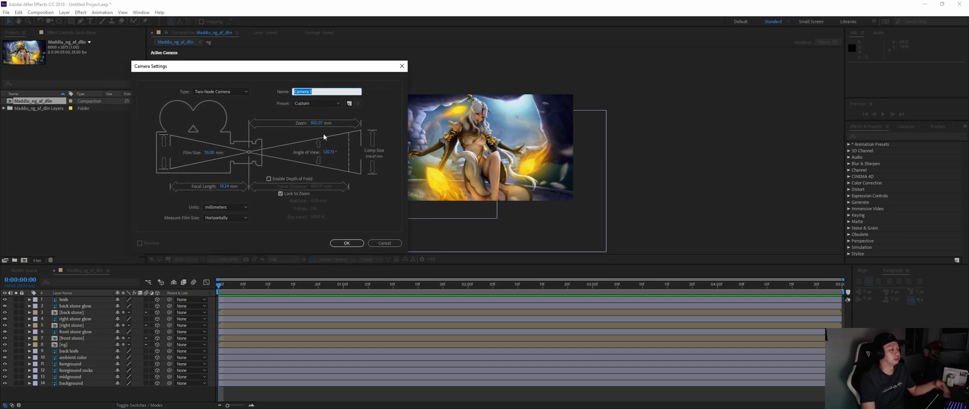
pyautogui.click(326, 103)
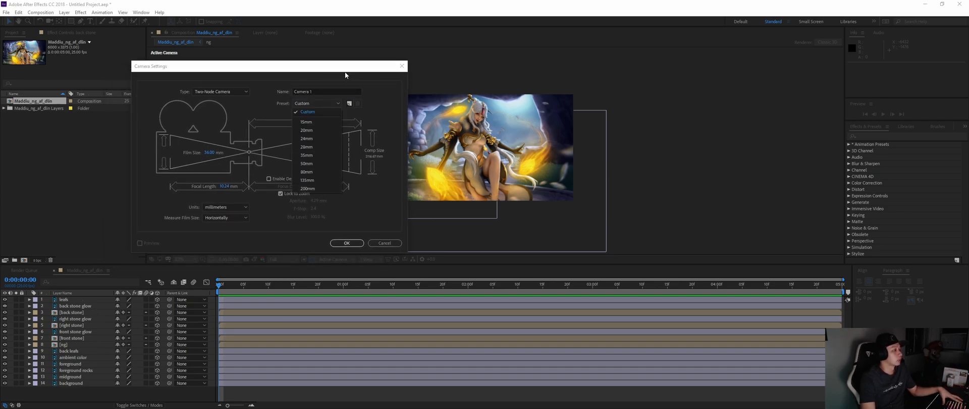
pyautogui.click(311, 138)
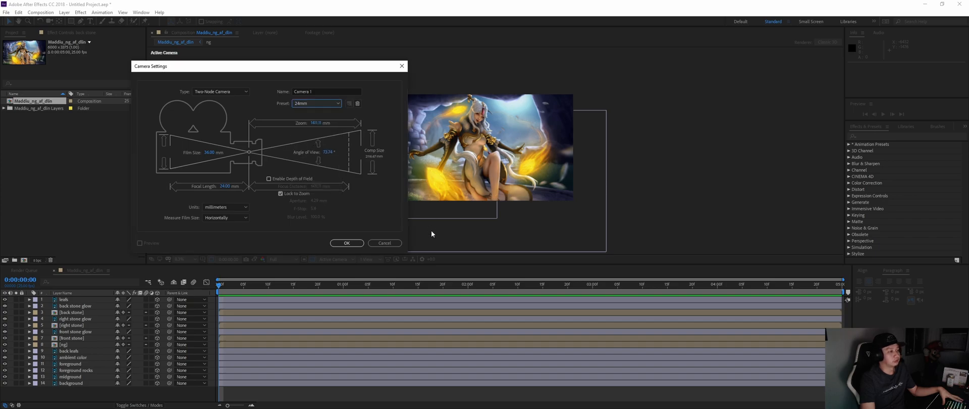
pyautogui.click(334, 244)
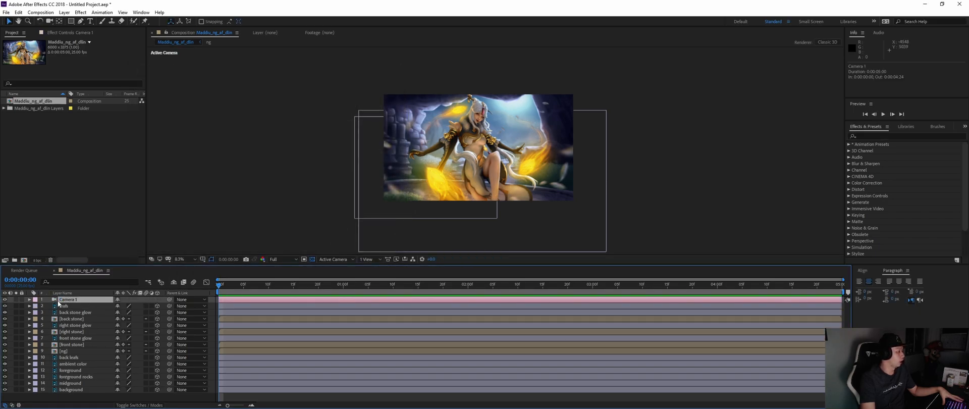
# Step: Split the composition viewer into two side-by-side views showing the Top and Active Camera views
pyautogui.moveTo(479, 152); pyautogui.dragTo(389, 150)
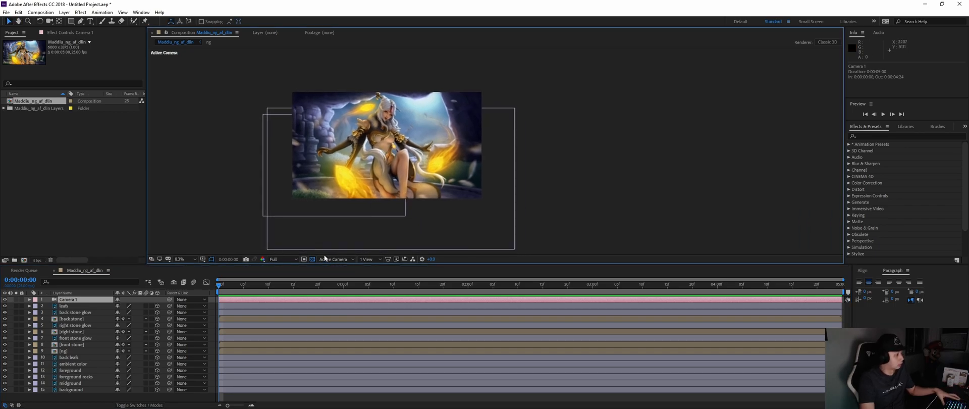
pyautogui.click(362, 259)
pyautogui.click(392, 277)
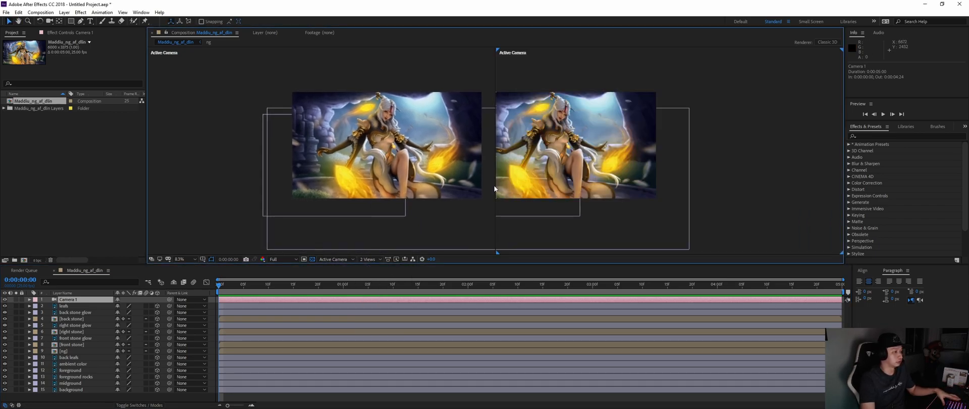
pyautogui.moveTo(613, 165); pyautogui.dragTo(695, 160)
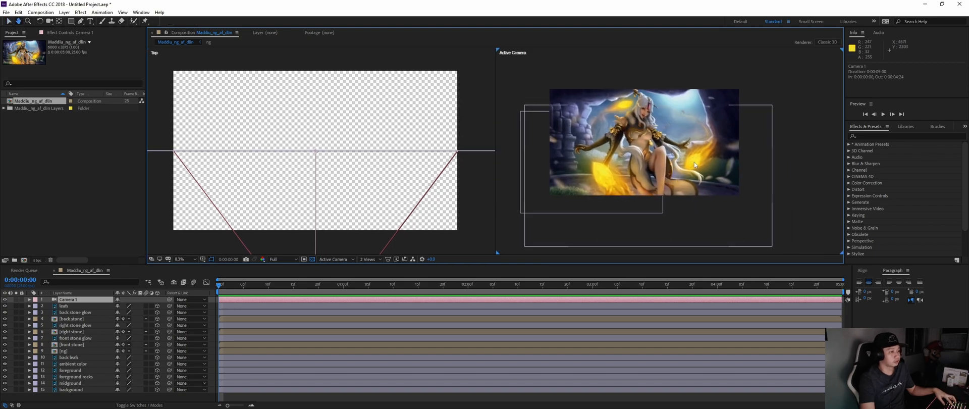
pyautogui.scroll(2, 695, 160)
pyautogui.moveTo(564, 213); pyautogui.dragTo(588, 227)
pyautogui.scroll(-2, 589, 227)
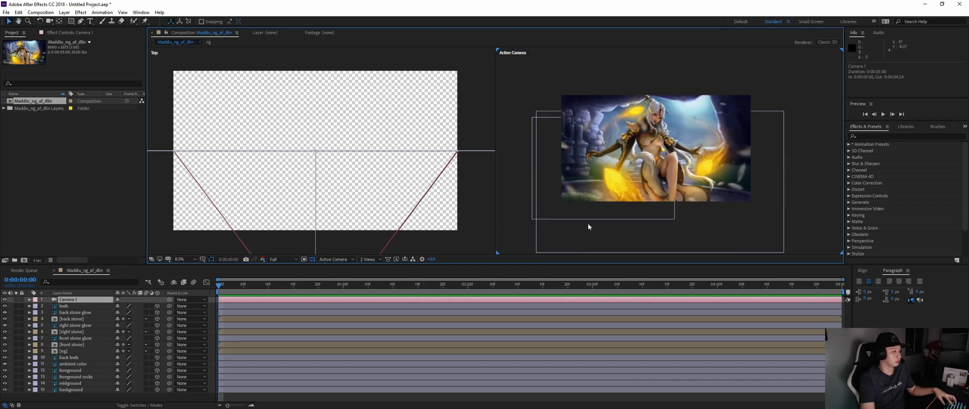
# Step: Fit the Active Camera view up to 100% and set the Top view's magnification to 6.25%
pyautogui.click(342, 259)
pyautogui.click(335, 257)
pyautogui.click(194, 259)
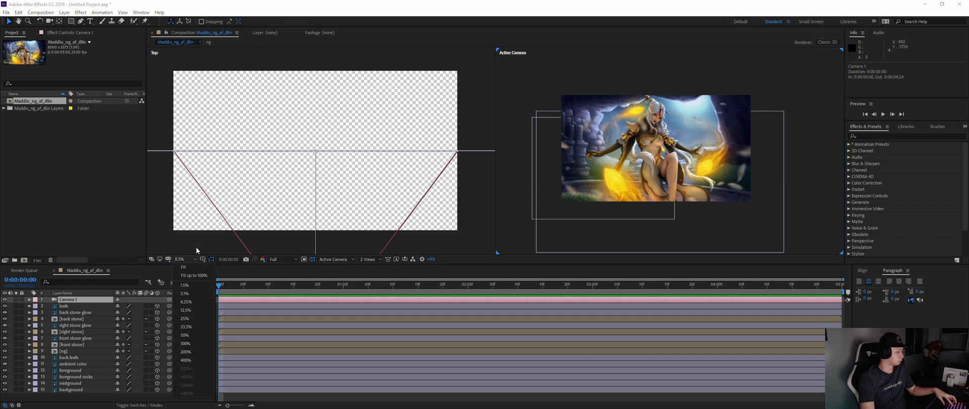
pyautogui.click(196, 275)
pyautogui.click(368, 153)
pyautogui.scroll(-2, 368, 154)
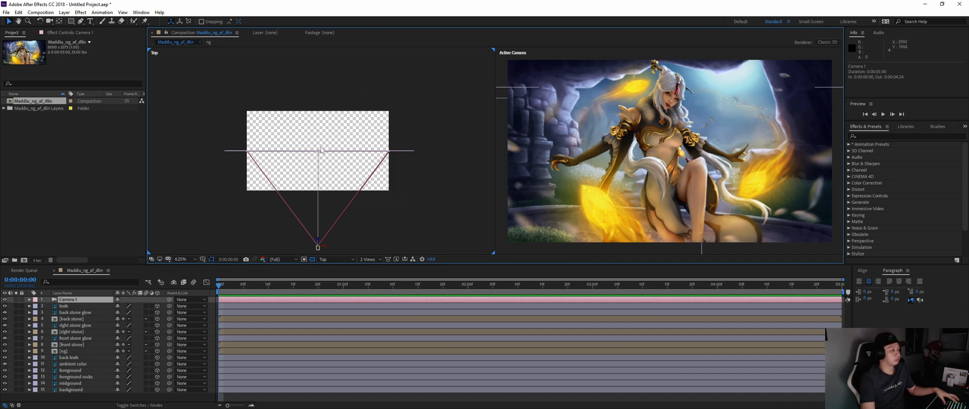
# Step: Solo the ng character layer, leaving it unlocked
pyautogui.click(75, 350)
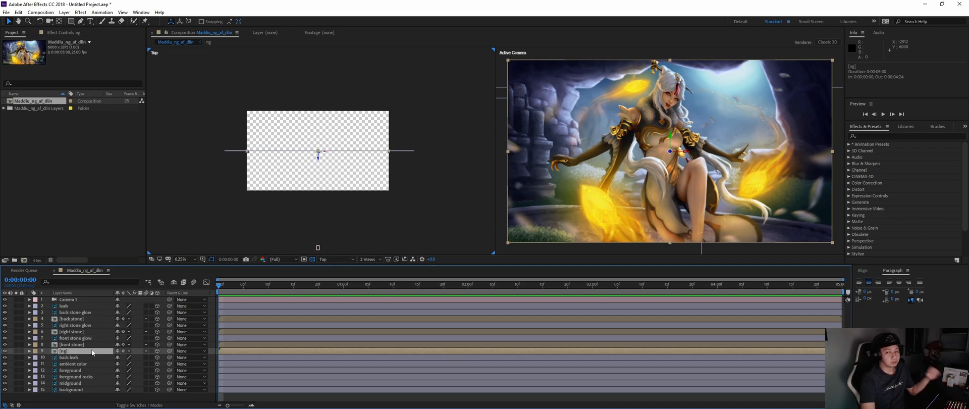
pyautogui.click(21, 350)
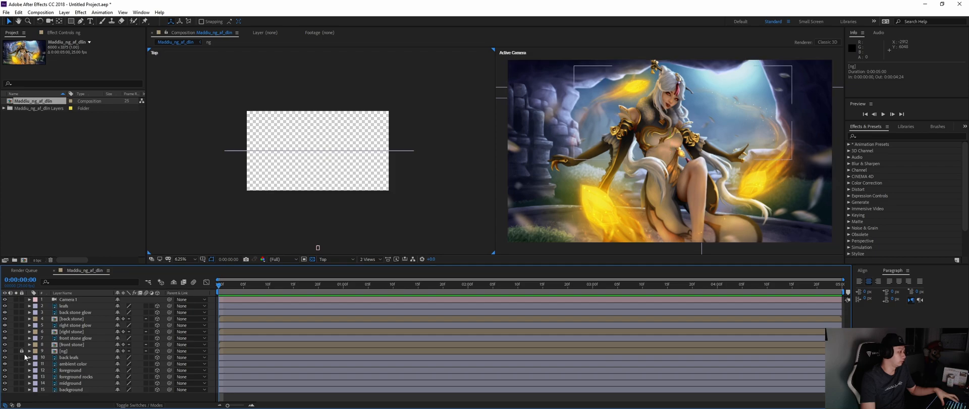
pyautogui.click(20, 352)
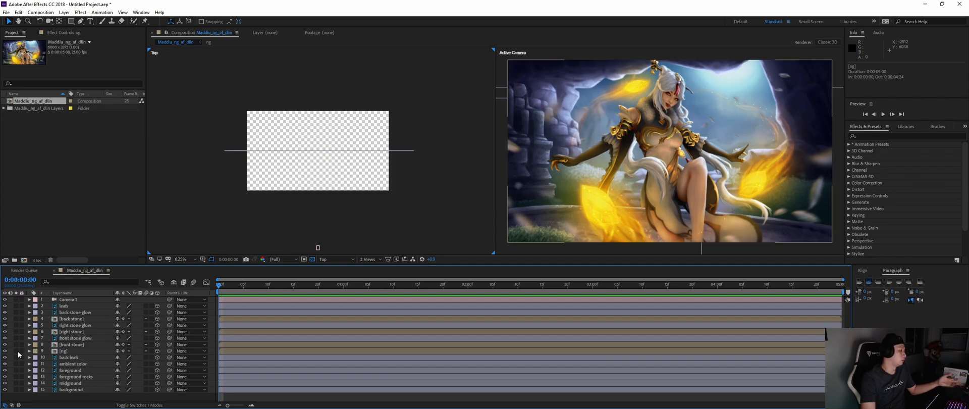
pyautogui.click(17, 351)
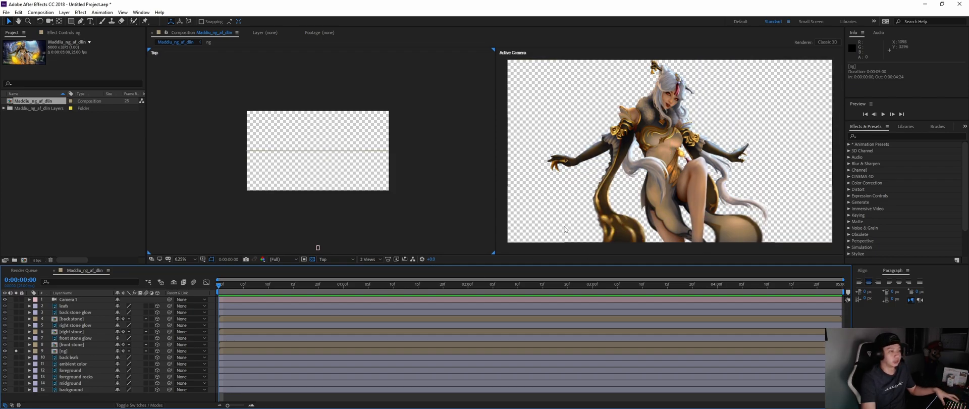
# Step: Add the expression wiggle(1,20) to the ng layer's Position and preview the motion
pyautogui.click(99, 350)
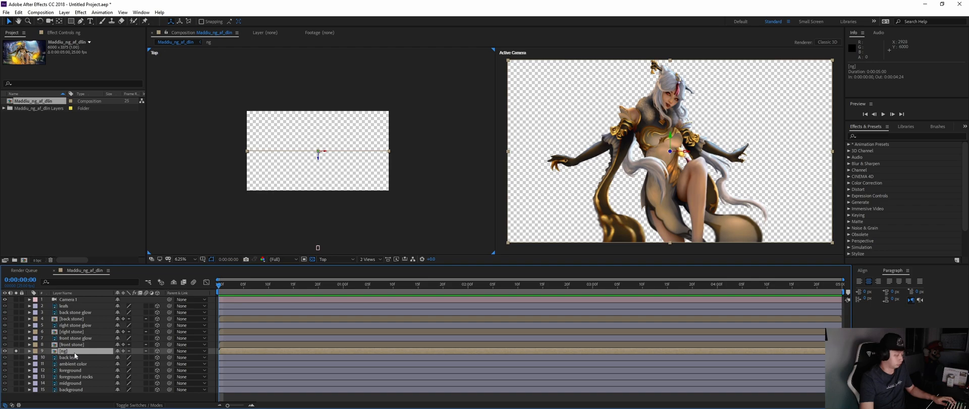
pyautogui.press('p')
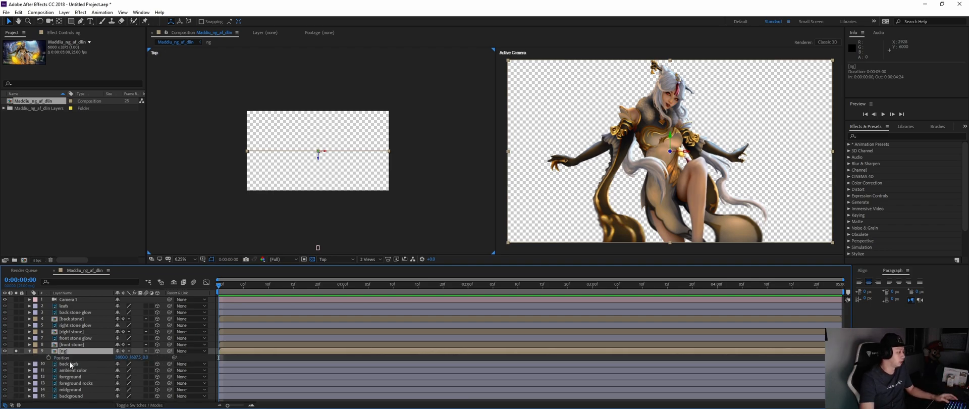
pyautogui.keyDown('alt'); pyautogui.click(49, 358); pyautogui.keyUp('alt')
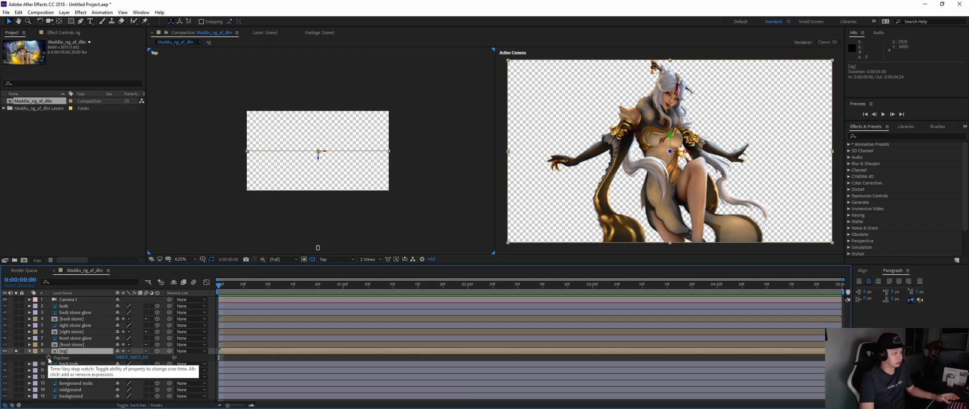
pyautogui.write('wig')
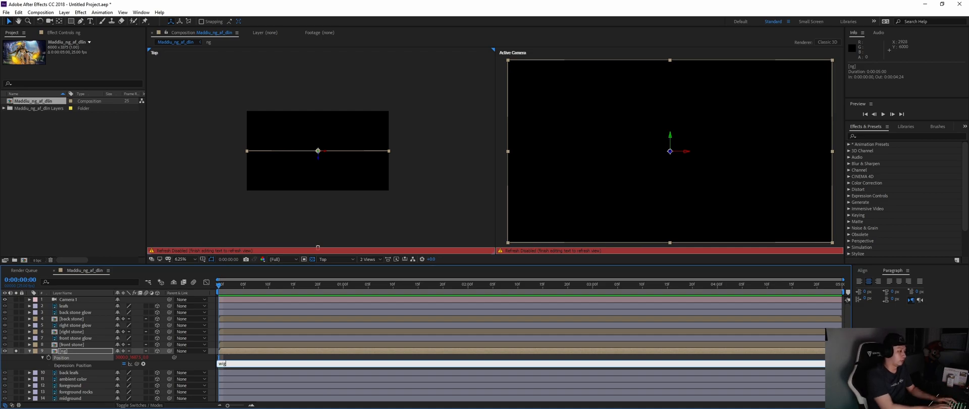
pyautogui.write('gle(1,2')
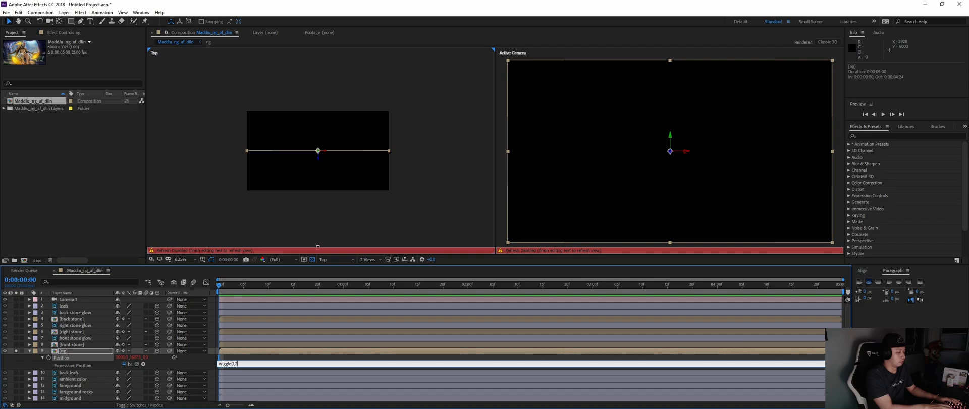
pyautogui.write('0)')
pyautogui.press('KP_Enter')
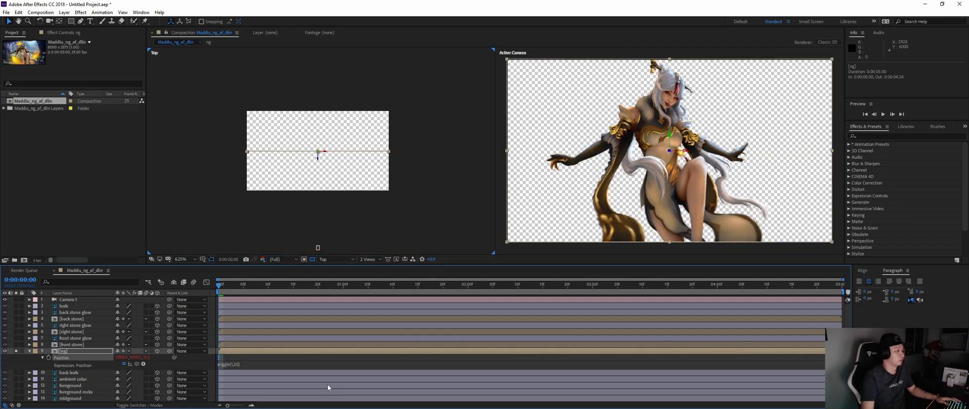
pyautogui.press('space')
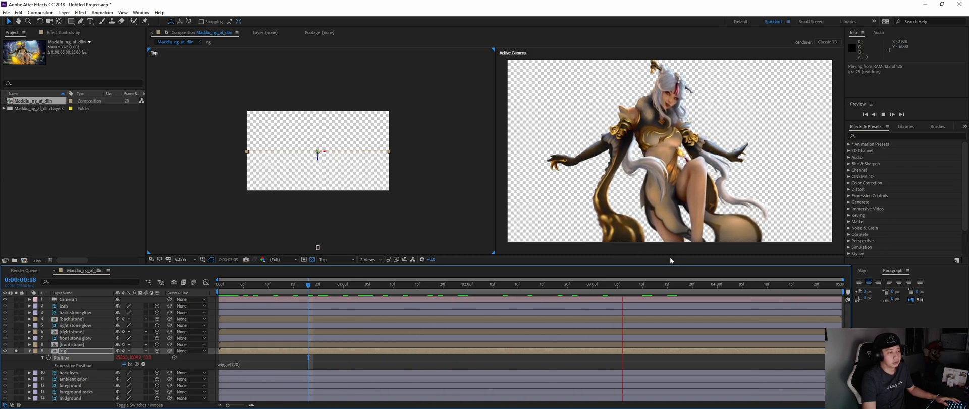
pyautogui.press('space')
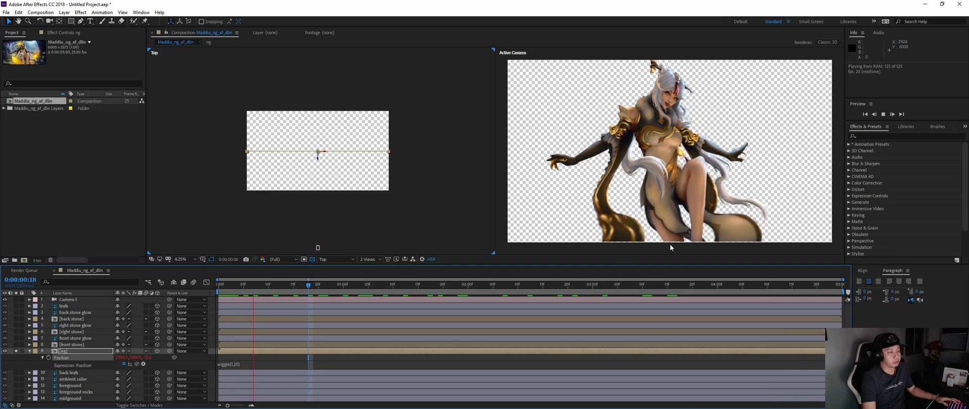
pyautogui.press('space')
pyautogui.press('space')
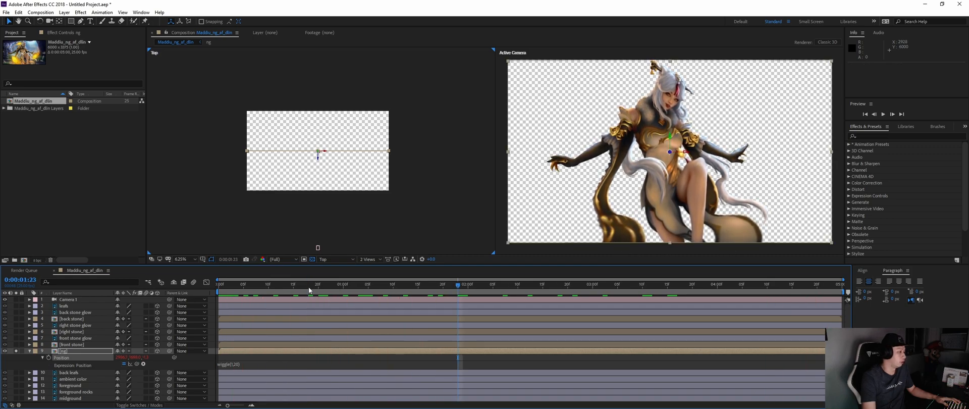
# Step: Set the ng layer's Scale to 103% and preview the motion across the timeline
pyautogui.click(91, 350)
pyautogui.press('s')
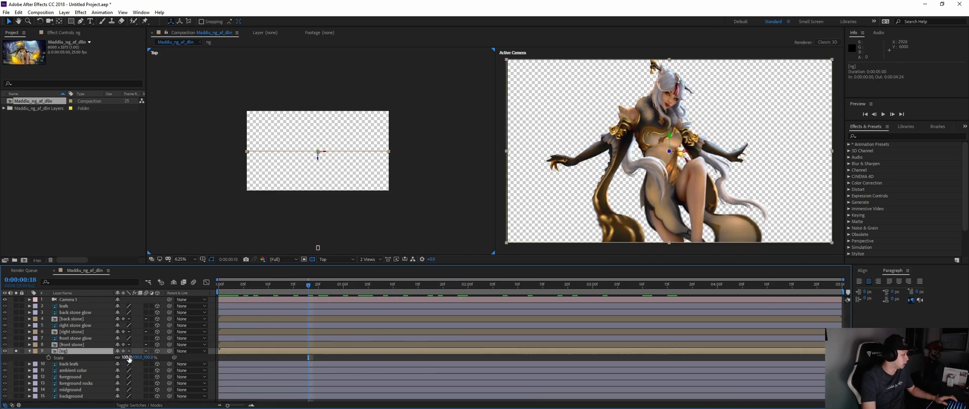
pyautogui.write('10')
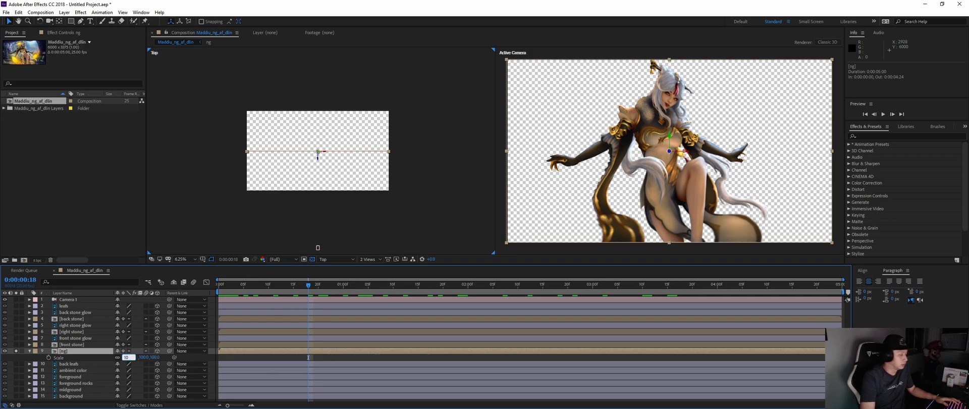
pyautogui.write('3')
pyautogui.press('Return')
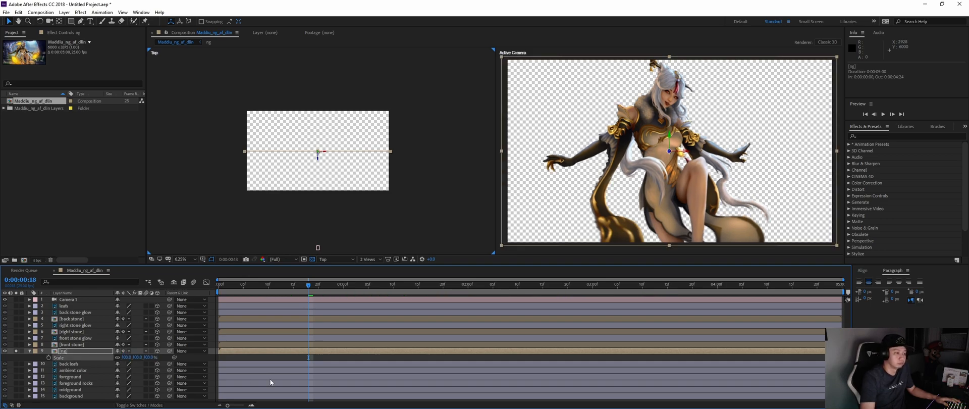
pyautogui.moveTo(308, 286); pyautogui.dragTo(692, 318)
pyautogui.press('space')
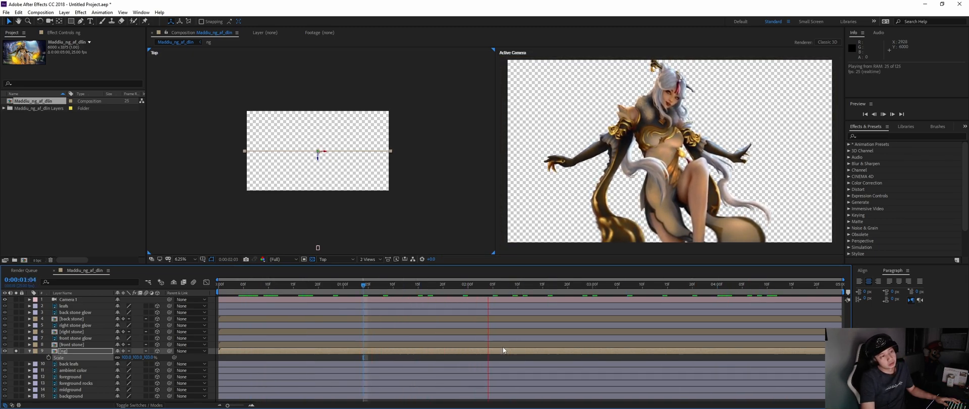
pyautogui.press('space')
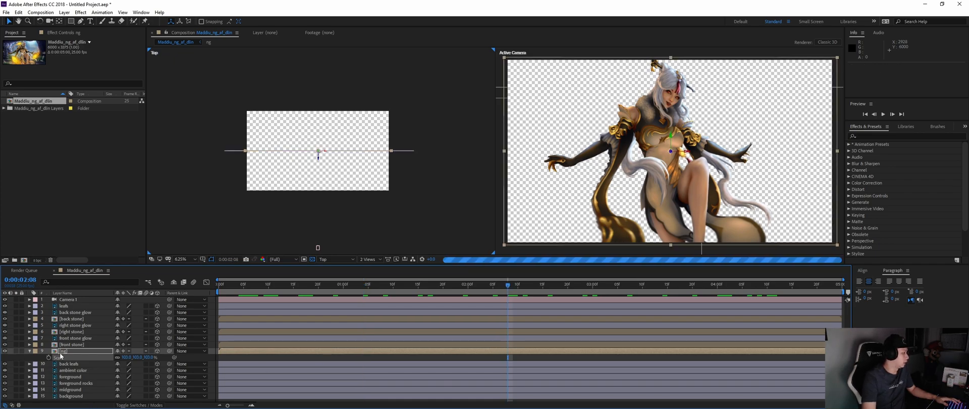
# Step: Turn off solo for the ng layer, collapse its properties and lock it
pyautogui.click(60, 353)
pyautogui.click(29, 351)
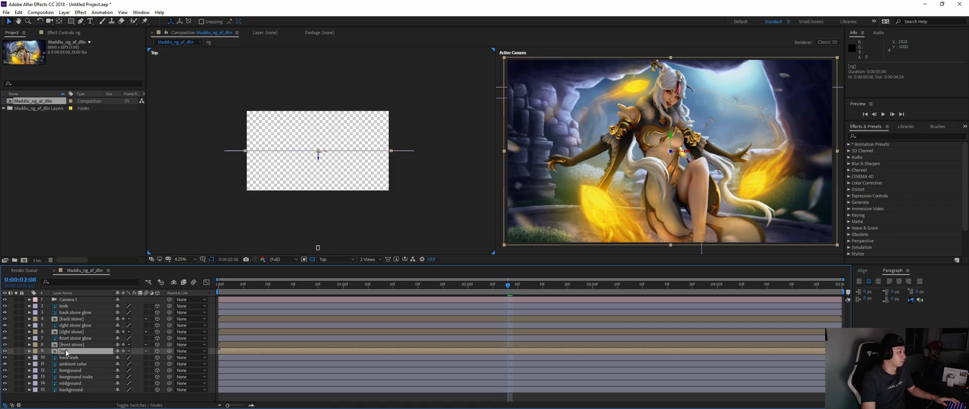
pyautogui.click(22, 351)
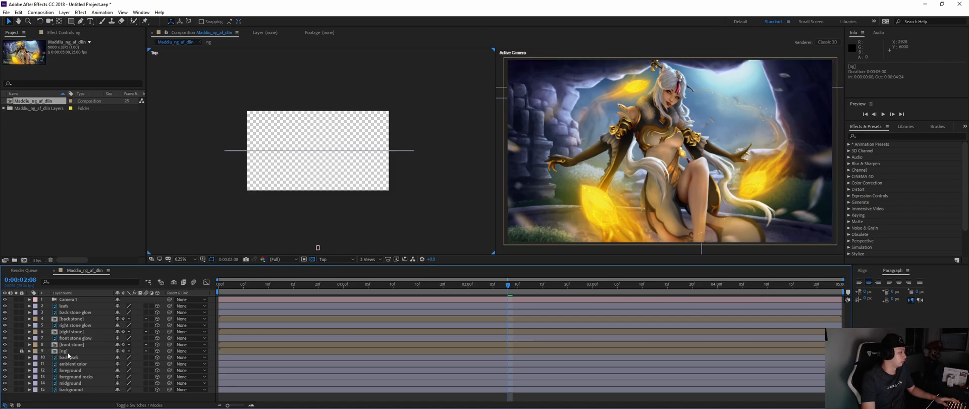
pyautogui.click(84, 352)
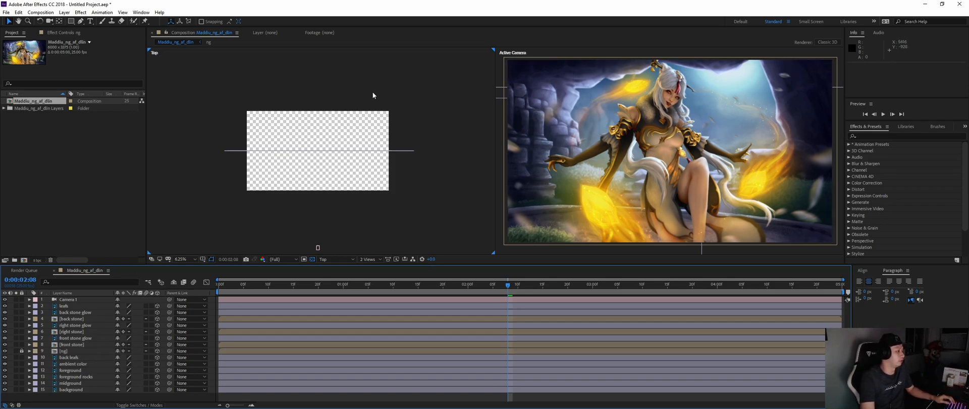
# Step: Push the background layer away from the camera along Z in the Top view to a depth of about 4140
pyautogui.moveTo(349, 185); pyautogui.dragTo(359, 183)
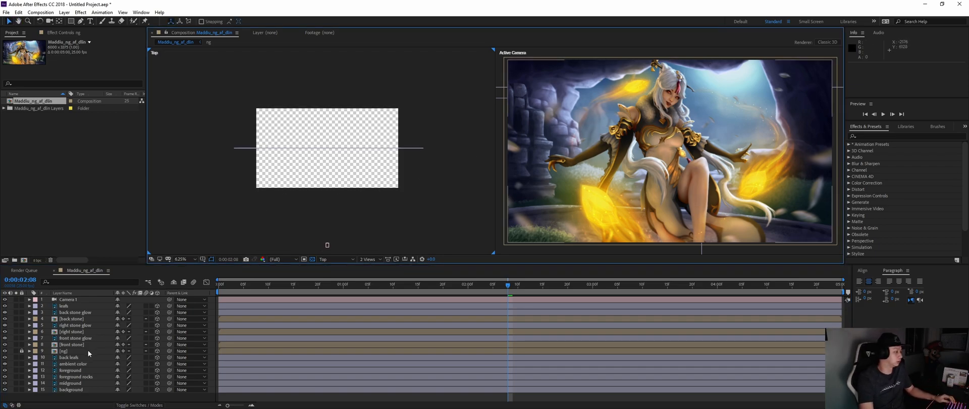
pyautogui.click(87, 389)
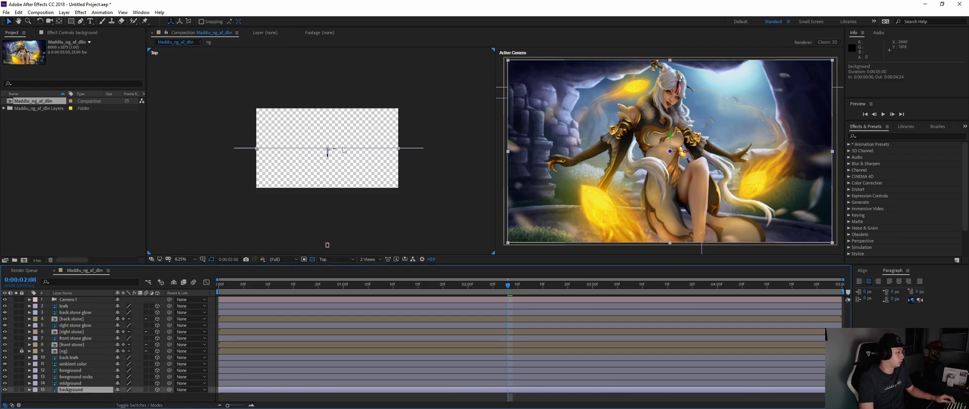
pyautogui.moveTo(327, 154); pyautogui.dragTo(339, 59)
pyautogui.moveTo(347, 97); pyautogui.dragTo(352, 113)
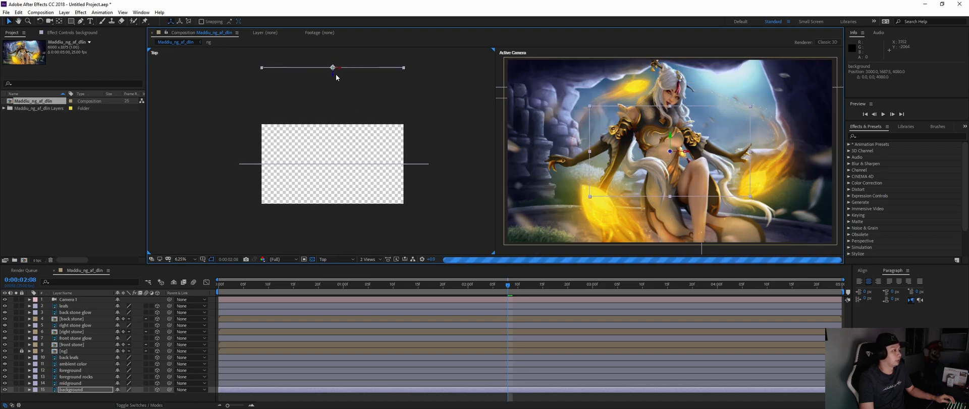
pyautogui.moveTo(334, 74); pyautogui.dragTo(334, 72)
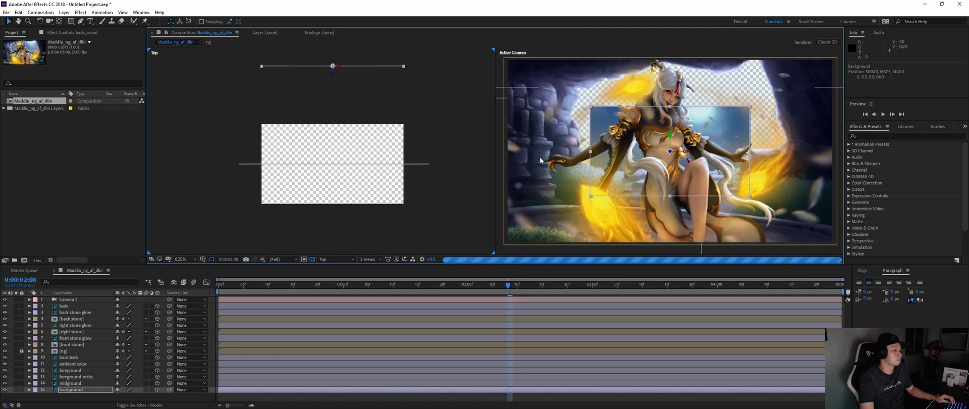
# Step: Push the midground layer back along Z to about 2800 and the foreground rocks layer to about 2160
pyautogui.click(76, 383)
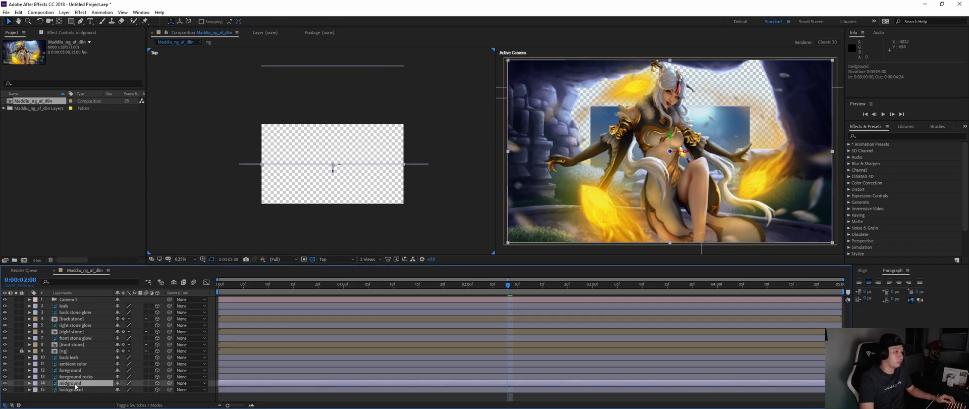
pyautogui.click(5, 384)
pyautogui.click(5, 383)
pyautogui.moveTo(332, 170); pyautogui.dragTo(334, 99)
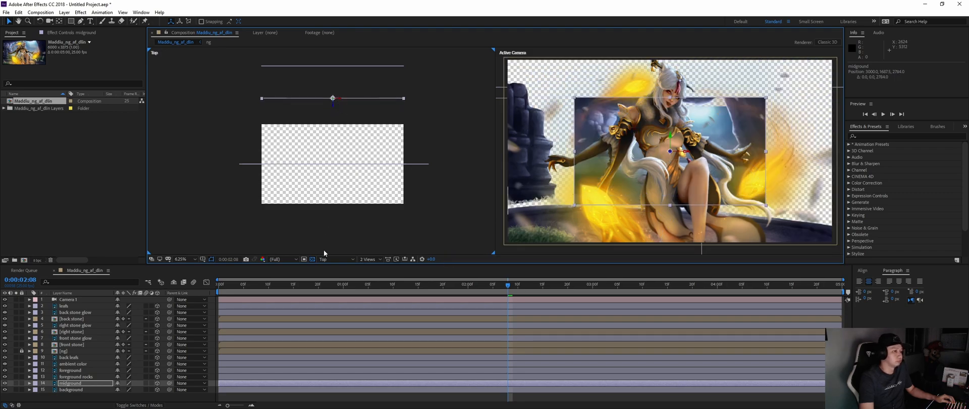
pyautogui.click(76, 376)
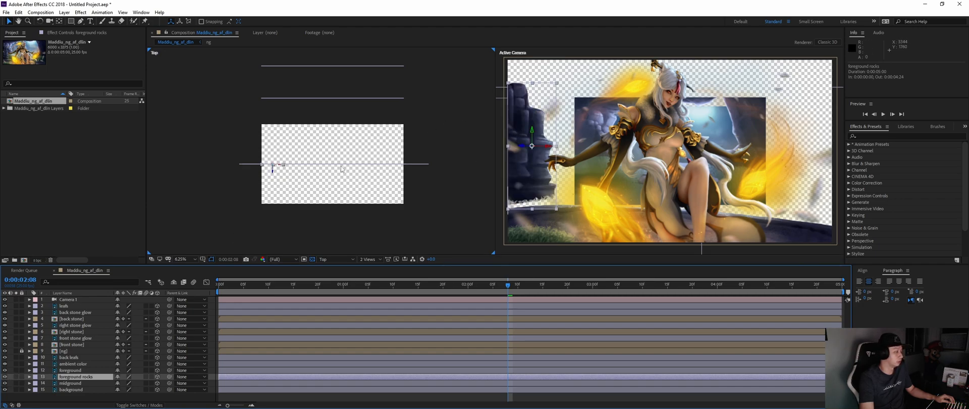
pyautogui.moveTo(272, 173); pyautogui.dragTo(276, 122)
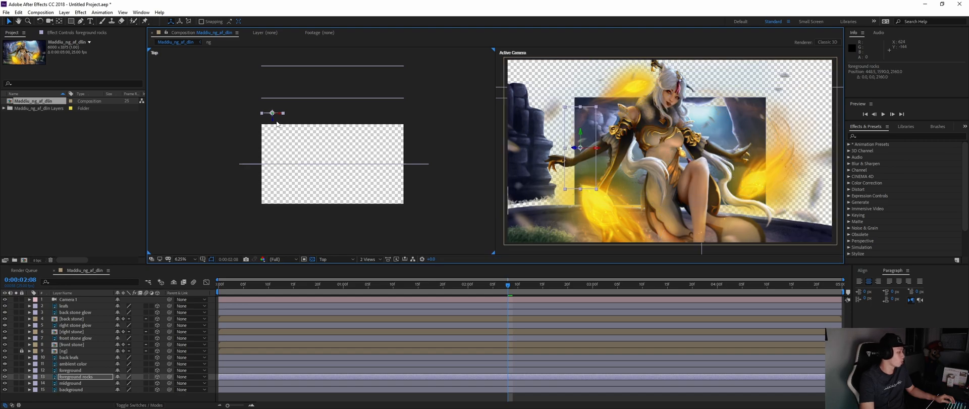
# Step: Identify the foreground layer by toggling its visibility and push it back along Z to about 256 in the Top view
pyautogui.click(75, 371)
pyautogui.click(5, 370)
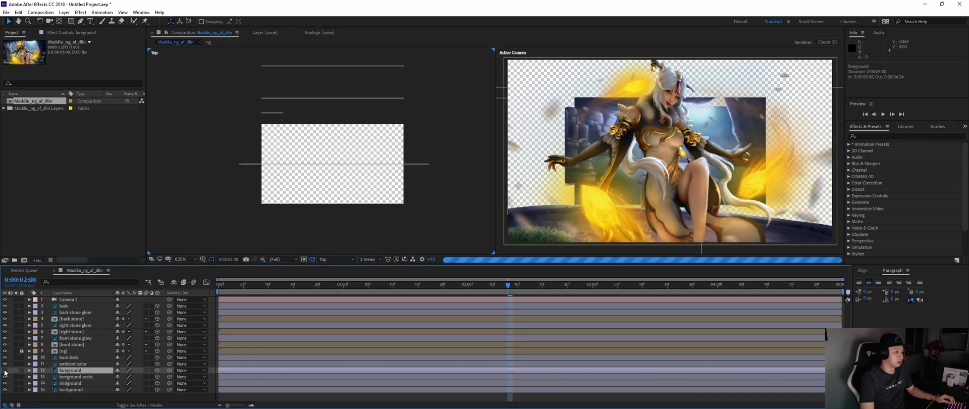
pyautogui.click(5, 371)
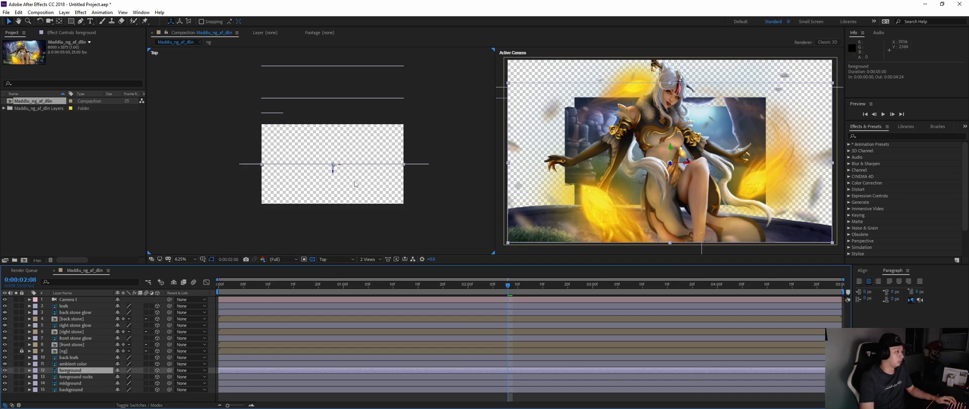
pyautogui.moveTo(334, 171); pyautogui.dragTo(334, 165)
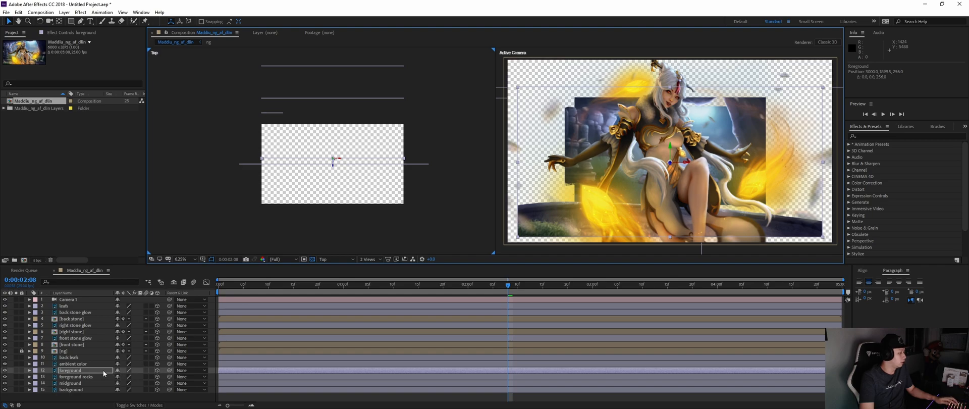
# Step: Tilt the foreground layer to an X Rotation of about -34° and nudge it slightly farther back along its tilted Z axis
pyautogui.click(71, 371)
pyautogui.press('r')
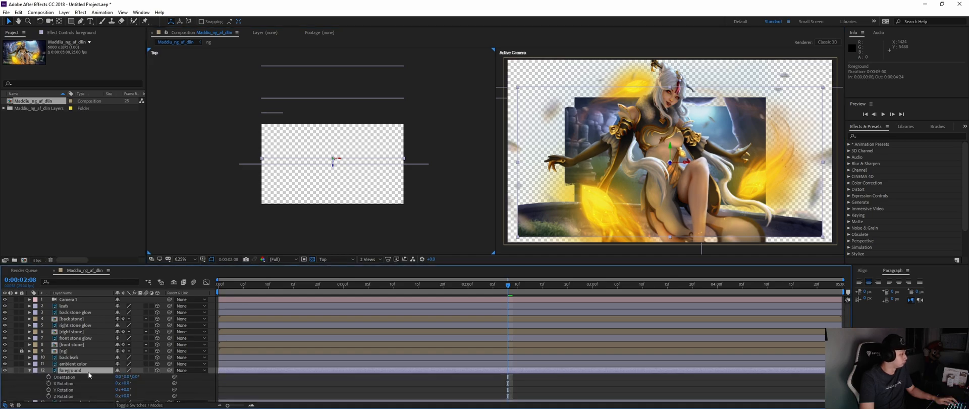
pyautogui.moveTo(129, 383)
pyautogui.mouseDown()
pyautogui.moveTo(137, 382)
pyautogui.moveTo(118, 382)
pyautogui.mouseUp()
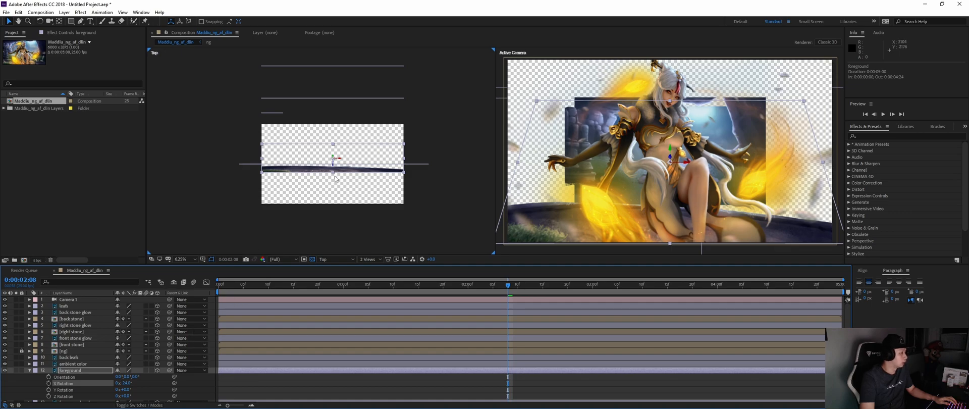
pyautogui.press('.')
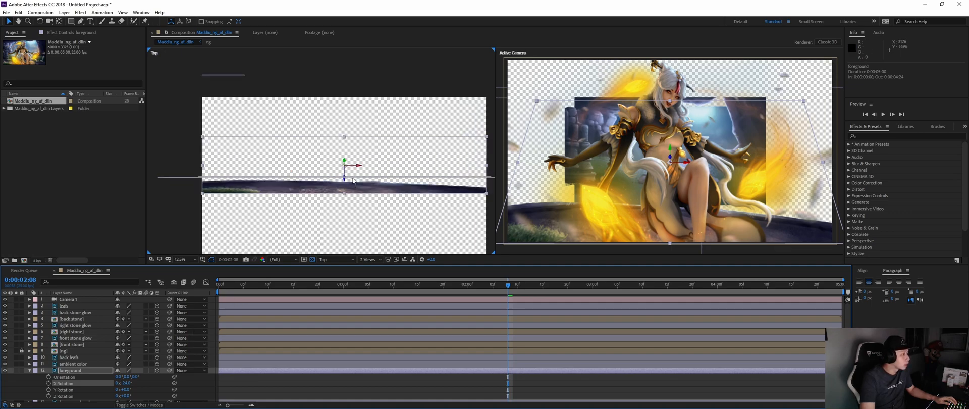
pyautogui.moveTo(345, 179); pyautogui.dragTo(345, 173)
pyautogui.press(',')
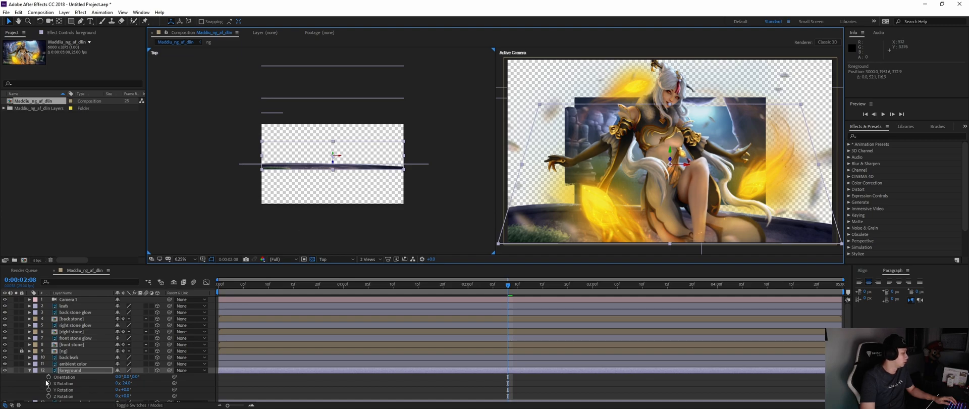
pyautogui.click(30, 370)
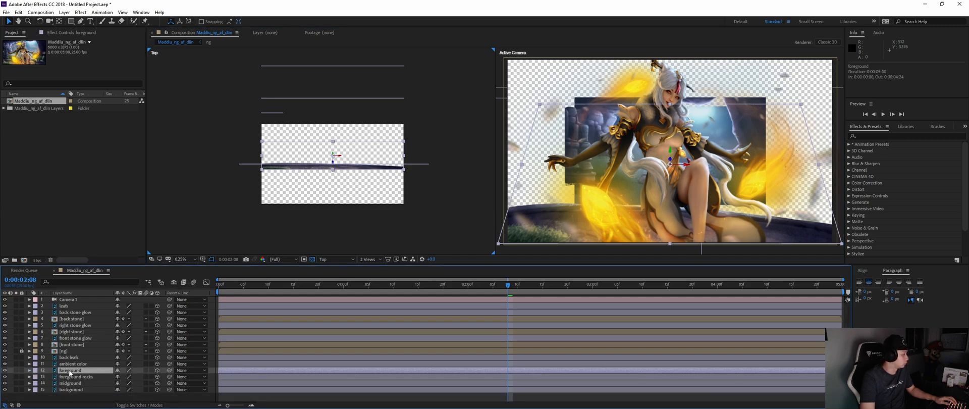
# Step: Move the ambient color layer below foreground in the layer stack and push it back along Z to about 1904
pyautogui.click(61, 364)
pyautogui.click(5, 363)
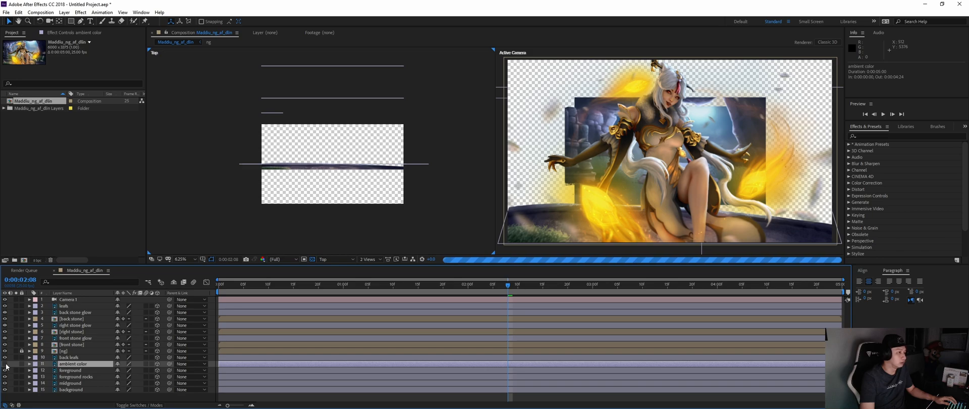
pyautogui.click(5, 364)
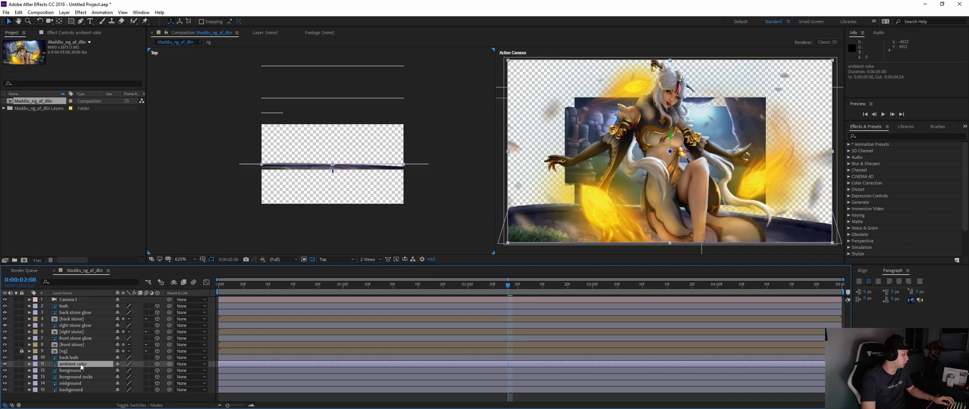
pyautogui.moveTo(77, 366); pyautogui.dragTo(81, 376)
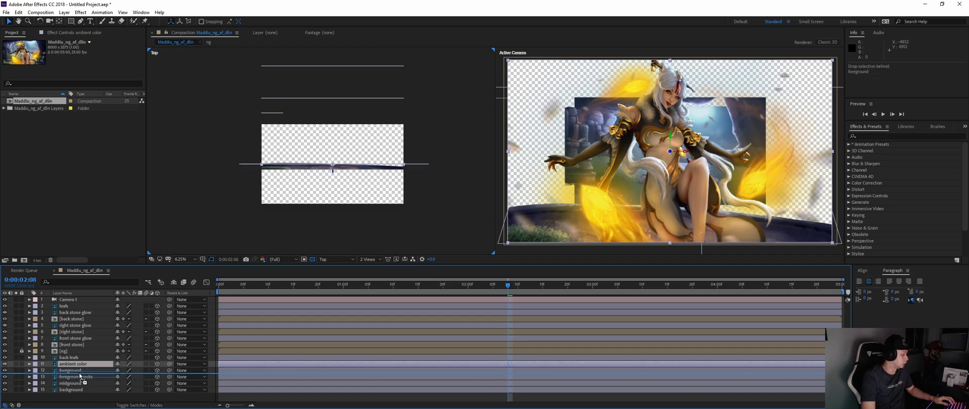
pyautogui.moveTo(80, 376); pyautogui.dragTo(92, 376)
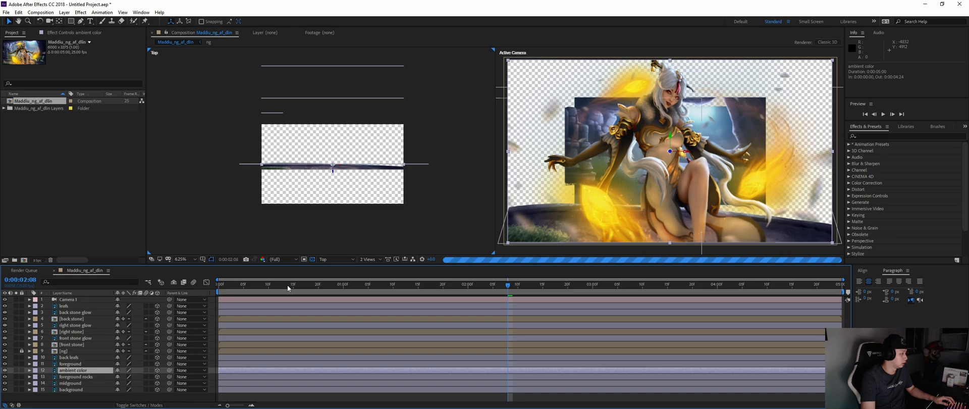
pyautogui.moveTo(333, 172); pyautogui.dragTo(334, 127)
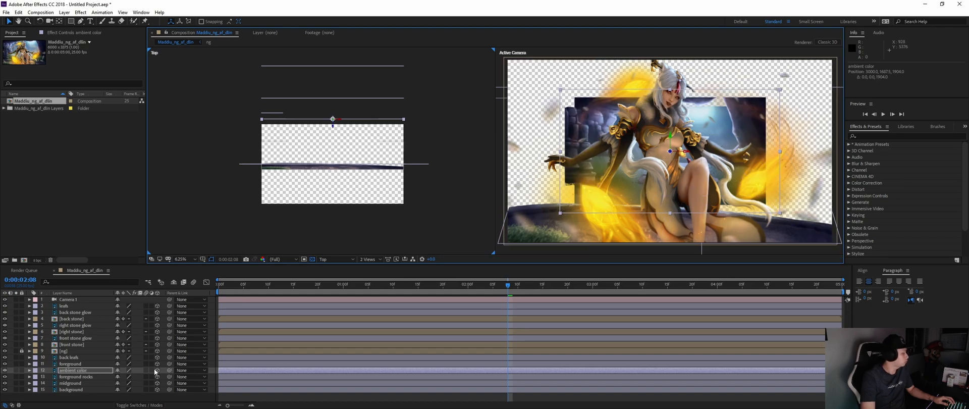
# Step: Push the back leafs layer back along Z to about 690 in the Top view
pyautogui.click(89, 364)
pyautogui.click(75, 357)
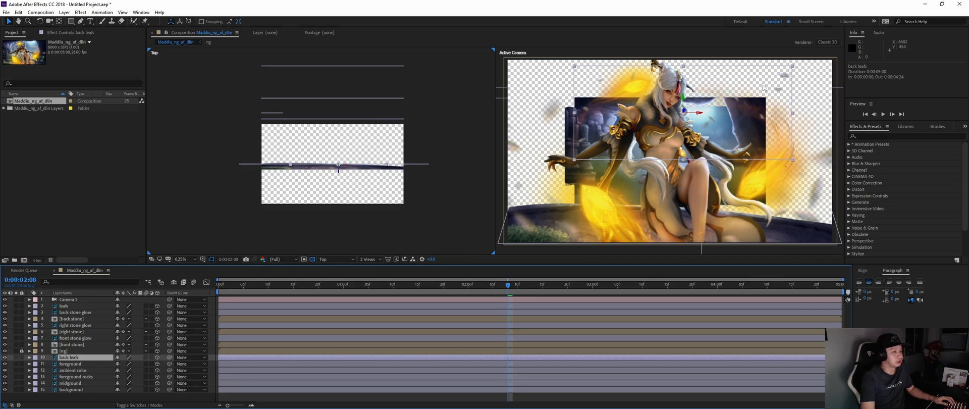
pyautogui.moveTo(340, 173); pyautogui.dragTo(341, 157)
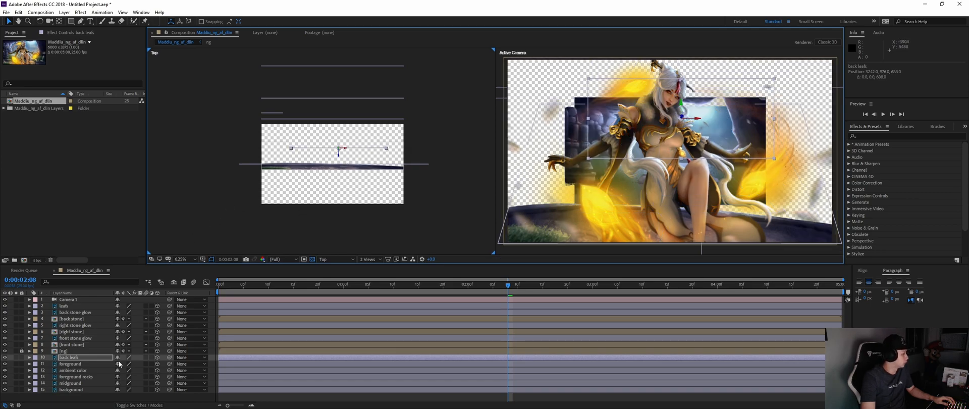
# Step: Examine the front, right and back stone layers together with their glow layers to see which ones belong together
pyautogui.click(72, 344)
pyautogui.click(69, 339)
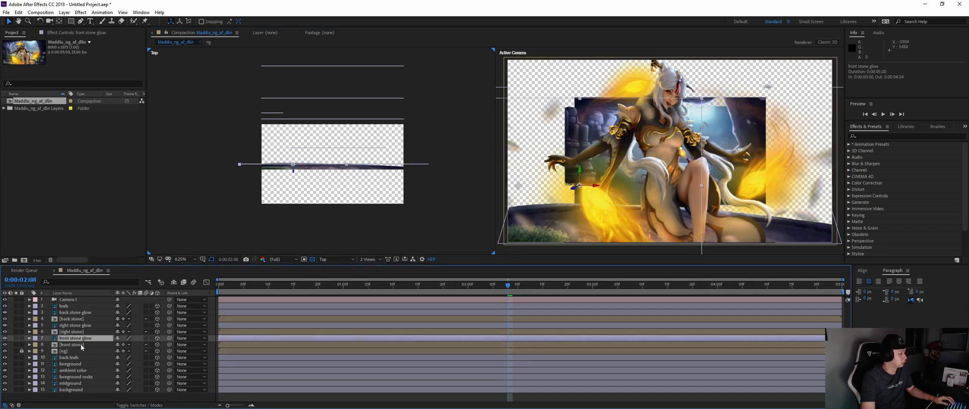
pyautogui.click(88, 332)
pyautogui.click(93, 326)
pyautogui.click(96, 313)
pyautogui.click(92, 319)
pyautogui.click(91, 325)
pyautogui.click(90, 332)
pyautogui.click(90, 338)
pyautogui.click(89, 344)
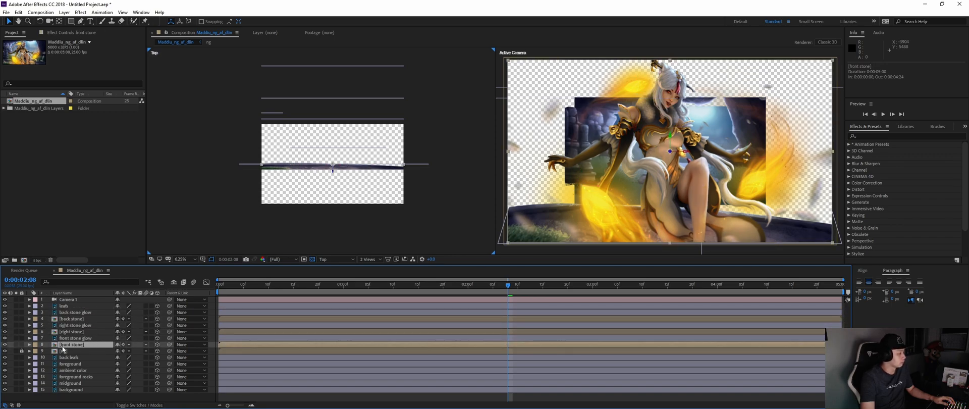
pyautogui.click(101, 340)
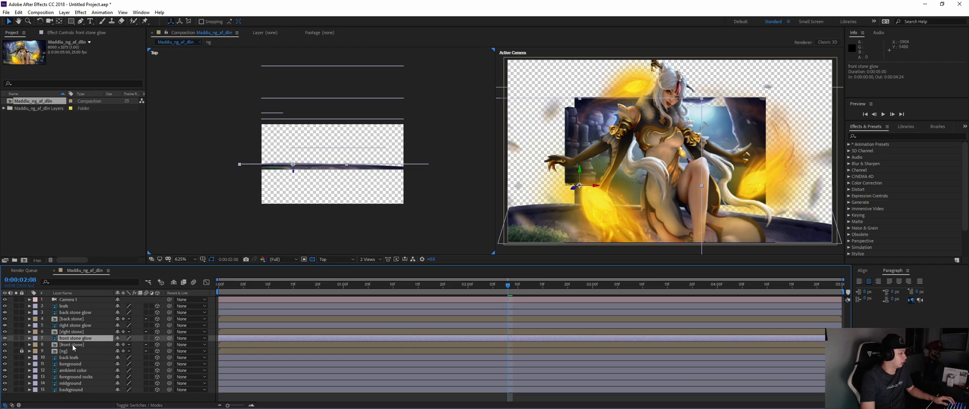
pyautogui.click(73, 345)
pyautogui.click(83, 339)
pyautogui.click(81, 344)
pyautogui.click(85, 339)
pyautogui.click(80, 344)
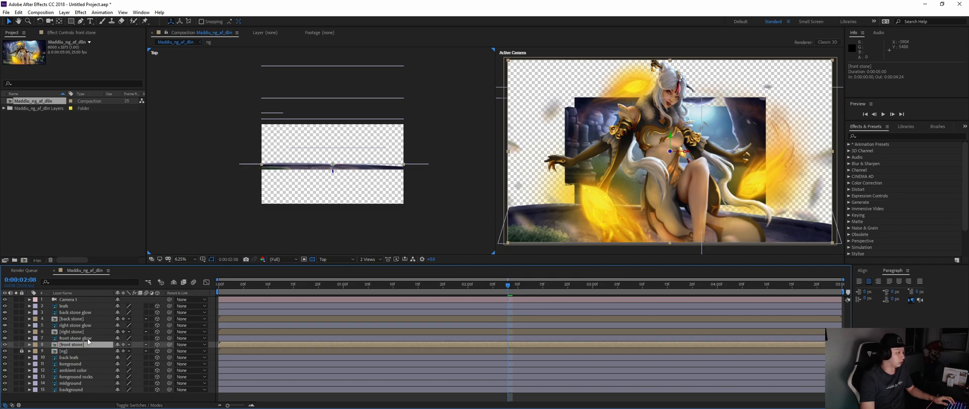
# Step: Parent the front, right and back stone glow layers to their matching stone layers
pyautogui.click(87, 339)
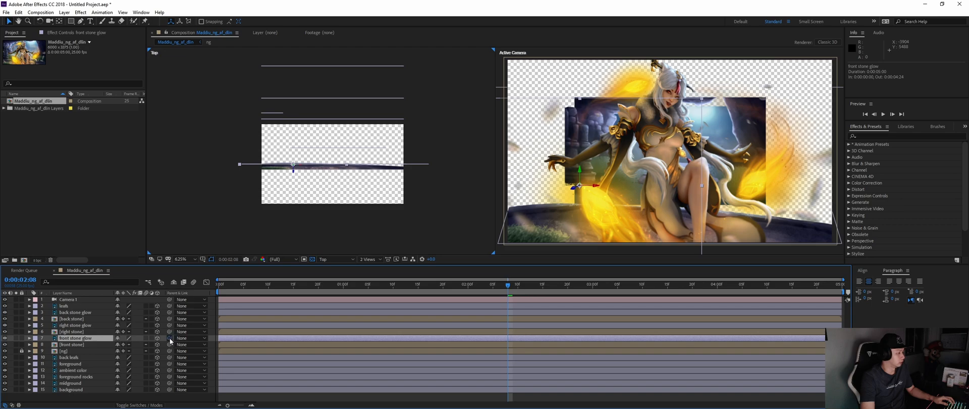
pyautogui.moveTo(168, 338); pyautogui.dragTo(77, 346)
pyautogui.click(71, 344)
pyautogui.click(85, 326)
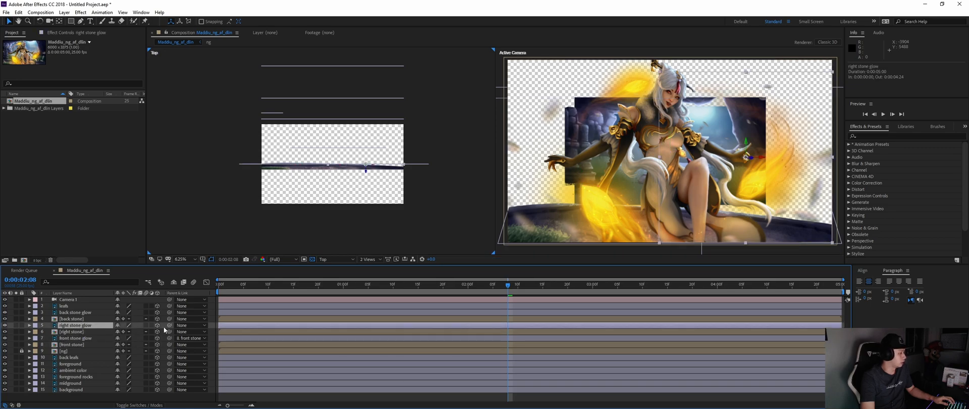
pyautogui.moveTo(169, 325); pyautogui.dragTo(88, 333)
pyautogui.click(90, 312)
pyautogui.moveTo(169, 313); pyautogui.dragTo(98, 317)
# Step: Identify the front stone layer by toggling its visibility and bring it toward the camera along Z to about -1616
pyautogui.click(79, 346)
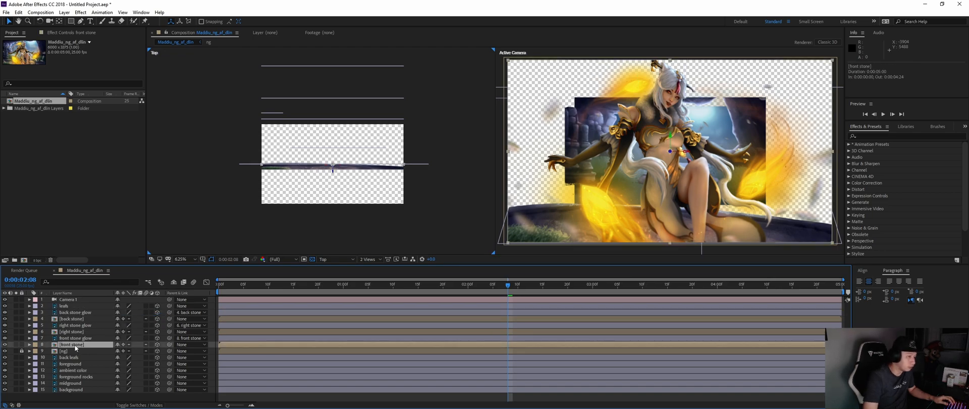
pyautogui.click(5, 345)
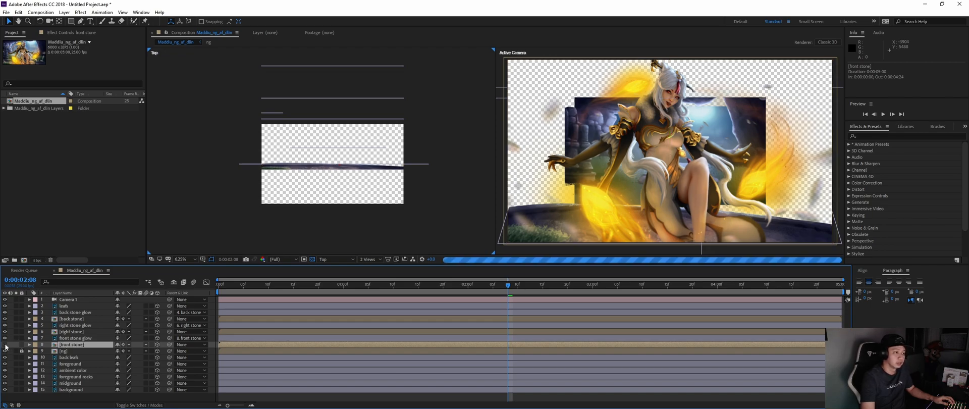
pyautogui.click(5, 345)
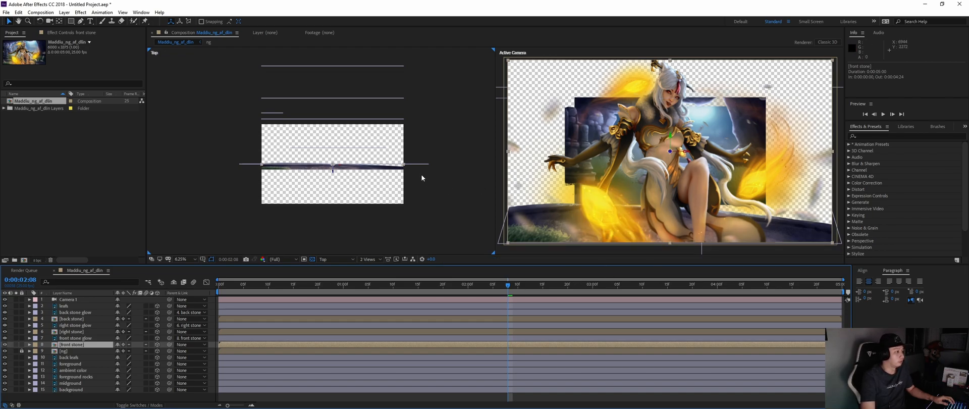
pyautogui.moveTo(333, 172); pyautogui.dragTo(333, 212)
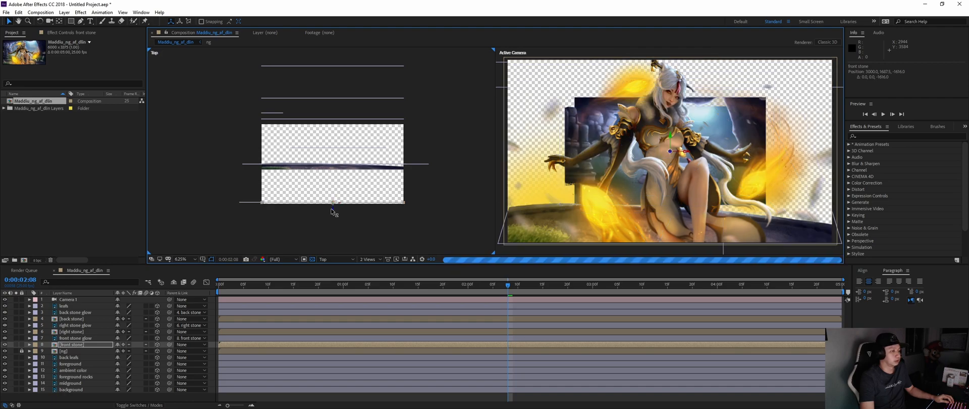
# Step: Move the right stone layer to about X 3480, Z -464 and the back stone layer to about X 2616, Z 384
pyautogui.click(84, 332)
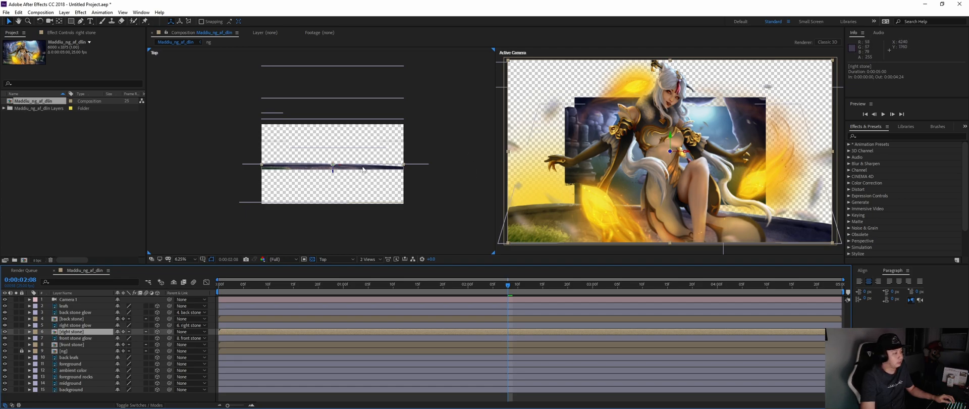
pyautogui.moveTo(333, 172); pyautogui.dragTo(352, 179)
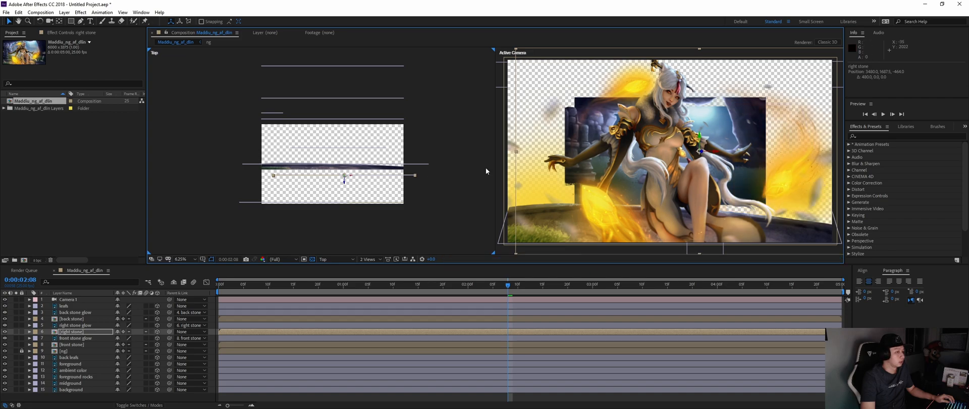
pyautogui.click(79, 319)
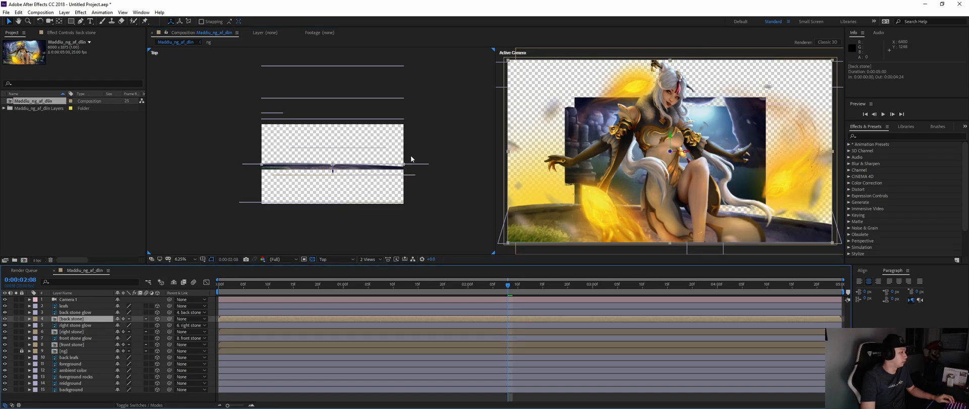
pyautogui.moveTo(333, 172); pyautogui.dragTo(334, 162)
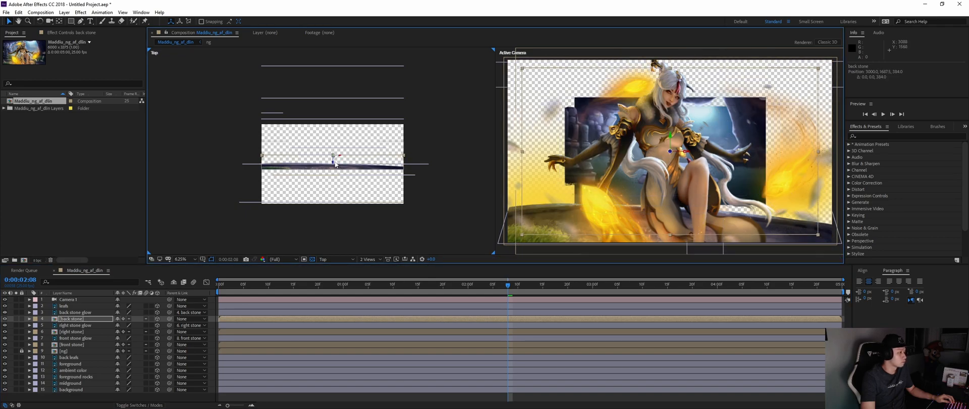
pyautogui.moveTo(339, 157); pyautogui.dragTo(333, 158)
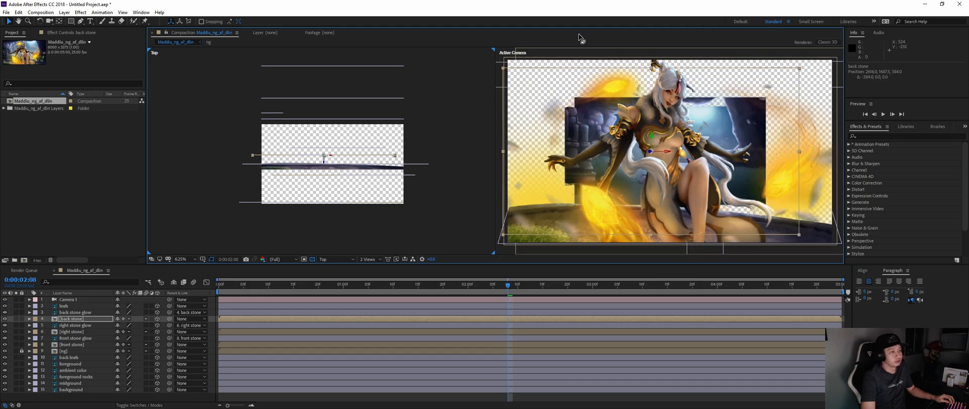
# Step: Bring the leafs layer toward the camera along Z in the Top view, in front of the front stone
pyautogui.click(356, 150)
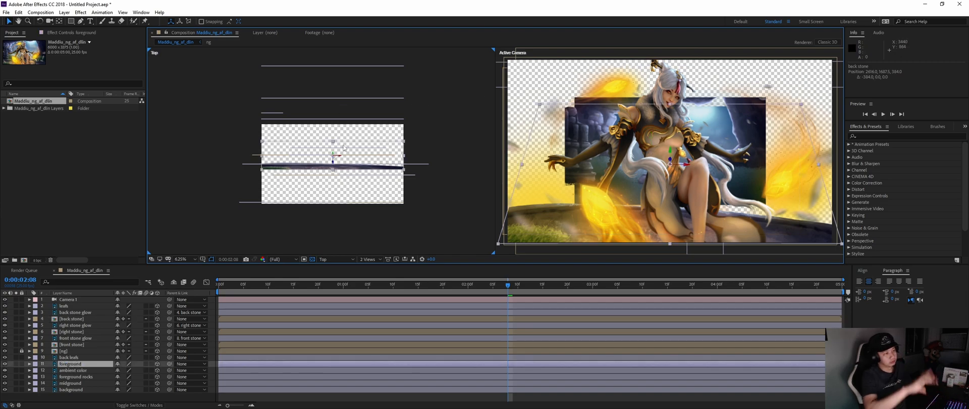
pyautogui.click(84, 346)
pyautogui.click(87, 325)
pyautogui.click(88, 313)
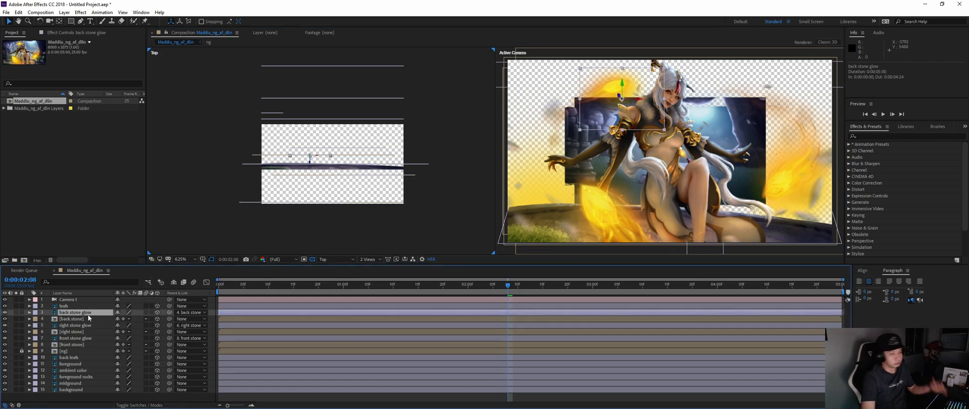
pyautogui.click(95, 307)
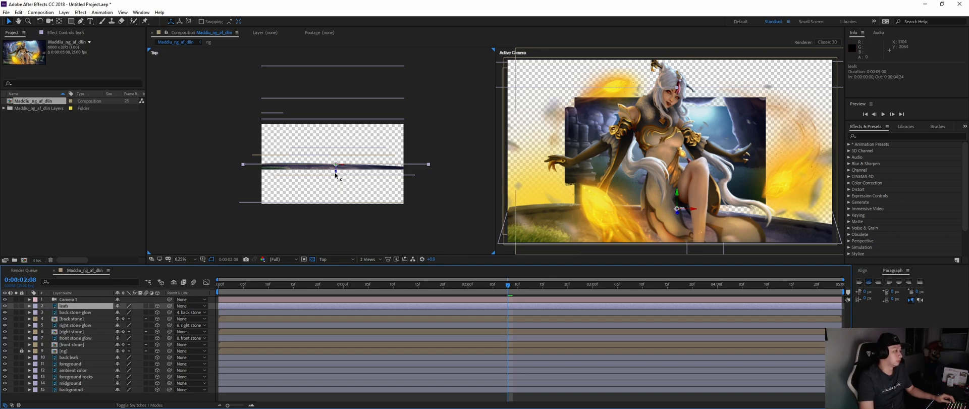
pyautogui.moveTo(336, 178); pyautogui.dragTo(334, 227)
pyautogui.click(335, 226)
pyautogui.click(81, 306)
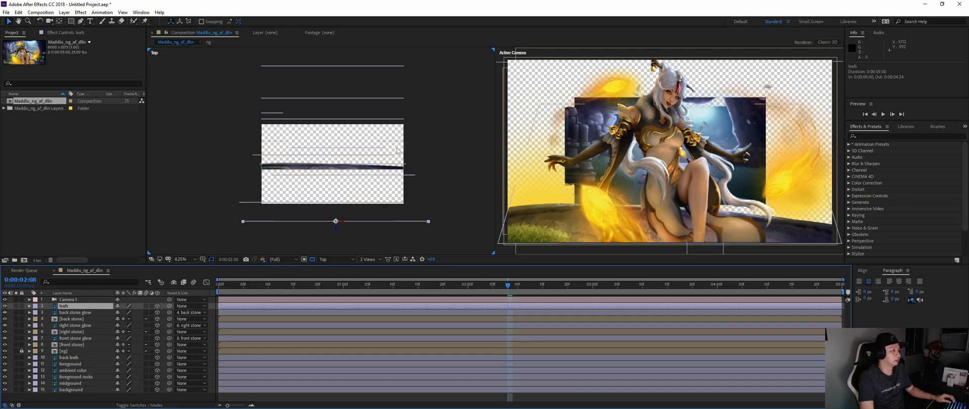
pyautogui.scroll(-1, 424, 126)
pyautogui.press('.')
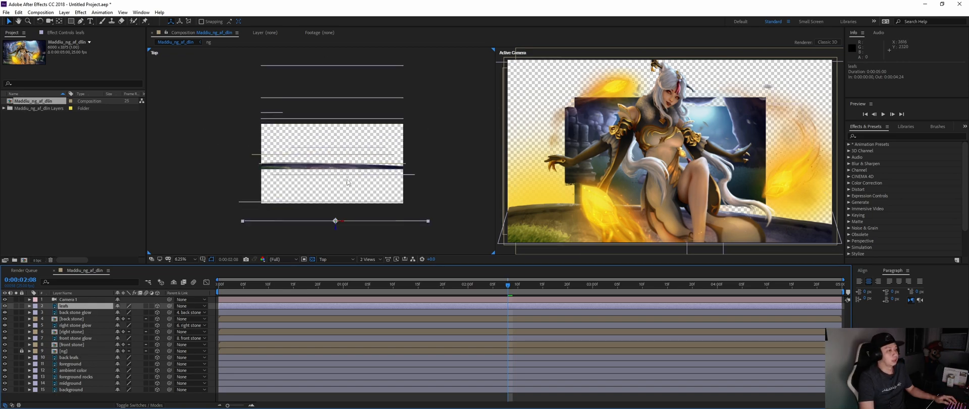
# Step: Scale the background layer up to about 218% so it fills the camera frame
pyautogui.click(76, 389)
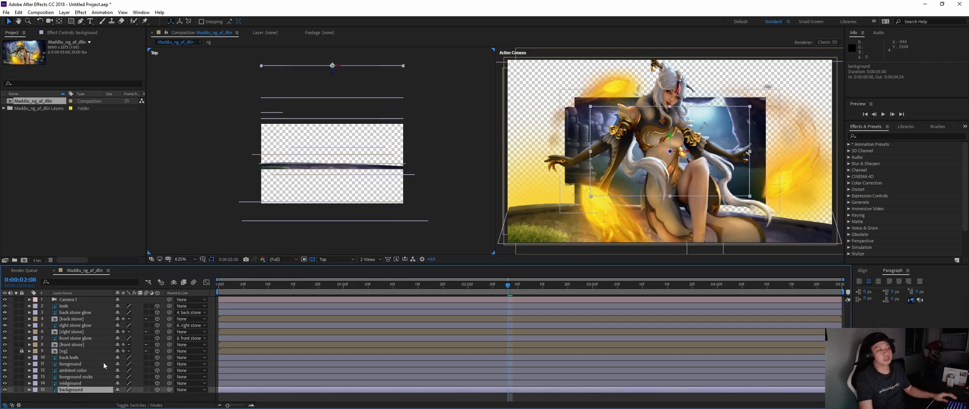
pyautogui.scroll(-2, 643, 134)
pyautogui.press('s')
pyautogui.moveTo(129, 397); pyautogui.dragTo(176, 396)
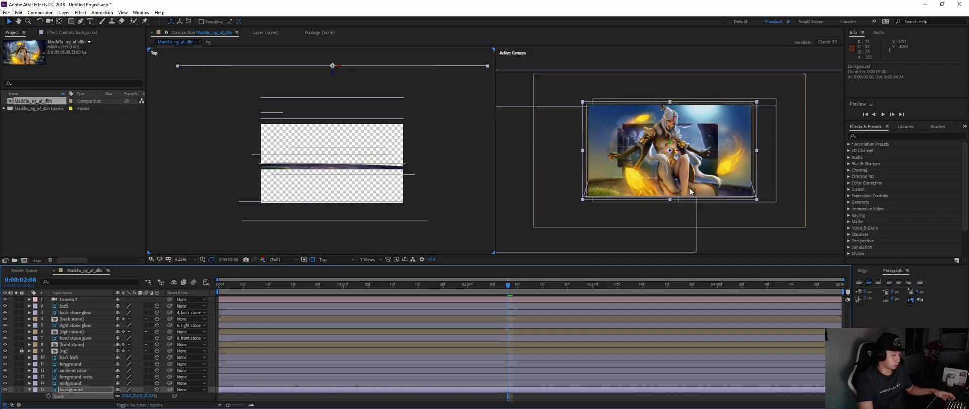
# Step: Hide the layer controls and fit the Active Camera view up to 100% to examine the enlarged background's coverage
pyautogui.hotkey('ctrl', 'shift', 'h')
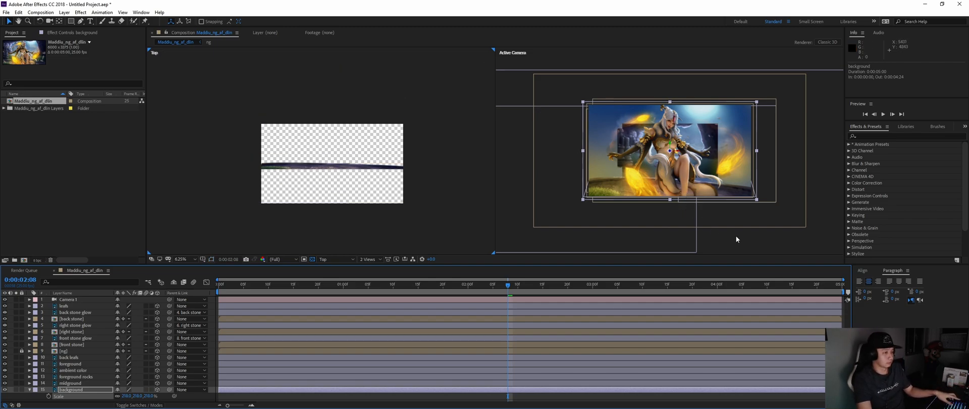
pyautogui.click(745, 250)
pyautogui.hotkey('ctrl', 'shift', 'h')
pyautogui.press('.')
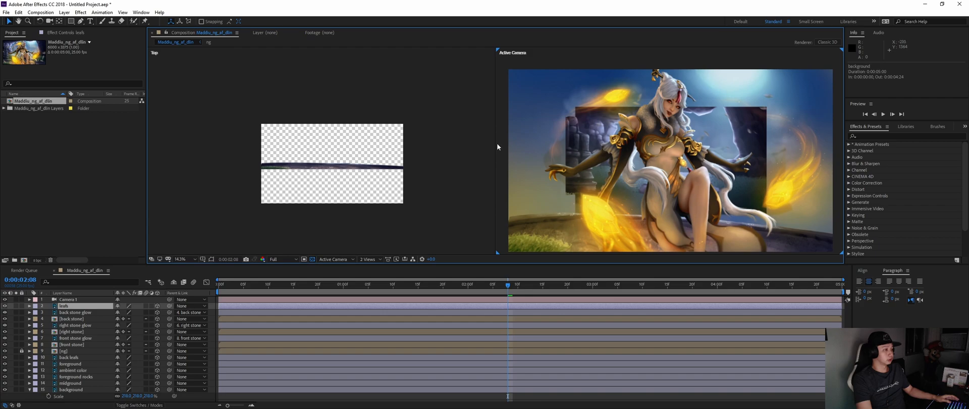
pyautogui.scroll(-1, 630, 177)
pyautogui.moveTo(666, 169); pyautogui.dragTo(662, 151)
pyautogui.scroll(1, 662, 150)
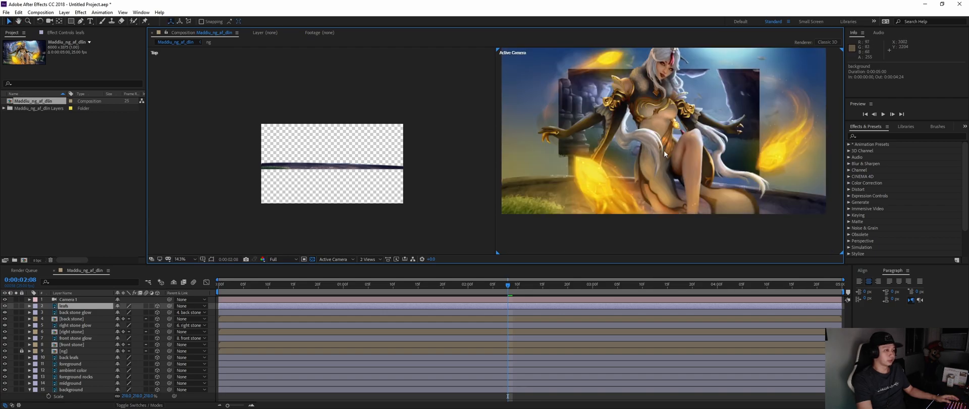
pyautogui.click(184, 258)
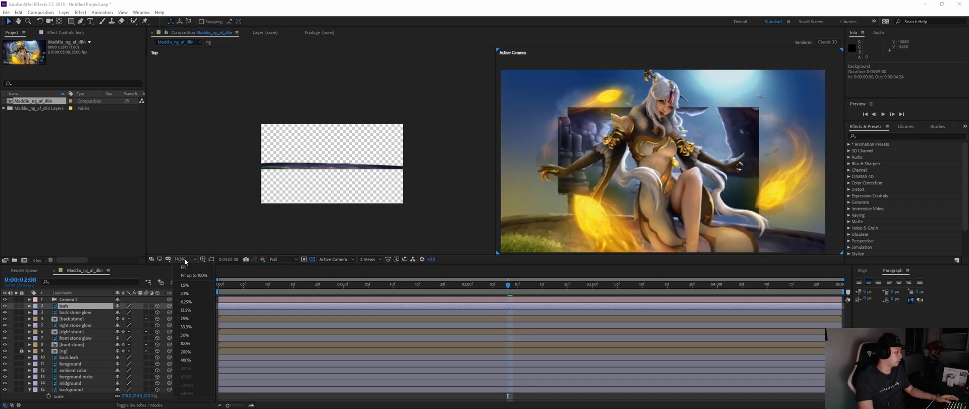
pyautogui.click(192, 276)
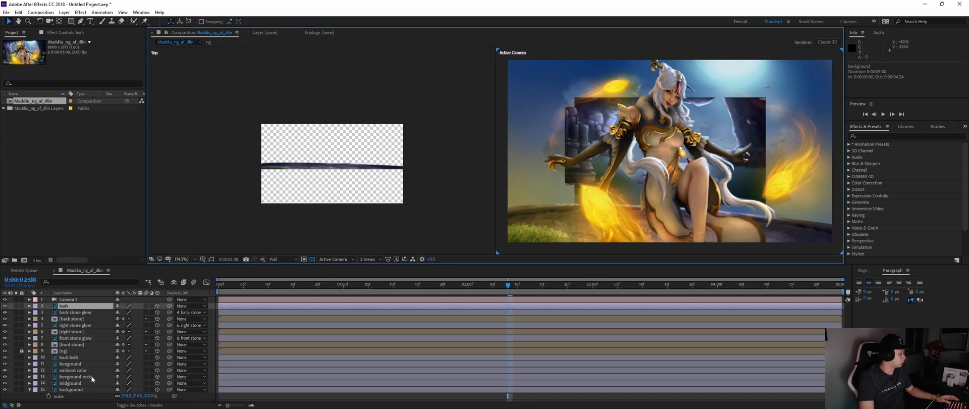
# Step: Scale the midground layer up to about 183% so it extends past the camera frame, with the layer controls shown
pyautogui.click(76, 390)
pyautogui.click(29, 389)
pyautogui.hotkey('ctrl', 'Up')
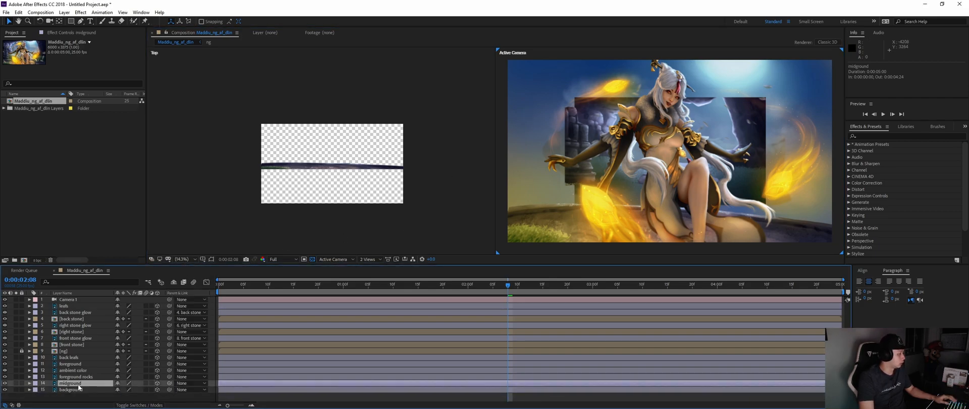
pyautogui.press('s')
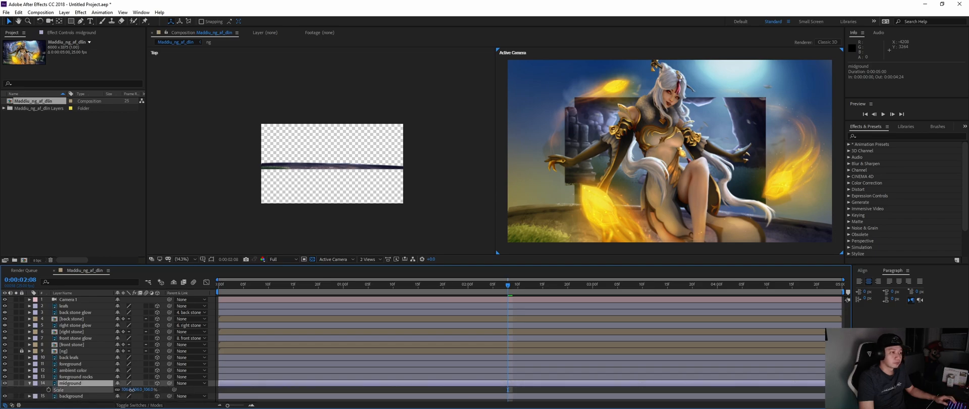
pyautogui.click(146, 390)
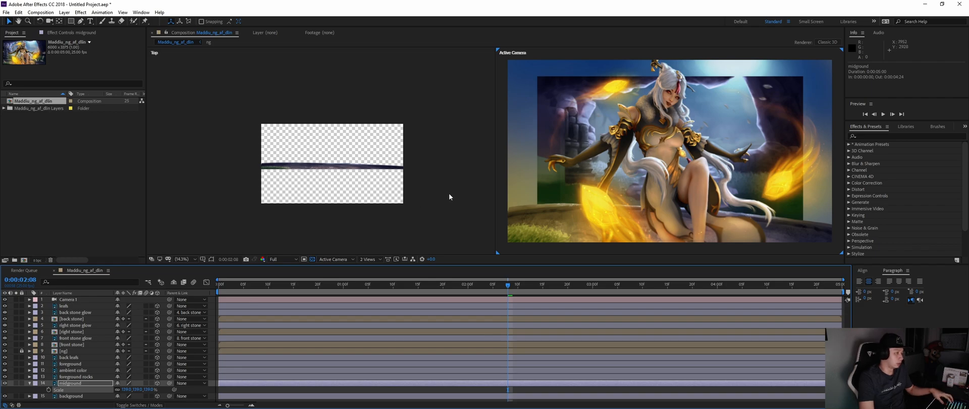
pyautogui.hotkey('ctrl', 'shift', 'h')
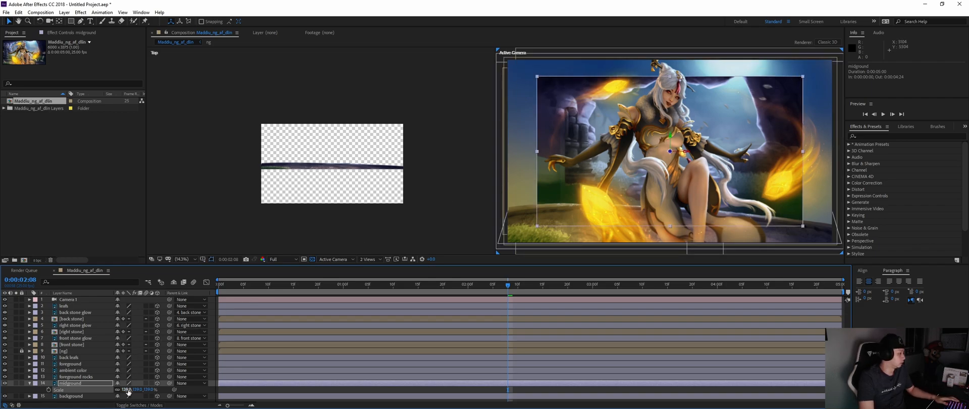
pyautogui.moveTo(128, 391); pyautogui.dragTo(141, 392)
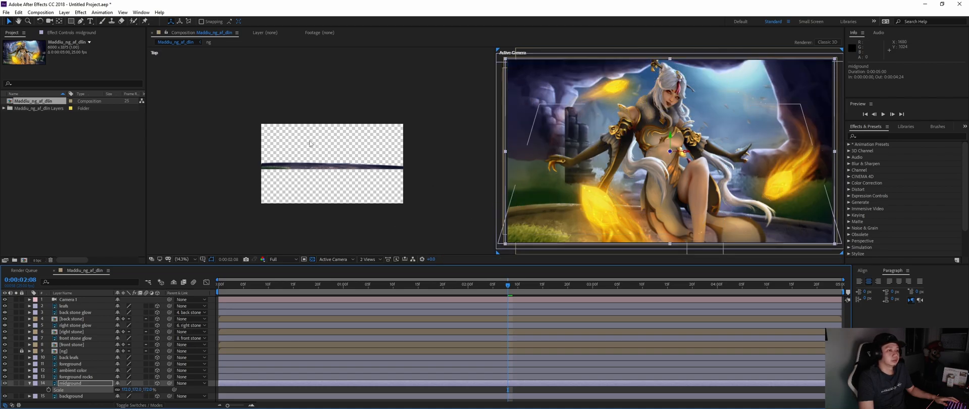
pyautogui.moveTo(126, 389); pyautogui.dragTo(143, 383)
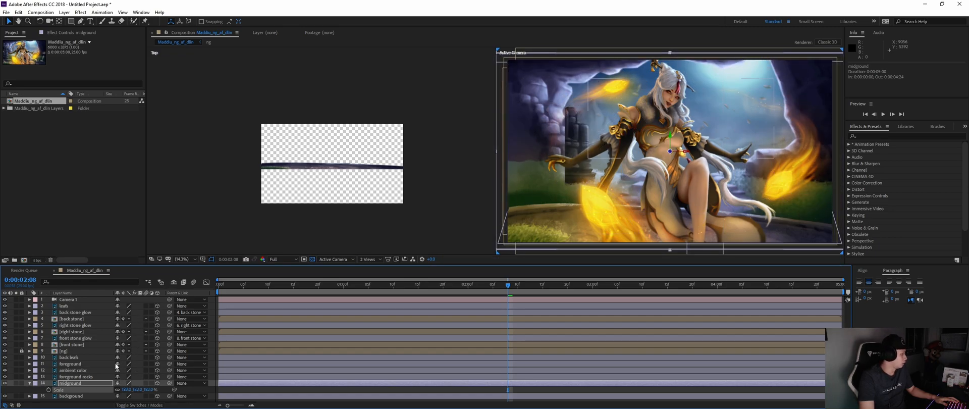
# Step: Move the foreground rocks layer along X to the frame's left edge and scale it to about 131%
pyautogui.click(90, 376)
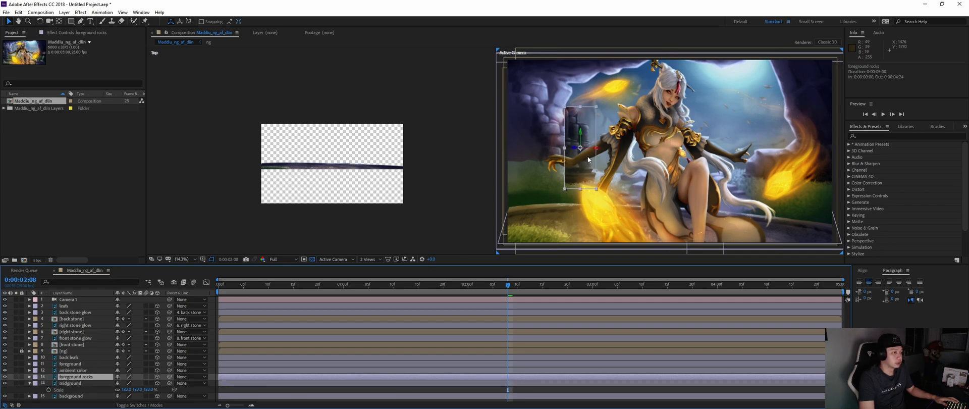
pyautogui.moveTo(596, 150); pyautogui.dragTo(518, 150)
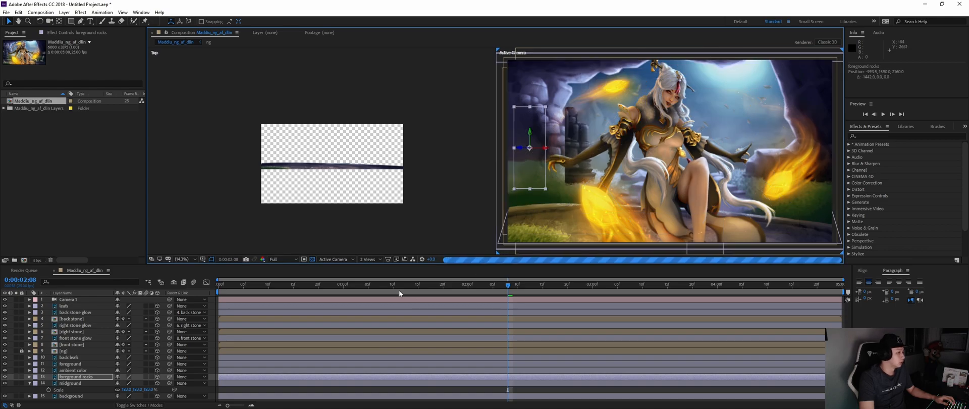
pyautogui.press('s')
pyautogui.moveTo(128, 382); pyautogui.dragTo(142, 383)
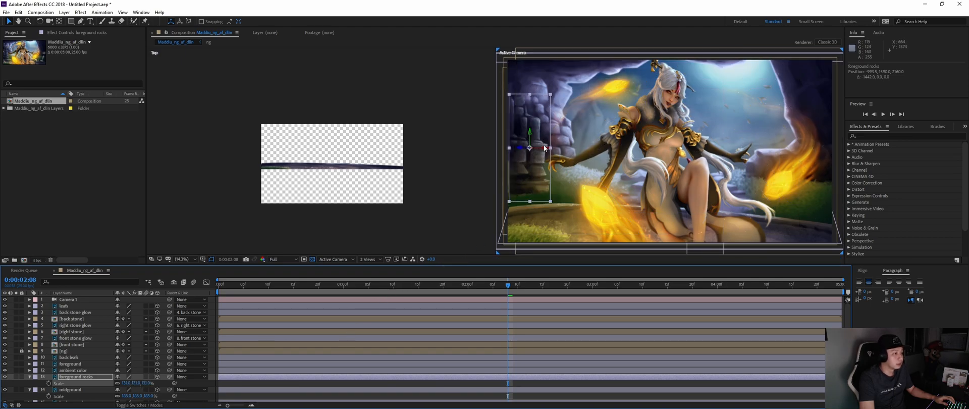
pyautogui.moveTo(543, 150); pyautogui.dragTo(535, 150)
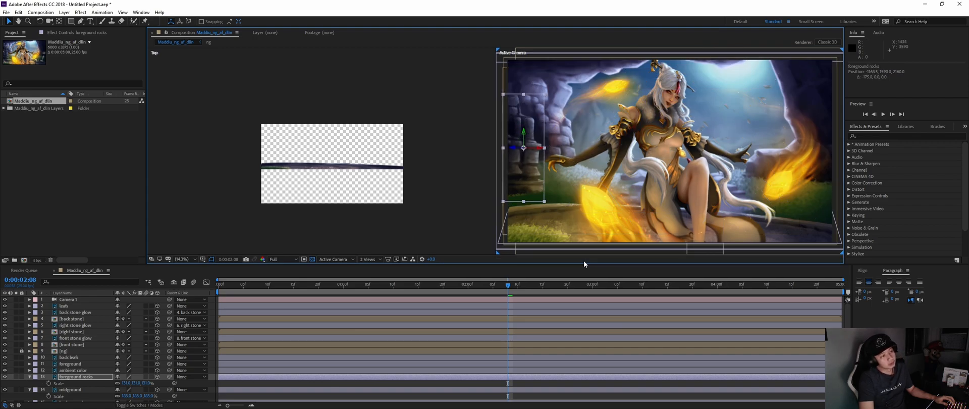
pyautogui.moveTo(540, 150); pyautogui.dragTo(544, 150)
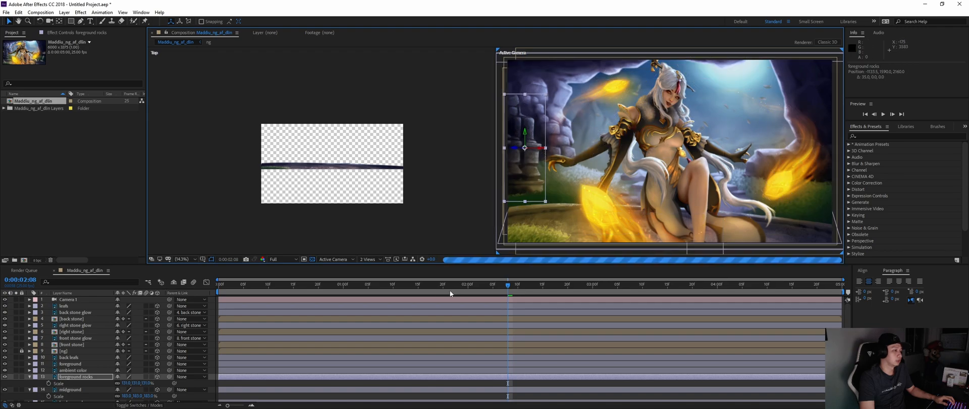
pyautogui.click(30, 377)
# Step: Scale the ambient color layer up to about 159% so it covers the camera frame
pyautogui.click(81, 370)
pyautogui.press('s')
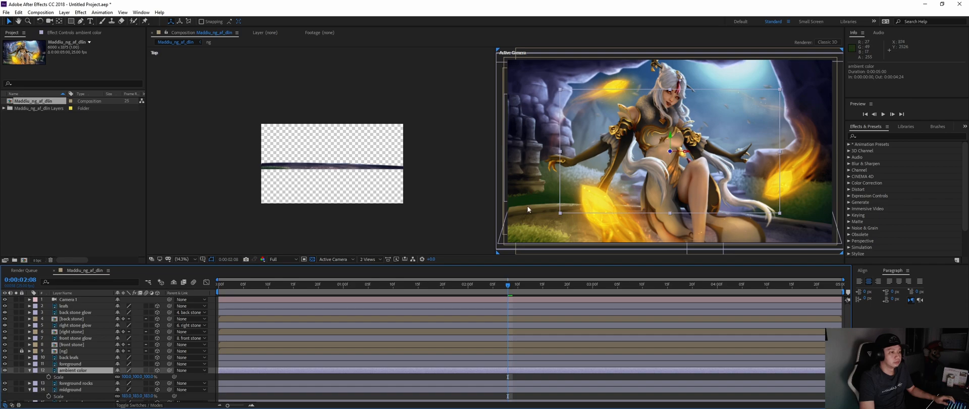
pyautogui.moveTo(129, 378); pyautogui.dragTo(152, 377)
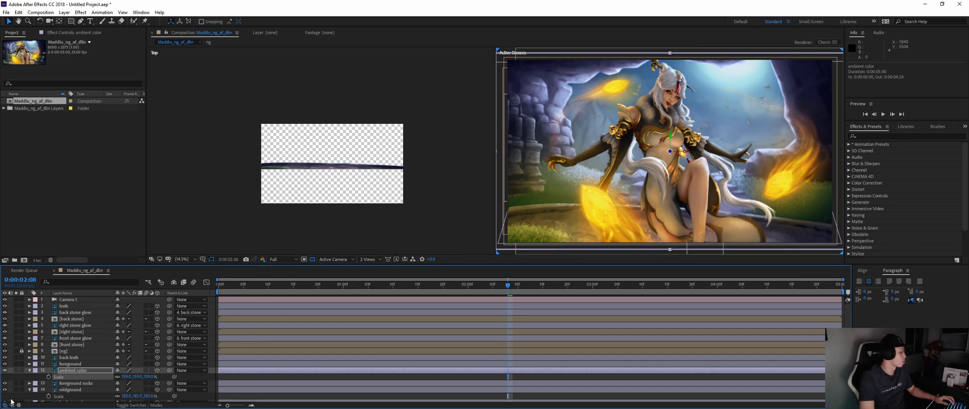
# Step: Scale the foreground layer to about 107% and shift it slightly upward in the camera view
pyautogui.click(74, 362)
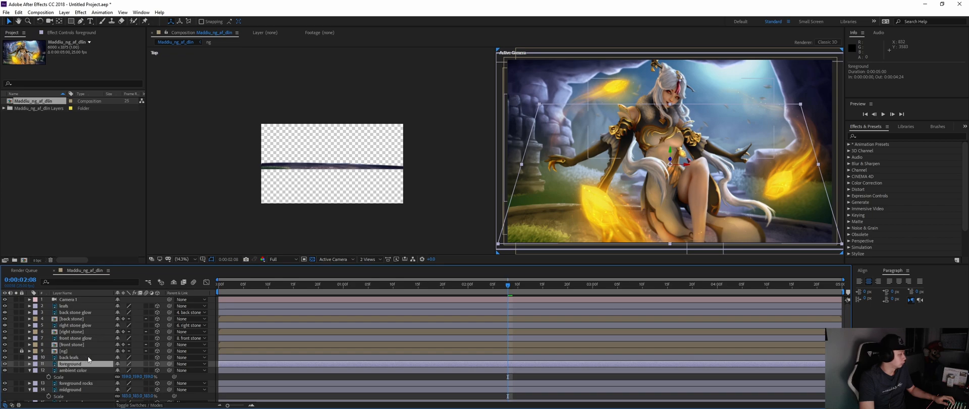
pyautogui.press('s')
pyautogui.moveTo(127, 373); pyautogui.dragTo(130, 371)
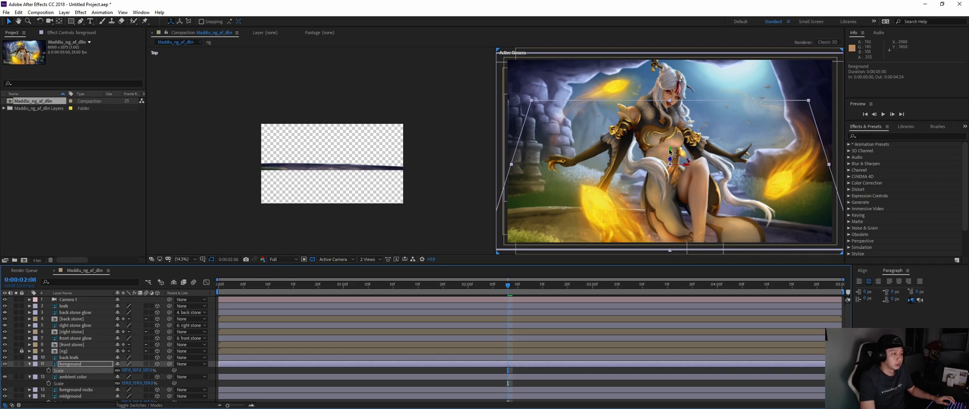
pyautogui.moveTo(670, 159); pyautogui.dragTo(646, 272)
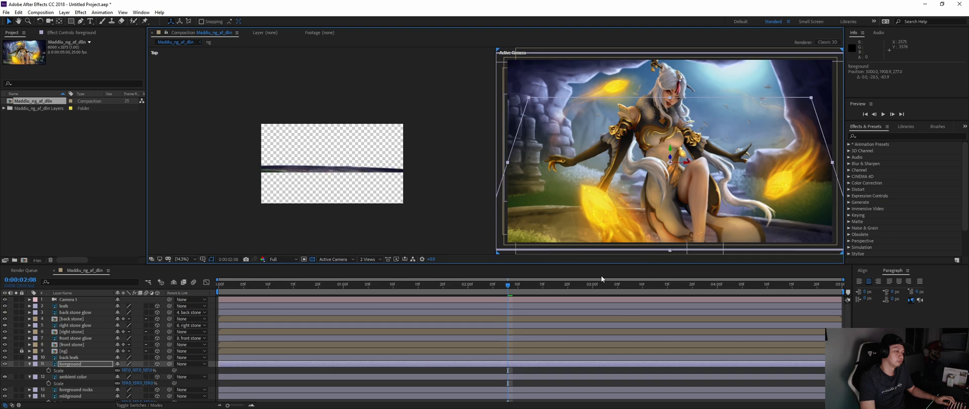
pyautogui.click(30, 364)
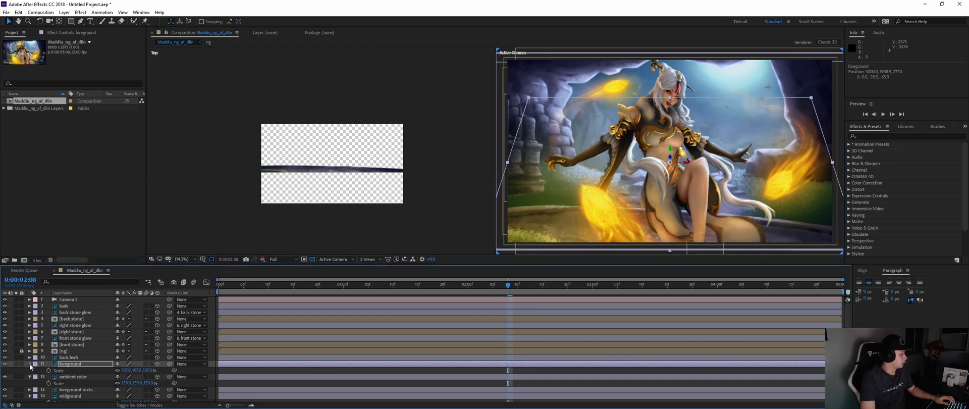
pyautogui.click(30, 364)
# Step: Scale the back leafs layer to about 168% and move it along X to about 3022
pyautogui.click(96, 357)
pyautogui.press('s')
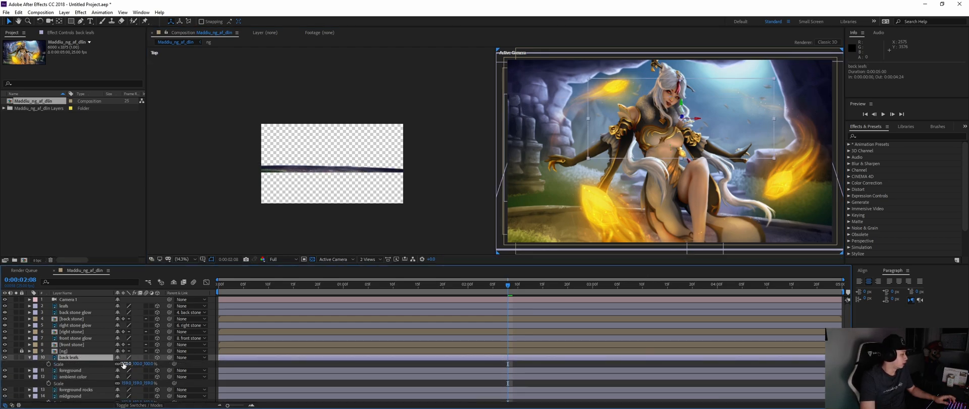
pyautogui.moveTo(126, 363); pyautogui.dragTo(150, 364)
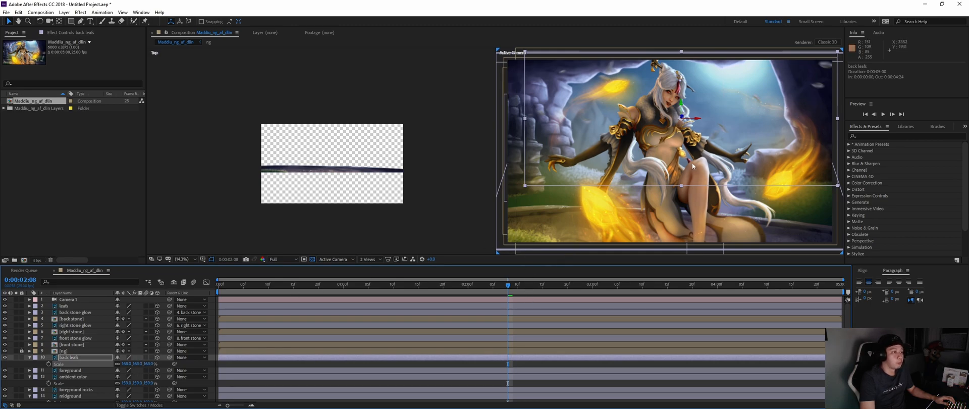
pyautogui.moveTo(694, 120); pyautogui.dragTo(685, 123)
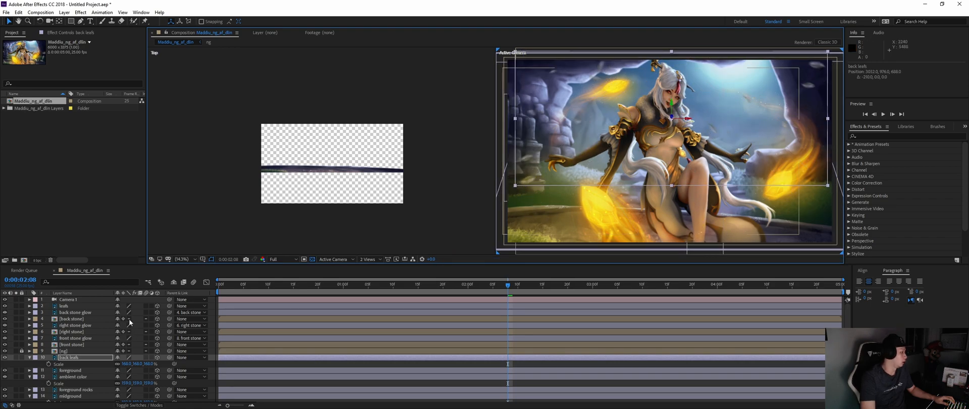
pyautogui.click(30, 357)
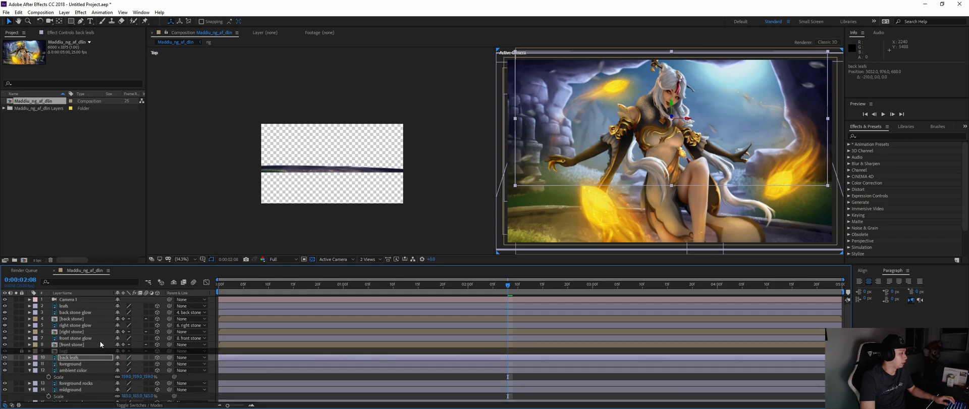
# Step: Scale the front stone layer down to about 89% and move it along X to about 2794
pyautogui.click(81, 344)
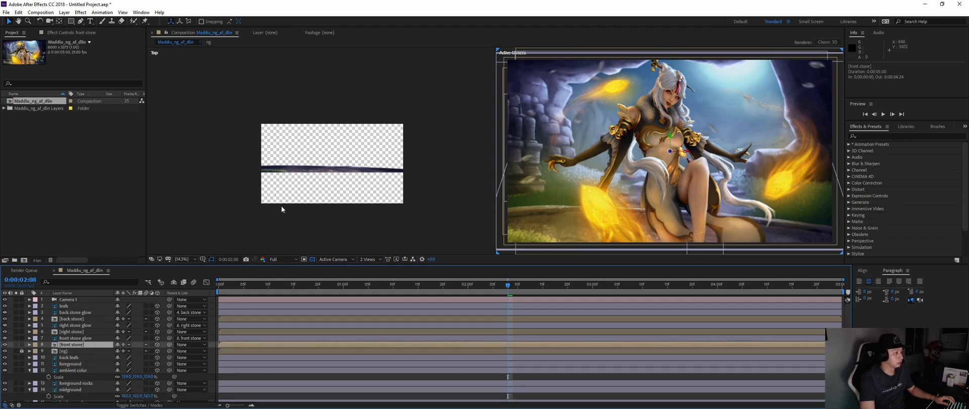
pyautogui.click(388, 194)
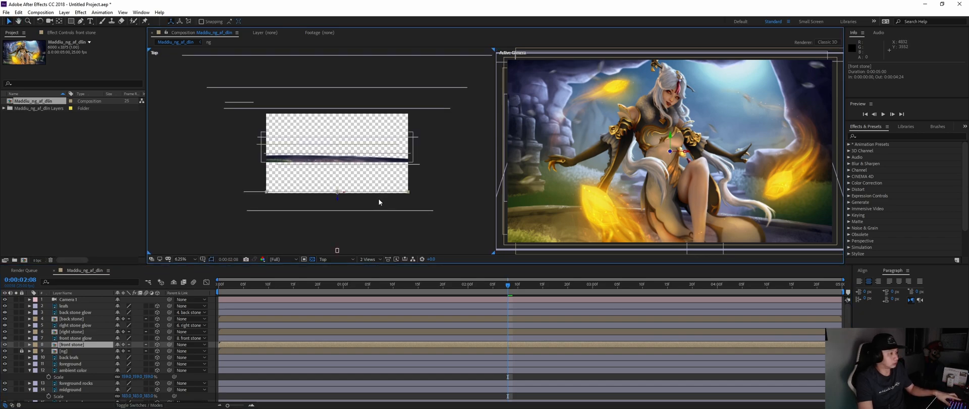
pyautogui.click(94, 346)
pyautogui.press('s')
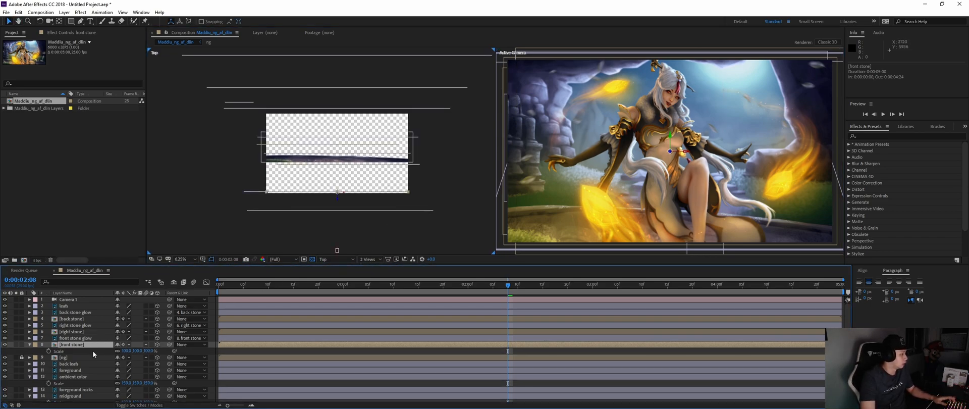
pyautogui.moveTo(125, 350); pyautogui.dragTo(123, 354)
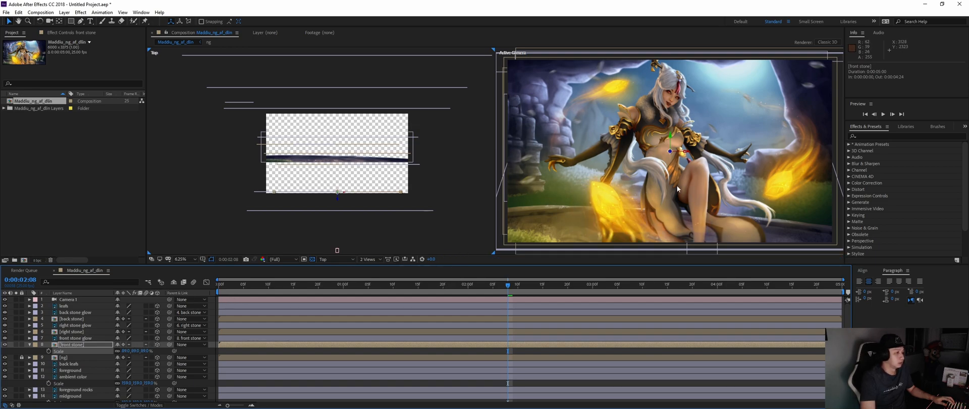
pyautogui.moveTo(685, 153)
pyautogui.mouseDown()
pyautogui.moveTo(667, 153)
pyautogui.moveTo(676, 153)
pyautogui.mouseUp()
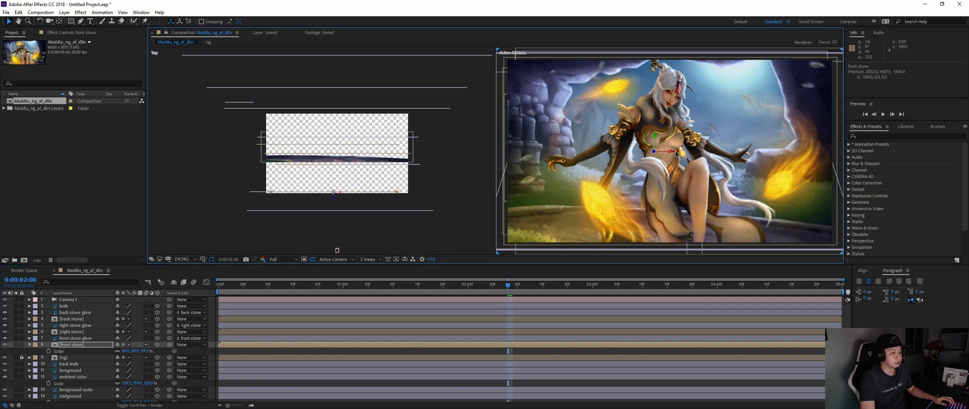
pyautogui.moveTo(672, 156); pyautogui.dragTo(722, 207)
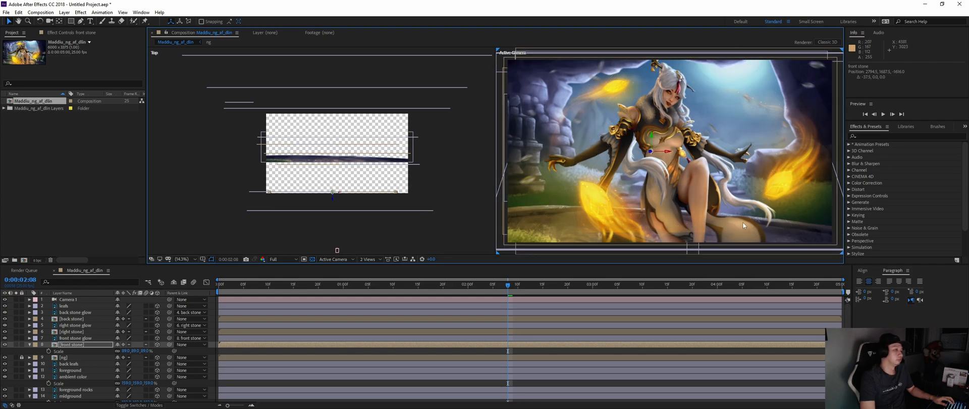
pyautogui.click(88, 338)
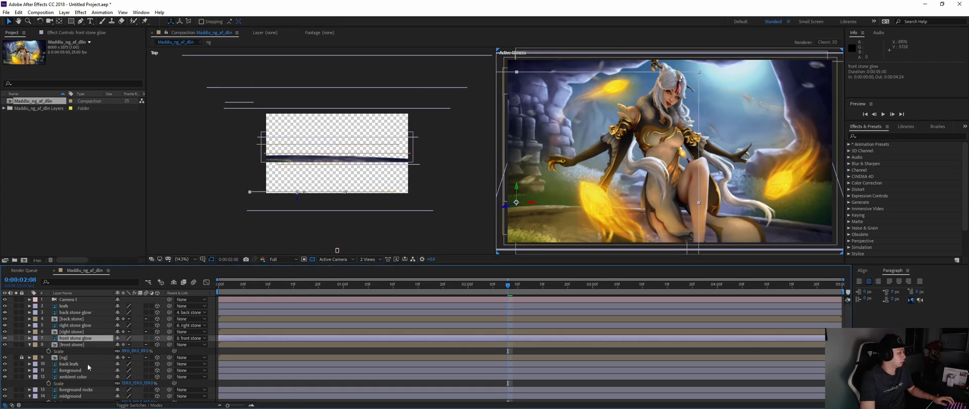
pyautogui.click(84, 326)
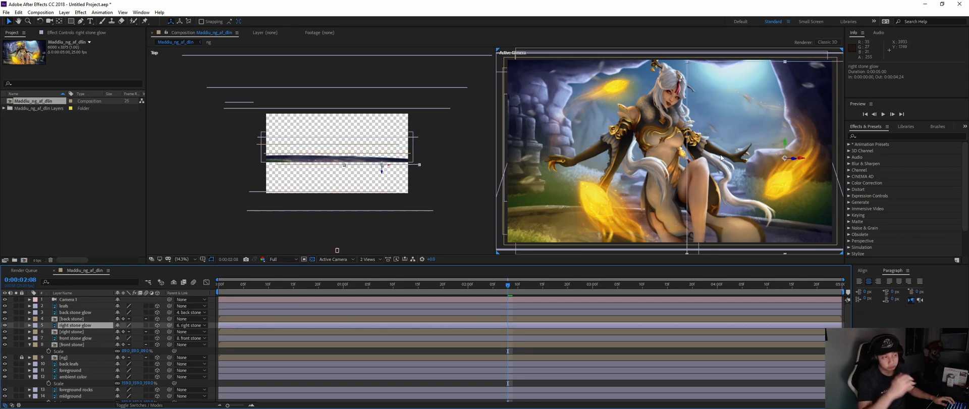
pyautogui.press('s')
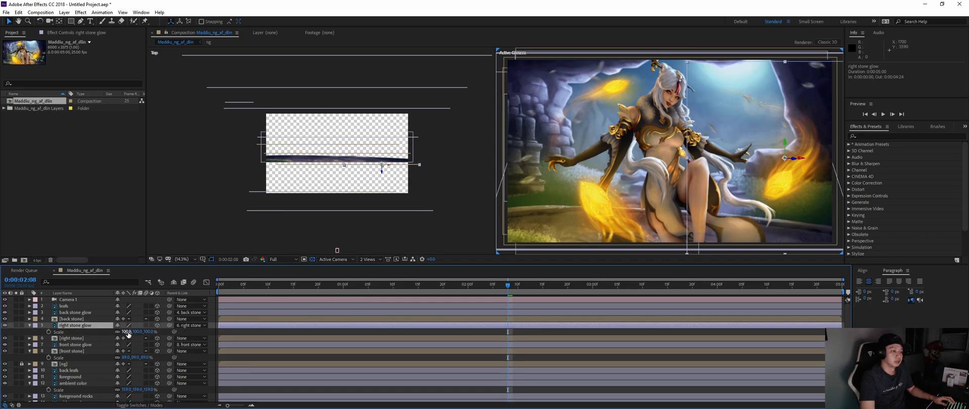
pyautogui.press('s')
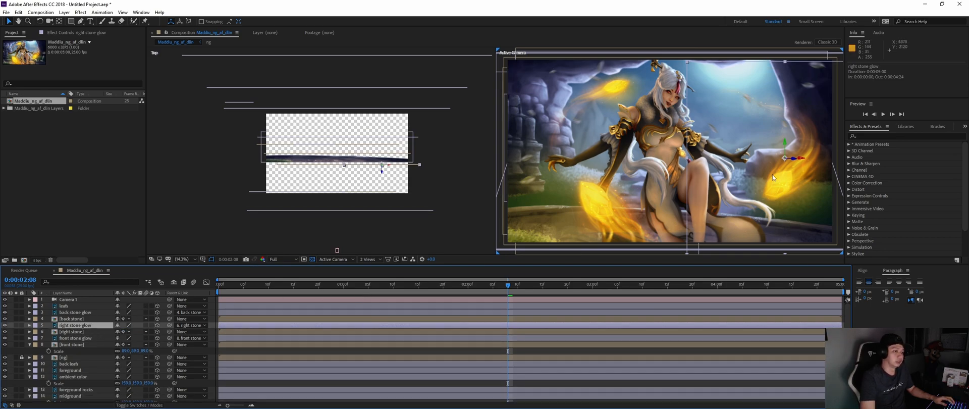
# Step: Scale the back stone layer up to about 117% and move it to about X 2959, Y 1814
pyautogui.click(80, 319)
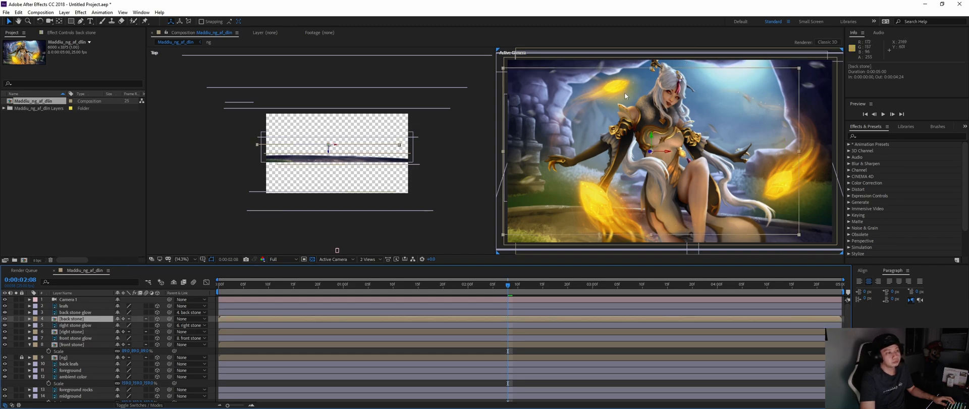
pyautogui.press('s')
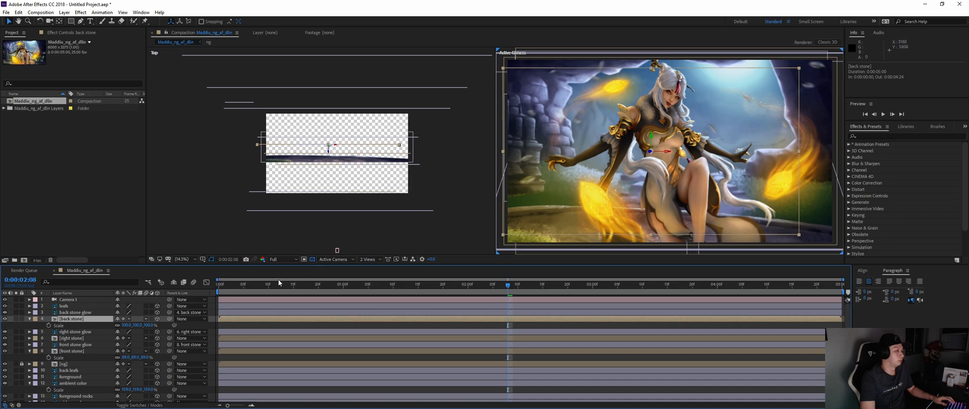
pyautogui.moveTo(126, 325); pyautogui.dragTo(135, 325)
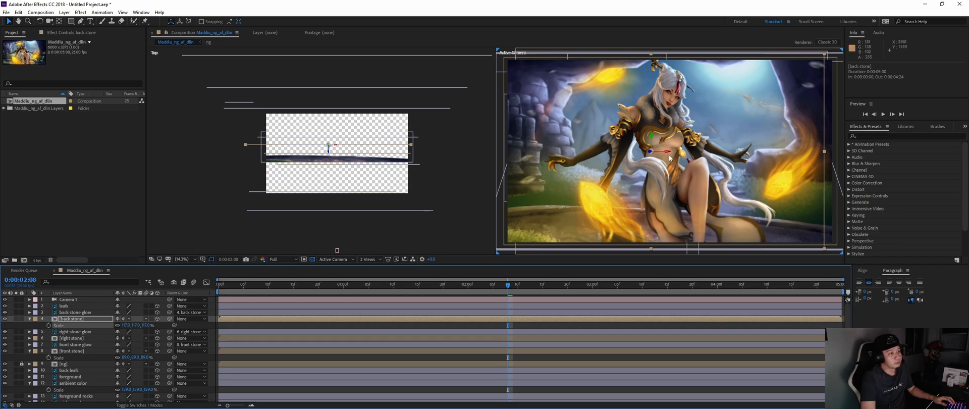
pyautogui.moveTo(667, 154); pyautogui.dragTo(676, 152)
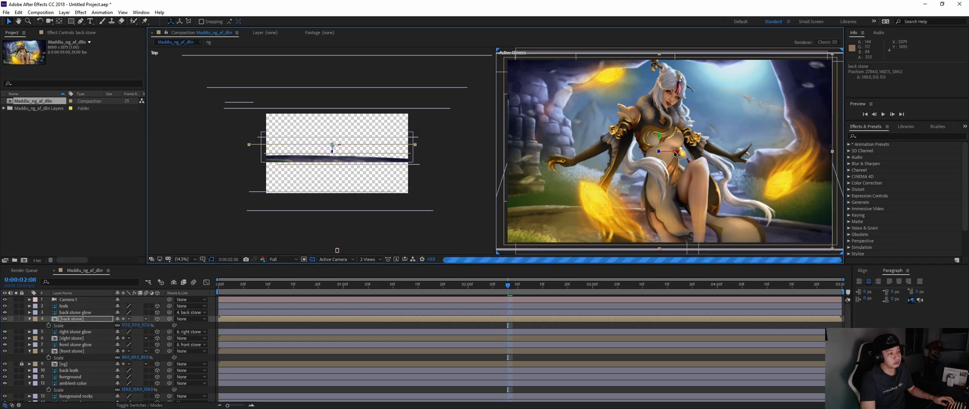
pyautogui.moveTo(659, 137); pyautogui.dragTo(687, 158)
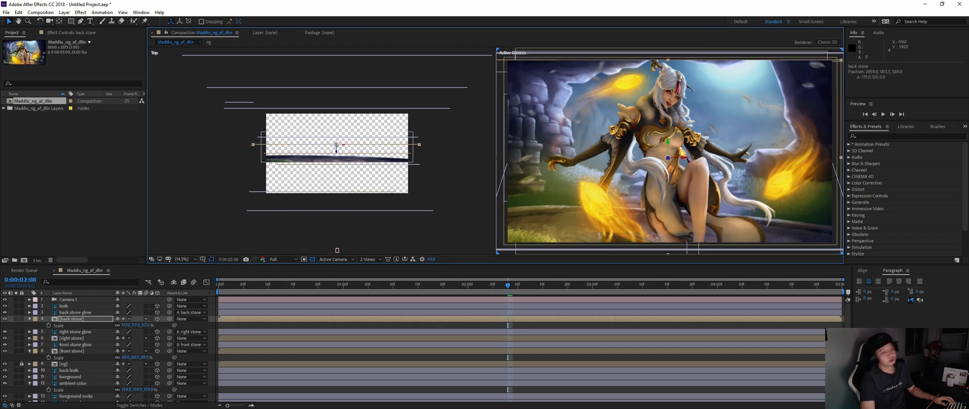
# Step: Scale the leafs layer down to about 53% and raise it by about 1142 px so it sits over the artwork
pyautogui.click(88, 311)
pyautogui.click(75, 305)
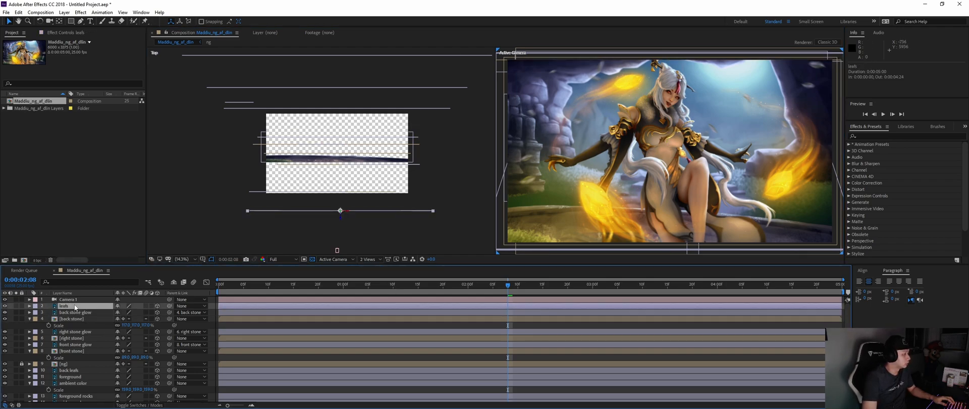
pyautogui.scroll(-5, 699, 170)
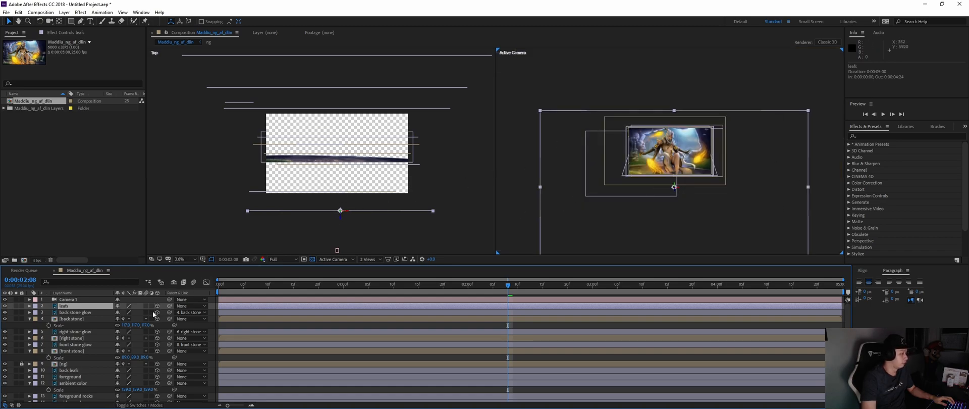
pyautogui.press('s')
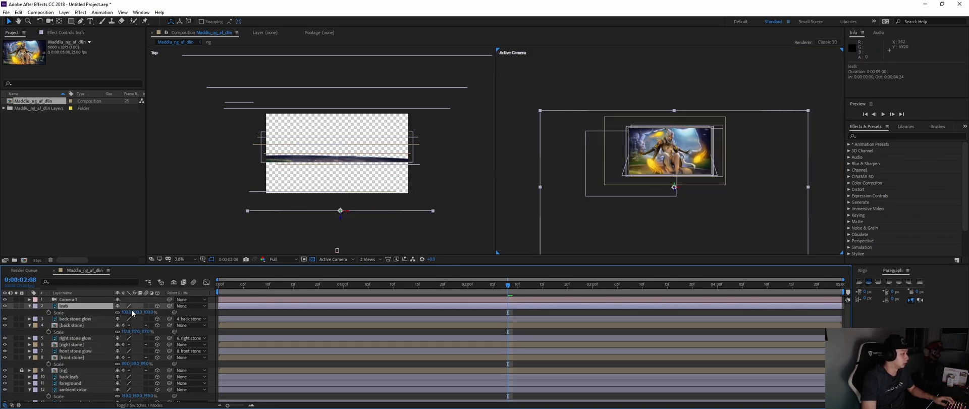
pyautogui.moveTo(127, 312); pyautogui.dragTo(105, 310)
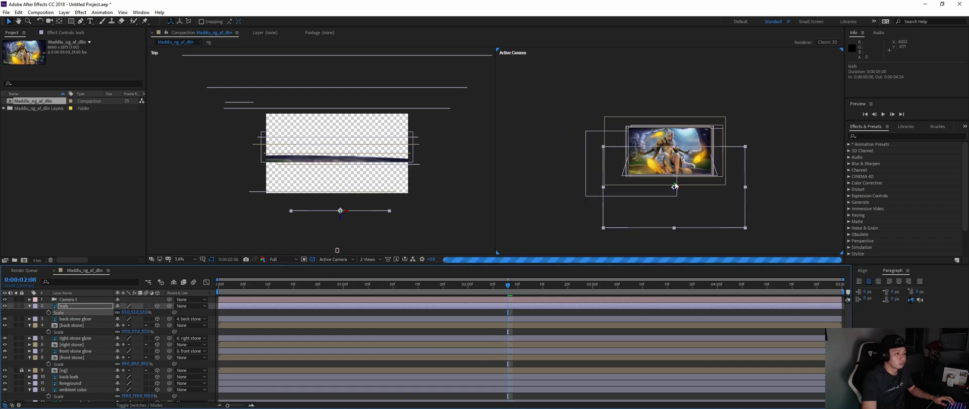
pyautogui.scroll(3, 688, 188)
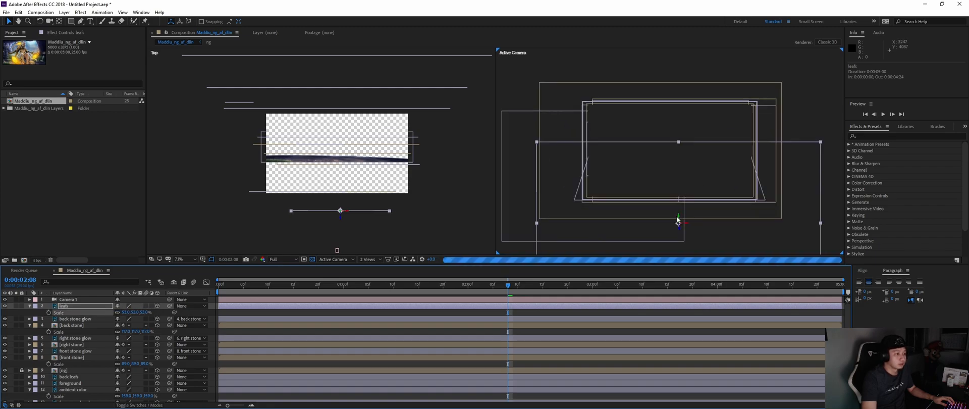
pyautogui.moveTo(678, 221); pyautogui.dragTo(680, 186)
# Step: With the leafs layer temporarily soloed, reduce its scale to about 37% and nudge it slightly up to centre it on the frame
pyautogui.click(16, 305)
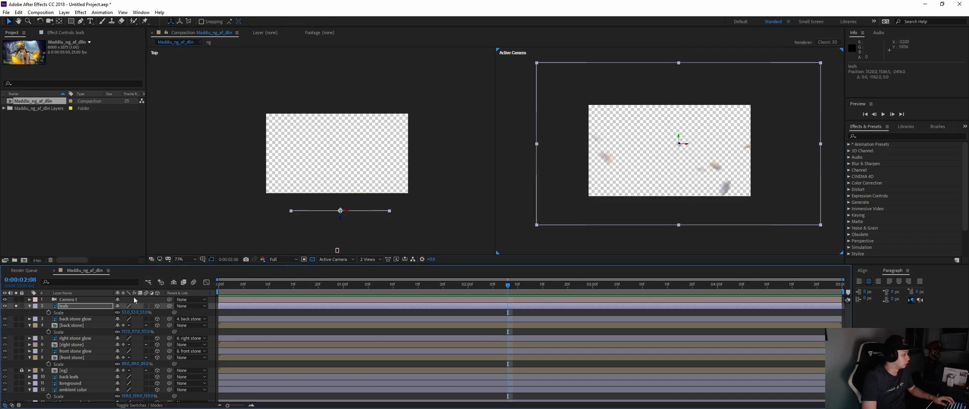
pyautogui.moveTo(125, 312); pyautogui.dragTo(117, 313)
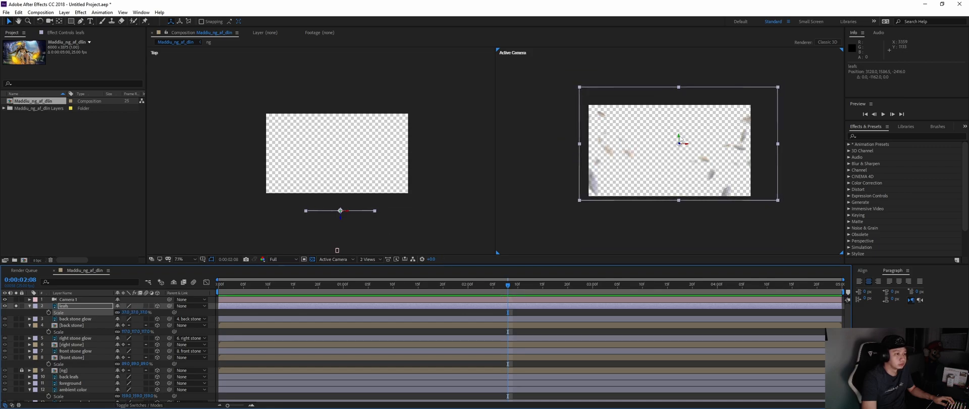
pyautogui.moveTo(680, 138)
pyautogui.mouseDown()
pyautogui.moveTo(677, 151)
pyautogui.moveTo(678, 143)
pyautogui.mouseUp()
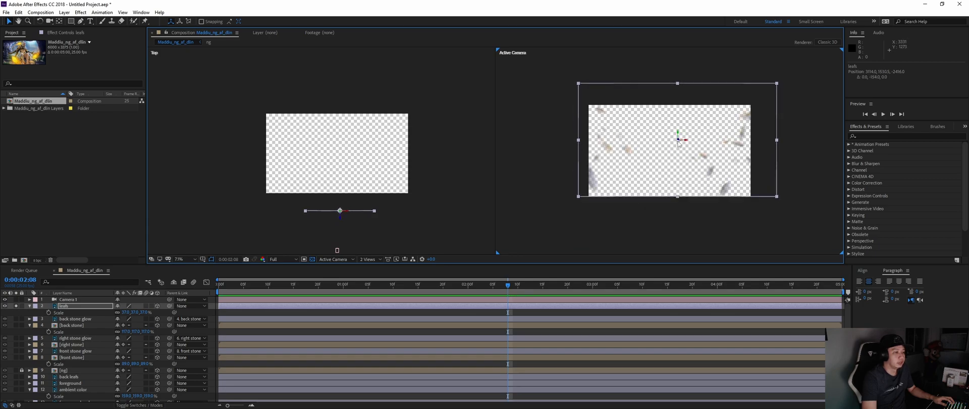
pyautogui.click(16, 306)
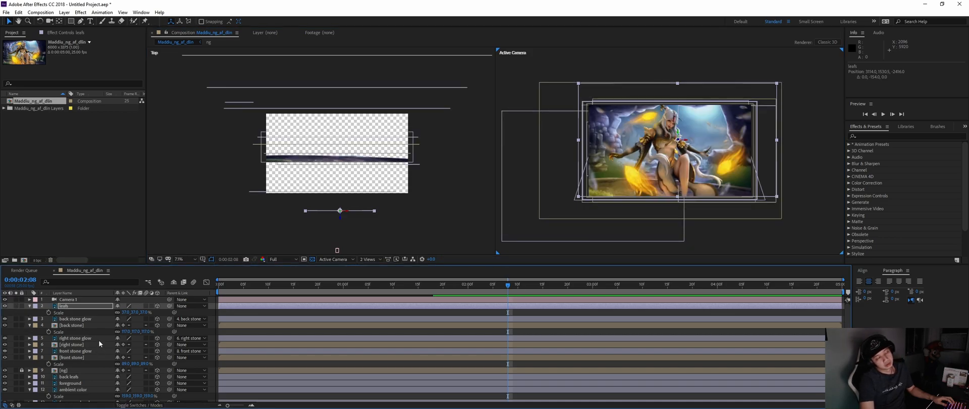
# Step: Deselect the layers and briefly preview the composition from the start
pyautogui.click(772, 244)
pyautogui.click(227, 289)
pyautogui.press('space')
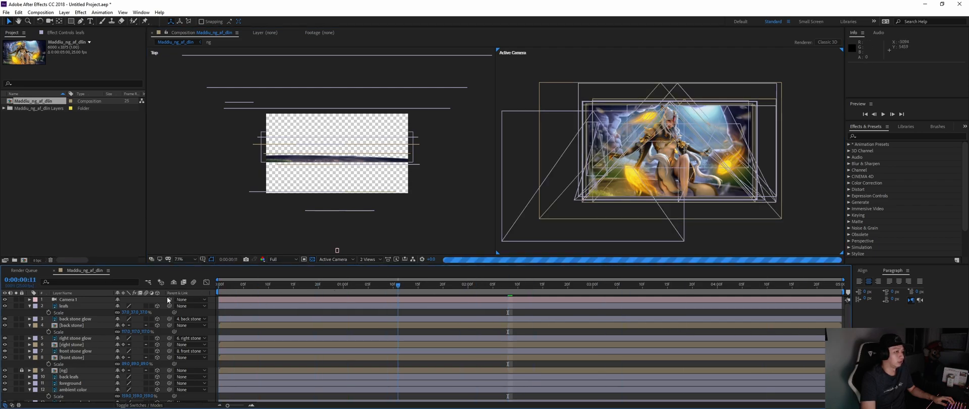
pyautogui.press('space')
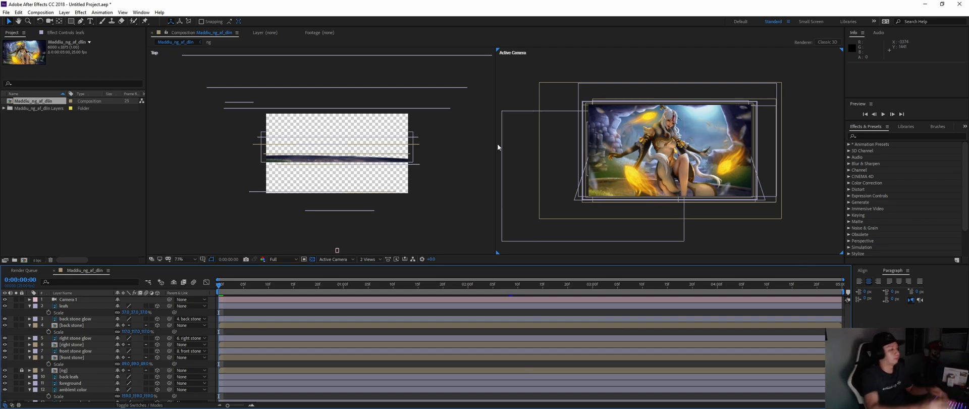
# Step: Collapse the open scale properties of all layers and hide the layer outlines in the Active Camera view
pyautogui.click(29, 305)
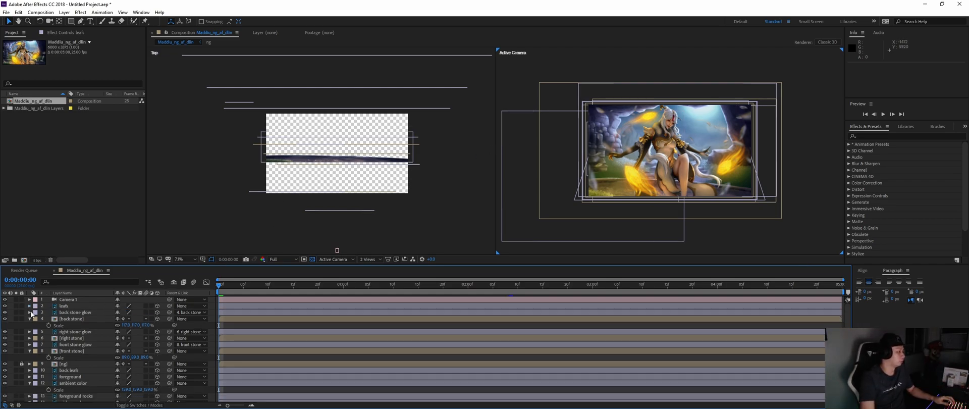
pyautogui.click(29, 320)
pyautogui.click(29, 343)
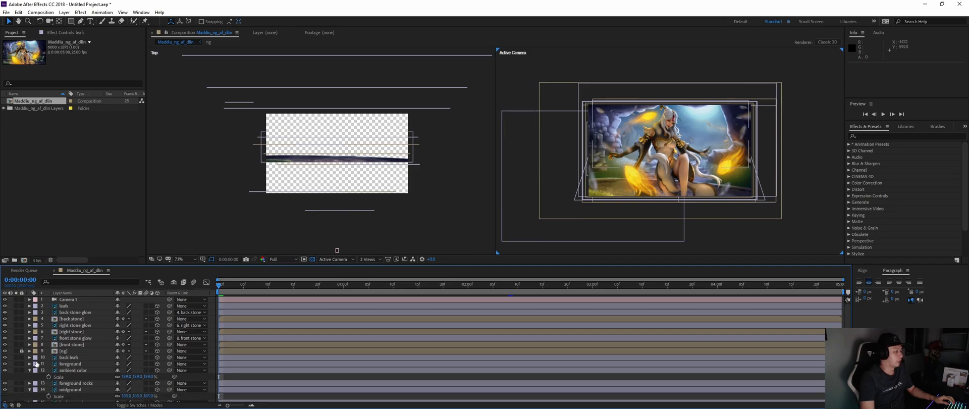
pyautogui.click(29, 370)
pyautogui.click(30, 383)
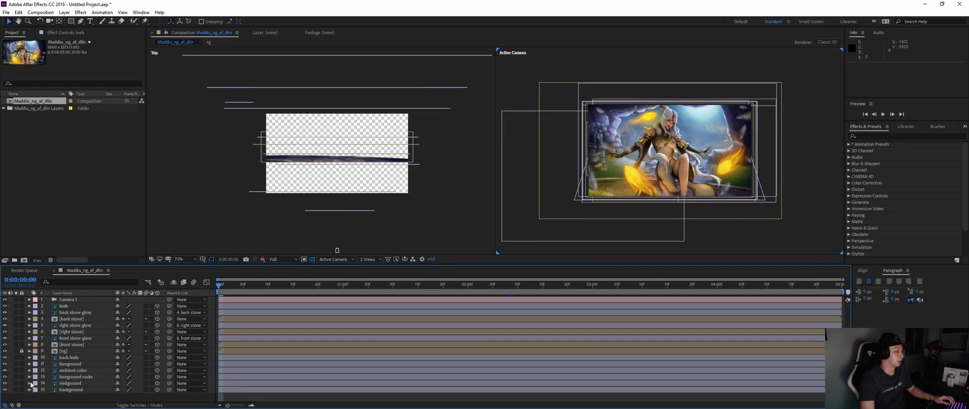
pyautogui.click(736, 237)
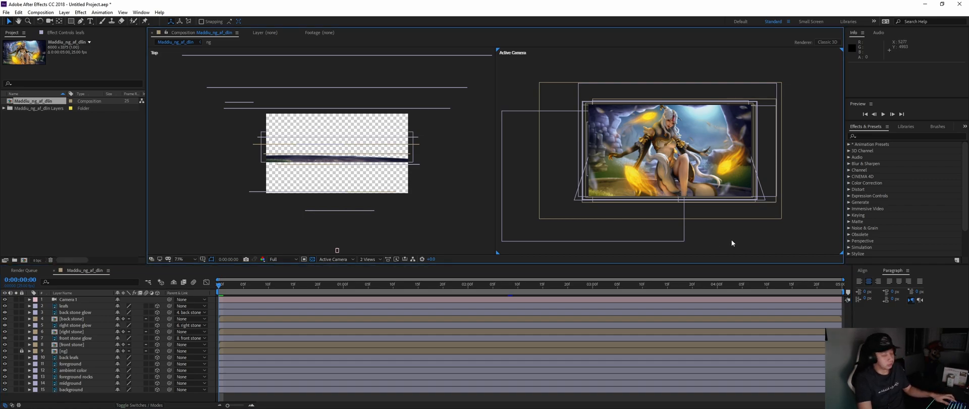
pyautogui.click(728, 237)
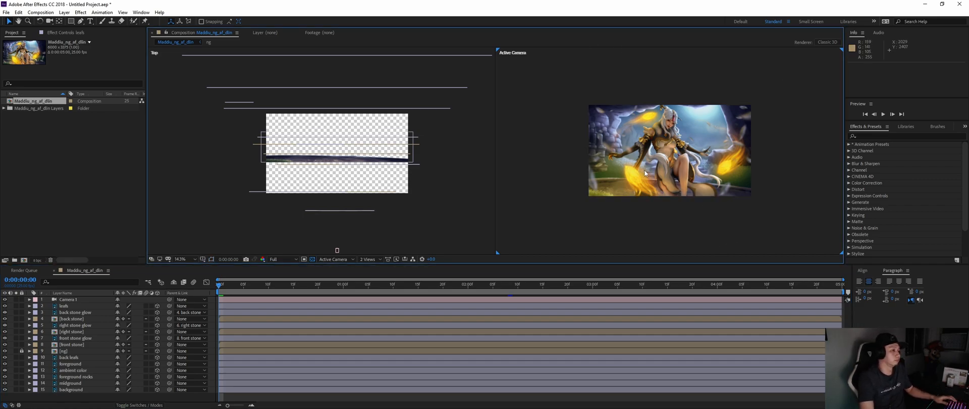
# Step: Add keyframes for Camera 1's Point of Interest, Position and Orientation at 0:00:00:00
pyautogui.click(78, 300)
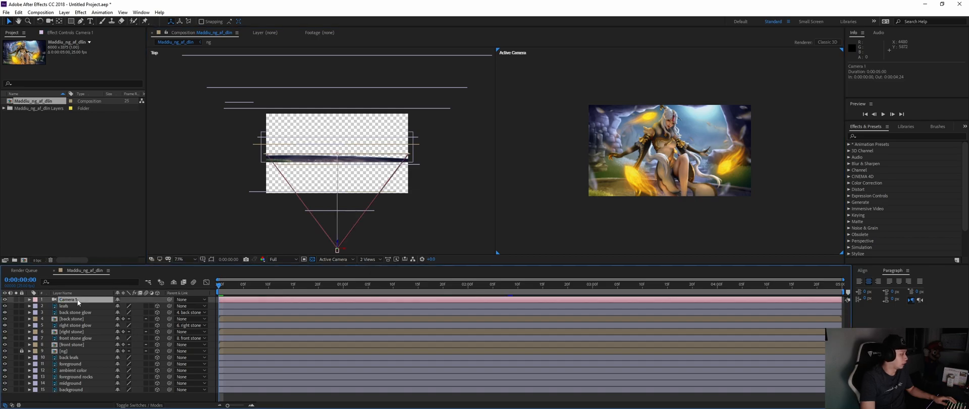
pyautogui.click(30, 299)
pyautogui.click(35, 306)
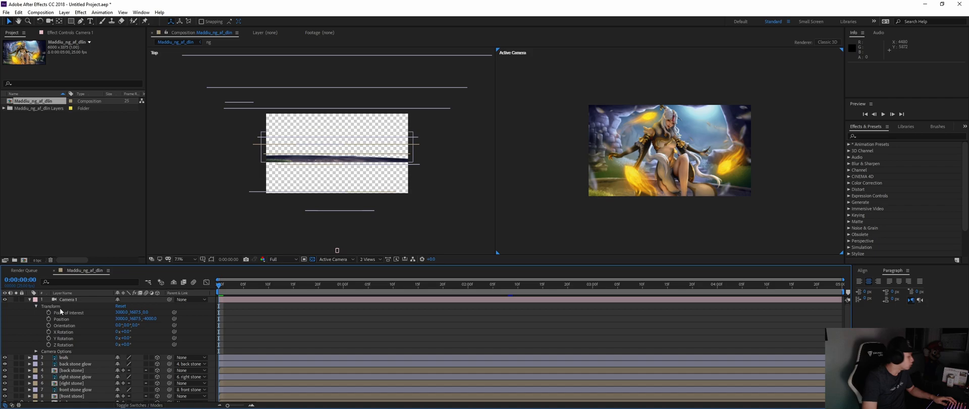
pyautogui.click(35, 306)
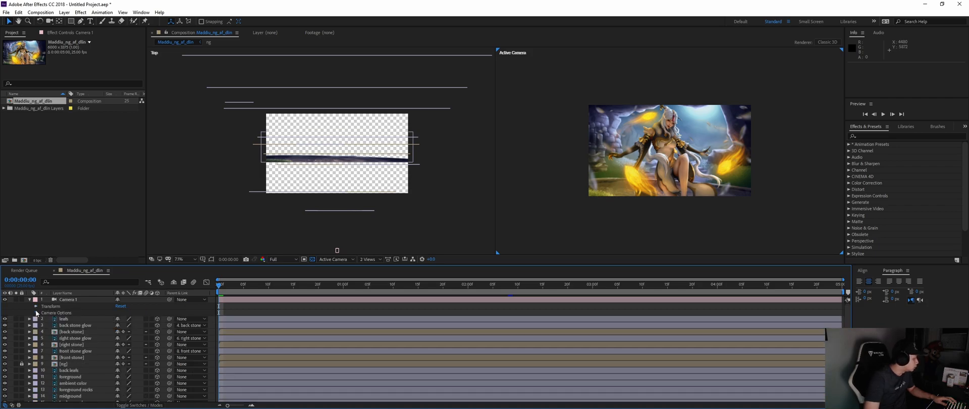
pyautogui.click(36, 312)
pyautogui.click(36, 313)
pyautogui.click(36, 306)
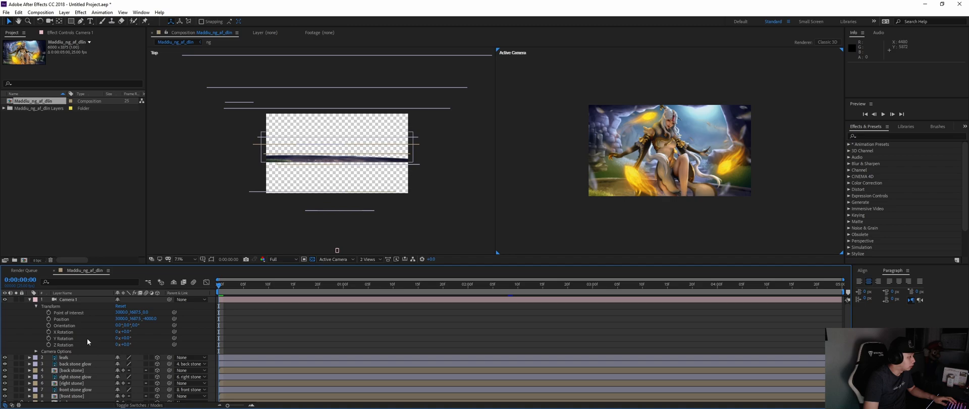
pyautogui.click(48, 313)
pyautogui.click(49, 319)
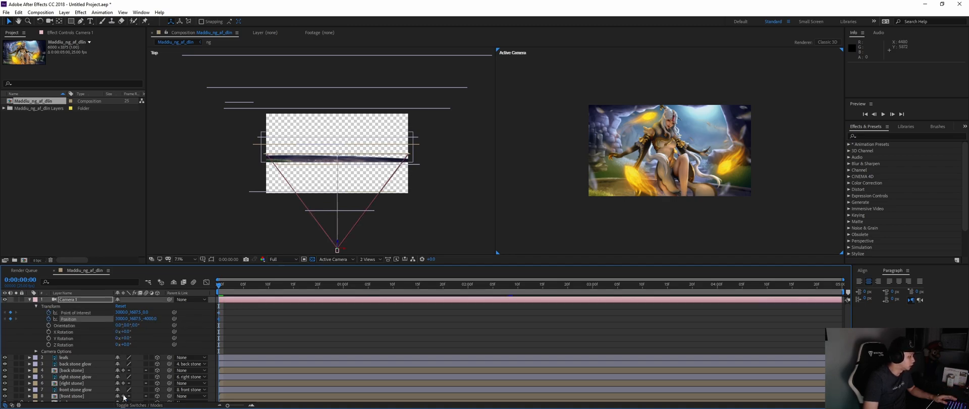
pyautogui.click(48, 325)
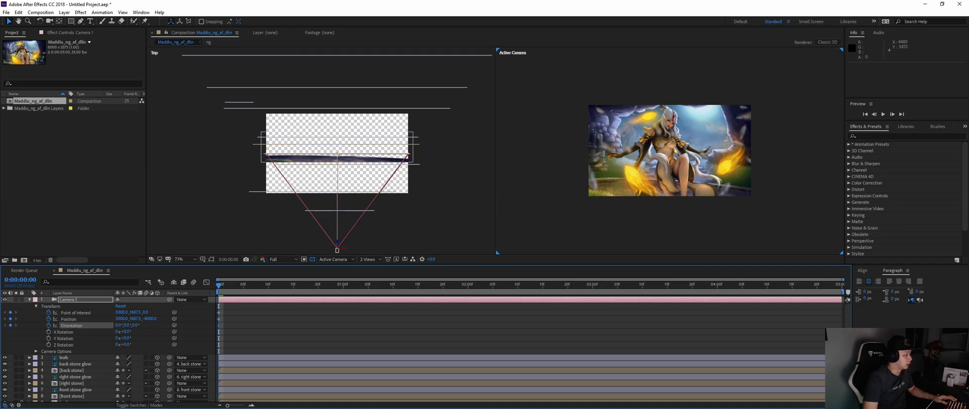
# Step: At 0:00:04:24, pan Camera 1 with the Unified Camera Tool to about X 3098, Y 1585.5
pyautogui.moveTo(220, 285); pyautogui.dragTo(903, 302)
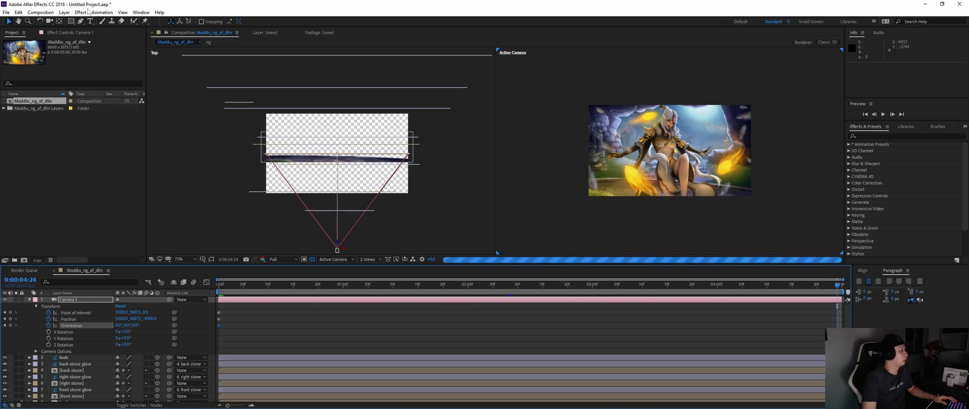
pyautogui.click(50, 21)
pyautogui.click(69, 21)
pyautogui.click(51, 22)
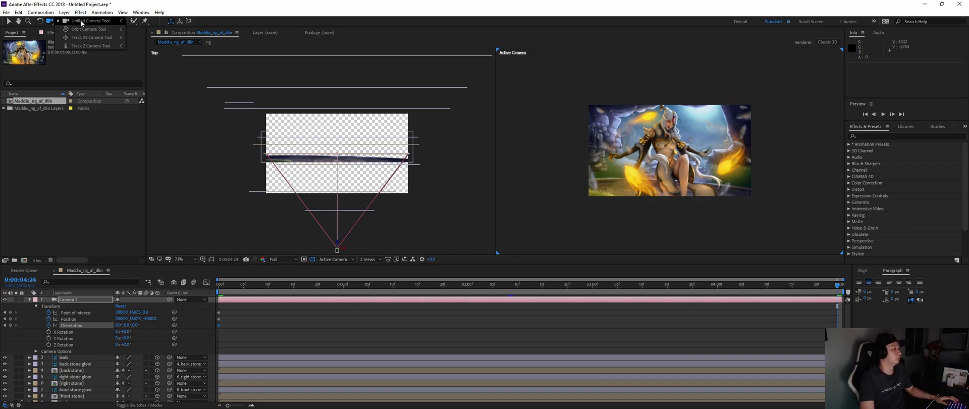
pyautogui.click(58, 20)
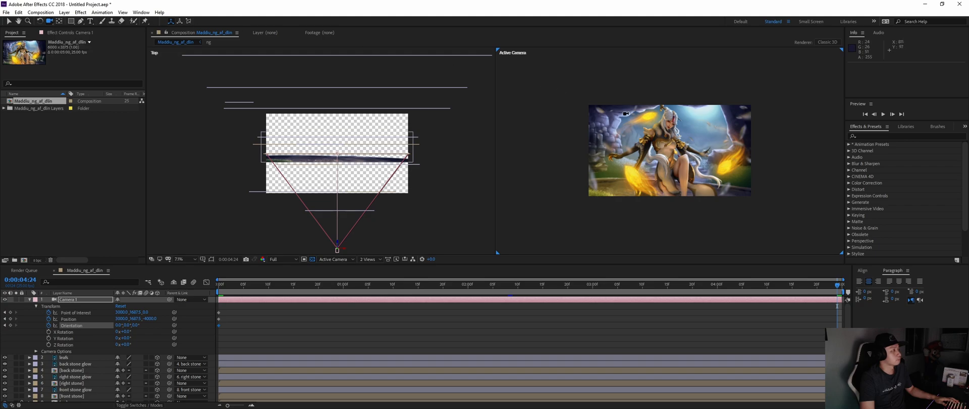
pyautogui.moveTo(680, 148); pyautogui.dragTo(677, 154)
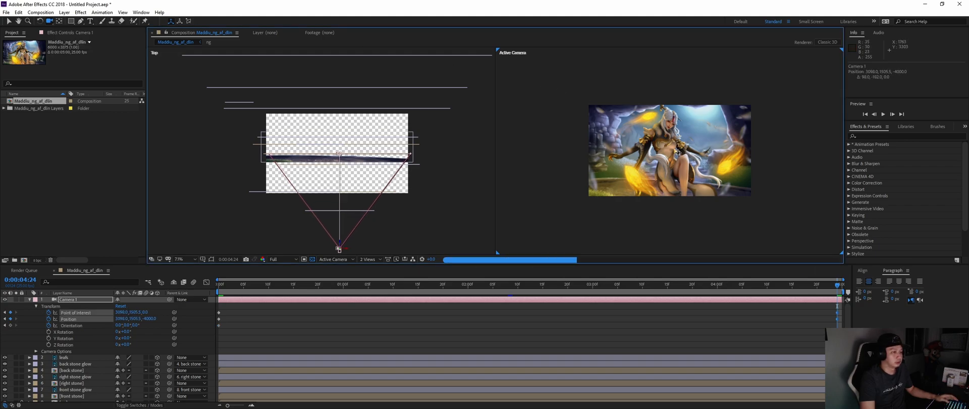
# Step: Undo the last pan of Camera 1 at 0:00:04:24
pyautogui.click(19, 13)
pyautogui.click(36, 20)
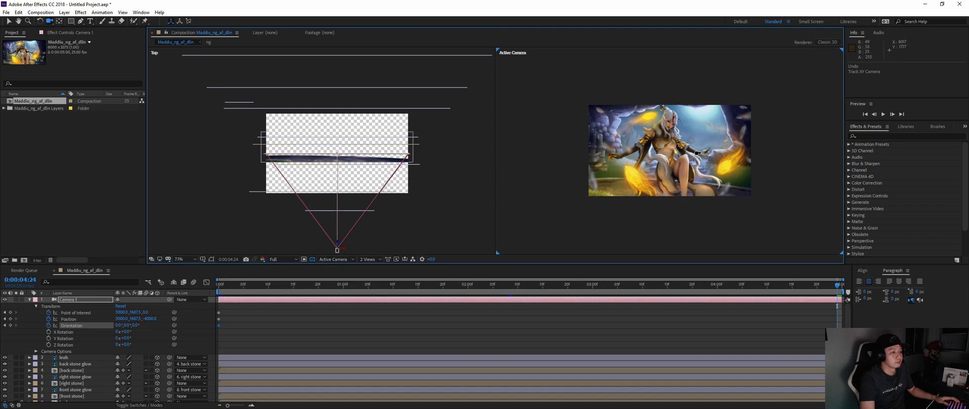
pyautogui.moveTo(337, 250); pyautogui.dragTo(341, 249)
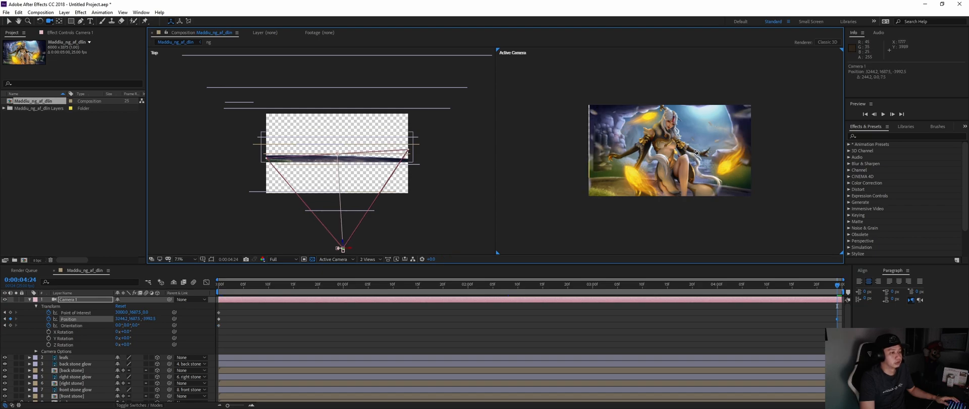
pyautogui.moveTo(342, 249); pyautogui.dragTo(348, 248)
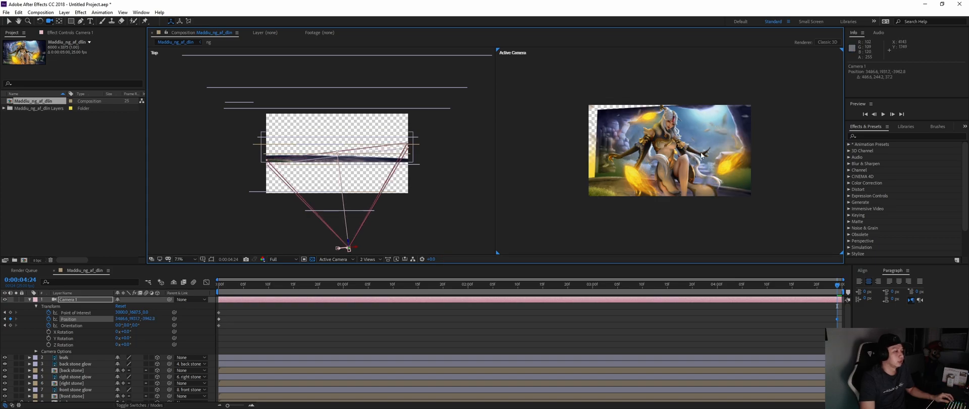
pyautogui.click(29, 13)
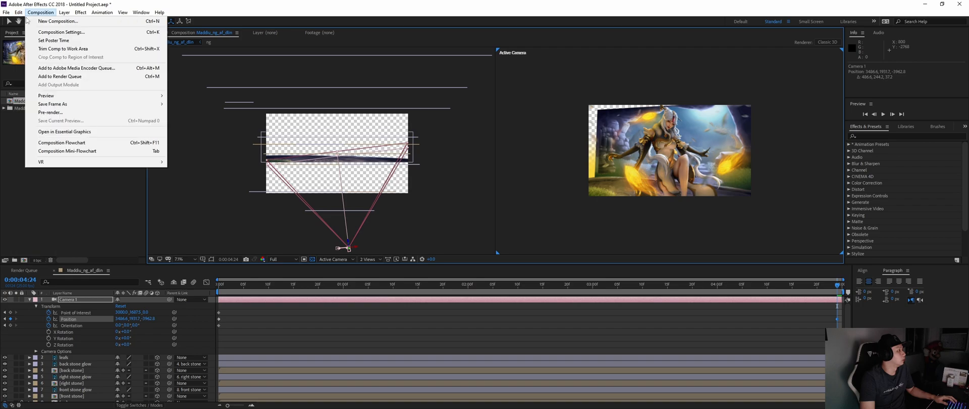
pyautogui.click(25, 21)
pyautogui.moveTo(705, 155); pyautogui.dragTo(732, 153)
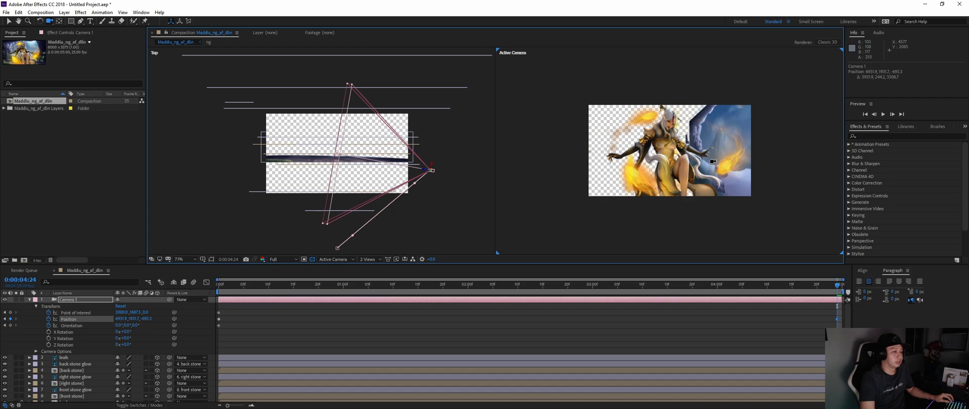
pyautogui.click(19, 13)
pyautogui.click(35, 21)
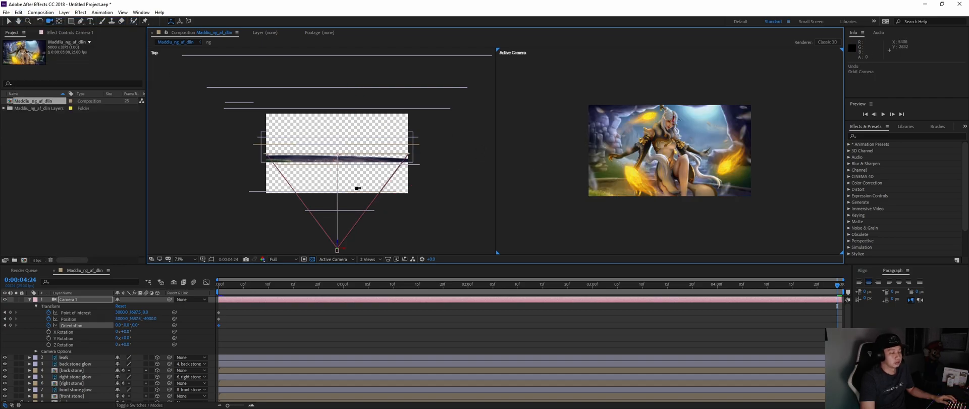
# Step: Collapse Camera 1's properties, activate the Selection Tool and deselect all layers
pyautogui.click(29, 300)
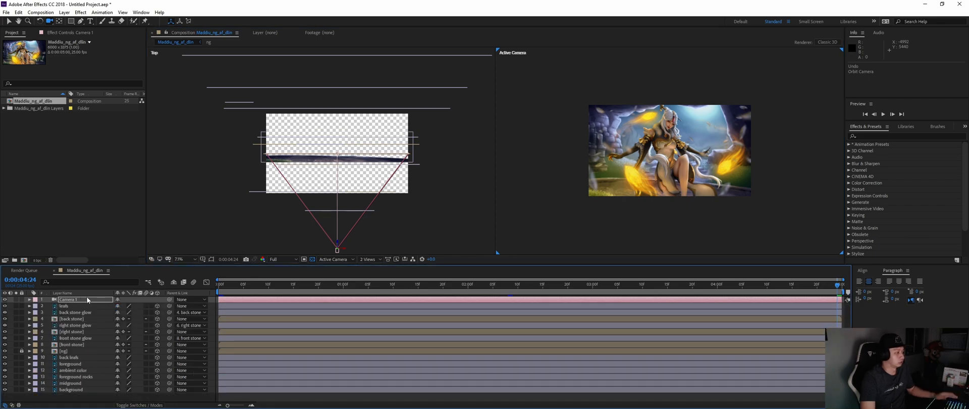
pyautogui.click(9, 22)
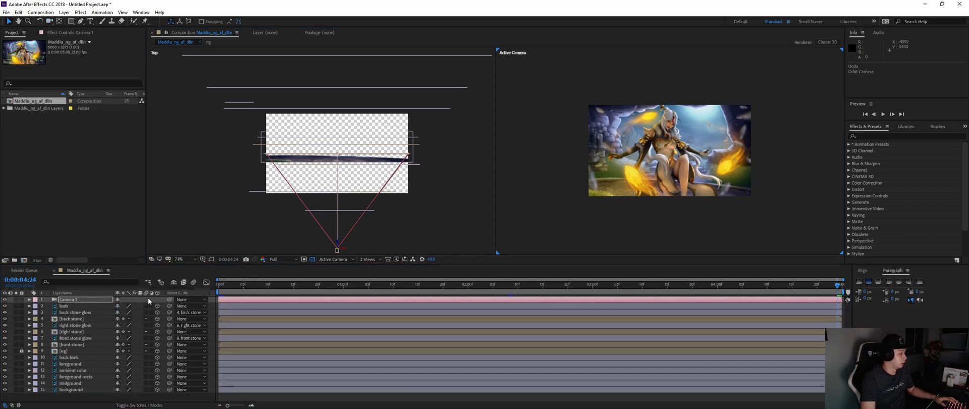
pyautogui.press('F2')
# Step: Open the ng precomposition and turn all of its layers into 3D layers
pyautogui.click(68, 352)
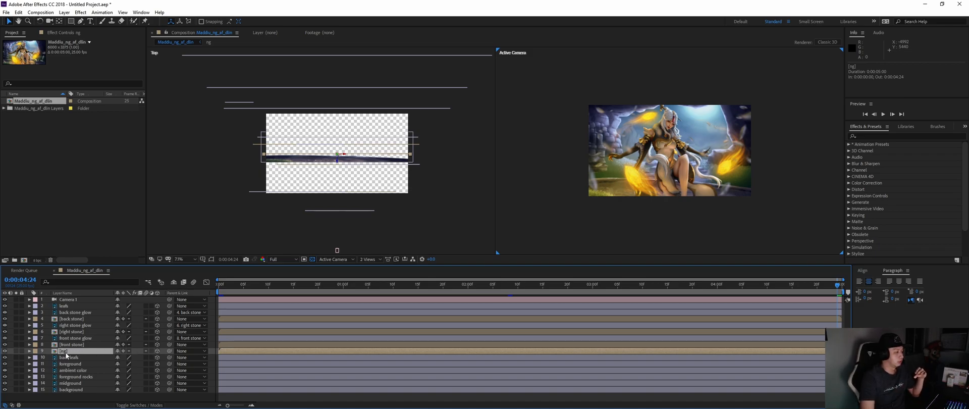
pyautogui.doubleClick(71, 351)
pyautogui.moveTo(149, 381); pyautogui.dragTo(39, 298)
pyautogui.click(148, 372)
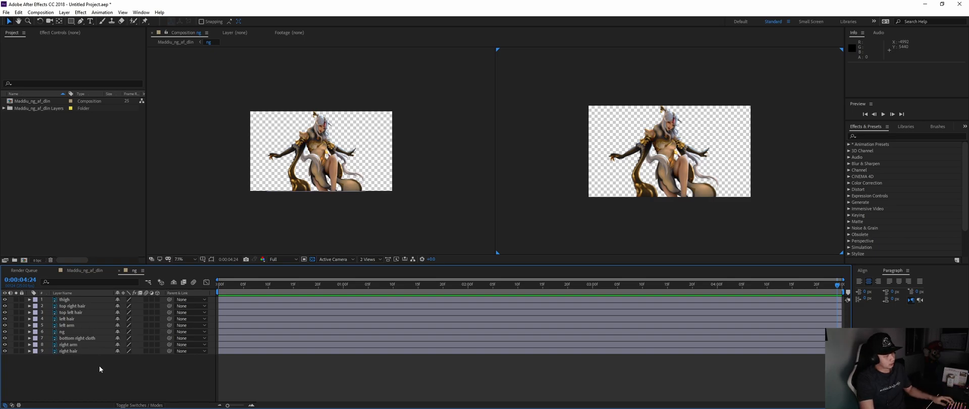
pyautogui.moveTo(99, 365); pyautogui.dragTo(214, 289)
pyautogui.click(157, 299)
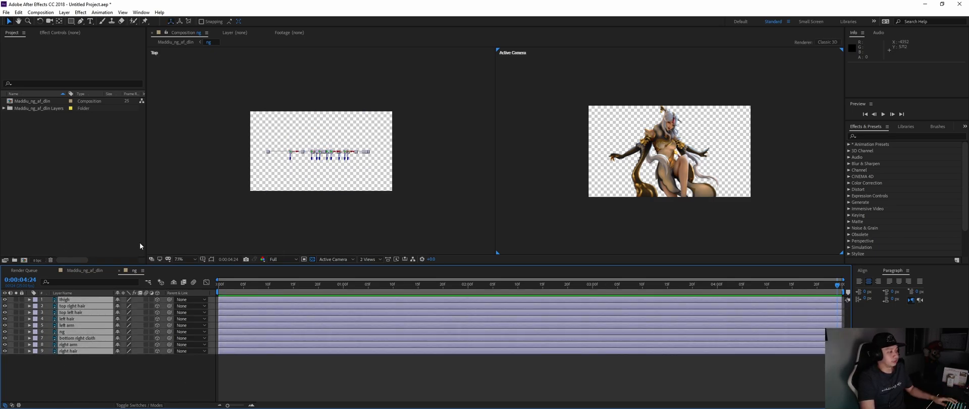
# Step: From the main composition, open the front stone precomposition and make all of its layers 3D
pyautogui.click(83, 271)
pyautogui.click(76, 344)
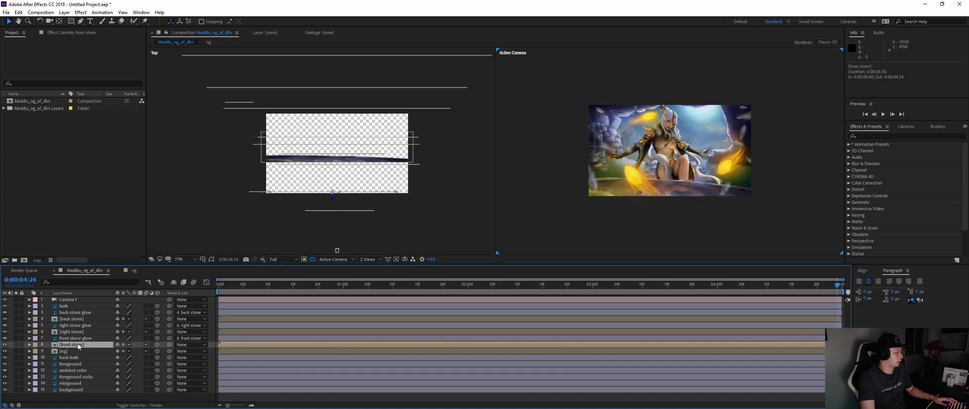
pyautogui.doubleClick(78, 347)
pyautogui.moveTo(148, 365); pyautogui.dragTo(155, 310)
pyautogui.click(157, 312)
# Step: From the main composition, open the right stone precomposition and make all of its layers 3D
pyautogui.click(96, 271)
pyautogui.doubleClick(80, 331)
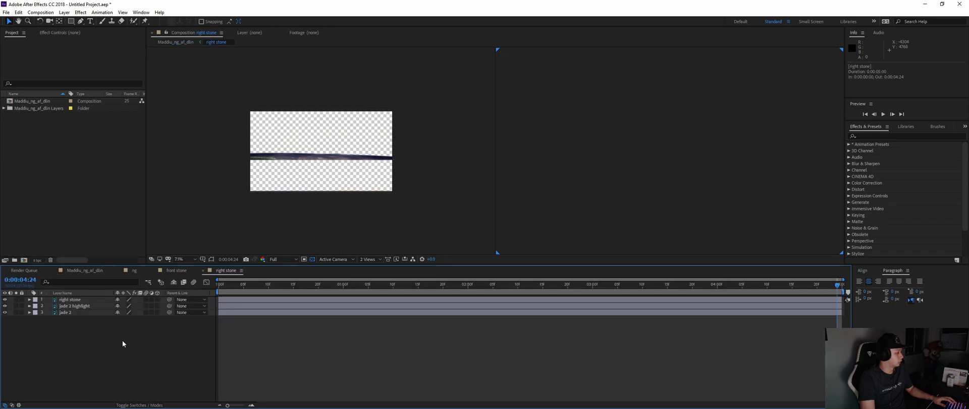
pyautogui.hotkey('ctrl', 'a')
pyautogui.click(156, 312)
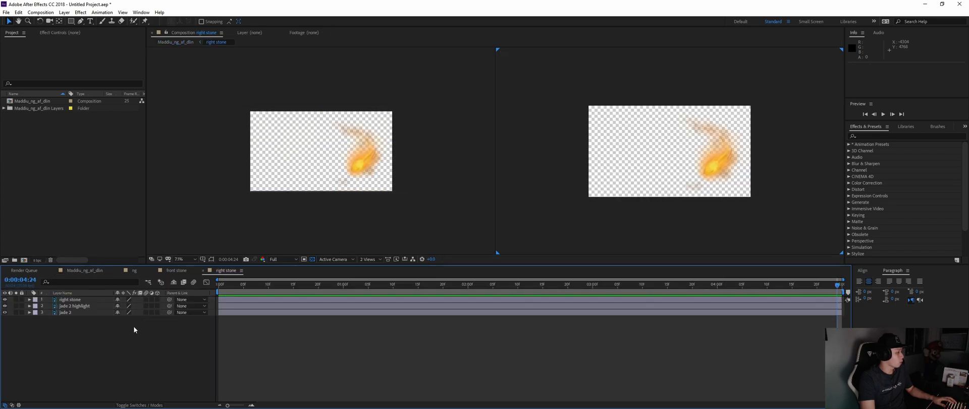
pyautogui.hotkey('ctrl', 'a')
pyautogui.click(156, 311)
# Step: Make all layers of the back stone precomposition 3D and return to the main composition
pyautogui.click(80, 271)
pyautogui.doubleClick(71, 318)
pyautogui.hotkey('ctrl', 'a')
pyautogui.click(157, 312)
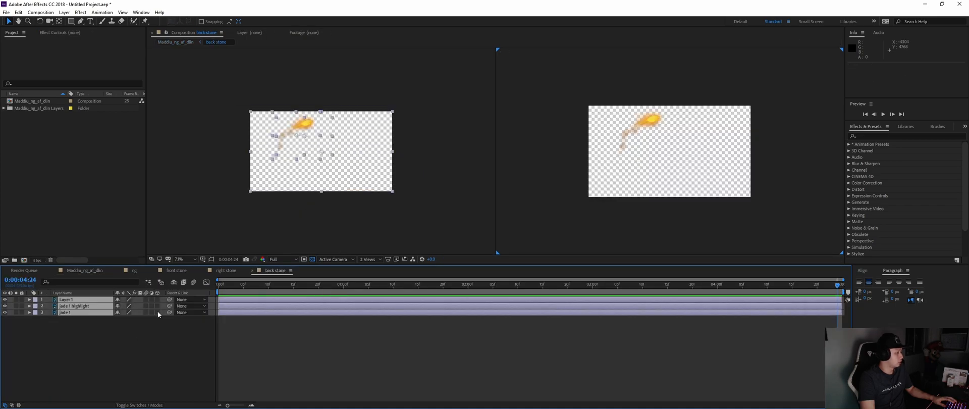
pyautogui.click(84, 272)
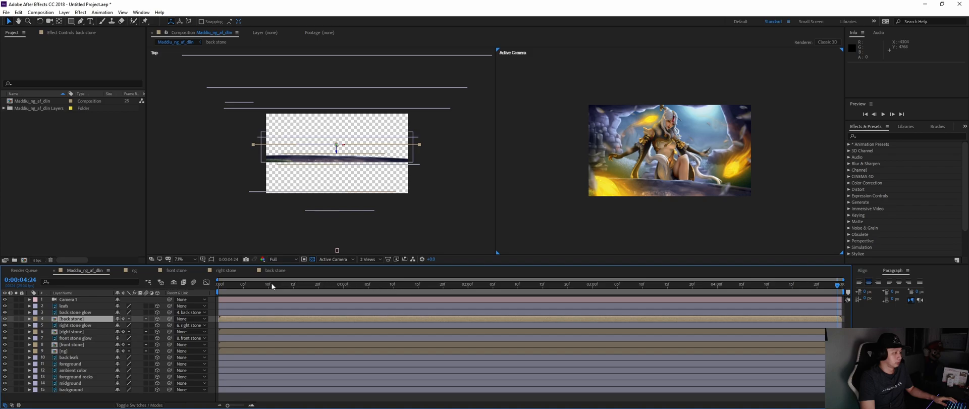
# Step: Orbit Camera 1 with the Orbit Camera Tool at 0:00:04:24 to about X 3960.9, Y 1931.7, Z -3873.9
pyautogui.click(92, 299)
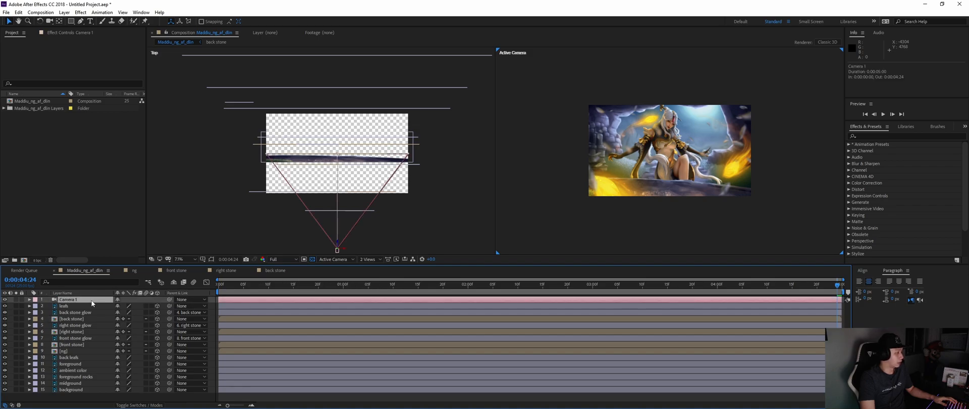
pyautogui.click(30, 299)
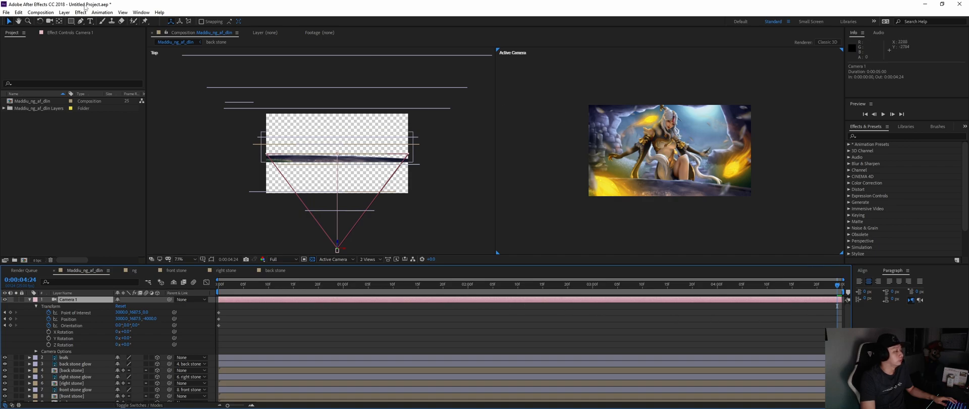
pyautogui.click(50, 21)
pyautogui.click(62, 28)
pyautogui.moveTo(702, 153); pyautogui.dragTo(697, 153)
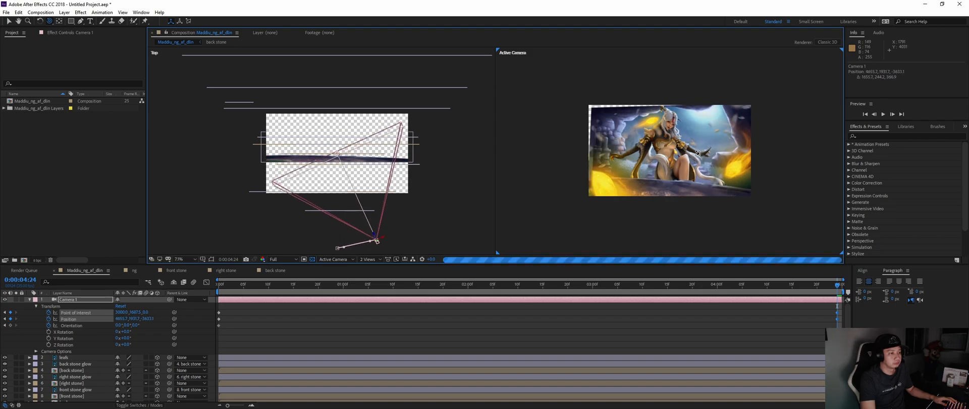
pyautogui.moveTo(697, 153); pyautogui.dragTo(768, 101)
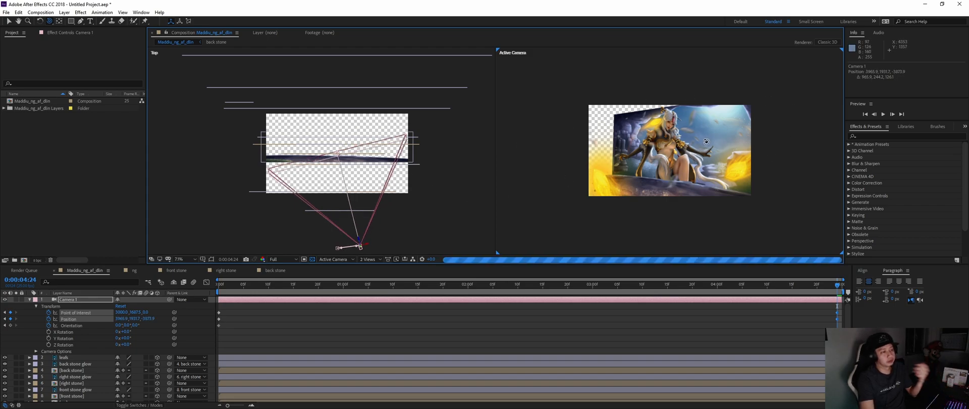
# Step: Reduce the preview resolution to Third and change the composition viewer to 1 View
pyautogui.scroll(-2, 78, 350)
pyautogui.scroll(2, 77, 351)
pyautogui.scroll(-2, 78, 351)
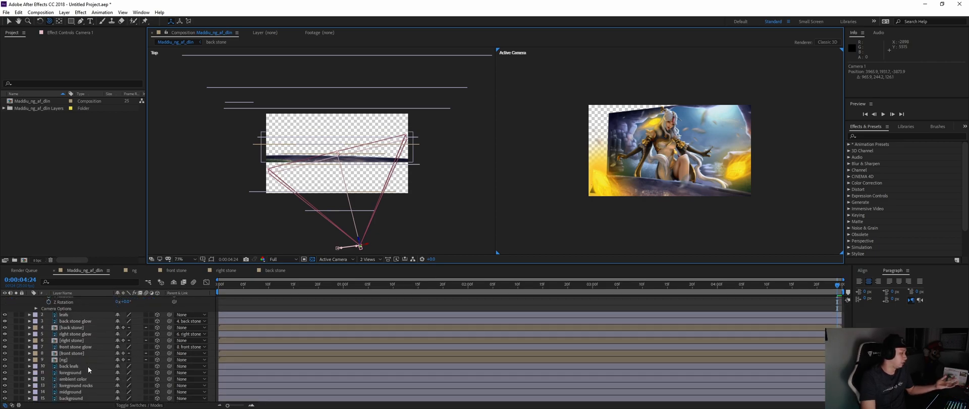
pyautogui.scroll(2, 88, 365)
pyautogui.click(292, 259)
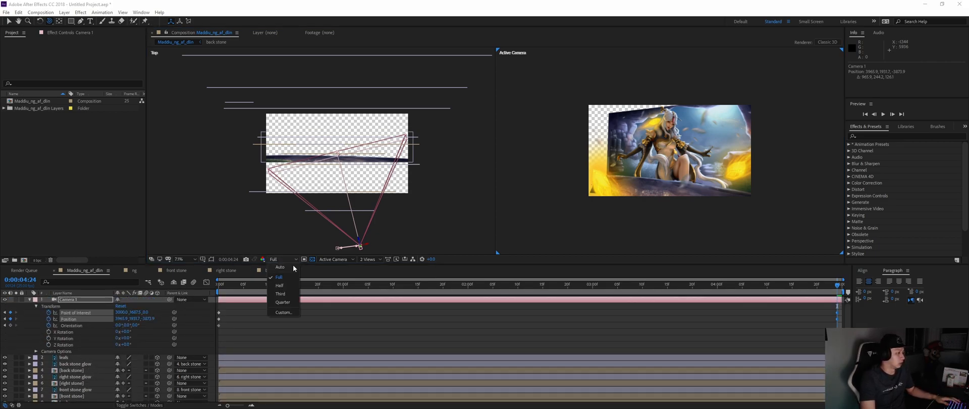
pyautogui.click(281, 294)
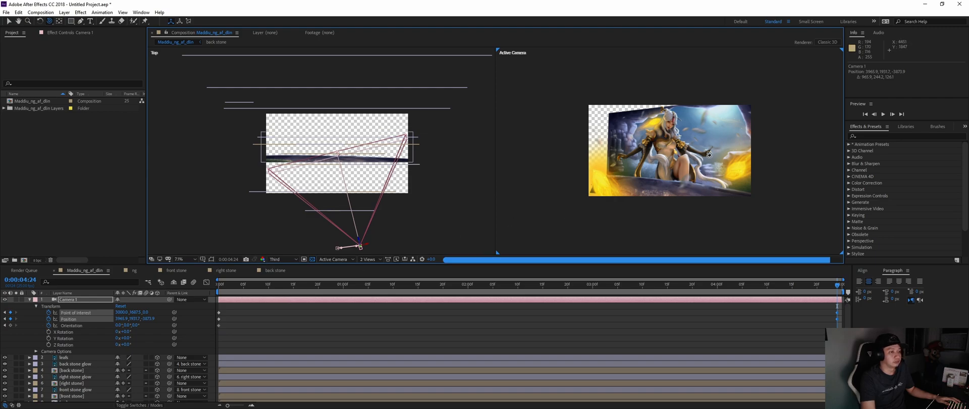
pyautogui.click(369, 259)
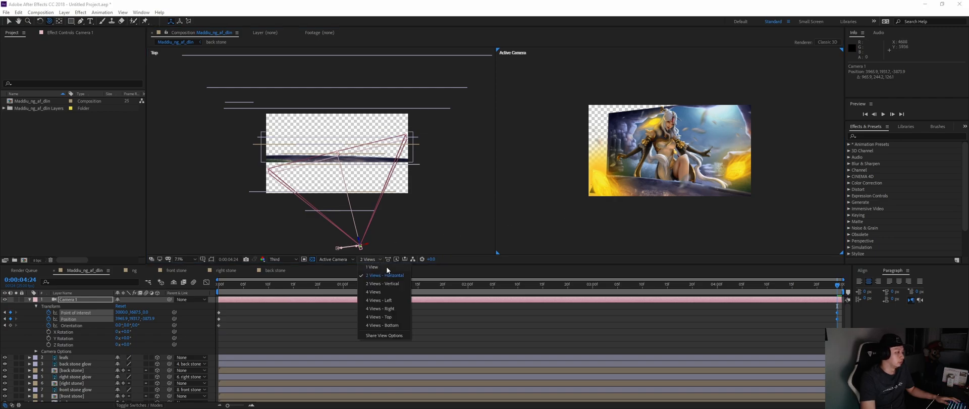
pyautogui.click(386, 266)
# Step: Refine Camera 1's end orbit, orbit its start pose to about X 2755.9, Y 1565.3, Z -3990.7, and scrub through the move
pyautogui.moveTo(518, 190)
pyautogui.mouseDown()
pyautogui.moveTo(539, 191)
pyautogui.moveTo(526, 190)
pyautogui.mouseUp()
pyautogui.moveTo(279, 286); pyautogui.dragTo(177, 282)
pyautogui.moveTo(525, 153); pyautogui.dragTo(527, 152)
pyautogui.moveTo(232, 286); pyautogui.dragTo(667, 307)
pyautogui.press('space')
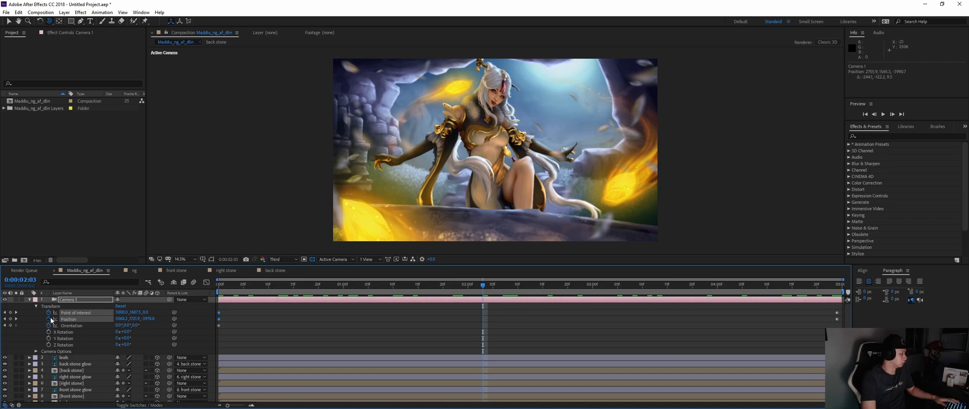
# Step: Collapse Camera 1's properties and check the ng, back leafs and foreground layers by toggling their visibility off and on
pyautogui.click(30, 300)
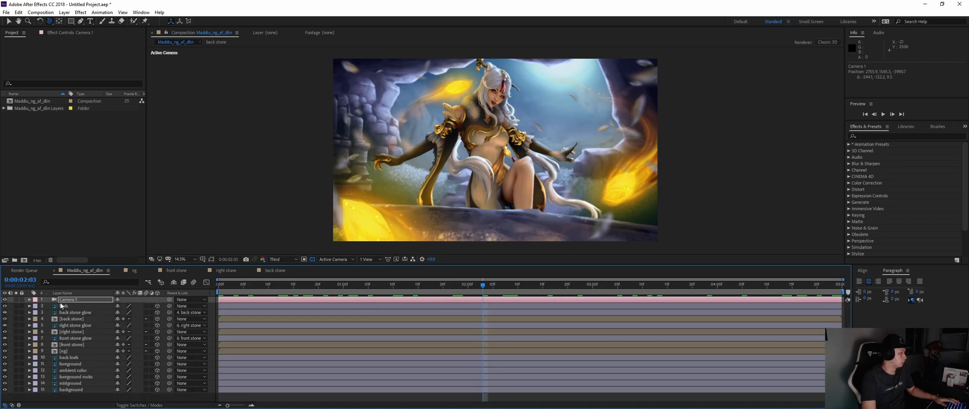
pyautogui.click(76, 351)
pyautogui.moveTo(74, 354); pyautogui.dragTo(73, 350)
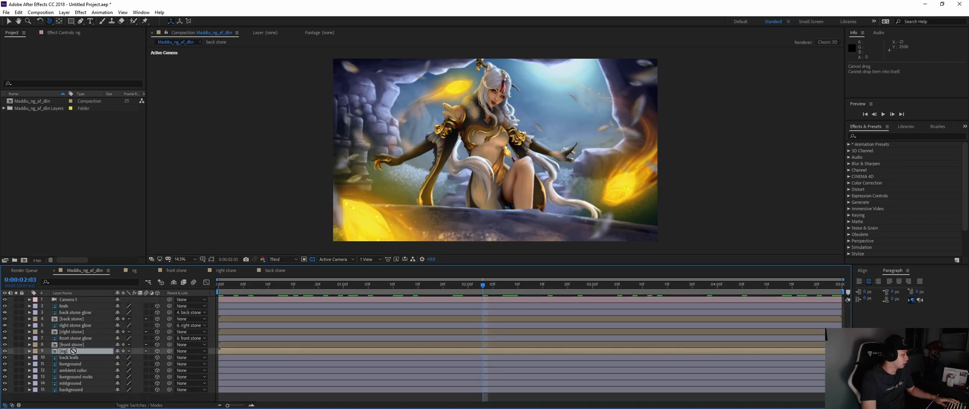
pyautogui.click(4, 351)
pyautogui.click(5, 357)
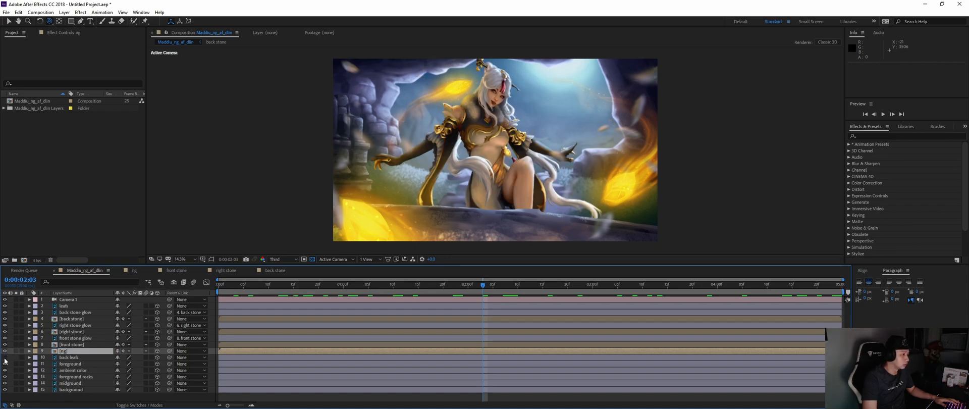
pyautogui.click(4, 357)
pyautogui.click(79, 364)
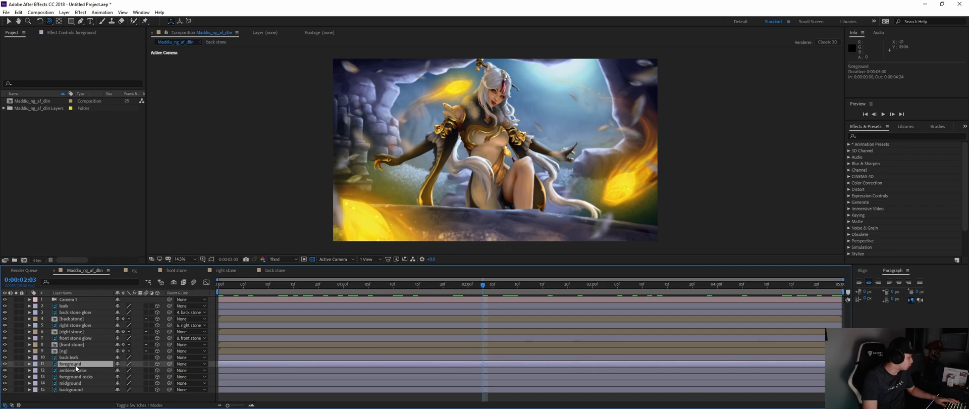
pyautogui.click(5, 364)
pyautogui.click(4, 364)
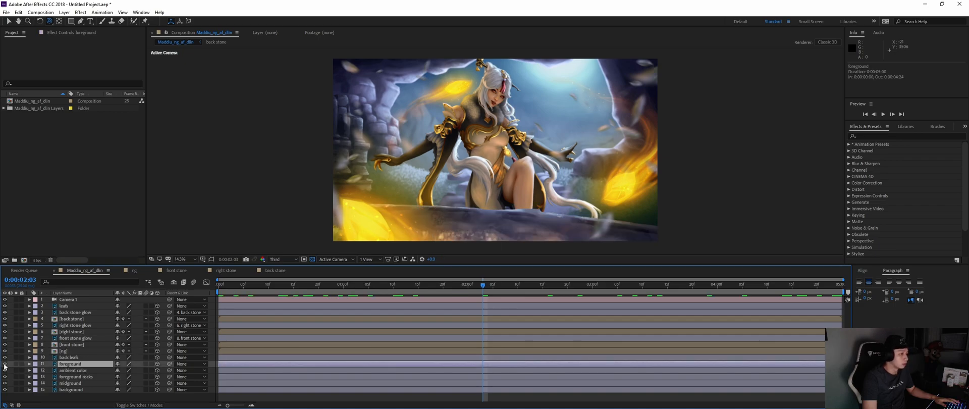
# Step: Switch the viewer to Custom View 1 and show the layer outlines and controls
pyautogui.click(286, 260)
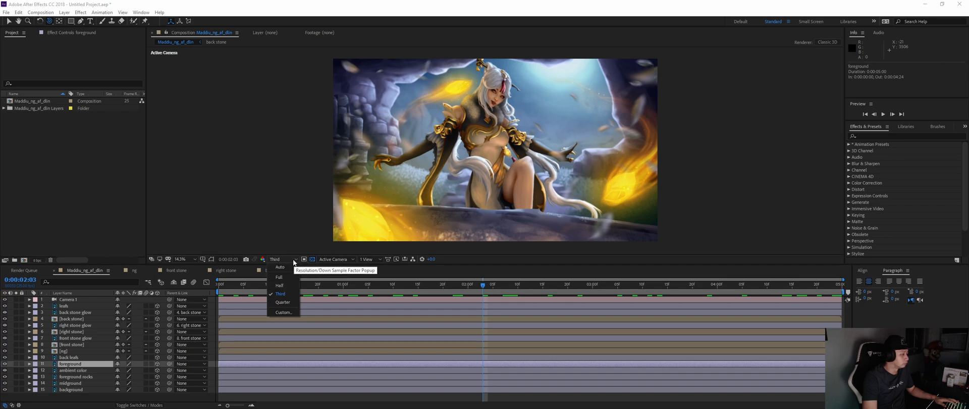
pyautogui.click(336, 259)
pyautogui.click(338, 339)
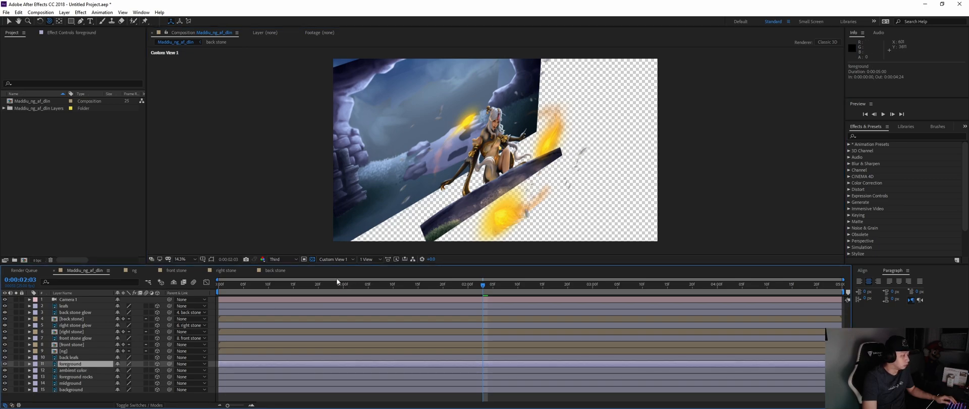
pyautogui.hotkey('ctrl', 'shift', 'h')
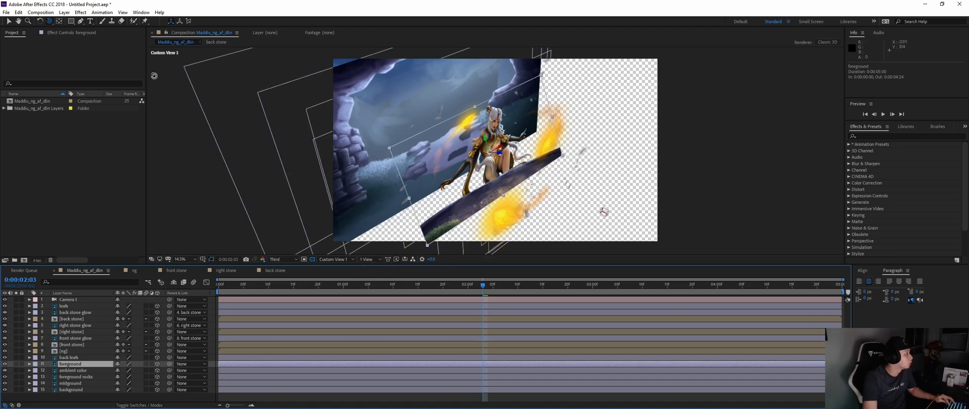
# Step: Lower the foreground layer in Custom View 1, and set up two side-by-side views with Active Camera beside Custom View 1
pyautogui.click(12, 23)
pyautogui.moveTo(485, 140); pyautogui.dragTo(489, 159)
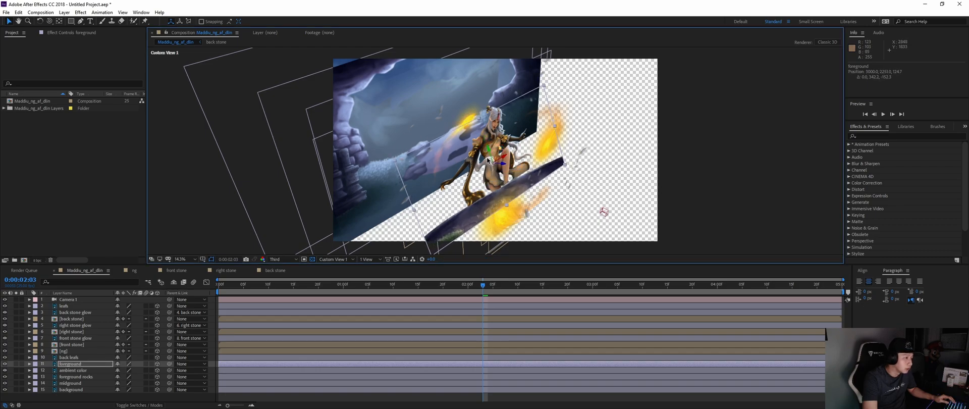
pyautogui.click(333, 259)
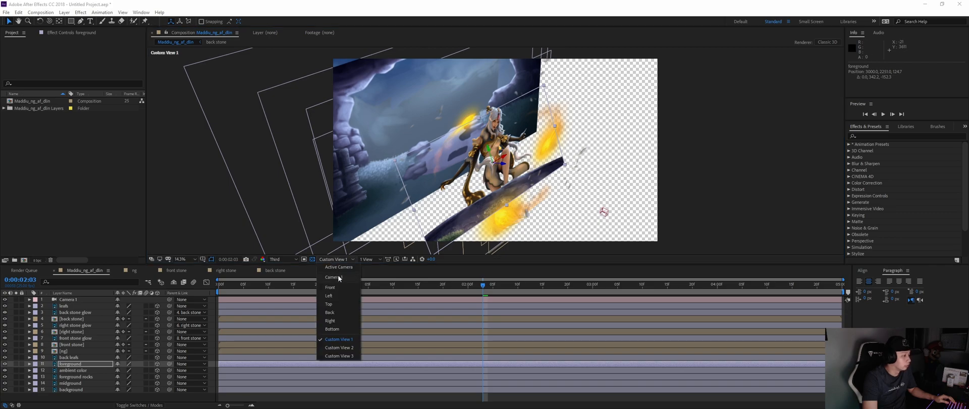
pyautogui.click(374, 259)
pyautogui.click(380, 277)
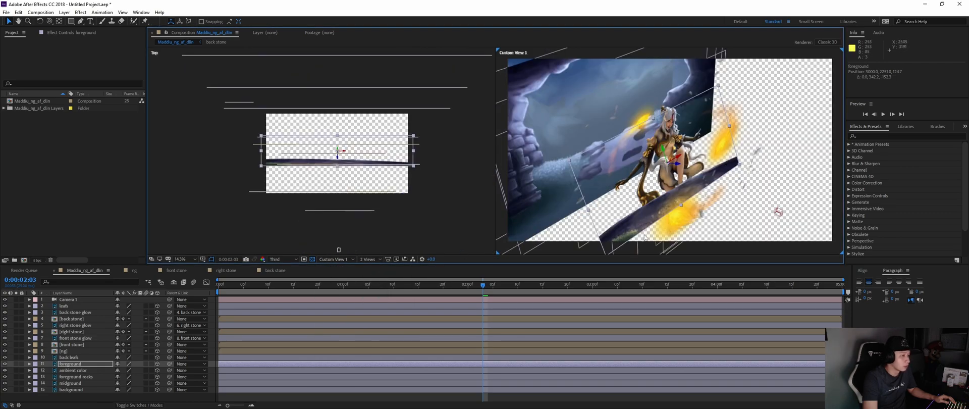
pyautogui.click(330, 253)
pyautogui.click(323, 260)
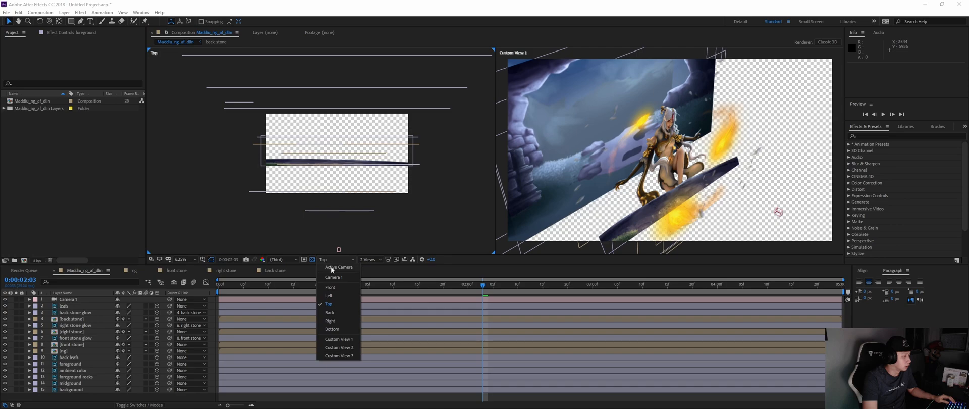
pyautogui.click(333, 269)
pyautogui.press('.')
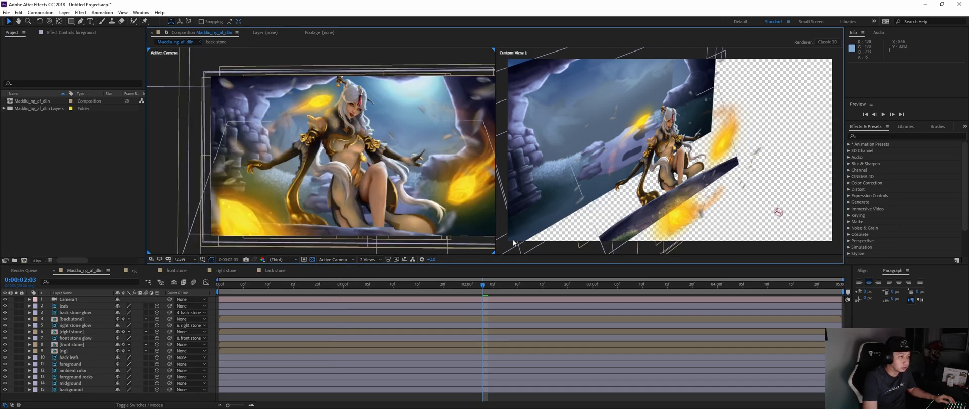
# Step: Push the foreground layer deeper into the scene to about Z 855 and fine-tune its height in Custom View 1
pyautogui.click(82, 364)
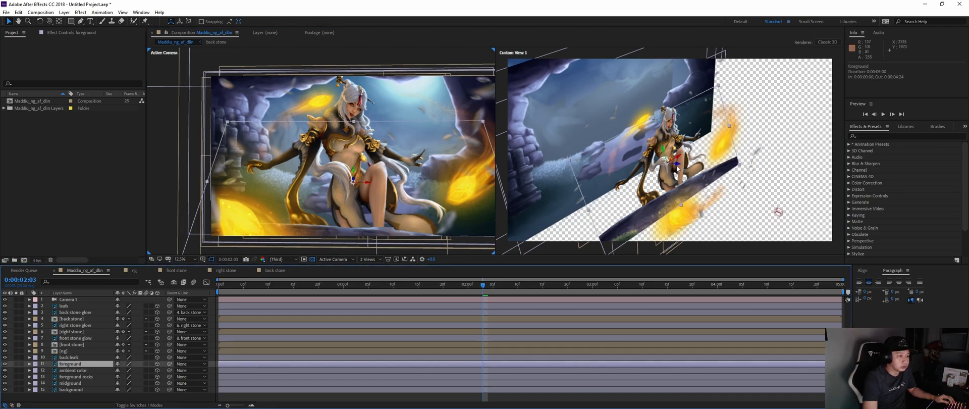
pyautogui.moveTo(678, 166); pyautogui.dragTo(639, 135)
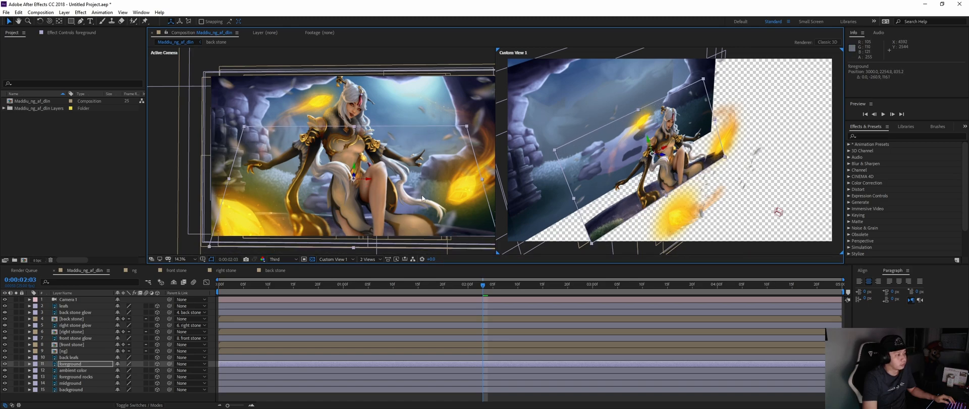
pyautogui.moveTo(649, 143); pyautogui.dragTo(646, 138)
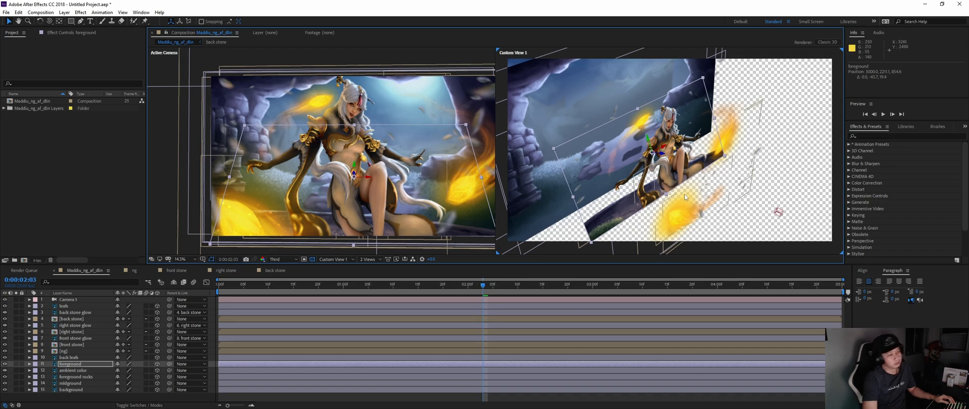
# Step: Return to a single Active Camera view with layer controls hidden and scrub through the camera move
pyautogui.scroll(-2, 685, 192)
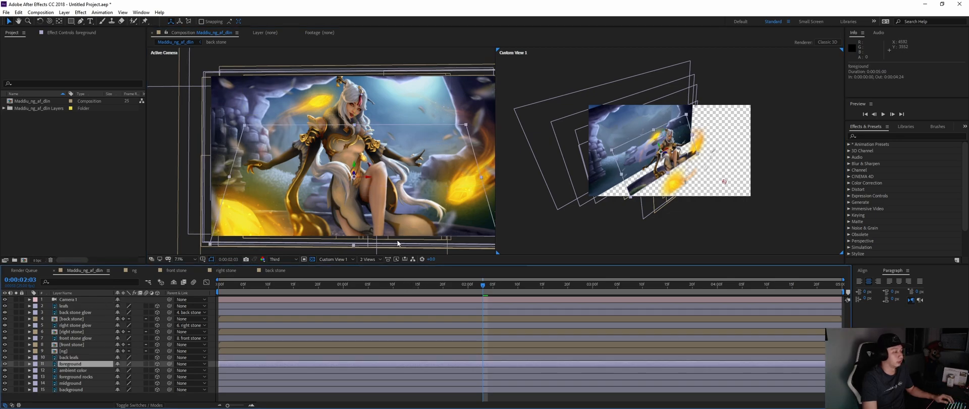
pyautogui.click(373, 259)
pyautogui.click(376, 273)
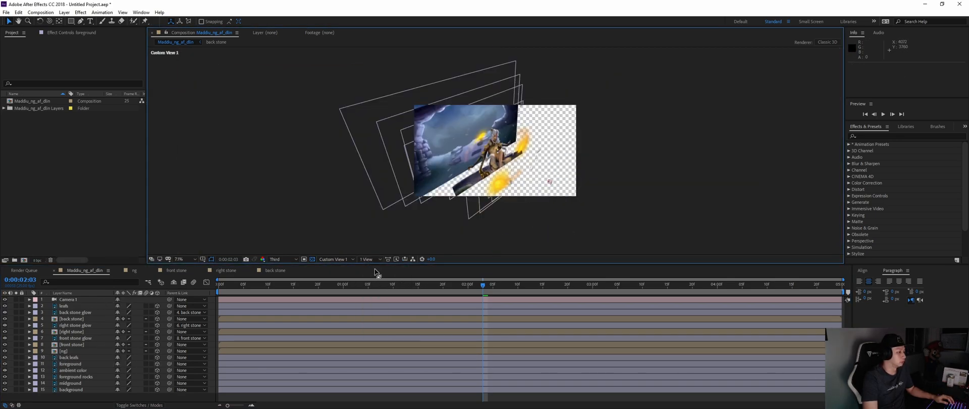
pyautogui.click(331, 258)
pyautogui.click(335, 268)
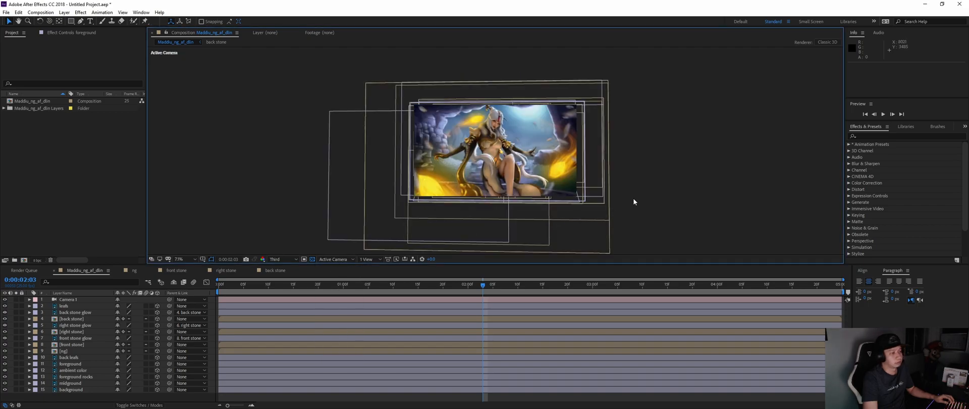
pyautogui.hotkey('ctrl', 'shift', 'h')
pyautogui.scroll(1, 557, 169)
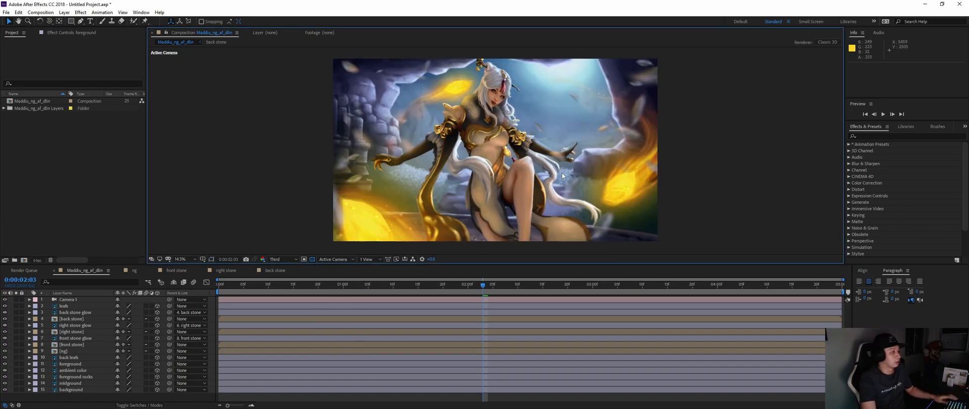
pyautogui.moveTo(268, 287); pyautogui.dragTo(364, 311)
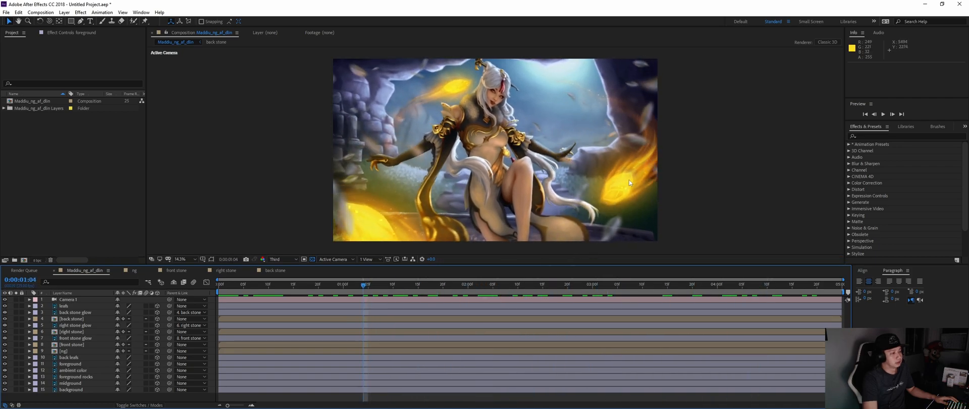
pyautogui.moveTo(326, 290); pyautogui.dragTo(791, 328)
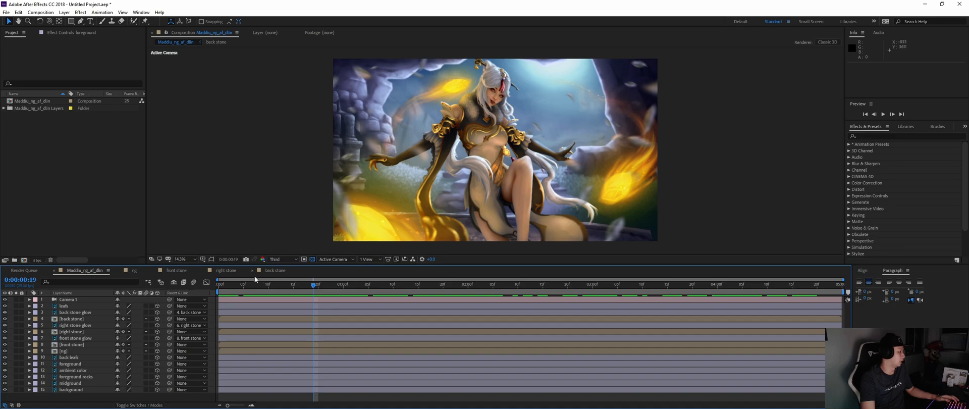
# Step: Show two views side by side, with the Top view next to Active Camera
pyautogui.click(91, 320)
pyautogui.click(367, 259)
pyautogui.click(376, 278)
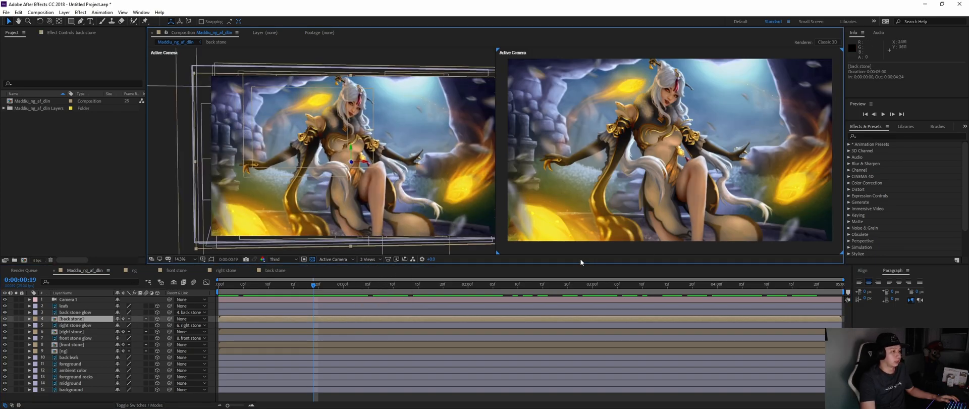
pyautogui.click(383, 56)
pyautogui.click(331, 259)
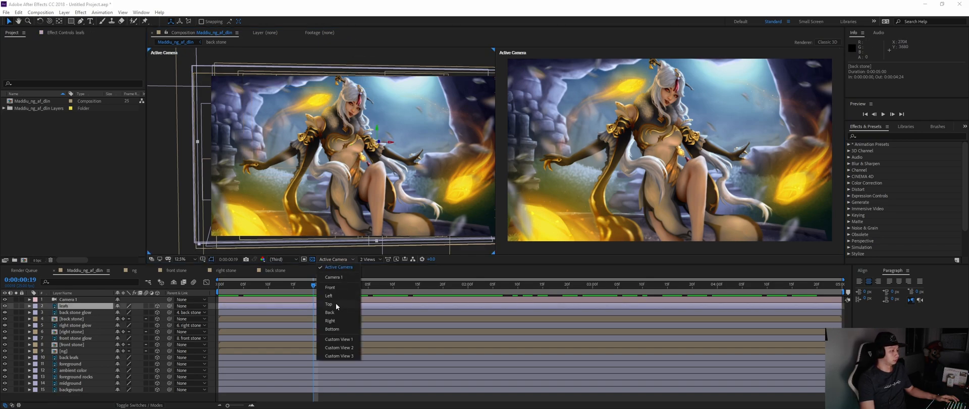
pyautogui.click(338, 304)
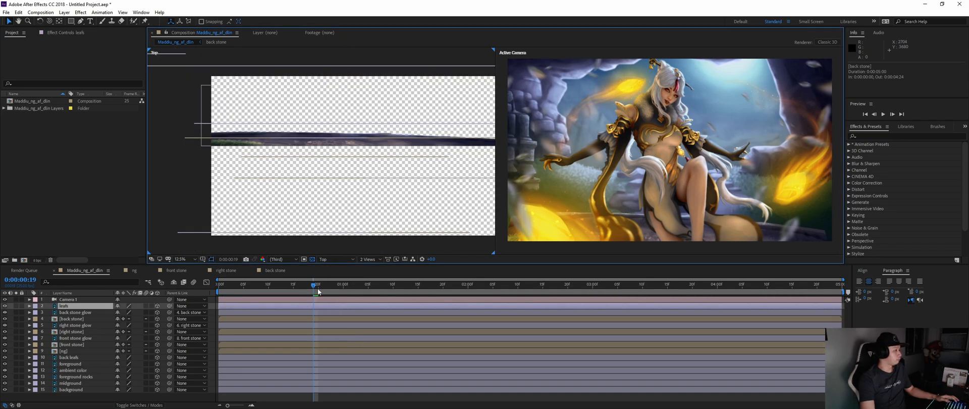
# Step: Move the back stone layer farther from the camera to about Z 592 in the Top view and shift it slightly right
pyautogui.click(80, 319)
pyautogui.press(',')
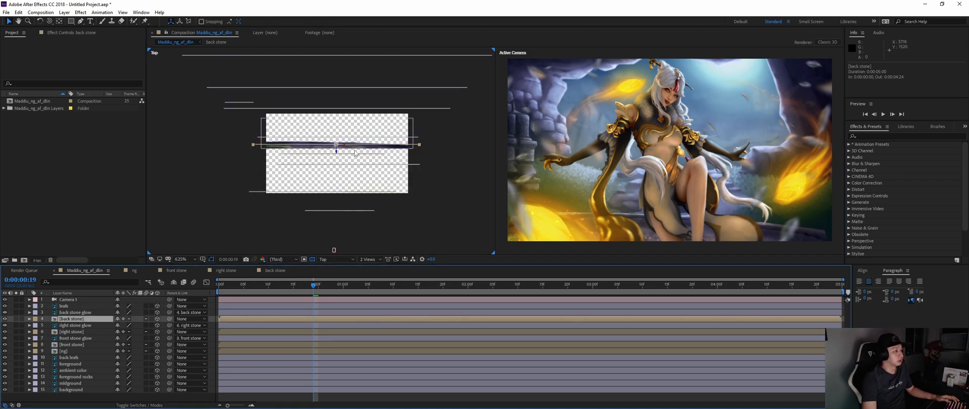
pyautogui.moveTo(336, 152); pyautogui.dragTo(336, 147)
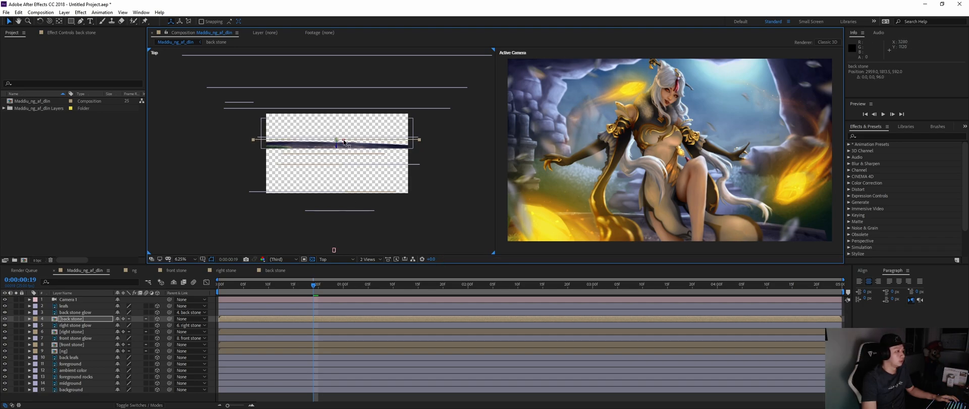
pyautogui.moveTo(346, 143); pyautogui.dragTo(349, 143)
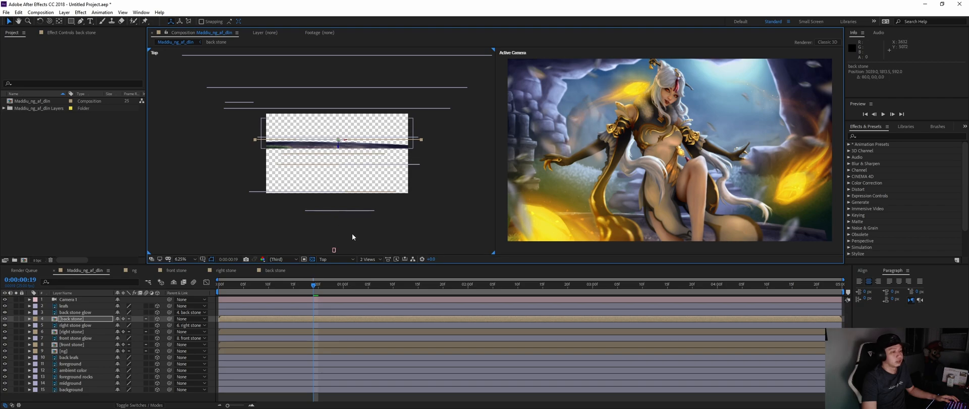
# Step: Move the right stone layer left and closer to the camera at about Z -704, and scrub to 0:00:00:12 to check it
pyautogui.click(74, 331)
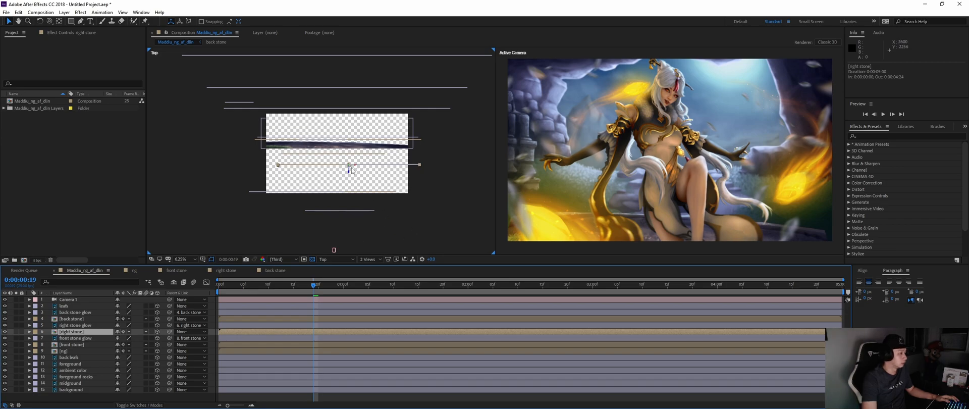
pyautogui.moveTo(351, 169); pyautogui.dragTo(347, 173)
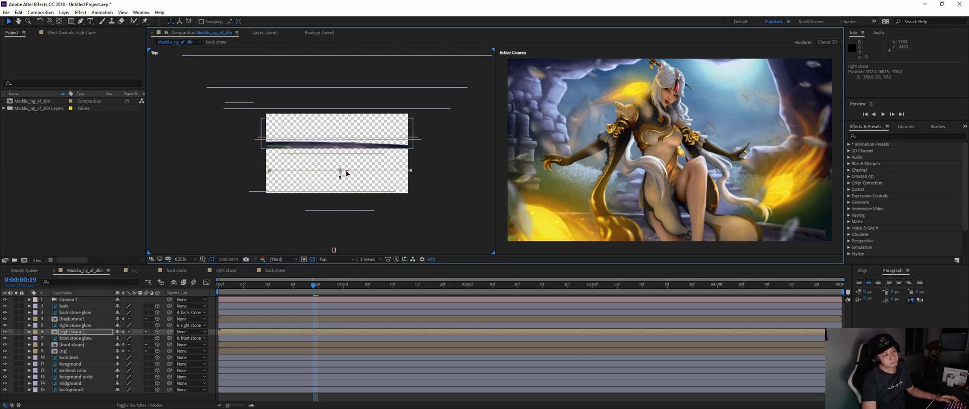
pyautogui.moveTo(247, 286); pyautogui.dragTo(280, 293)
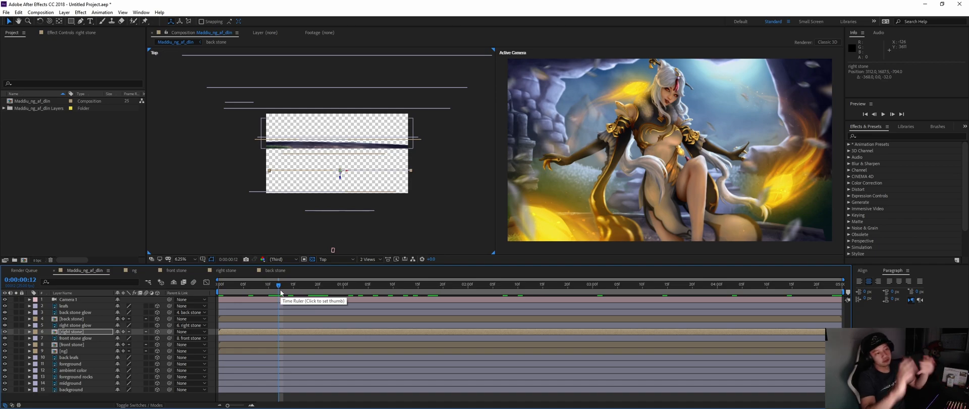
# Step: Raise the front stone layer along its Y axis in the Active Camera view
pyautogui.click(80, 345)
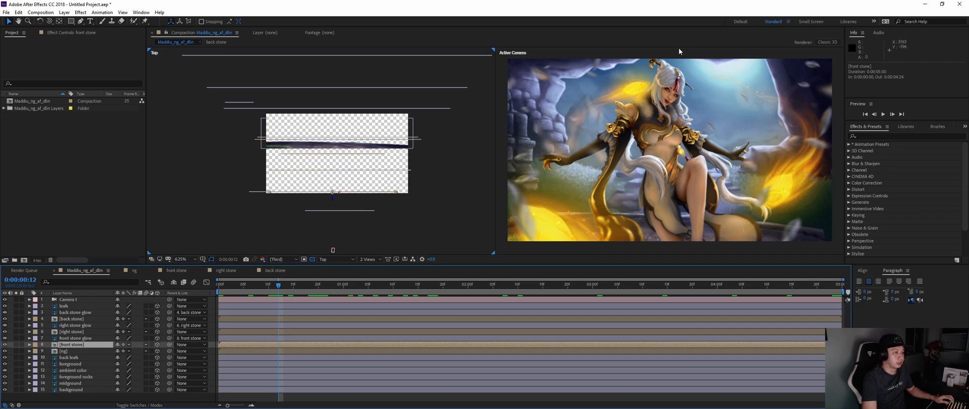
pyautogui.click(637, 181)
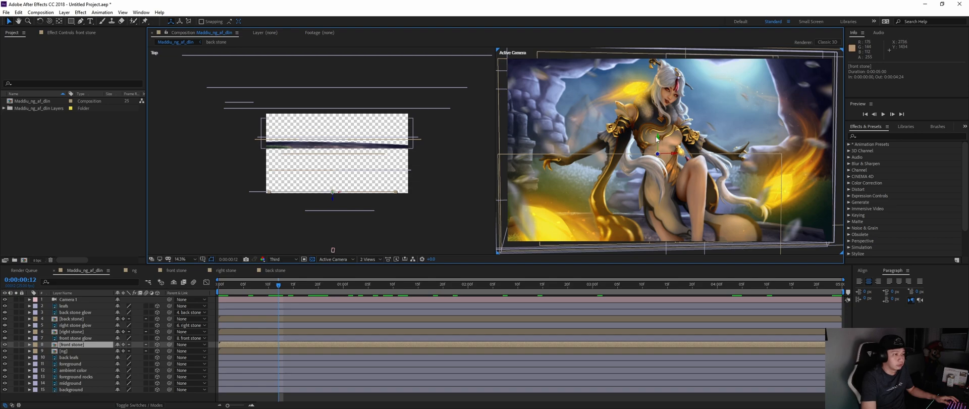
pyautogui.moveTo(658, 138); pyautogui.dragTo(683, 132)
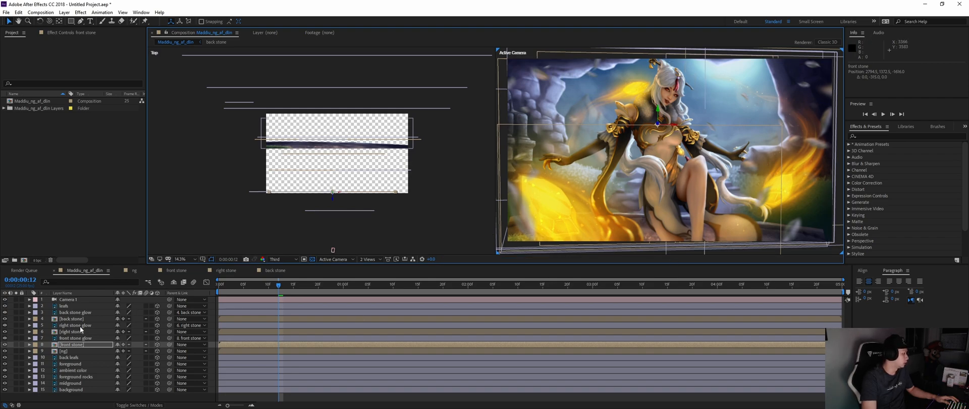
# Step: Shift the leafs layer left in the Active Camera view and scale it to 34%
pyautogui.click(71, 306)
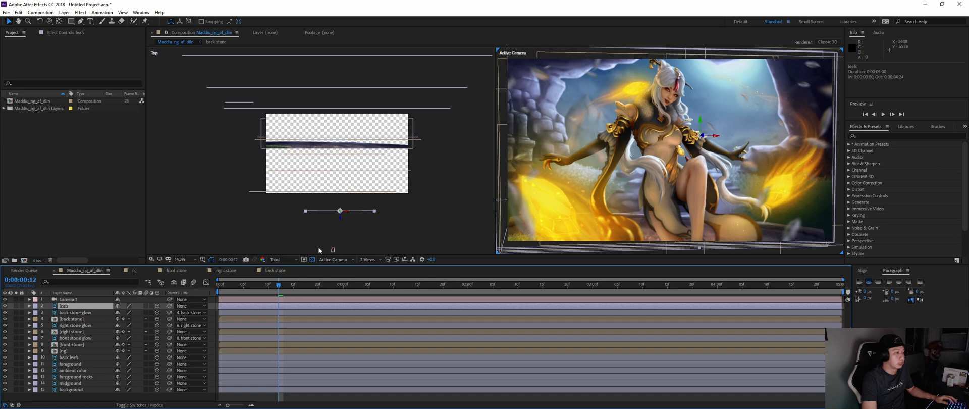
pyautogui.press('s')
pyautogui.moveTo(128, 315); pyautogui.dragTo(125, 312)
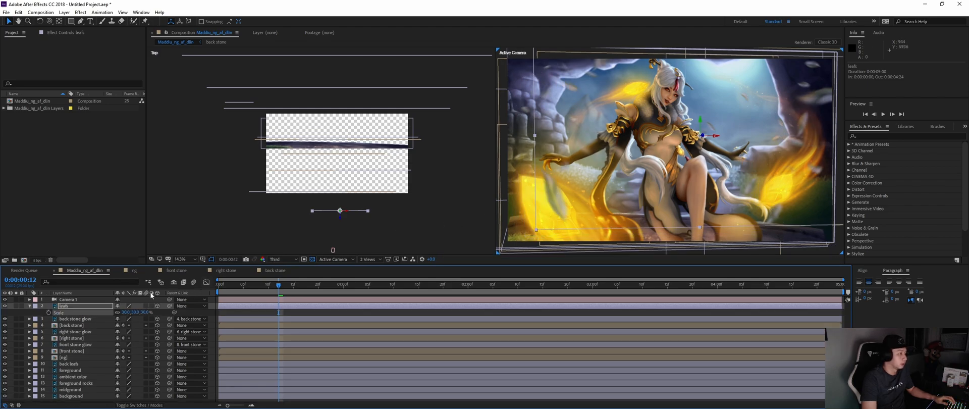
pyautogui.press('s')
pyautogui.press('s')
pyautogui.press('w')
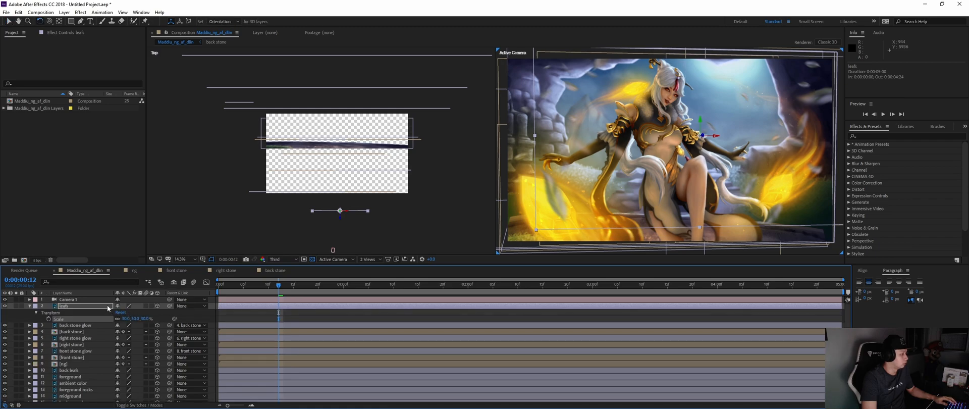
pyautogui.press('v')
pyautogui.moveTo(714, 137); pyautogui.dragTo(702, 138)
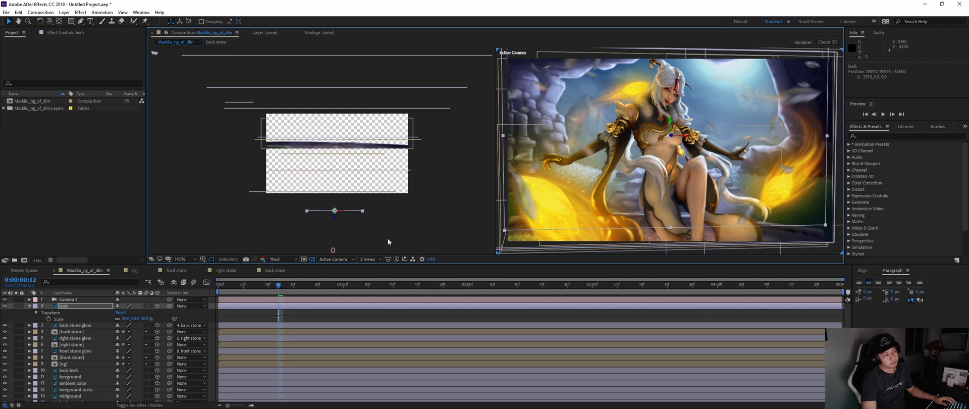
pyautogui.press('p')
pyautogui.moveTo(122, 319); pyautogui.dragTo(126, 313)
pyautogui.hotkey('ctrl', 'z')
pyautogui.press('s')
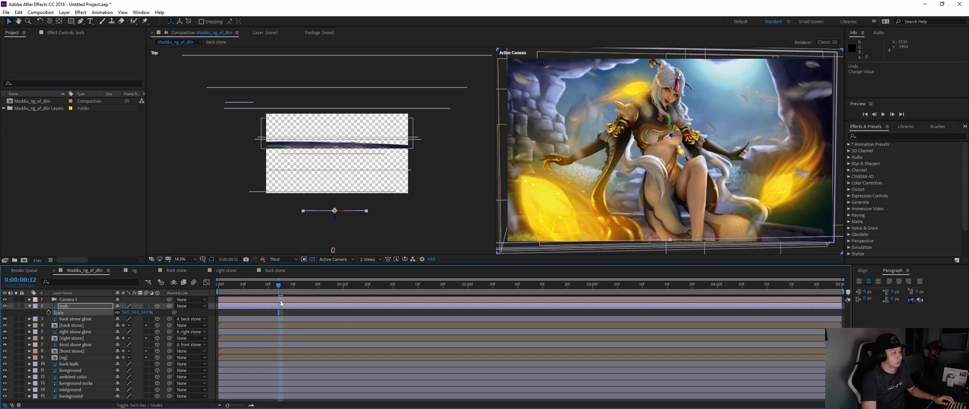
# Step: Play back and scrub the camera move in Active Camera to check the repositioned stone, foreground and leafs layers
pyautogui.press('space')
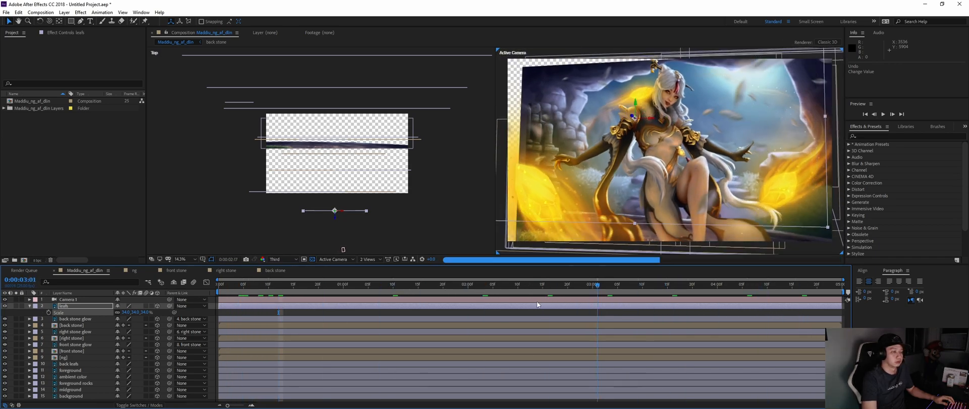
pyautogui.press('space')
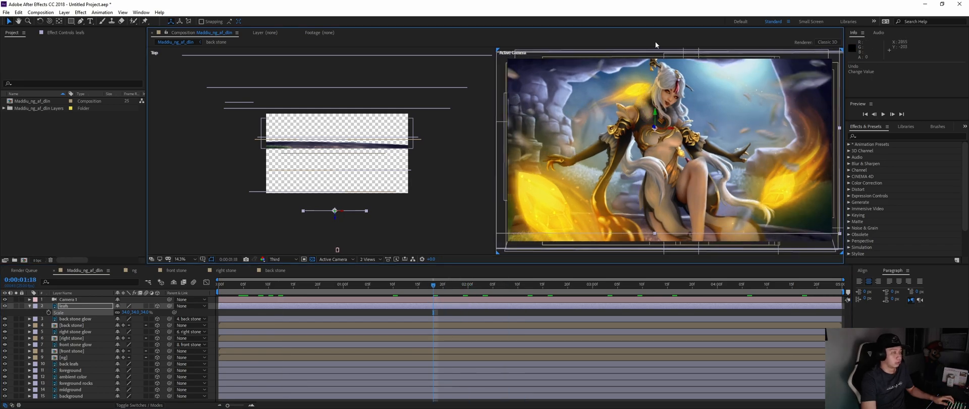
pyautogui.moveTo(618, 289); pyautogui.dragTo(417, 293)
pyautogui.press('space')
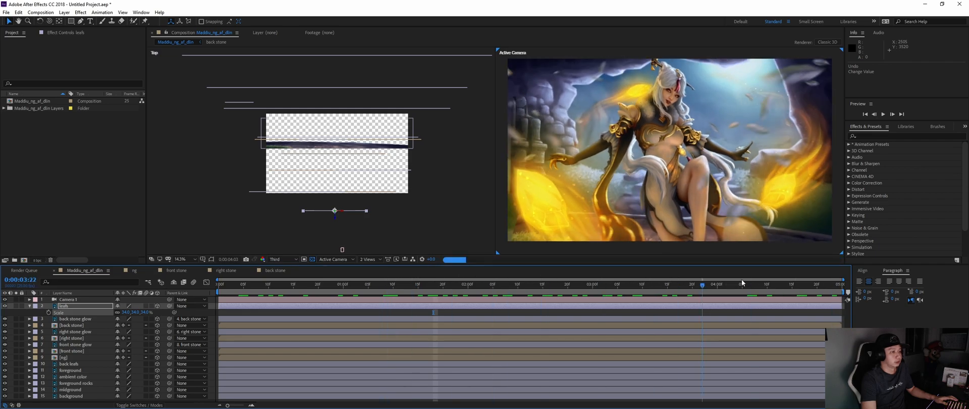
pyautogui.press('space')
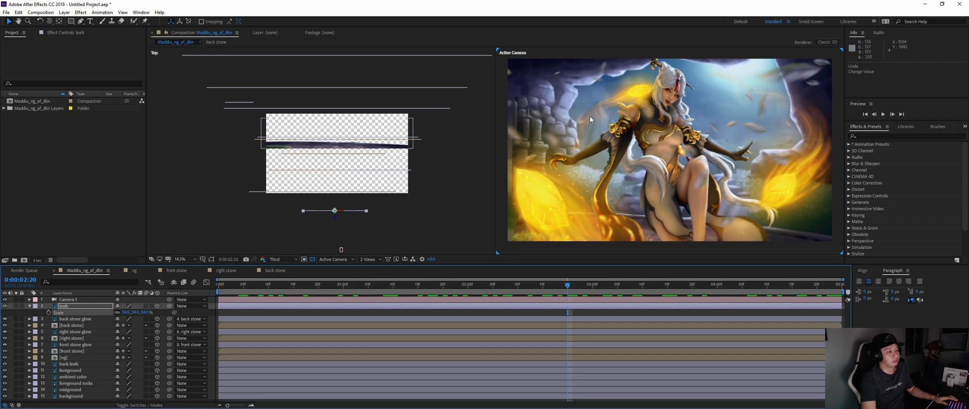
# Step: Check the camera move through 0:00:04:24 and scale up the background layer until it covers the empty frame edge
pyautogui.moveTo(569, 287); pyautogui.dragTo(776, 296)
pyautogui.press('space')
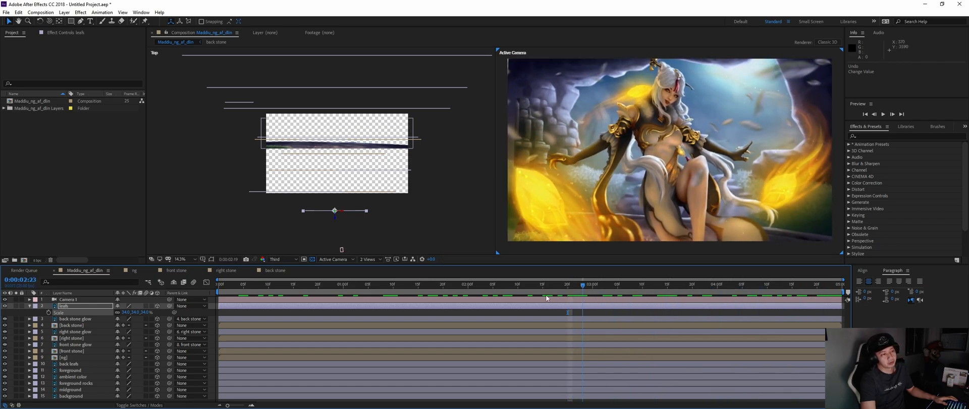
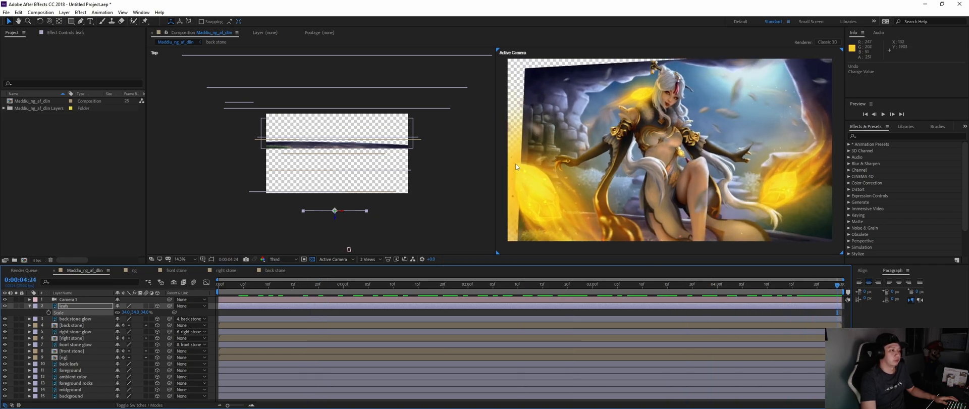
pyautogui.click(89, 396)
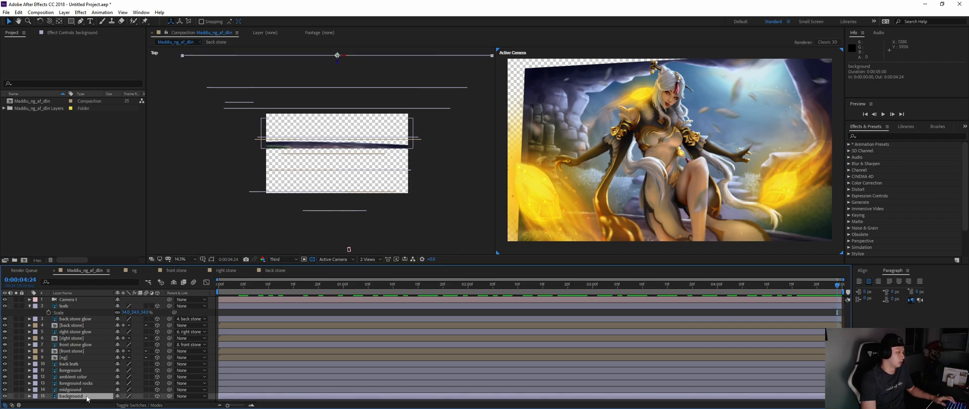
pyautogui.scroll(-2, 596, 171)
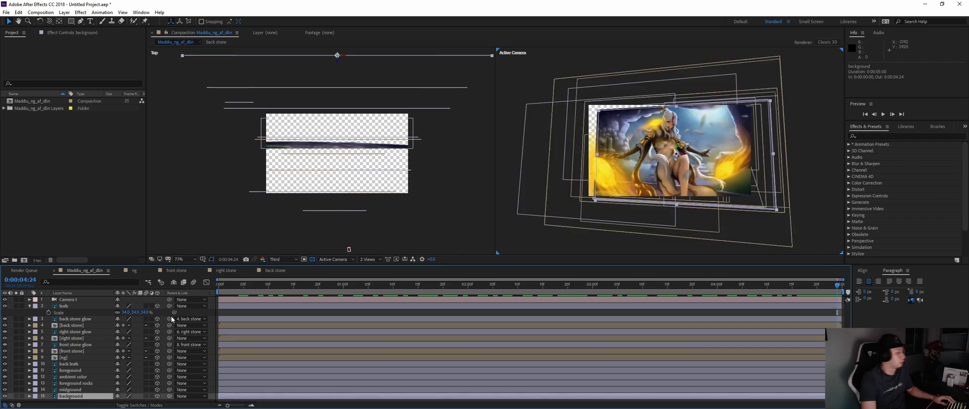
pyautogui.press('s')
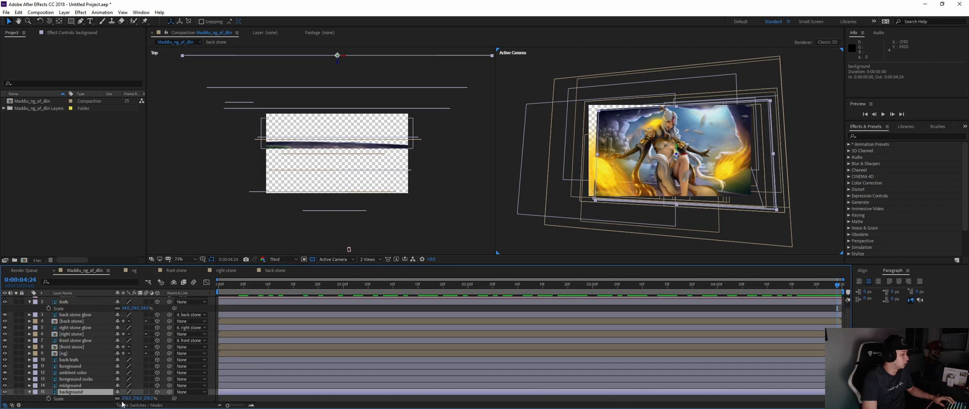
pyautogui.moveTo(126, 398); pyautogui.dragTo(141, 397)
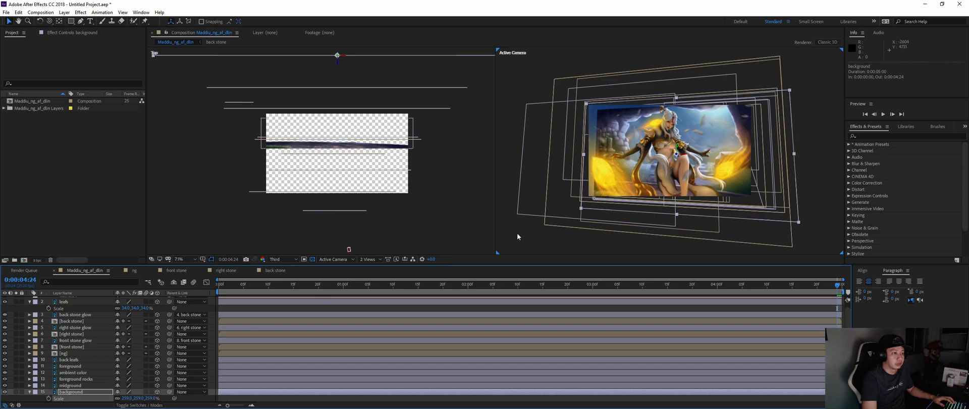
pyautogui.scroll(3, 604, 114)
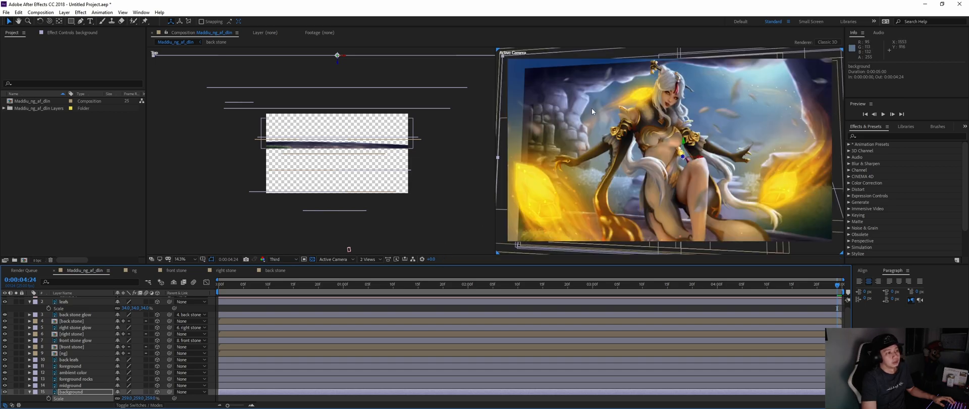
pyautogui.scroll(-3, 596, 132)
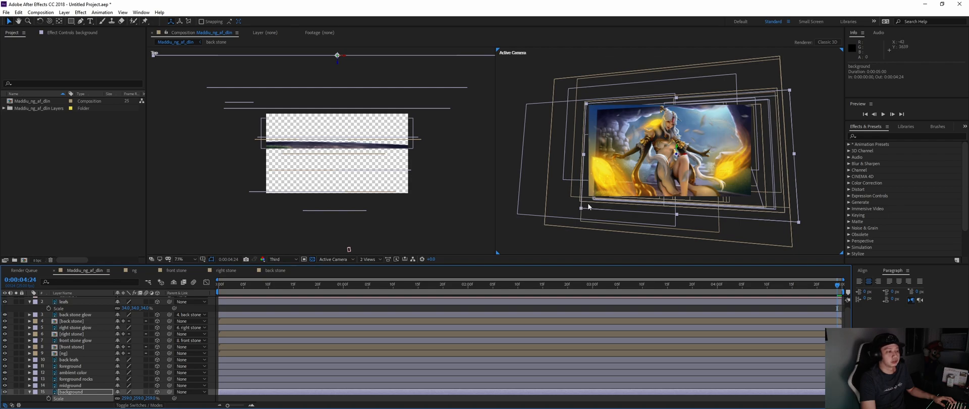
# Step: Scale the midground layer to 206% so it fills the frame at 0:00:04:24
pyautogui.click(80, 387)
pyautogui.press('s')
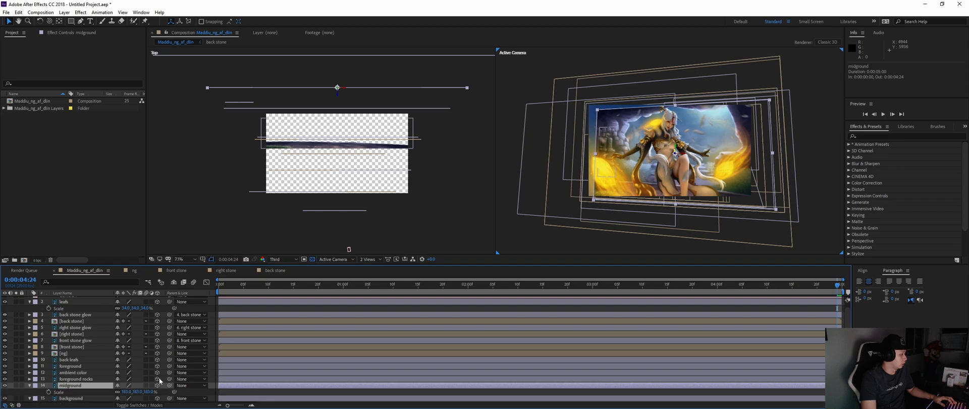
pyautogui.moveTo(126, 392); pyautogui.dragTo(135, 392)
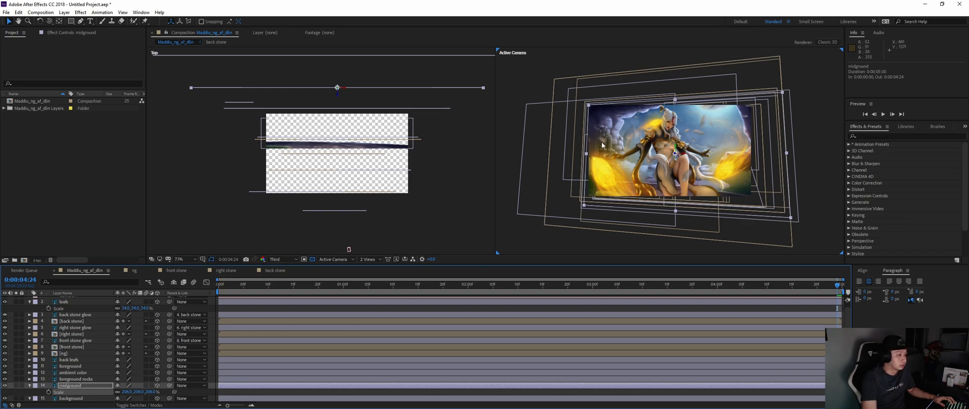
# Step: Scale the foreground rocks layer to 152% and shift it left along its X axis, checking it back at 0:00:01:12
pyautogui.click(81, 379)
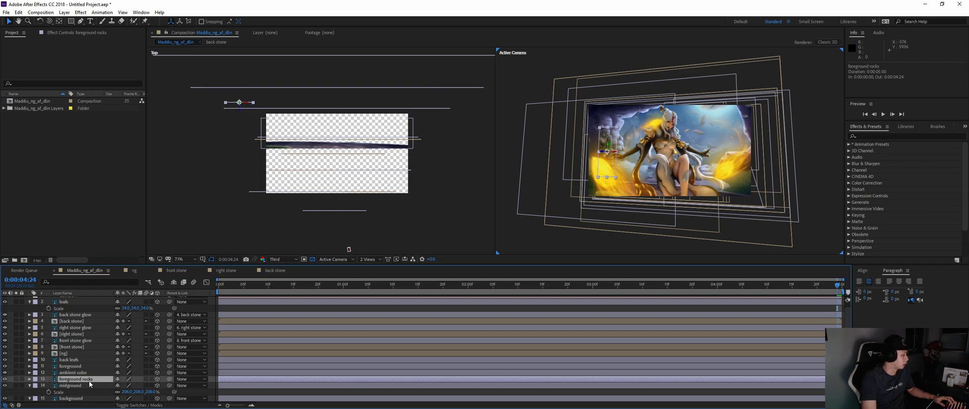
pyautogui.press('s')
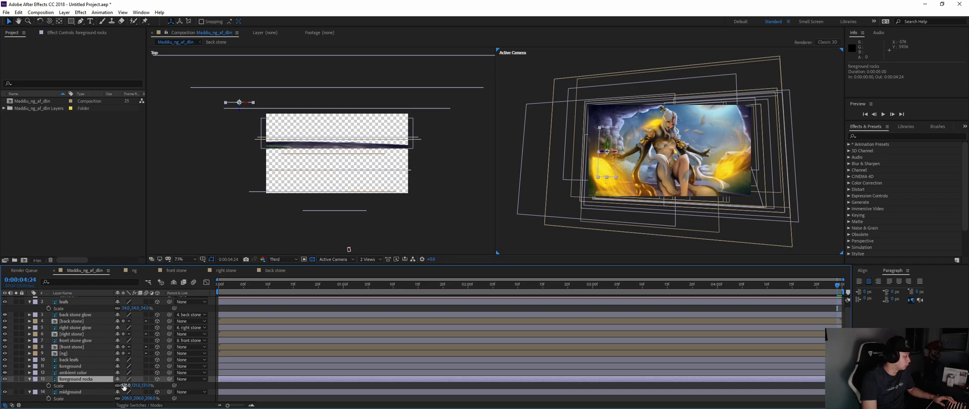
pyautogui.moveTo(126, 386); pyautogui.dragTo(127, 386)
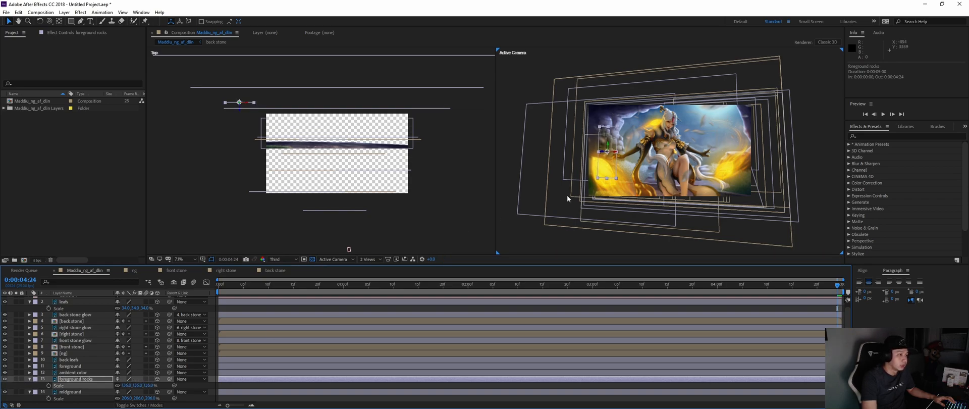
pyautogui.moveTo(615, 153); pyautogui.dragTo(604, 154)
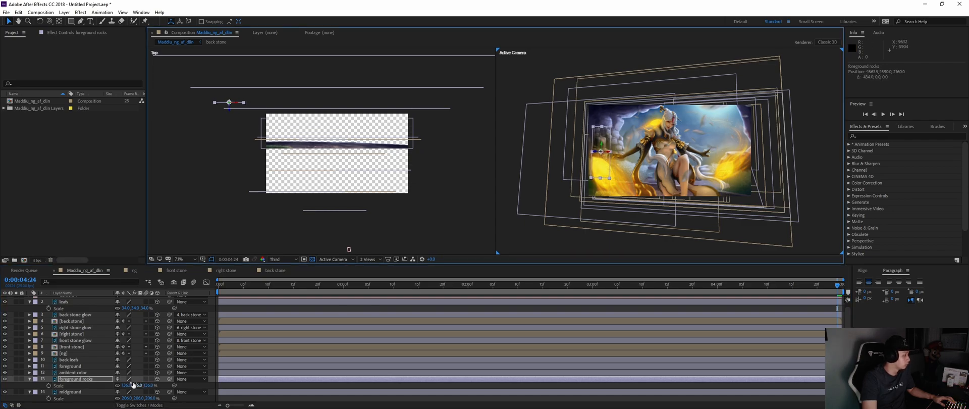
pyautogui.moveTo(128, 385); pyautogui.dragTo(135, 385)
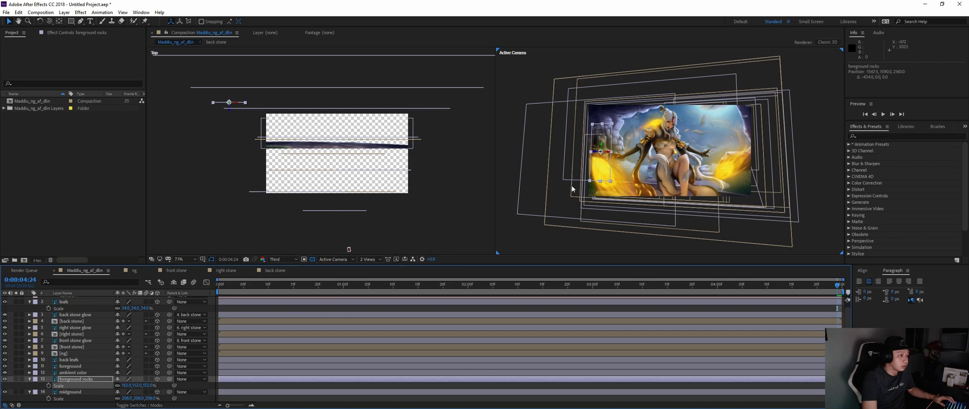
pyautogui.moveTo(606, 154); pyautogui.dragTo(599, 155)
pyautogui.moveTo(232, 286); pyautogui.dragTo(404, 285)
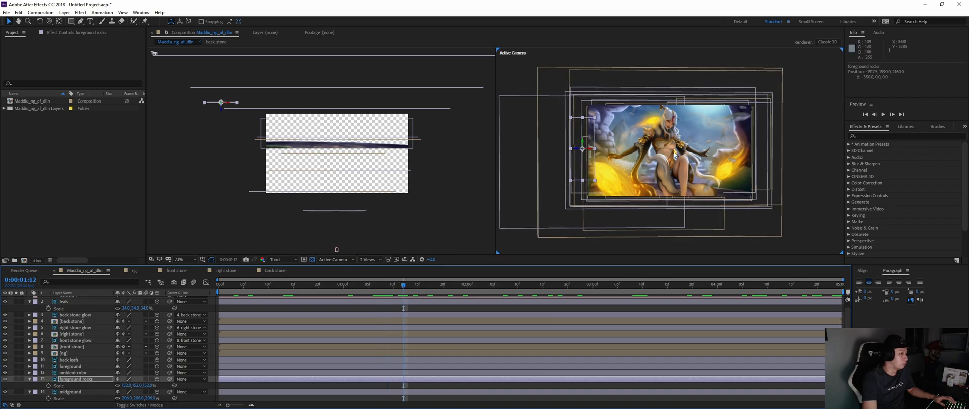
# Step: Toggle the ambient color layer's visibility to compare its effect, and scale the layer to 179% at 0:00:04:24
pyautogui.click(81, 373)
pyautogui.click(5, 372)
pyautogui.click(5, 373)
pyautogui.click(5, 373)
pyautogui.click(5, 373)
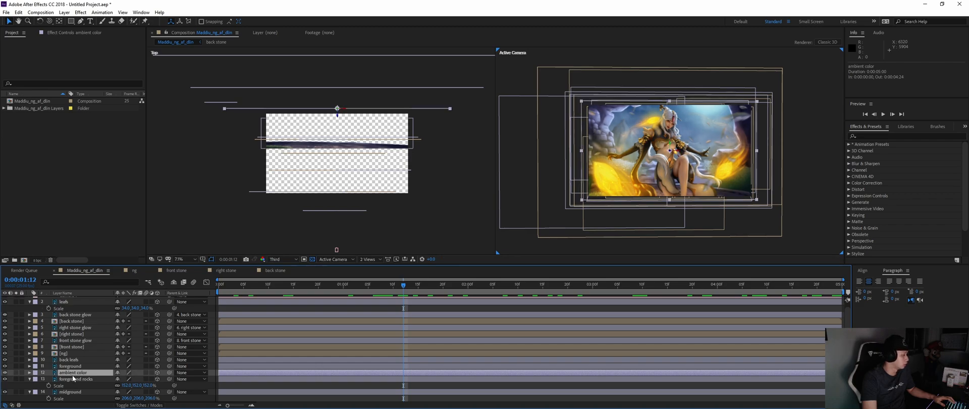
pyautogui.press('End')
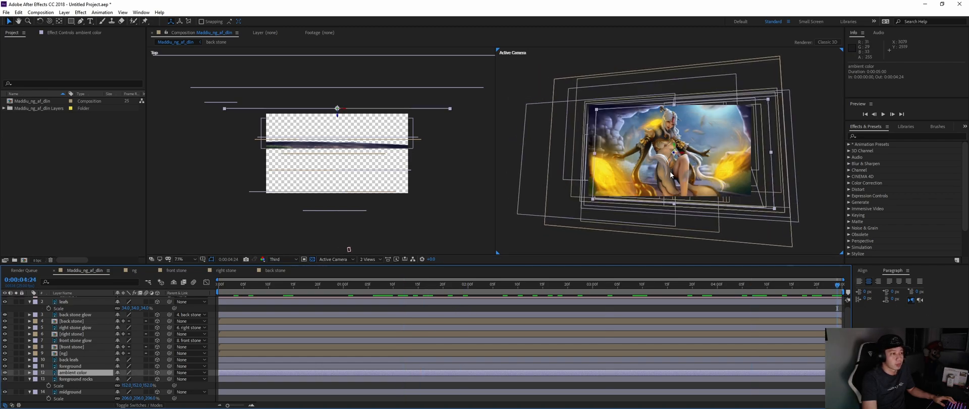
pyautogui.press('s')
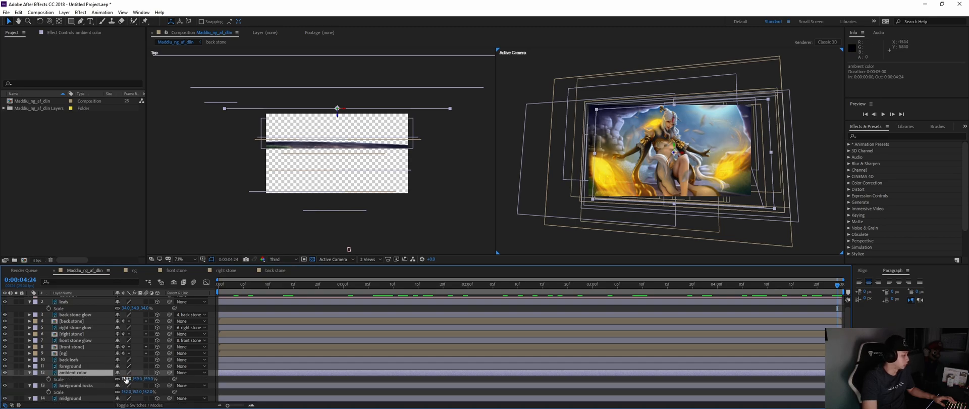
pyautogui.moveTo(126, 379); pyautogui.dragTo(136, 379)
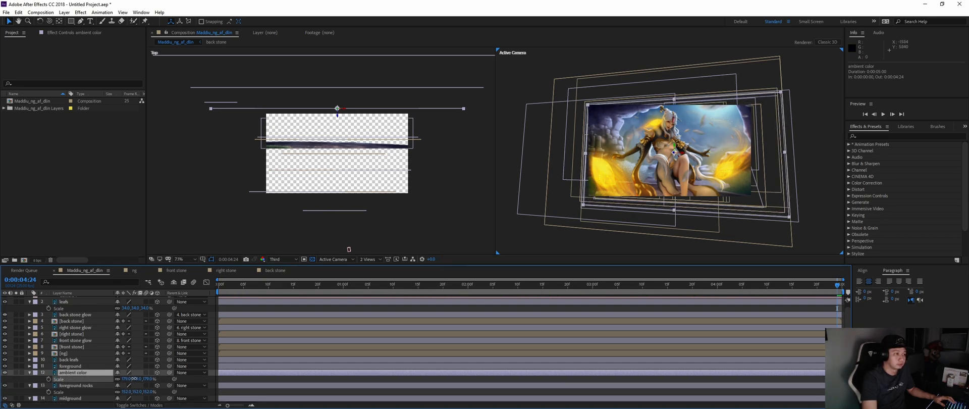
# Step: Hide the layer controls in Active Camera and set its magnification to Fit up to 100% for checking the frame
pyautogui.moveTo(788, 287); pyautogui.dragTo(617, 285)
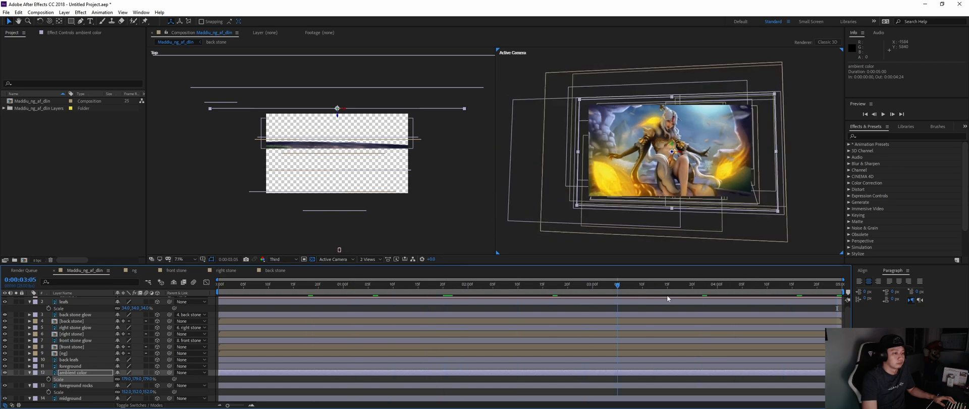
pyautogui.click(664, 295)
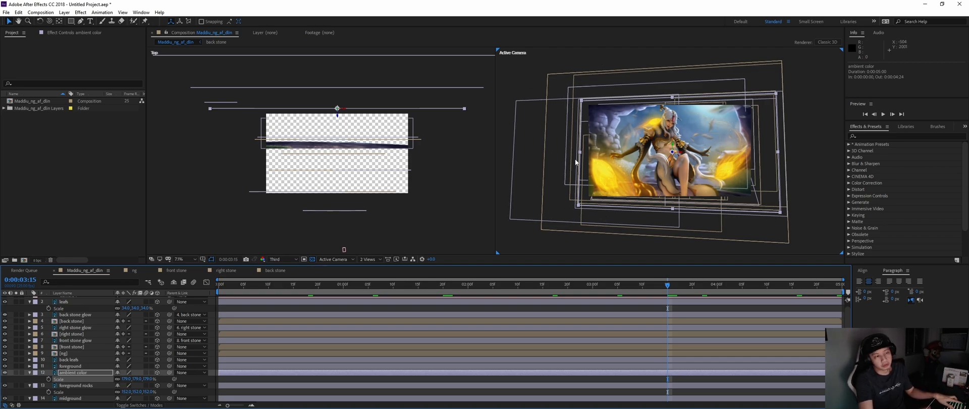
pyautogui.hotkey('ctrl', 'shift', 'h')
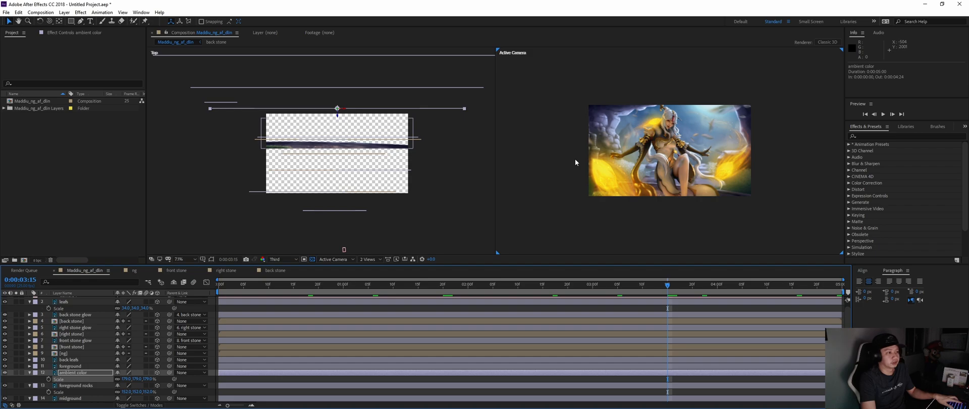
pyautogui.scroll(1, 688, 167)
pyautogui.scroll(-1, 682, 147)
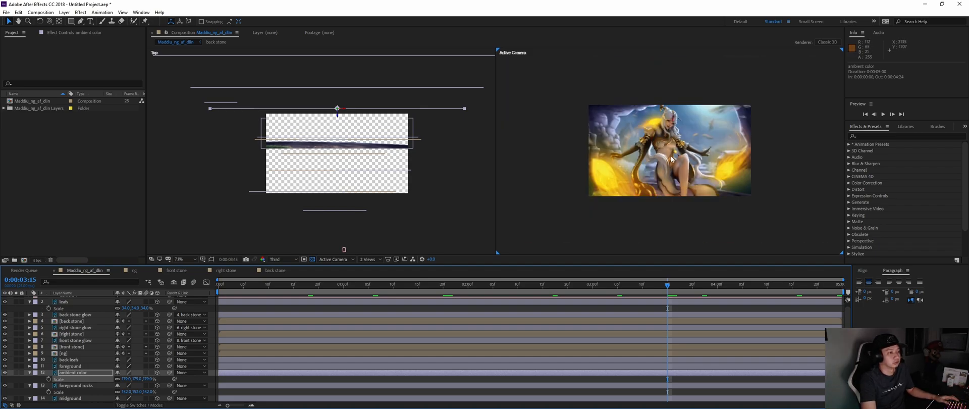
pyautogui.click(179, 260)
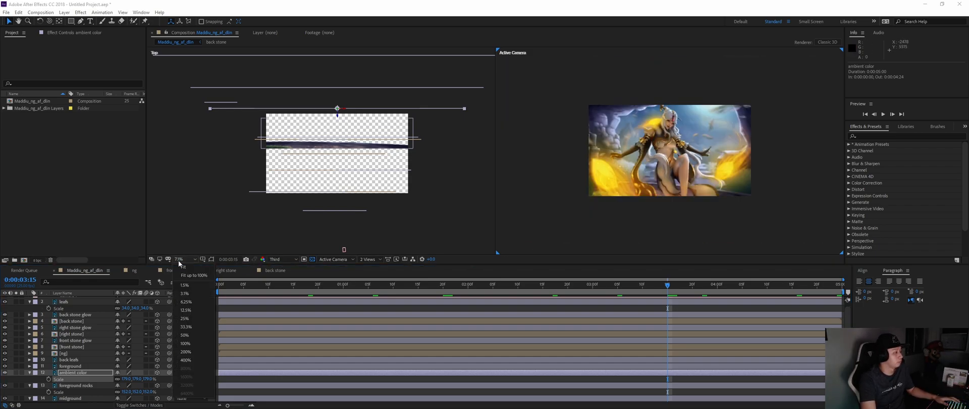
pyautogui.click(188, 275)
# Step: Play back and scrub the whole camera move in Active Camera to check the enlarged layers' edge coverage
pyautogui.moveTo(667, 287); pyautogui.dragTo(231, 286)
pyautogui.press('space')
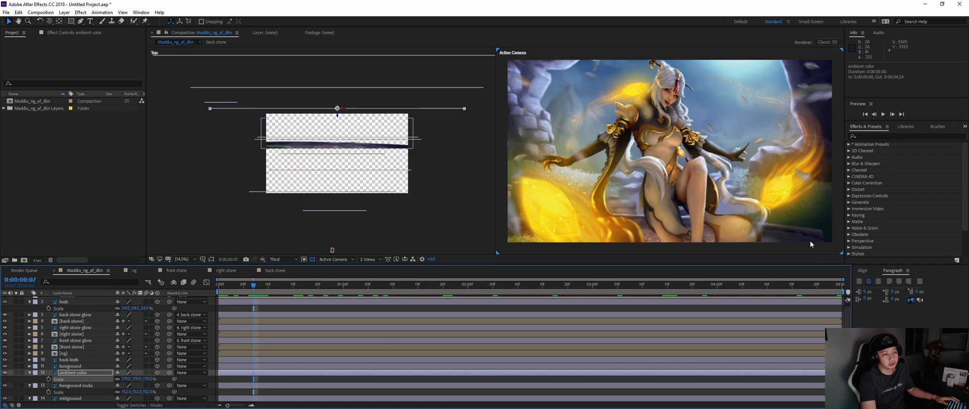
pyautogui.moveTo(251, 290); pyautogui.dragTo(813, 328)
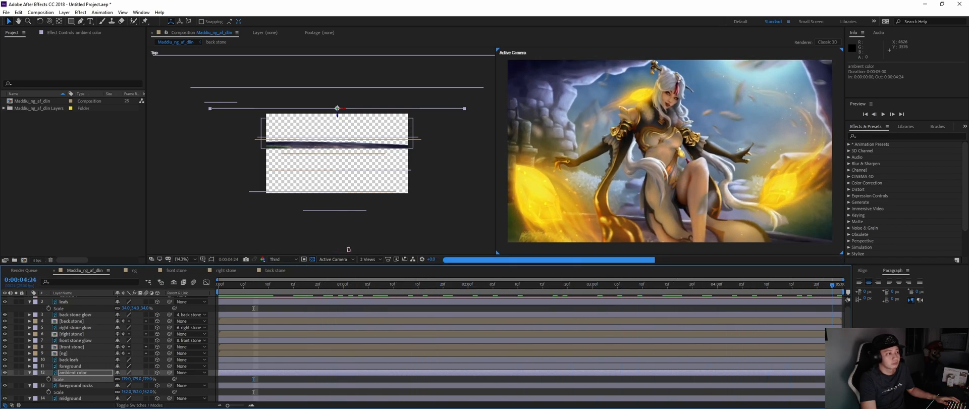
pyautogui.press('space')
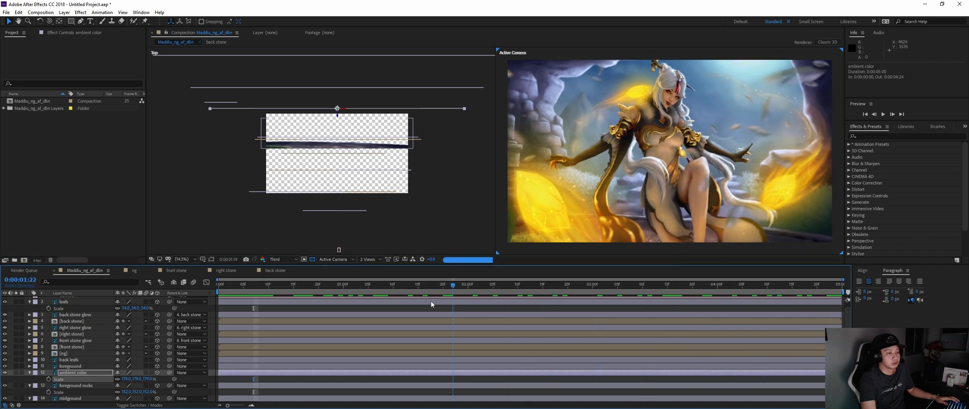
pyautogui.moveTo(277, 299); pyautogui.dragTo(196, 304)
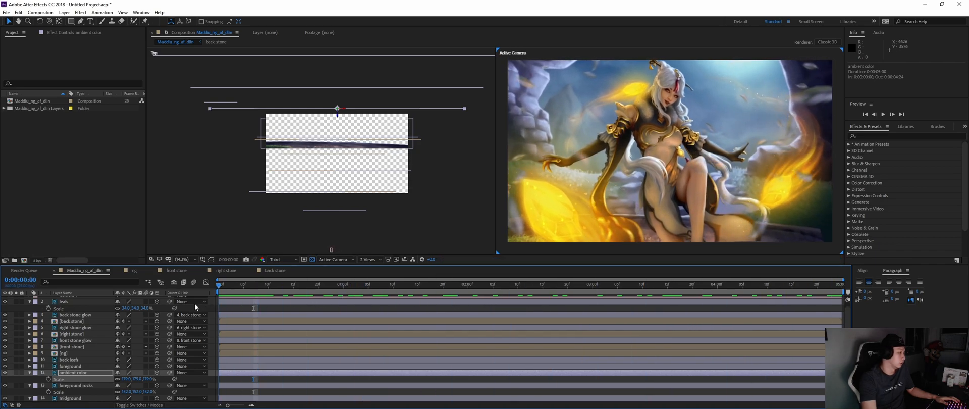
# Step: Shift the foreground layer slightly right along its X axis in the Top view and scale it to 113%
pyautogui.click(80, 366)
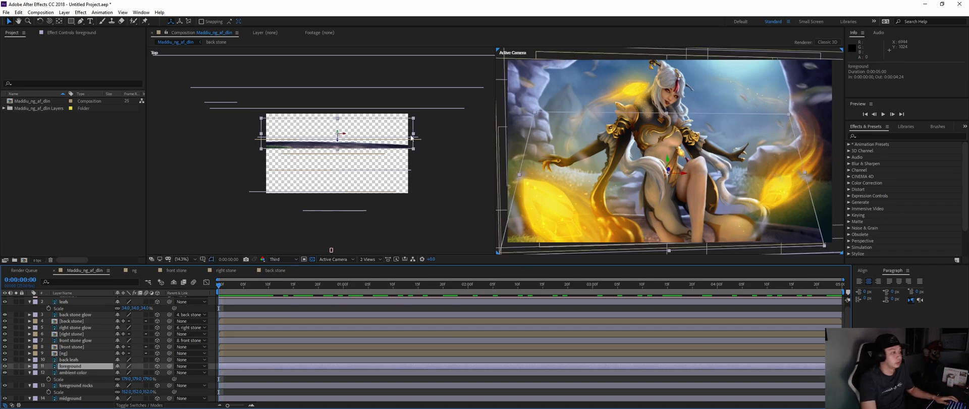
pyautogui.moveTo(344, 135); pyautogui.dragTo(348, 135)
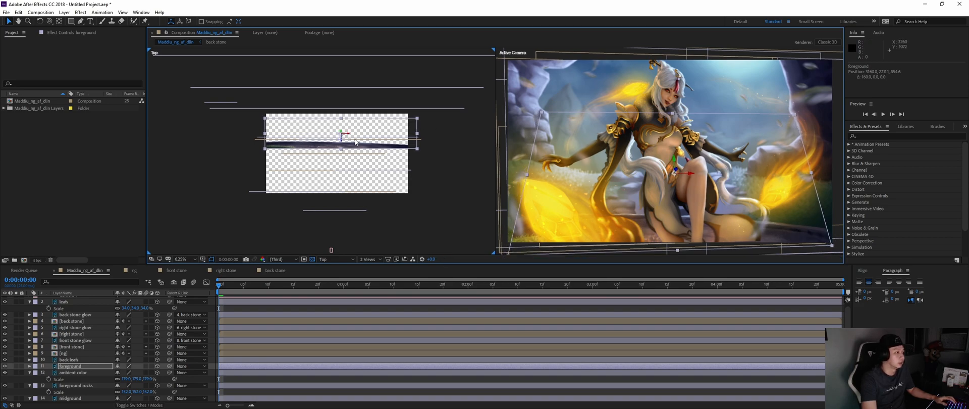
pyautogui.moveTo(348, 135); pyautogui.dragTo(346, 135)
pyautogui.press('s')
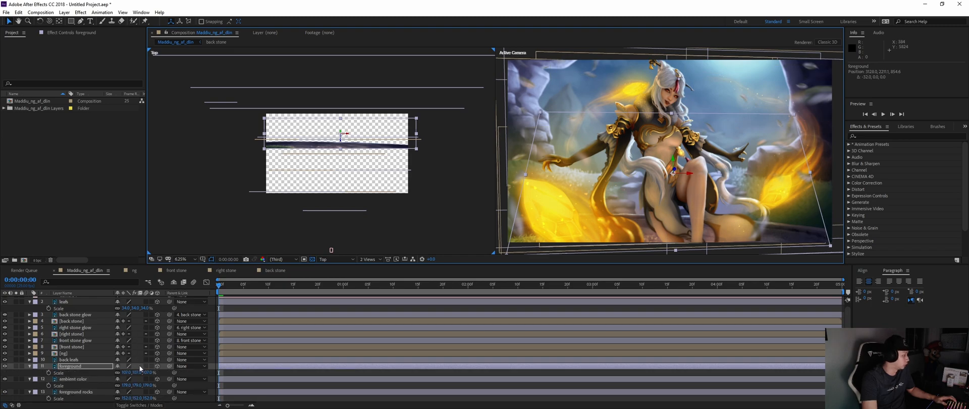
pyautogui.moveTo(128, 372); pyautogui.dragTo(130, 372)
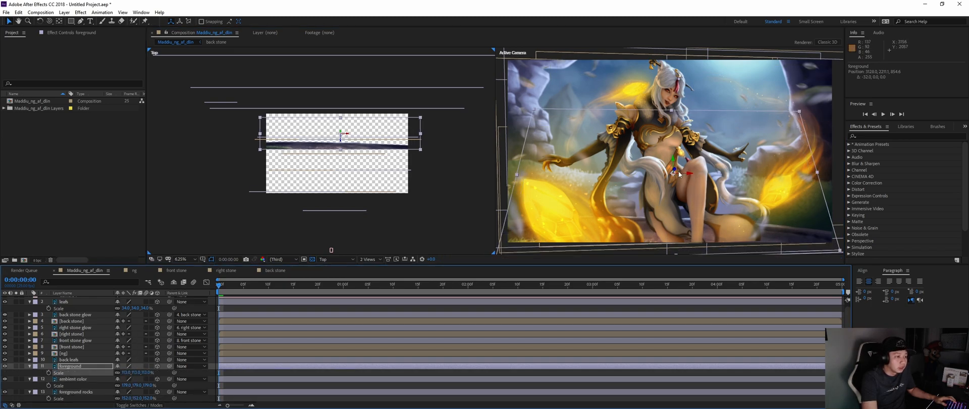
# Step: Raise the foreground layer about 17 px along its Y axis in Active Camera, undoing the first larger move
pyautogui.moveTo(676, 172); pyautogui.dragTo(685, 150)
pyautogui.hotkey('ctrl', 'z')
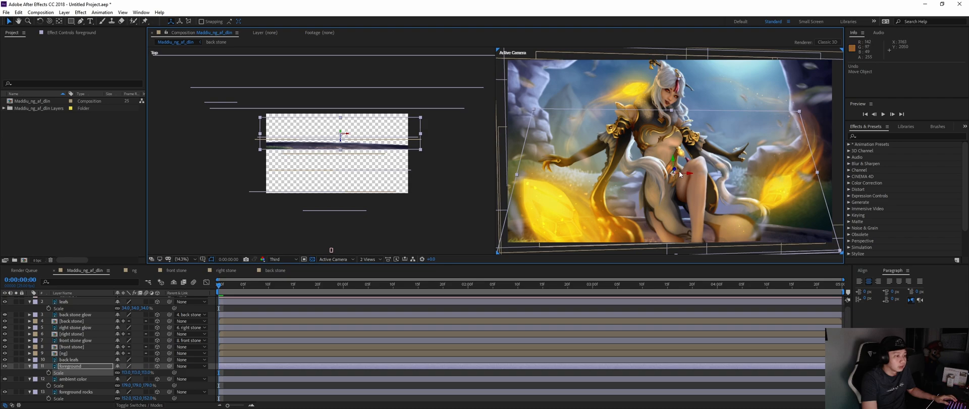
pyautogui.moveTo(675, 171); pyautogui.dragTo(677, 169)
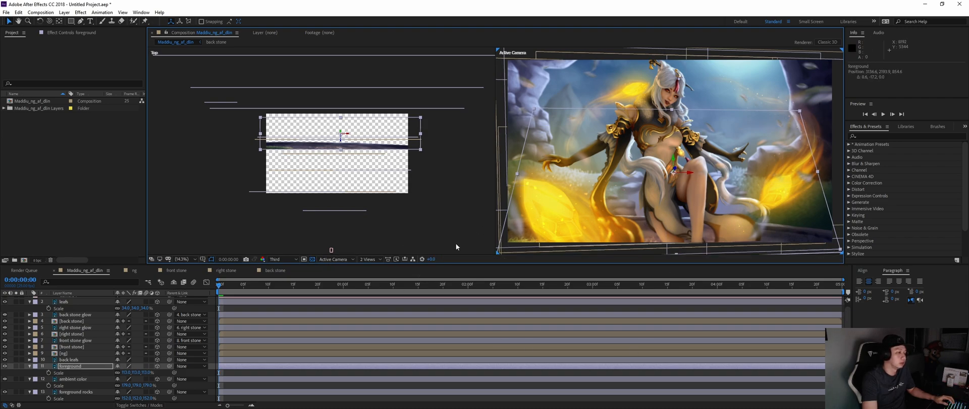
# Step: Scale the foreground layer to 131% at 0:00:04:24 so it covers the frame edges at the end of the camera move
pyautogui.scroll(-2, 645, 210)
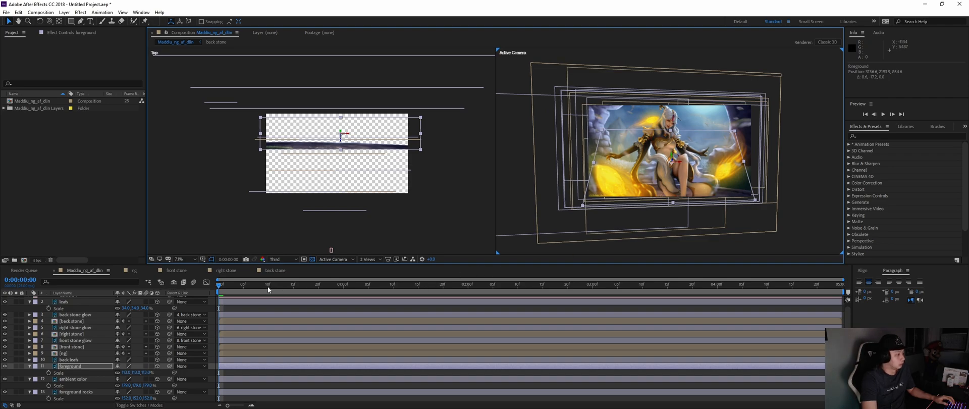
pyautogui.moveTo(271, 286); pyautogui.dragTo(842, 316)
pyautogui.scroll(2, 597, 186)
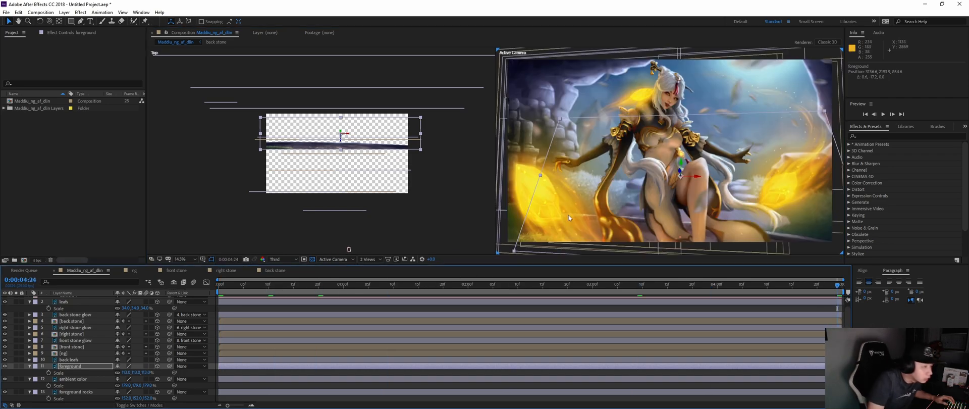
pyautogui.press('s')
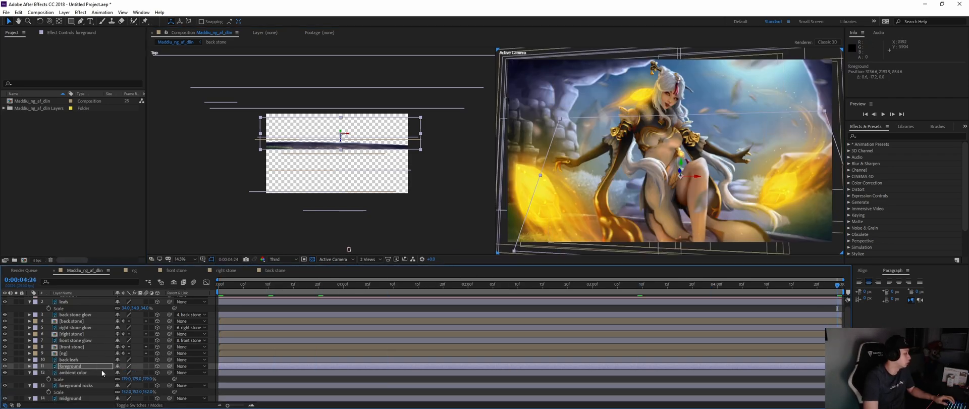
pyautogui.press('p')
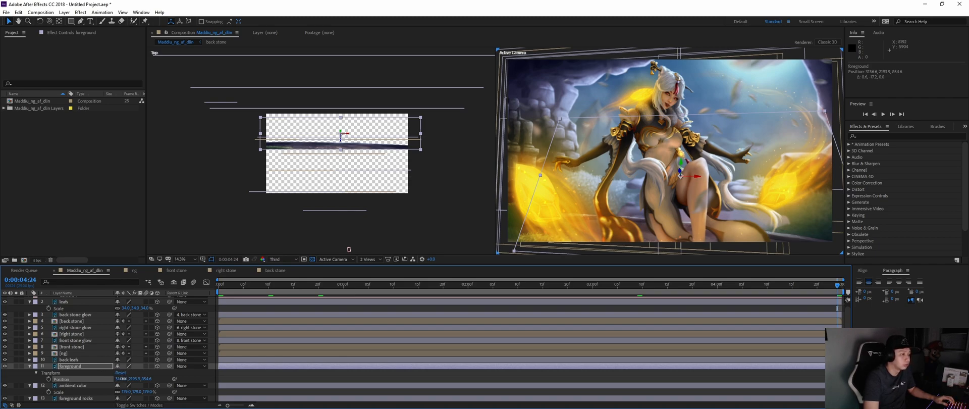
pyautogui.hotkey('ctrl', 'z')
pyautogui.press('s')
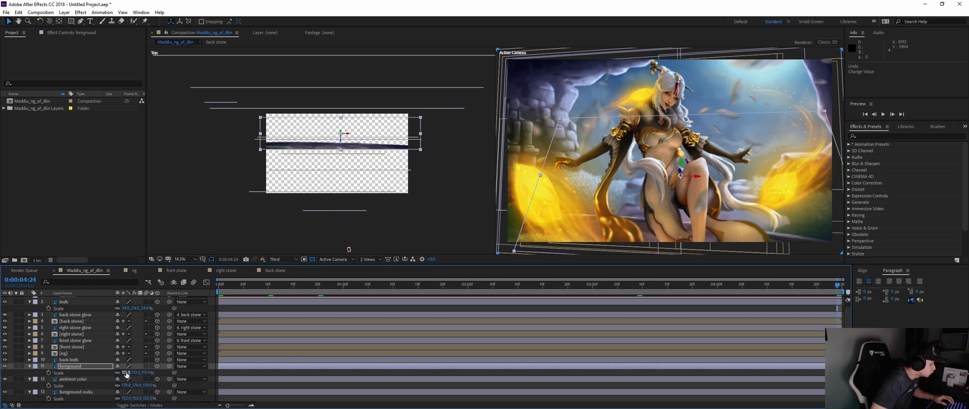
pyautogui.moveTo(127, 374); pyautogui.dragTo(132, 372)
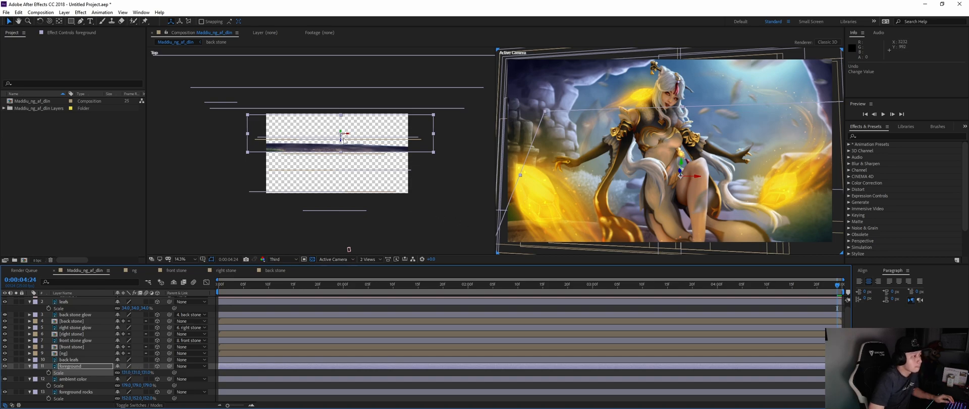
# Step: Play back and scrub the camera move to check the enlarged foreground layer's coverage, ending at the first frame
pyautogui.press('space')
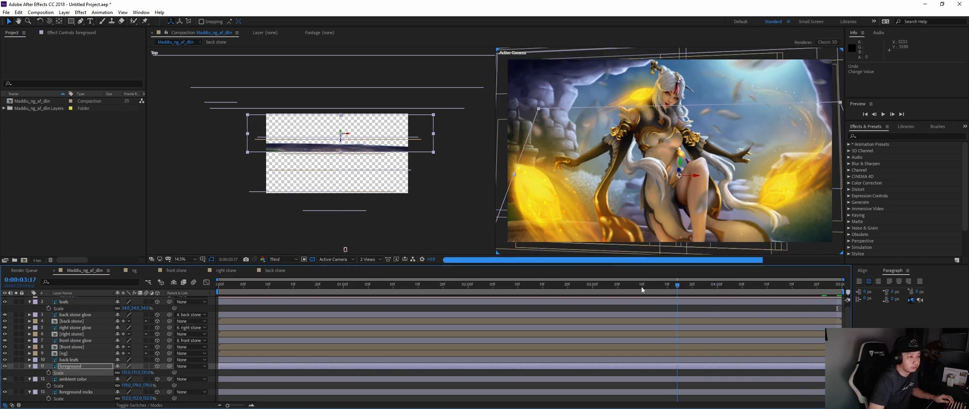
pyautogui.moveTo(420, 287); pyautogui.dragTo(779, 335)
pyautogui.press('space')
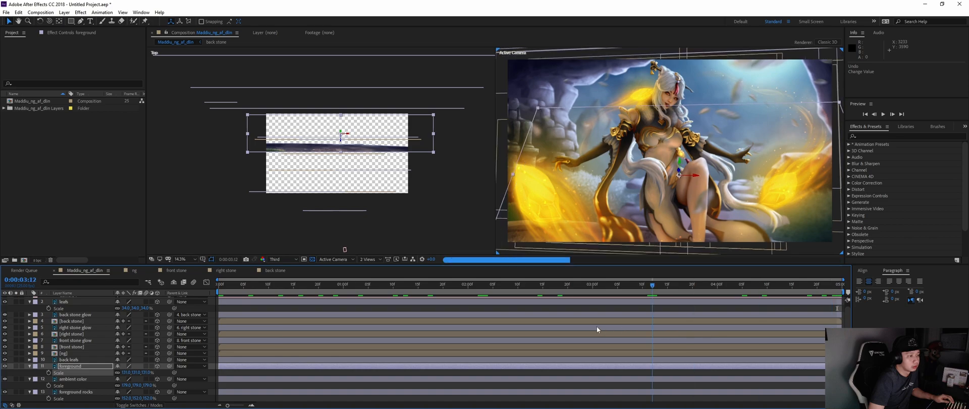
pyautogui.moveTo(342, 306); pyautogui.dragTo(202, 304)
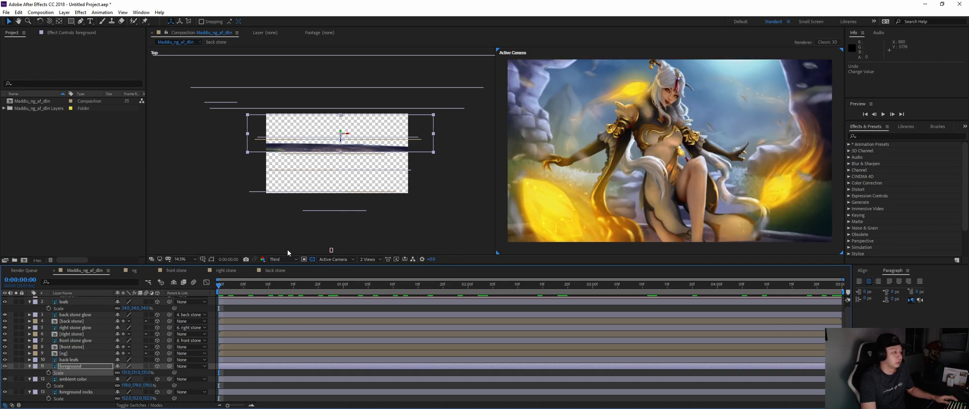
# Step: Set the Active Camera magnification to Fit up to 100% and change the composition layout to 1 View
pyautogui.click(183, 259)
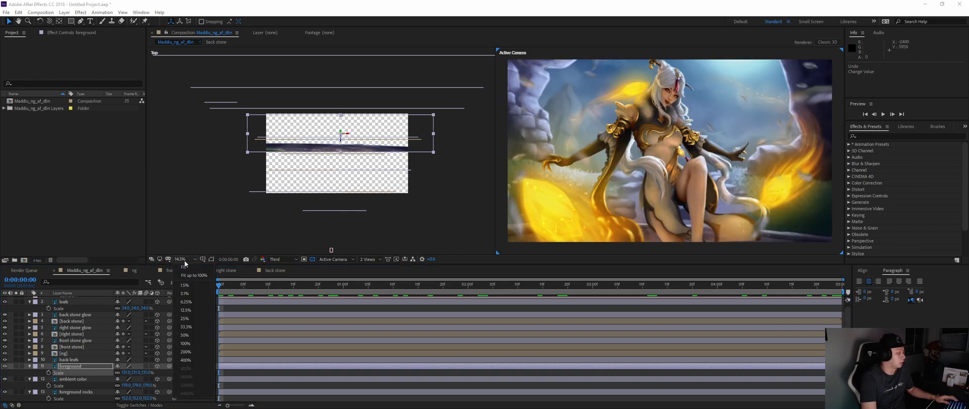
pyautogui.click(193, 274)
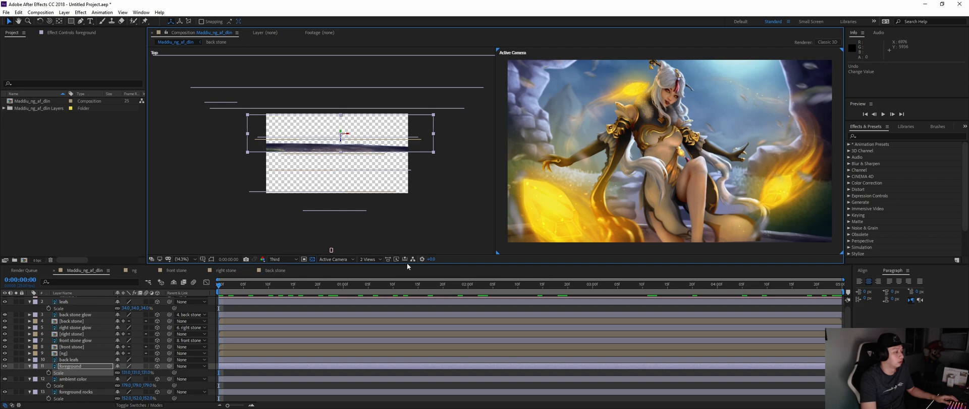
pyautogui.click(367, 259)
pyautogui.click(376, 292)
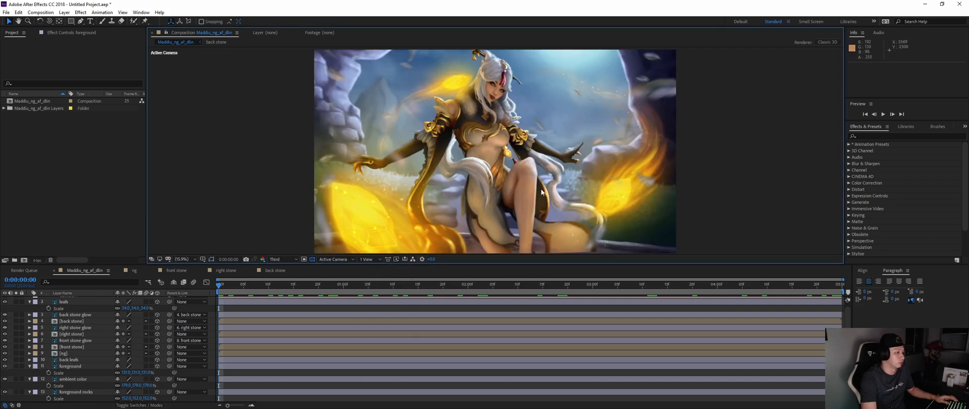
# Step: Play back and scrub the full parallax animation in the single Active Camera view to review the layer movement
pyautogui.press('space')
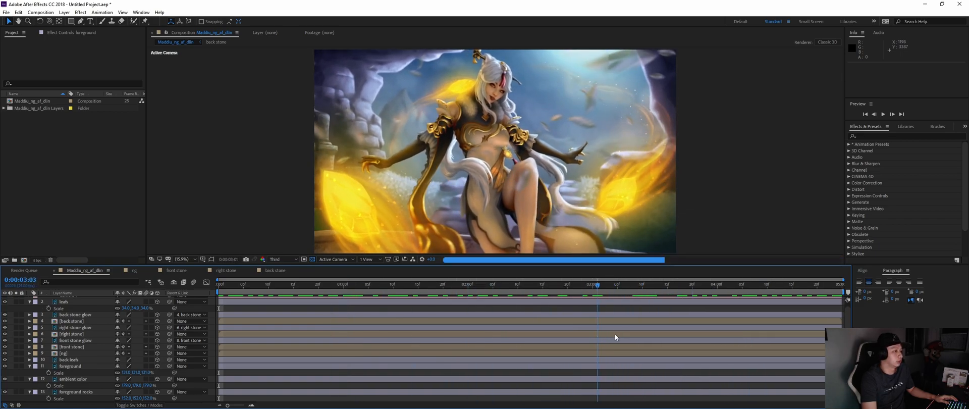
pyautogui.moveTo(780, 347); pyautogui.dragTo(638, 340)
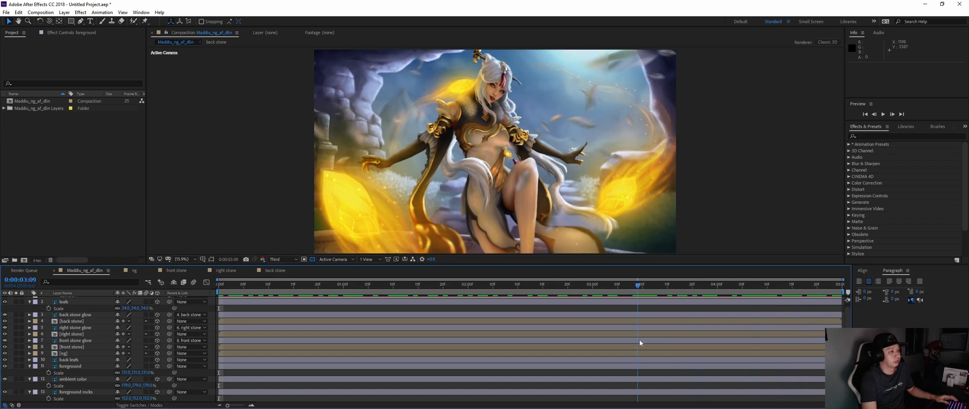
pyautogui.press('space')
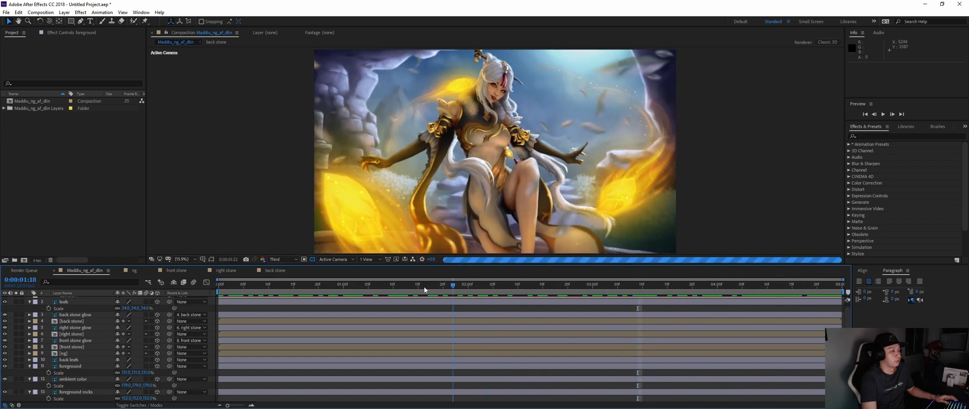
pyautogui.moveTo(531, 301); pyautogui.dragTo(334, 291)
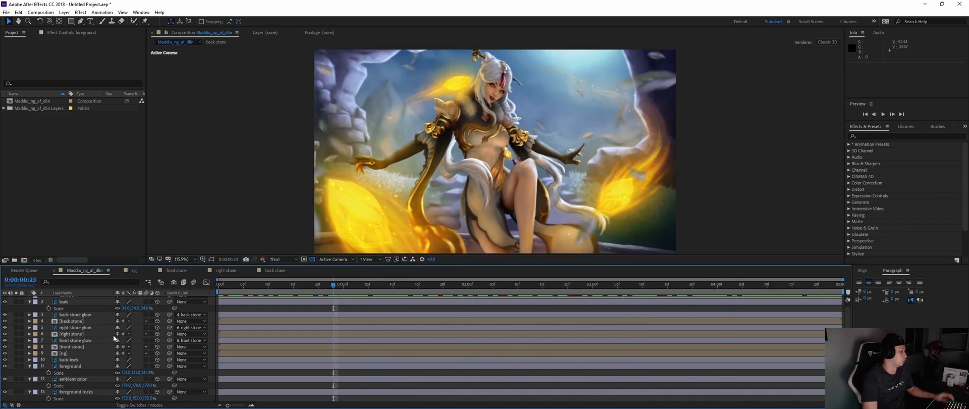
# Step: Collapse the open properties of all layers in the timeline and clear the selection
pyautogui.click(79, 360)
pyautogui.hotkey('ctrl', 'a')
pyautogui.press('u')
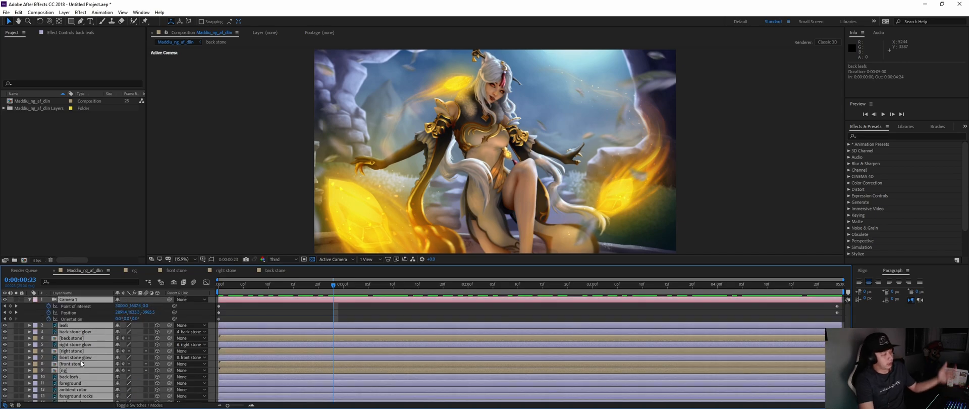
pyautogui.press('u')
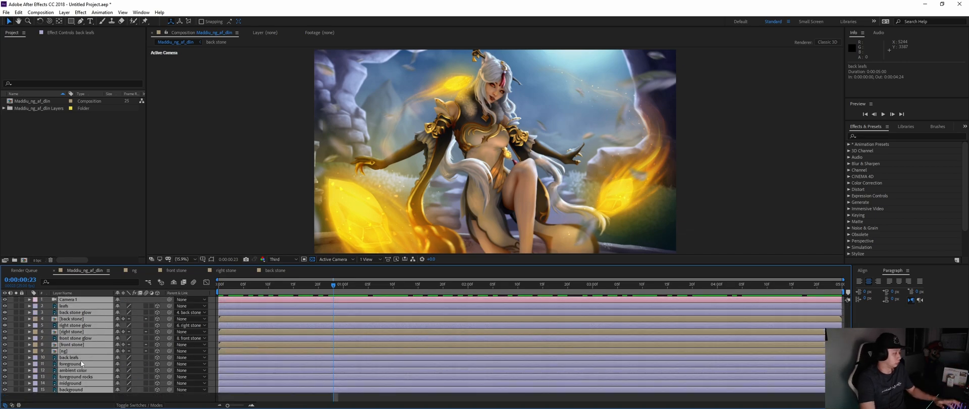
pyautogui.click(87, 395)
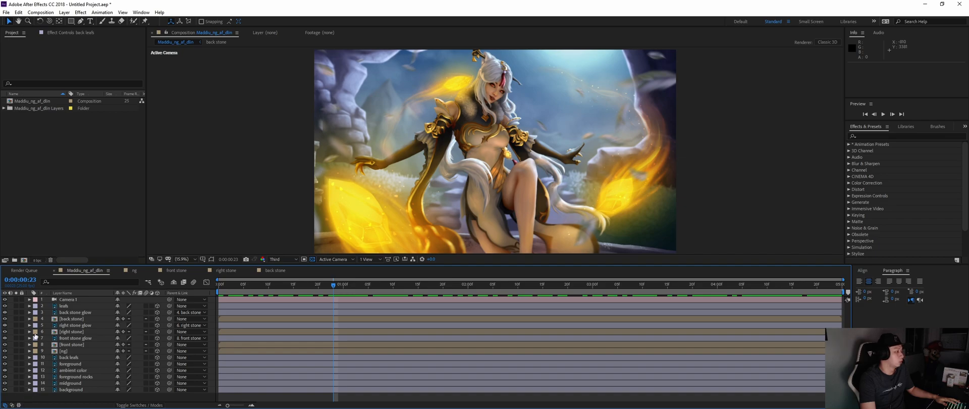
# Step: Lock the ng layer, and lock the background layer after viewing it in solo
pyautogui.click(76, 351)
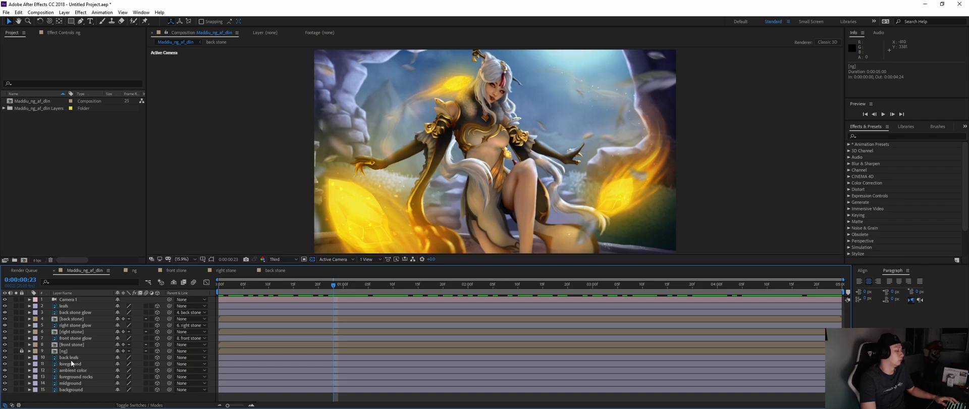
pyautogui.click(16, 390)
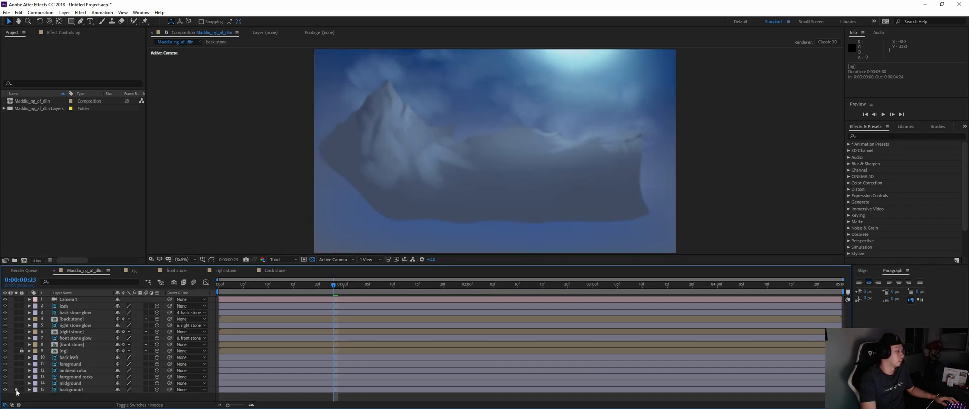
pyautogui.click(15, 390)
pyautogui.click(15, 390)
pyautogui.click(16, 389)
# Step: View the midground layer in solo to identify its artwork, restore the other layers and lock midground
pyautogui.click(70, 383)
pyautogui.click(16, 383)
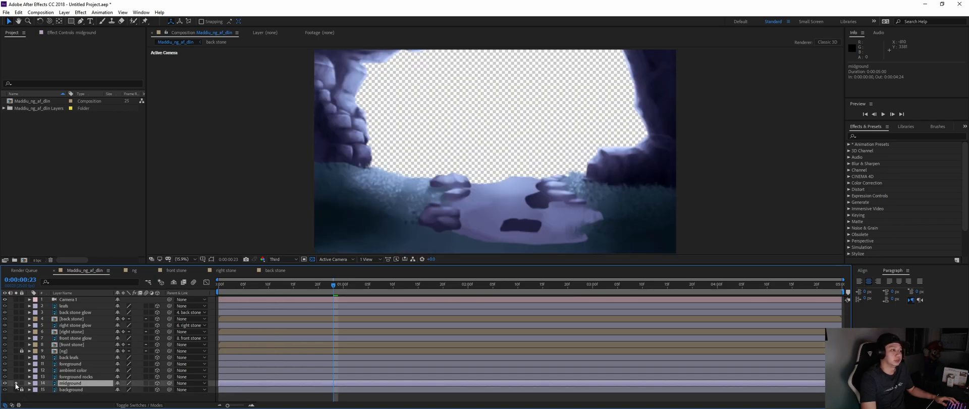
pyautogui.click(16, 383)
pyautogui.click(21, 383)
# Step: Check the foreground rocks, ambient color and foreground layers by toggling their visibility, and lock all three
pyautogui.click(7, 376)
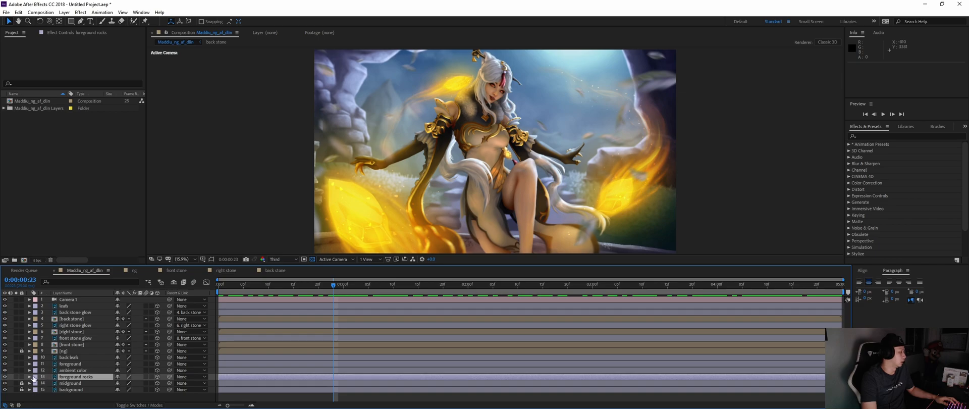
pyautogui.click(21, 377)
pyautogui.click(6, 372)
pyautogui.click(5, 372)
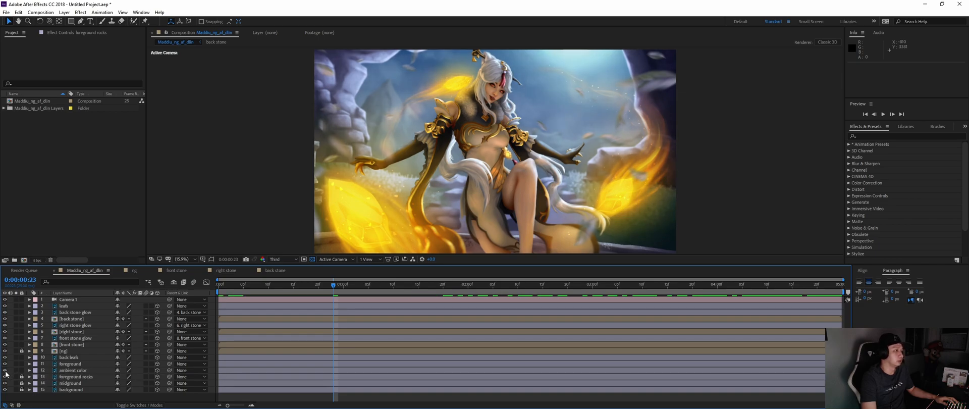
pyautogui.click(6, 364)
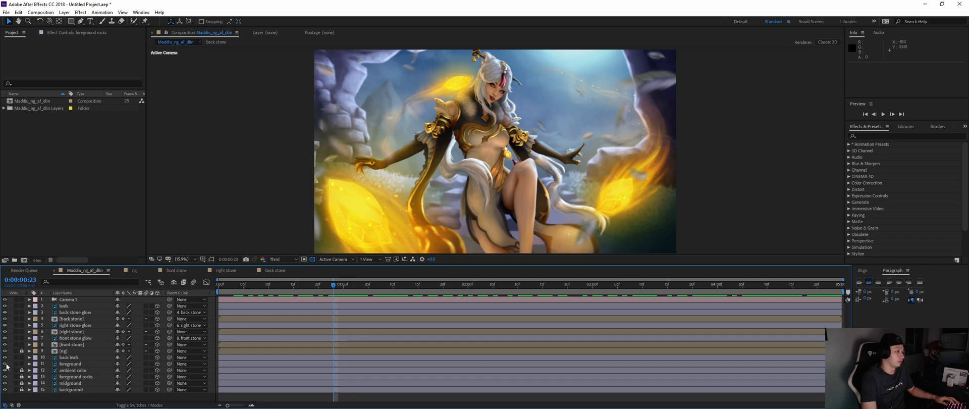
# Step: Keyframe the back leafs layer's Position at 0:00:00:00 and again at 0:00:04:24 with its Y value moved down to about 1147
pyautogui.click(5, 357)
pyautogui.click(71, 358)
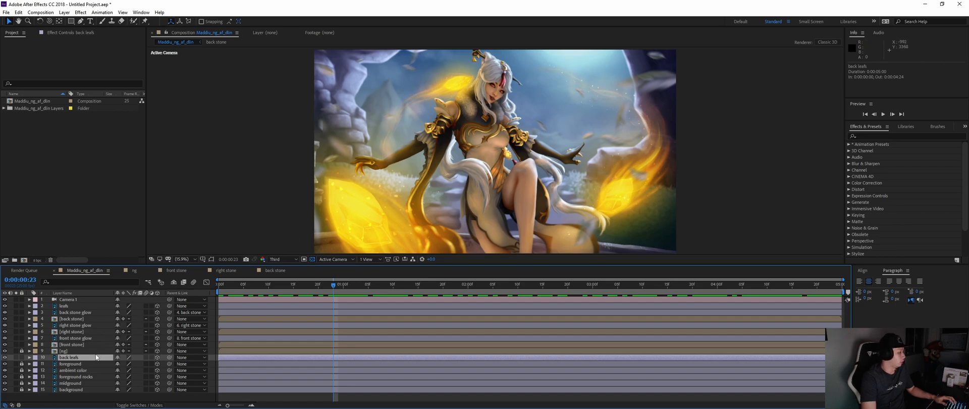
pyautogui.press('p')
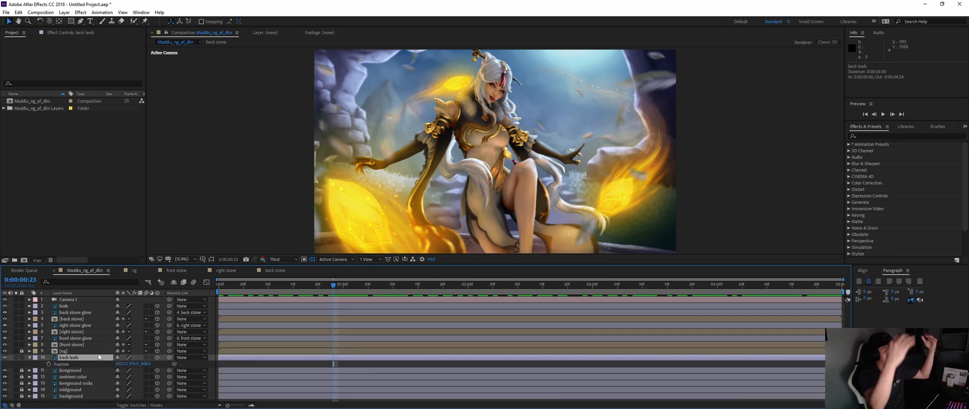
pyautogui.moveTo(332, 287); pyautogui.dragTo(179, 288)
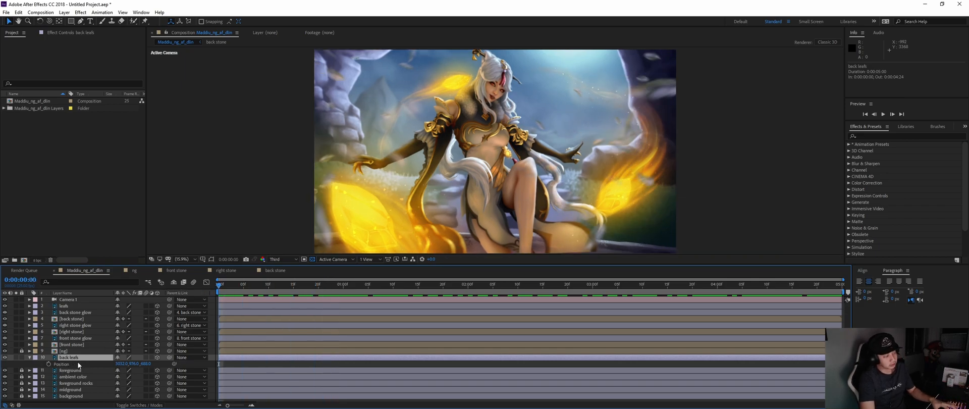
pyautogui.click(49, 364)
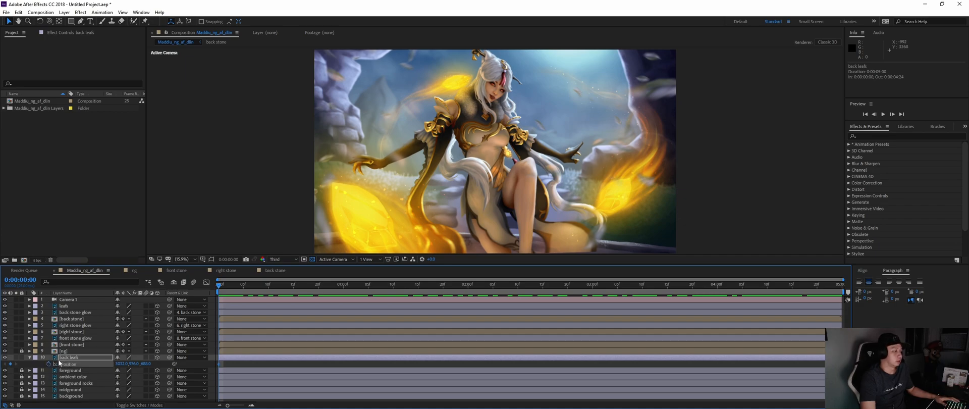
pyautogui.moveTo(225, 282); pyautogui.dragTo(839, 285)
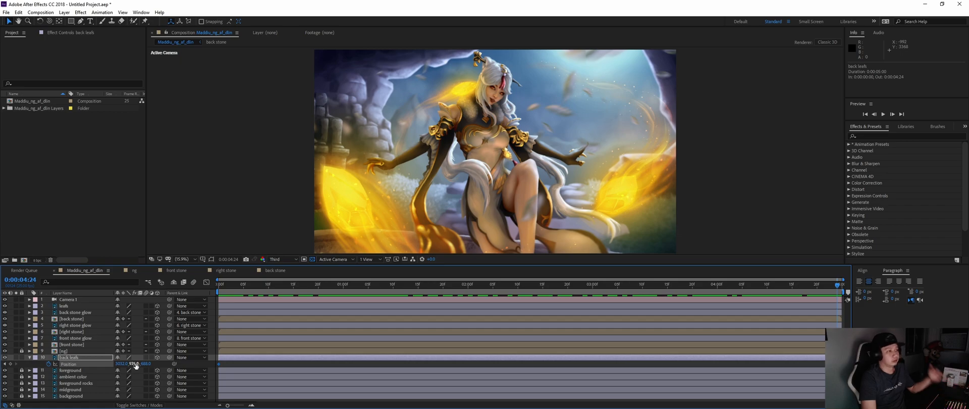
pyautogui.moveTo(139, 363); pyautogui.dragTo(142, 363)
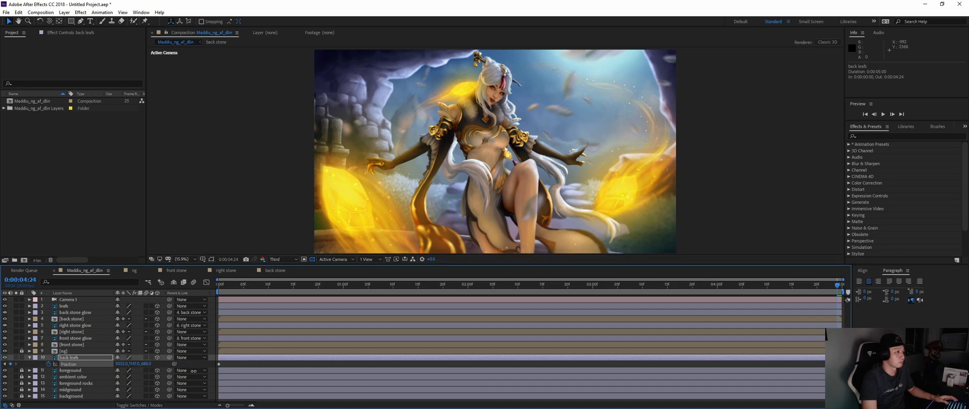
# Step: Preview the falling back leafs in the full scene, and solo the layer to play back its motion alone
pyautogui.moveTo(838, 286); pyautogui.dragTo(457, 291)
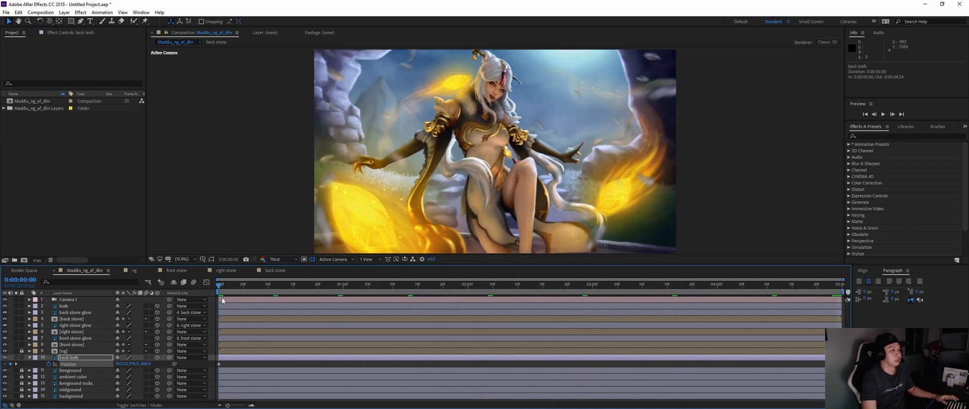
pyautogui.press('space')
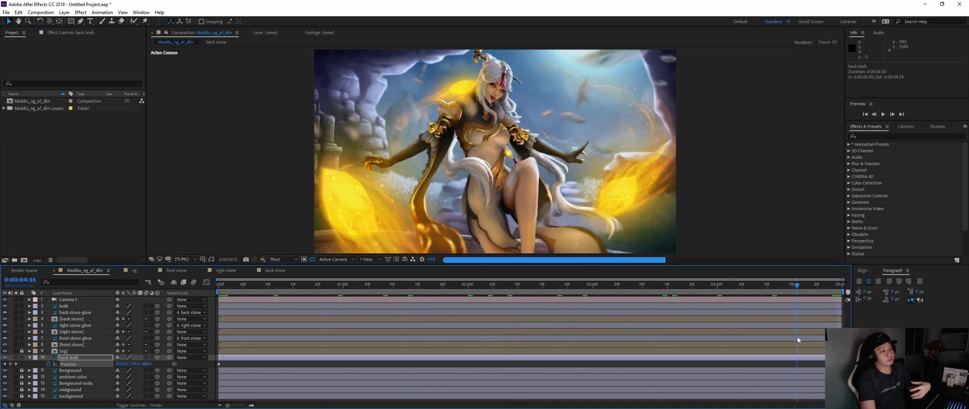
pyautogui.moveTo(587, 321); pyautogui.dragTo(258, 296)
pyautogui.click(16, 358)
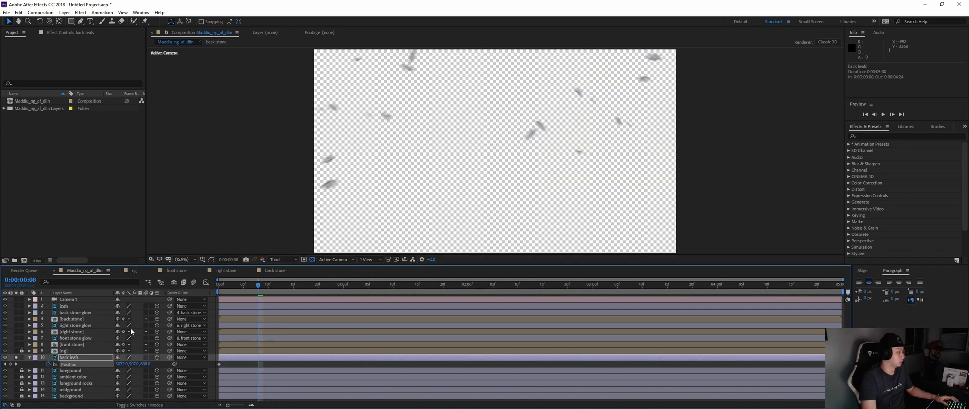
pyautogui.press('space')
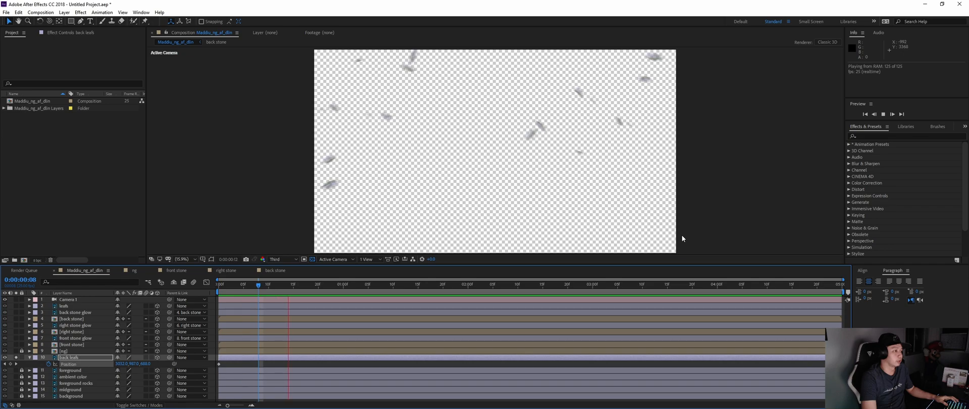
# Step: Stop the preview, turn off solo for the back leafs layer, and play the full composition
pyautogui.press('space')
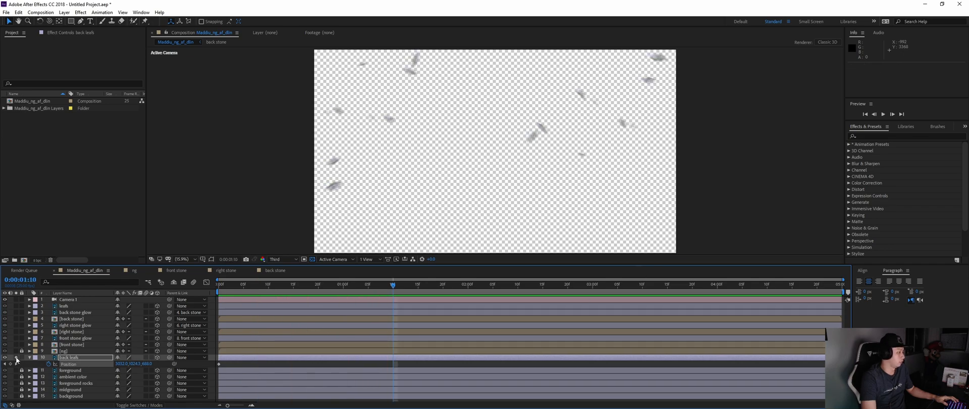
pyautogui.click(16, 357)
pyautogui.press('space')
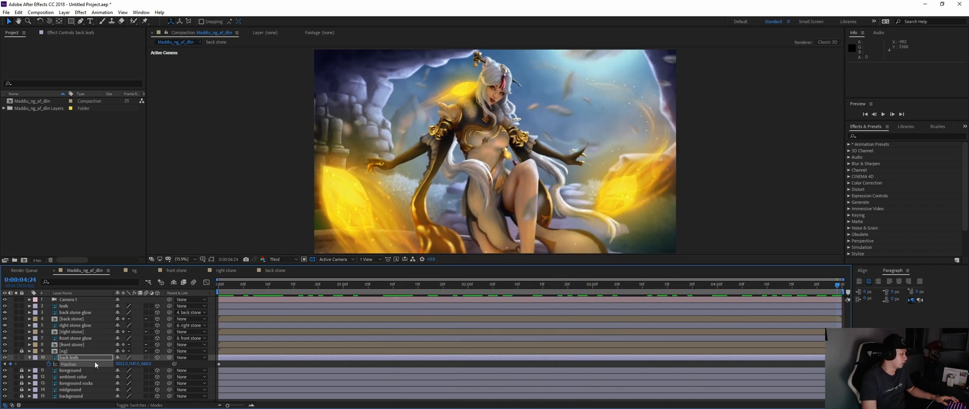
# Step: Increase the back leafs layer's X and Y Position at 0:00:04:24 and preview its drift from the start
pyautogui.moveTo(136, 363); pyautogui.dragTo(170, 364)
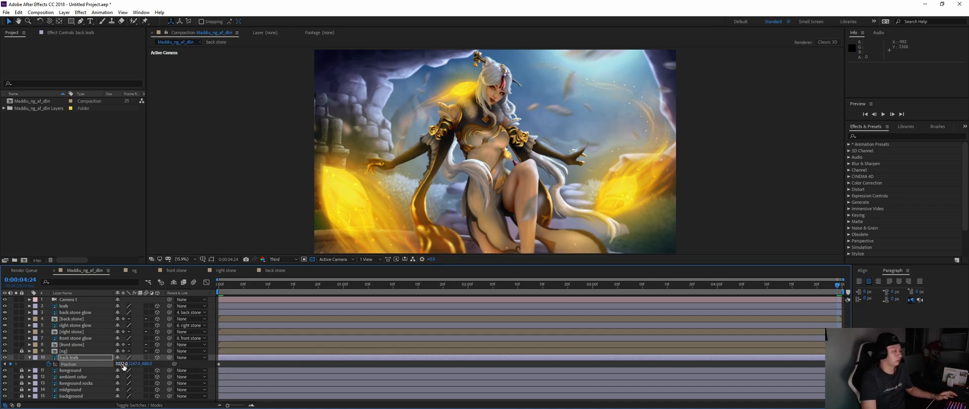
pyautogui.moveTo(123, 363); pyautogui.dragTo(127, 364)
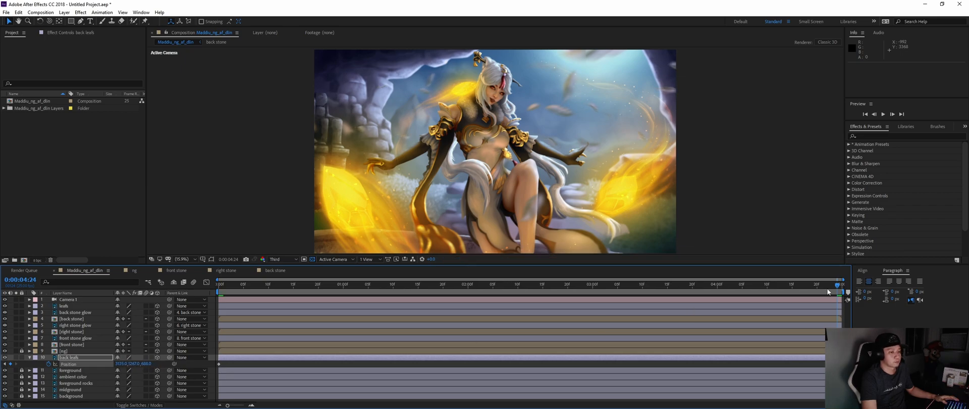
pyautogui.moveTo(817, 285); pyautogui.dragTo(250, 284)
pyautogui.press('space')
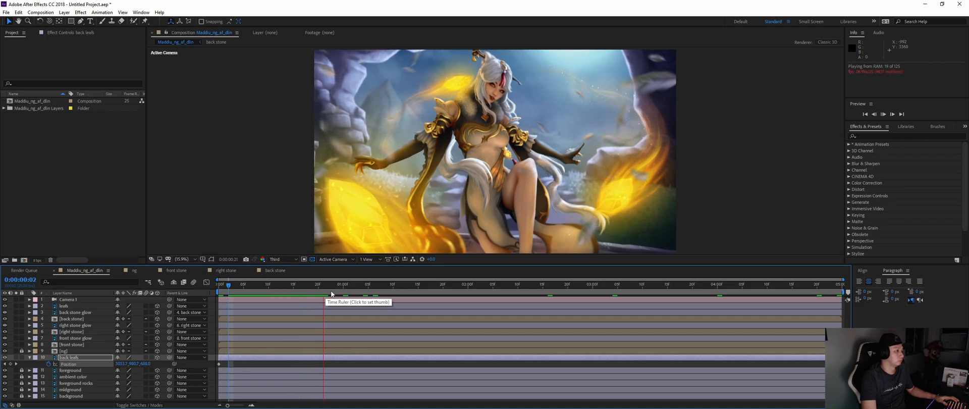
pyautogui.moveTo(328, 286); pyautogui.dragTo(273, 294)
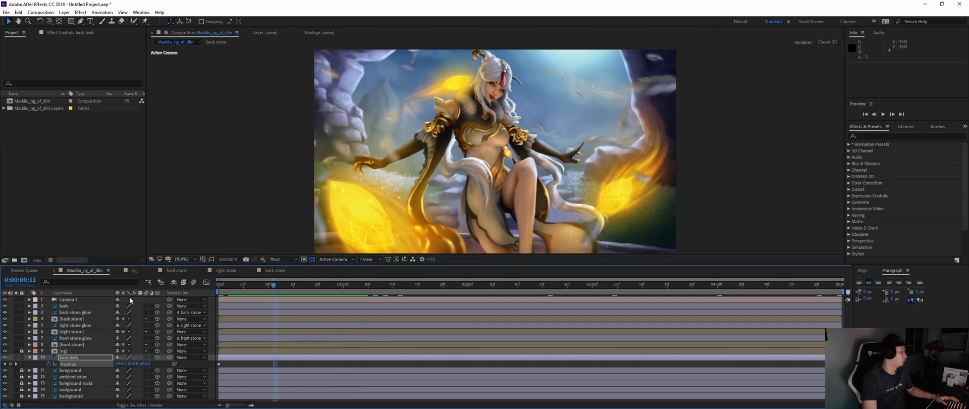
pyautogui.click(77, 306)
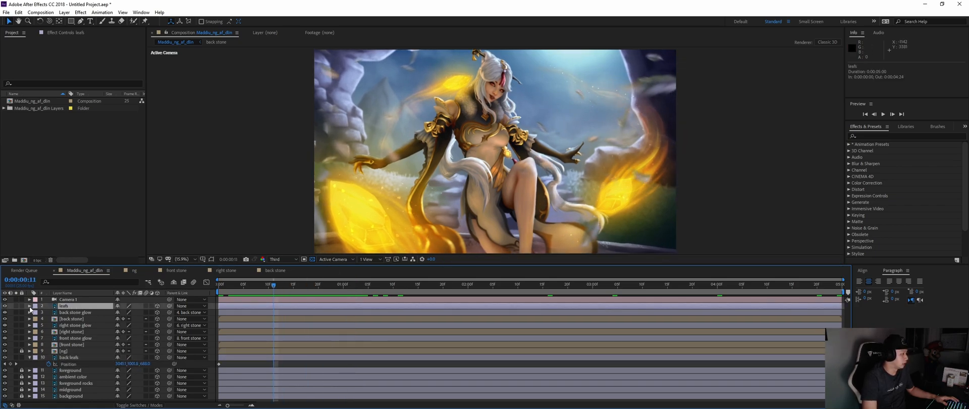
pyautogui.click(74, 358)
pyautogui.click(21, 357)
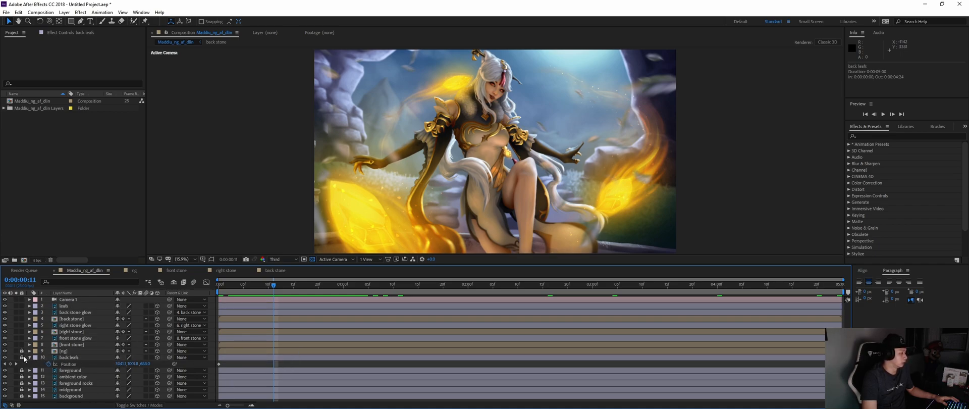
pyautogui.click(81, 356)
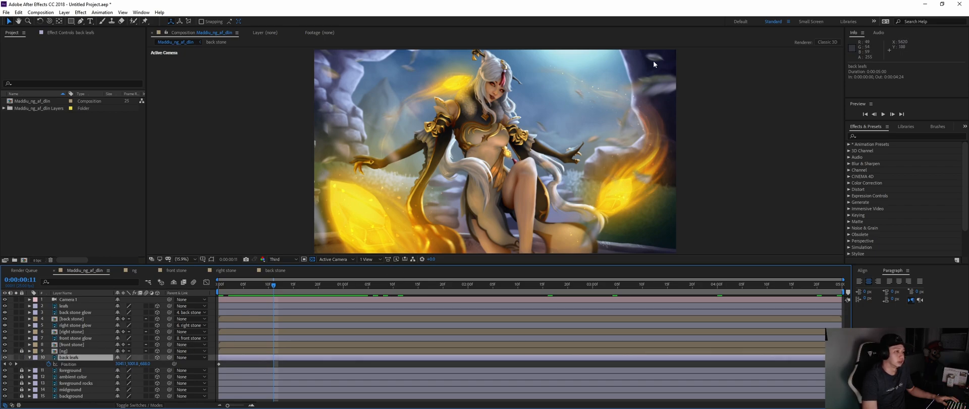
pyautogui.moveTo(407, 68); pyautogui.dragTo(408, 74)
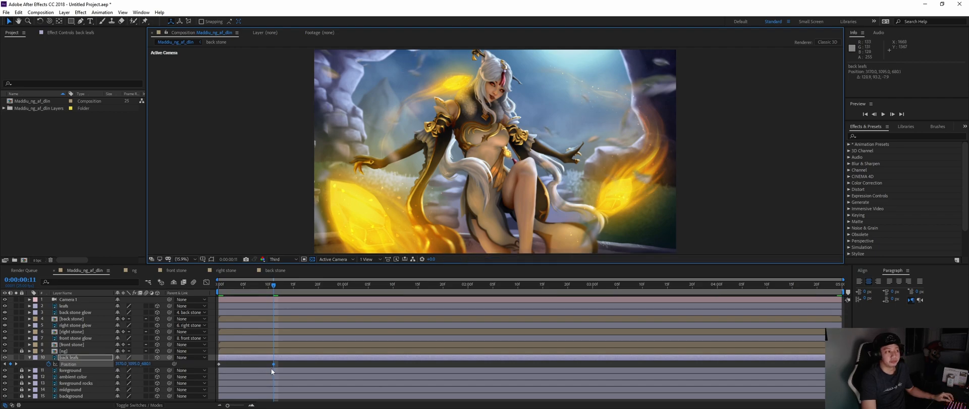
pyautogui.hotkey('ctrl', 'z')
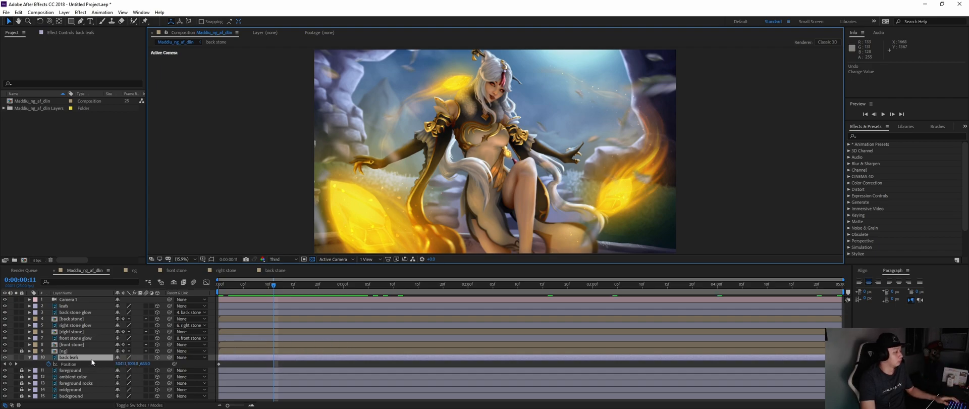
# Step: Collapse the back leafs layer's properties and lock the layer
pyautogui.click(29, 357)
pyautogui.click(22, 357)
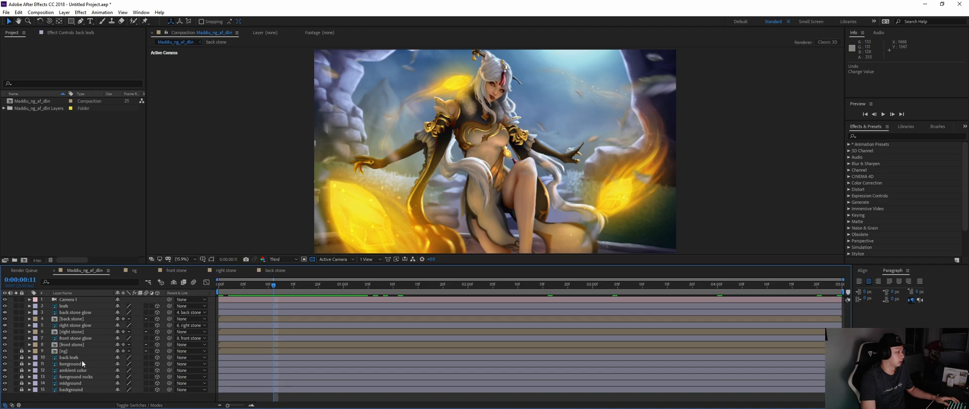
# Step: Add a Position keyframe to the leafs layer at 0:00:00:00
pyautogui.click(82, 306)
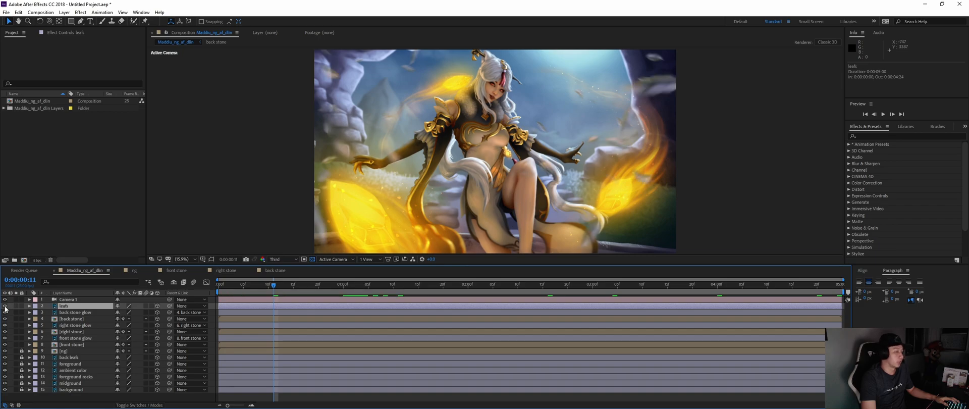
pyautogui.press('p')
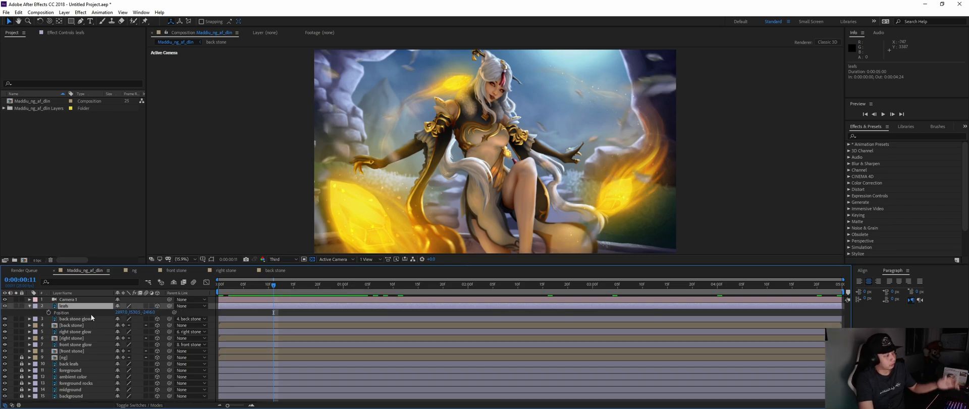
pyautogui.press('Home')
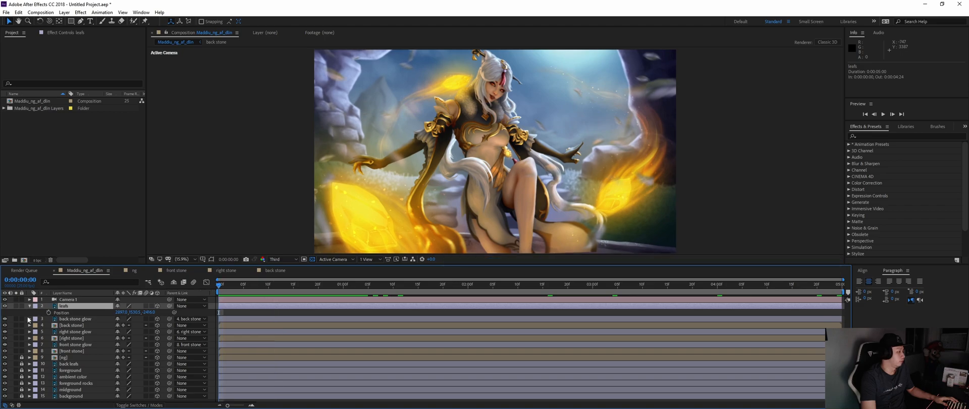
pyautogui.click(49, 312)
# Step: Add an end Position keyframe at 0:00:04:24 that shifts the leafs layer downward and to the right, and preview the motion
pyautogui.moveTo(218, 284); pyautogui.dragTo(868, 321)
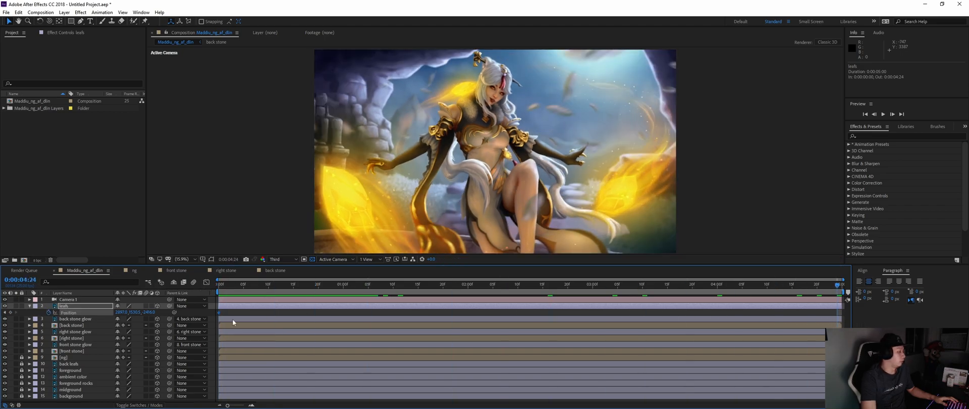
pyautogui.moveTo(134, 312); pyautogui.dragTo(234, 330)
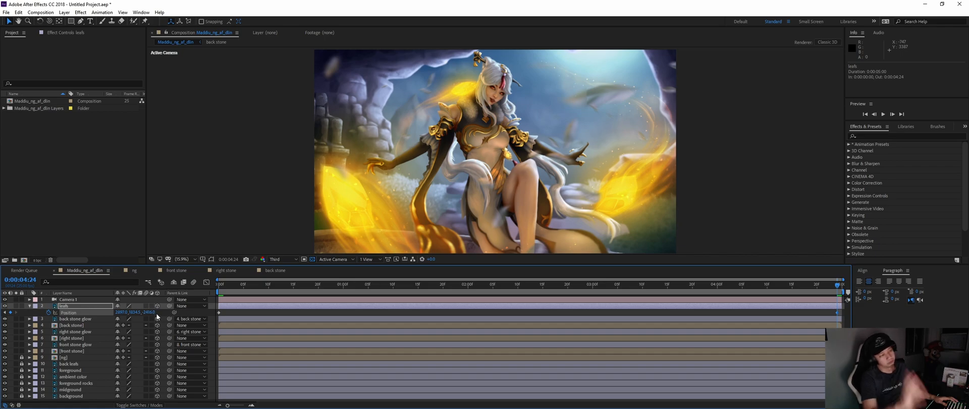
pyautogui.moveTo(121, 312); pyautogui.dragTo(178, 318)
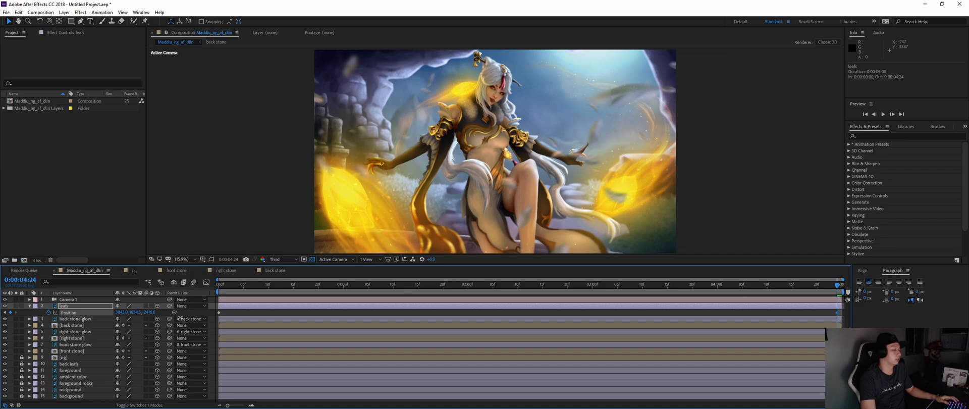
pyautogui.click(229, 285)
pyautogui.moveTo(233, 286); pyautogui.dragTo(508, 322)
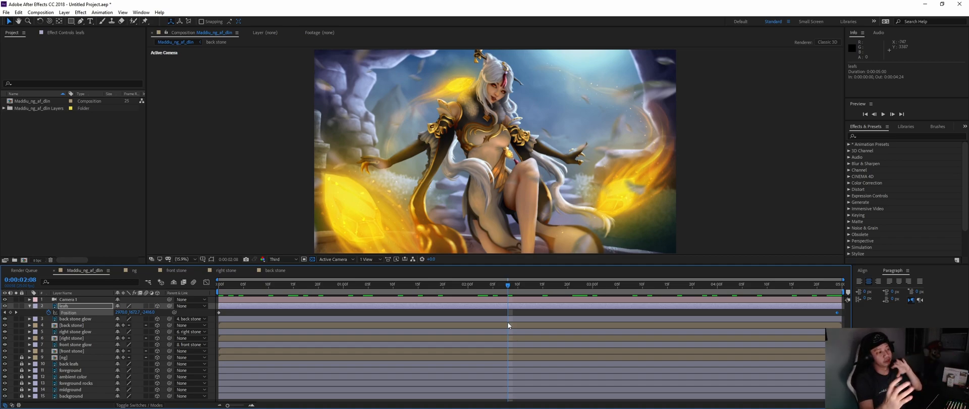
pyautogui.press('space')
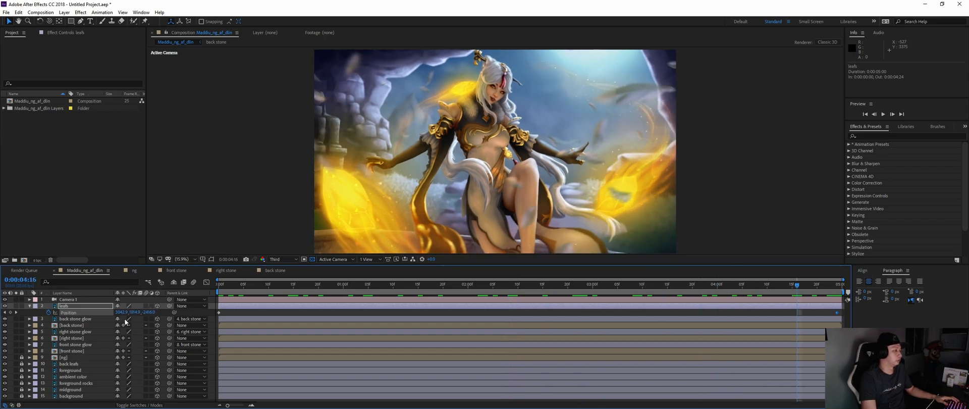
pyautogui.moveTo(121, 316); pyautogui.dragTo(182, 316)
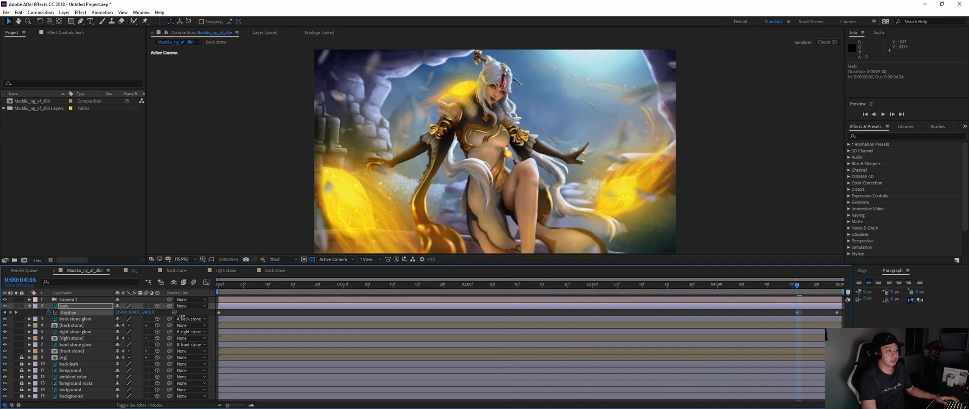
pyautogui.press('space')
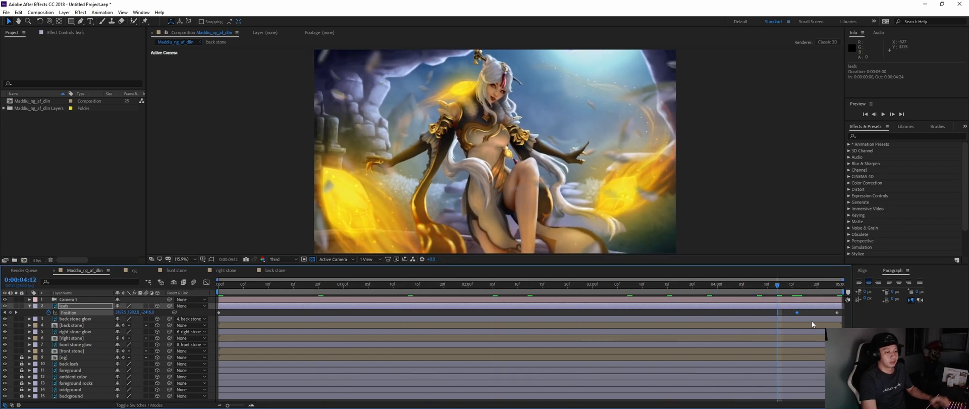
pyautogui.moveTo(804, 311); pyautogui.dragTo(786, 316)
pyautogui.press('Delete')
pyautogui.press('space')
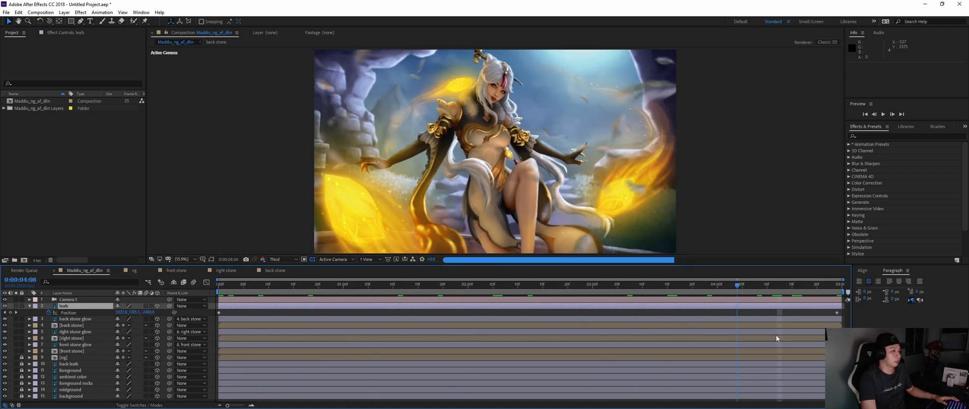
# Step: Increase the leafs layer's Position further at its 0:00:04:24 keyframe to widen the drift
pyautogui.moveTo(136, 313); pyautogui.dragTo(158, 329)
pyautogui.moveTo(241, 321); pyautogui.dragTo(187, 323)
pyautogui.moveTo(131, 313); pyautogui.dragTo(166, 314)
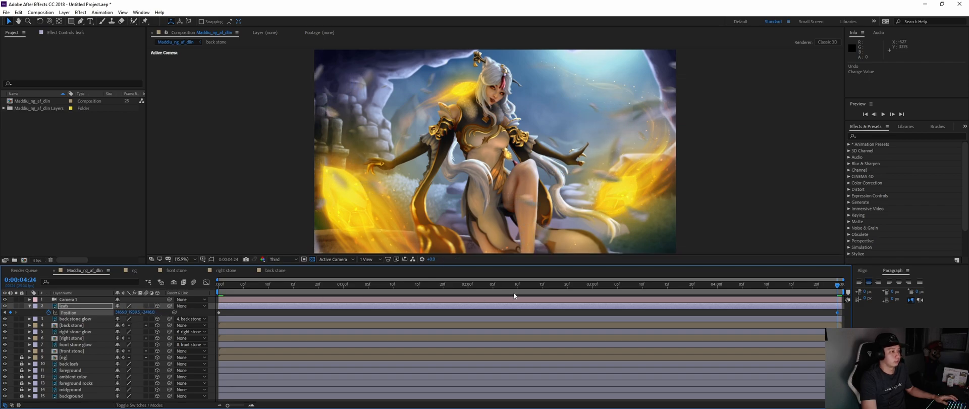
# Step: Scrub and play through the timeline to examine how the front leaves drift across the scene
pyautogui.moveTo(394, 287); pyautogui.dragTo(173, 298)
pyautogui.press('space')
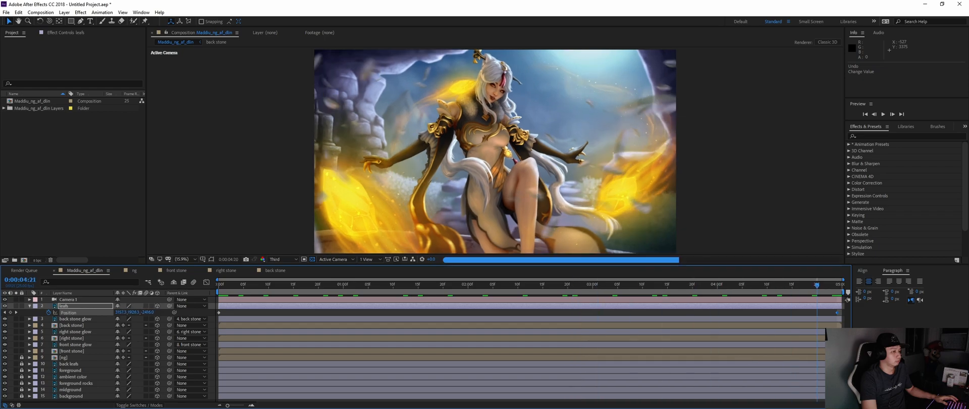
pyautogui.moveTo(467, 352); pyautogui.dragTo(278, 348)
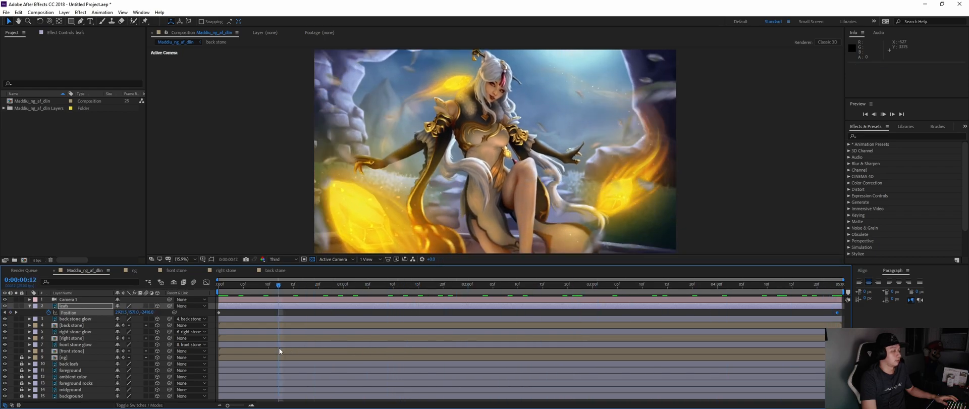
pyautogui.press('space')
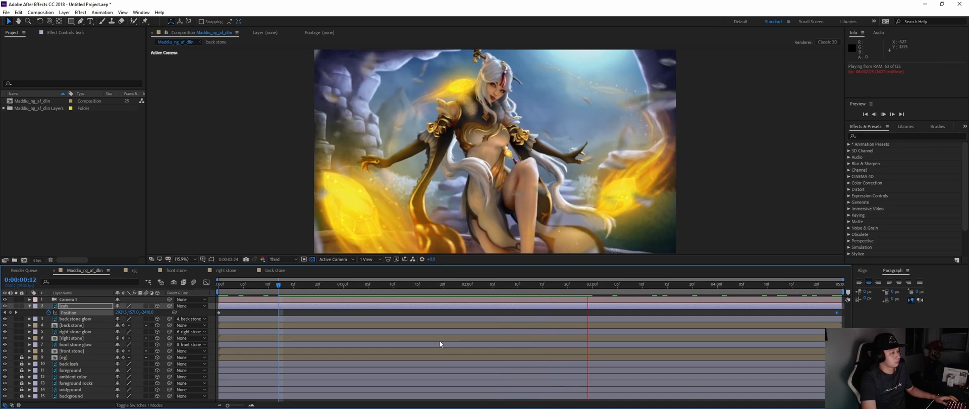
pyautogui.press('space')
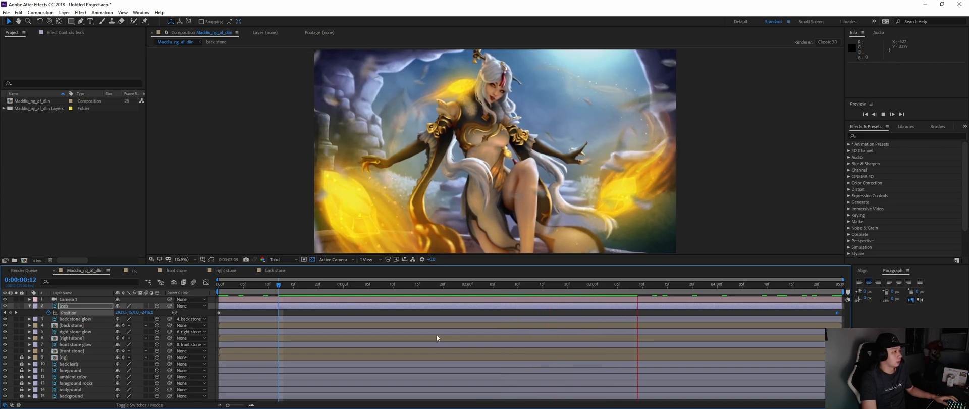
pyautogui.moveTo(278, 285); pyautogui.dragTo(400, 299)
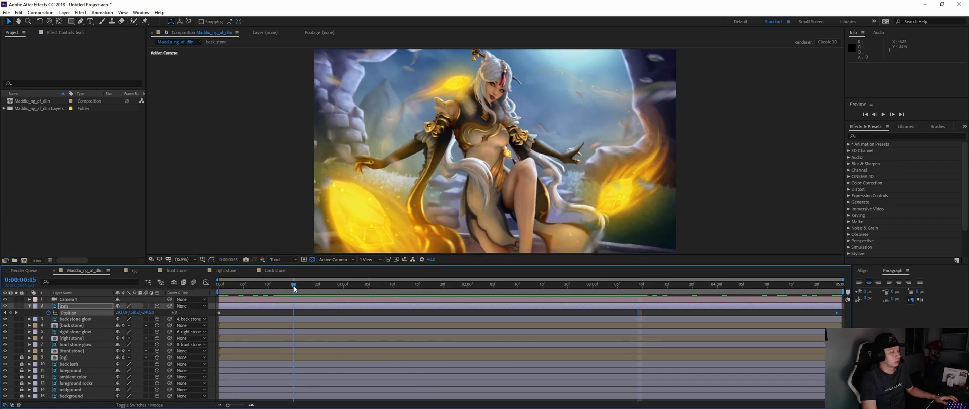
pyautogui.press('pagedown')
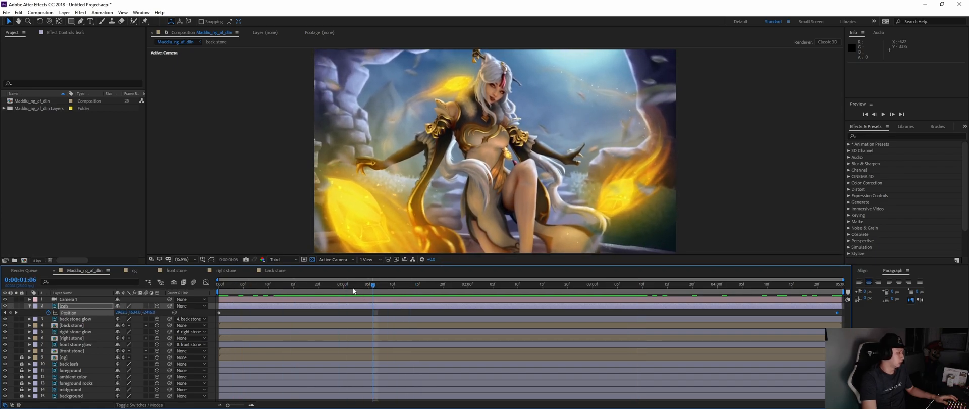
# Step: Save the project to the Desktop as ddi23CardDemo.aep and lock the leafs layer
pyautogui.hotkey('ctrl', 's')
pyautogui.moveTo(480, 45); pyautogui.dragTo(968, 71)
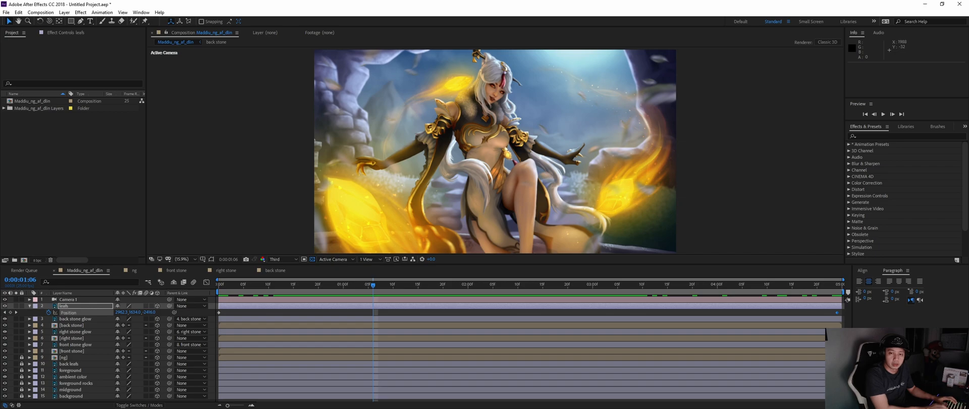
pyautogui.press('space')
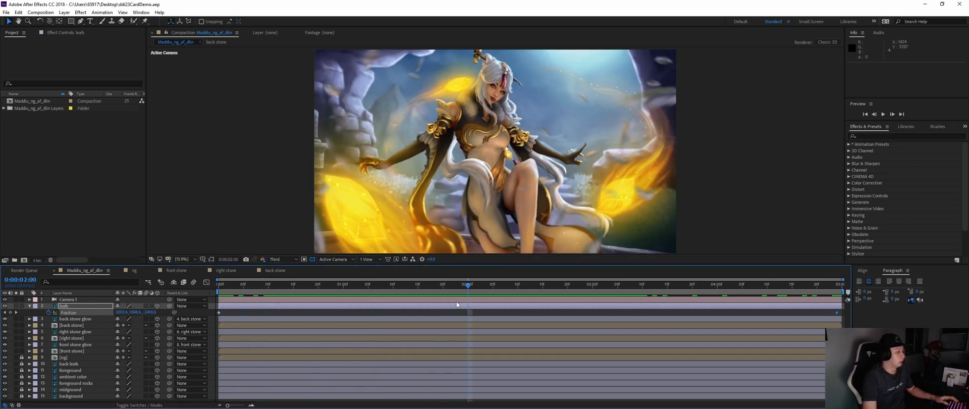
pyautogui.click(21, 305)
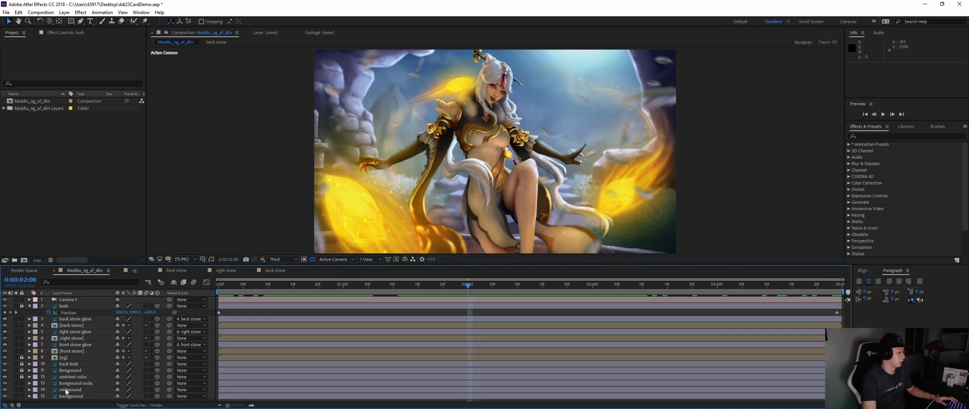
# Step: Apply the Fast Box Blur effect to the background layer
pyautogui.click(80, 396)
pyautogui.click(902, 136)
pyautogui.write('fast')
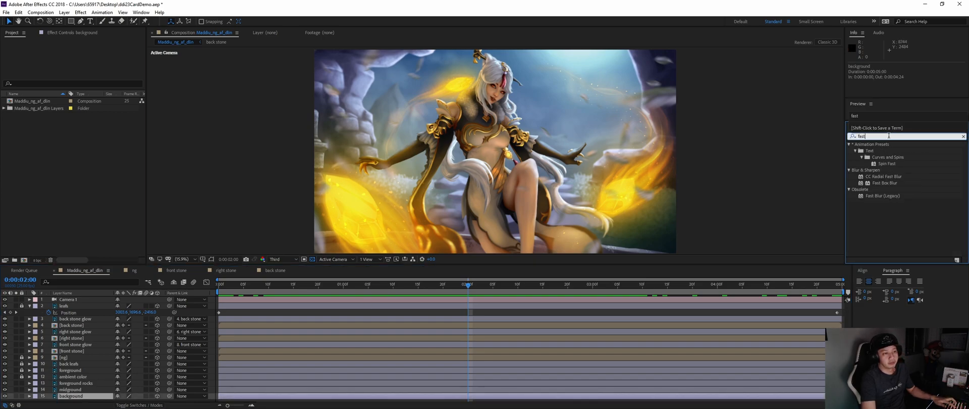
pyautogui.click(887, 183)
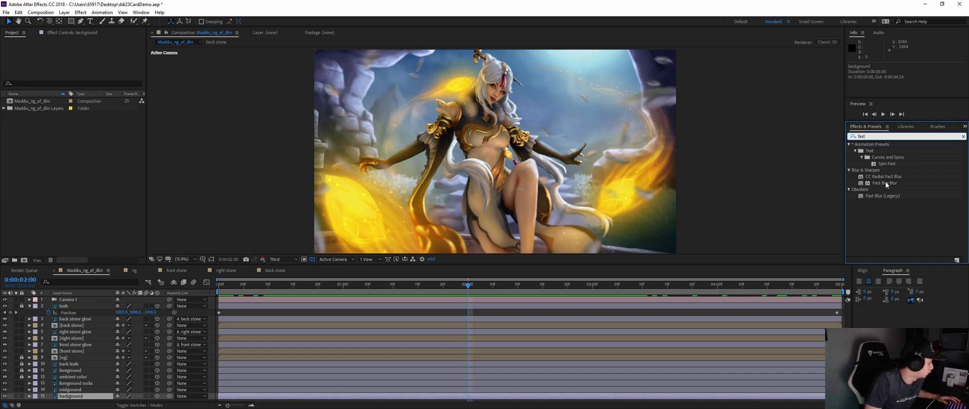
pyautogui.doubleClick(886, 183)
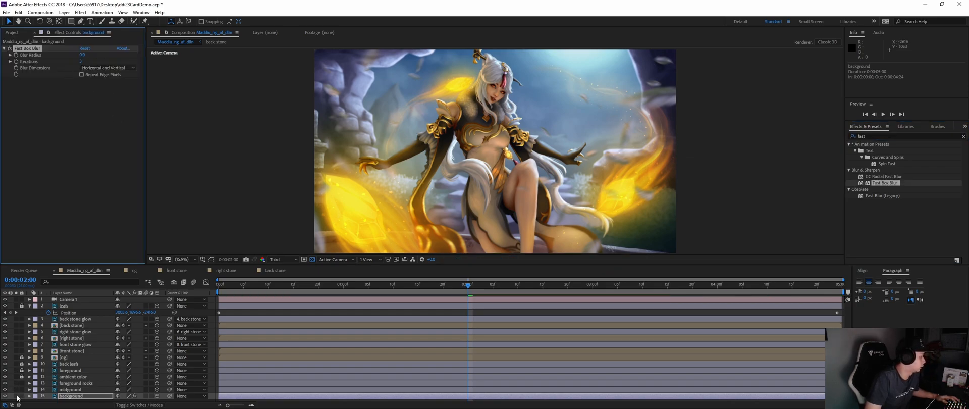
# Step: Try adjusting the Blur Radius with the background layer soloed, and undo both changes
pyautogui.click(15, 396)
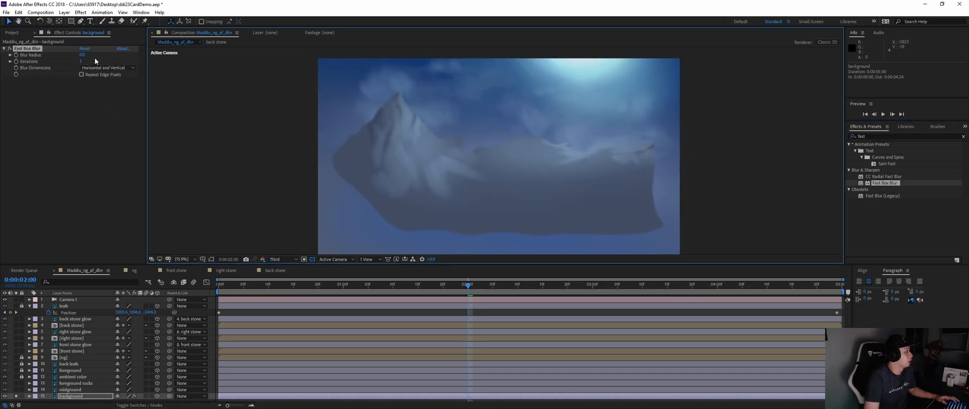
pyautogui.moveTo(83, 57); pyautogui.dragTo(91, 56)
pyautogui.hotkey('ctrl', 'z')
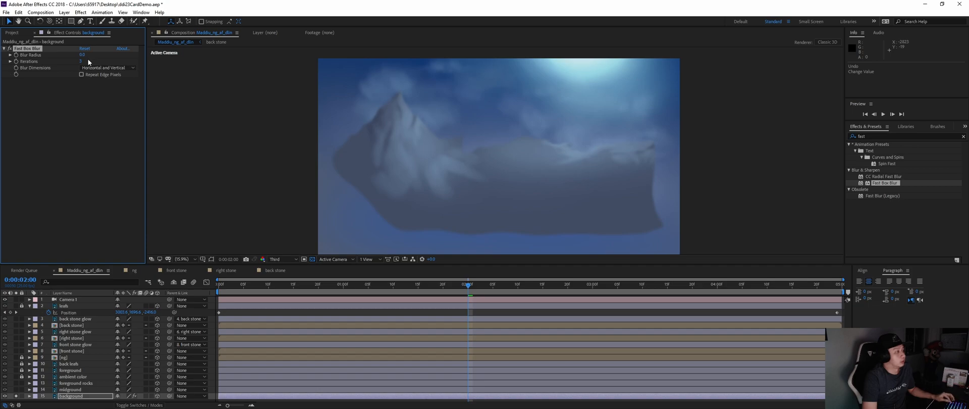
pyautogui.hotkey('ctrl', 'z')
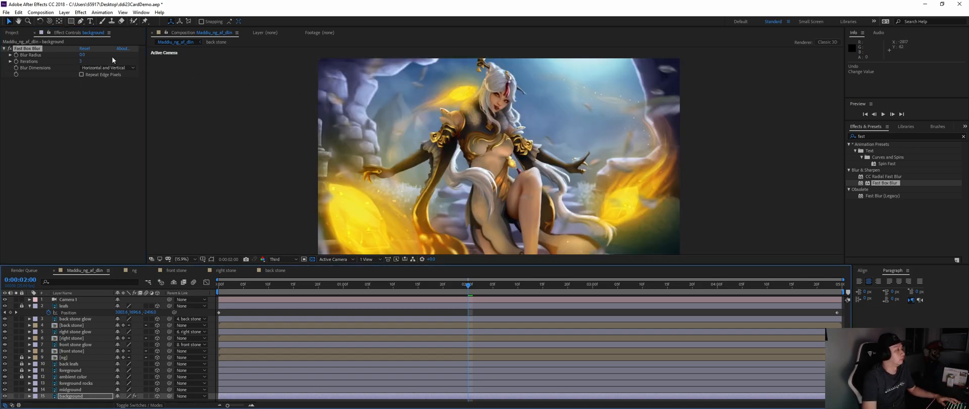
# Step: Try Blur Radius values of 5 and 10 on the background layer and compare the close-up with the effect switched off
pyautogui.click(83, 56)
pyautogui.write('5')
pyautogui.press('Return')
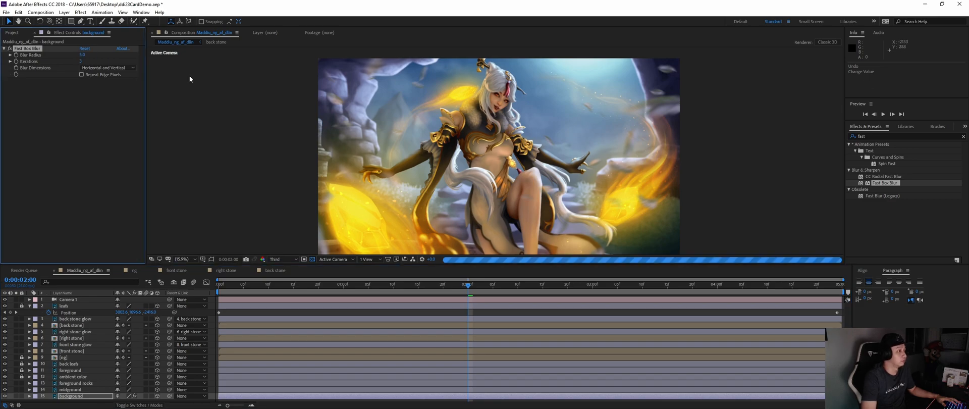
pyautogui.click(82, 55)
pyautogui.write('10')
pyautogui.press('Return')
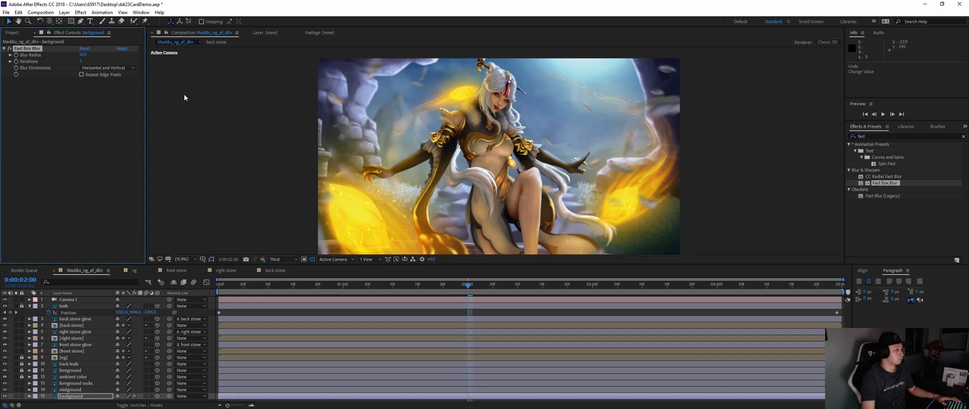
pyautogui.scroll(3, 395, 99)
pyautogui.moveTo(316, 66); pyautogui.dragTo(397, 147)
pyautogui.click(10, 50)
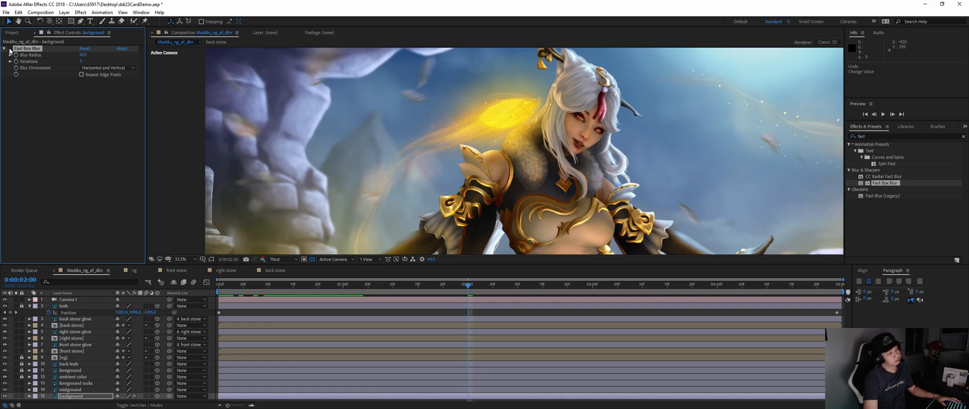
# Step: Test a Blur Radius of 20 on the background layer and settle on 15
pyautogui.click(83, 55)
pyautogui.write('20')
pyautogui.press('Return')
pyautogui.scroll(-1, 423, 144)
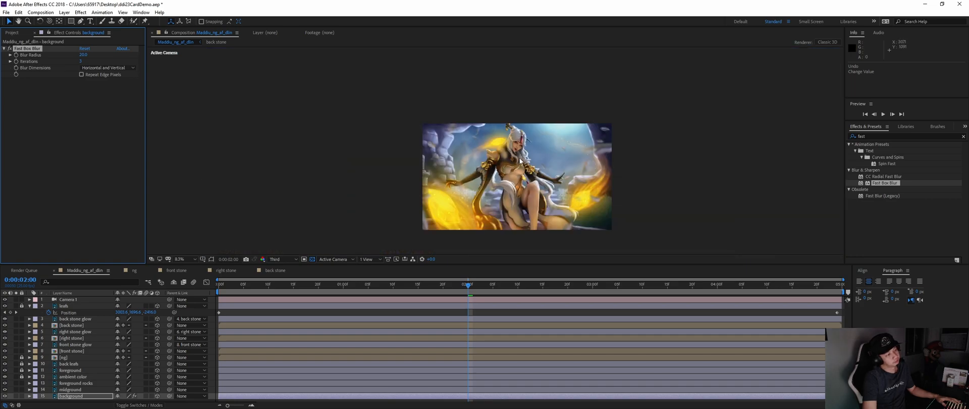
pyautogui.click(82, 55)
pyautogui.write('15')
pyautogui.press('Return')
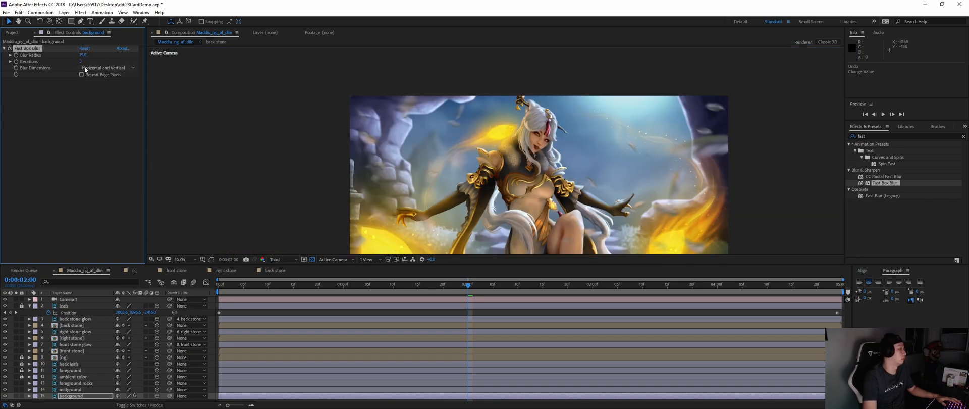
# Step: Copy the Fast Box Blur from the background layer to the midground layer and set its Blur Radius to 10
pyautogui.click(88, 389)
pyautogui.click(79, 384)
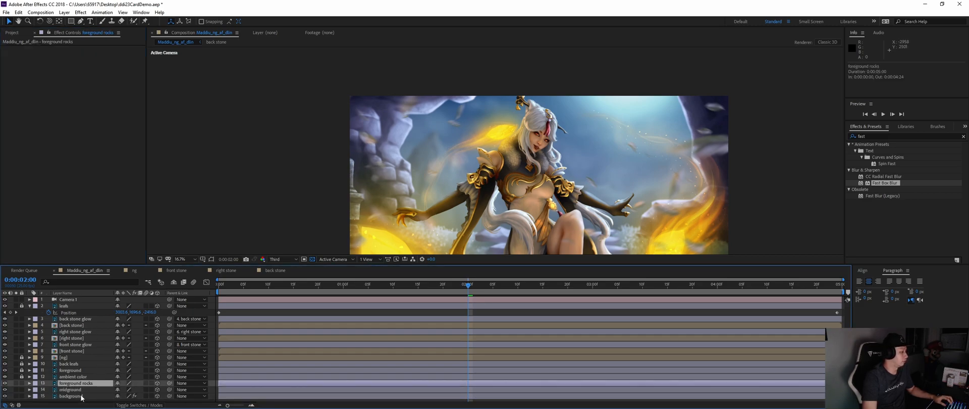
pyautogui.click(83, 396)
pyautogui.click(36, 48)
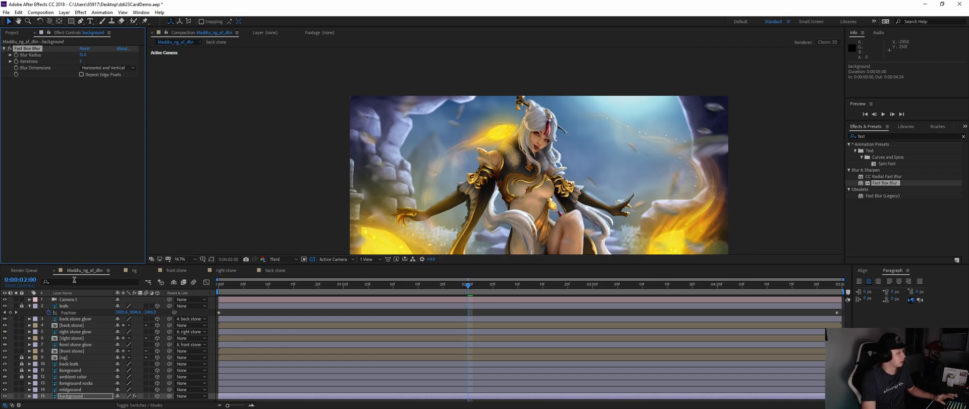
pyautogui.click(84, 389)
pyautogui.hotkey('ctrl', 'v')
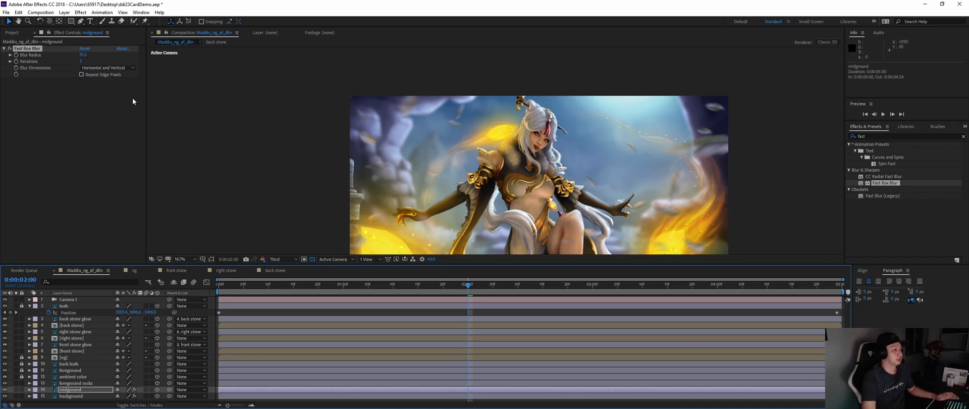
pyautogui.click(83, 55)
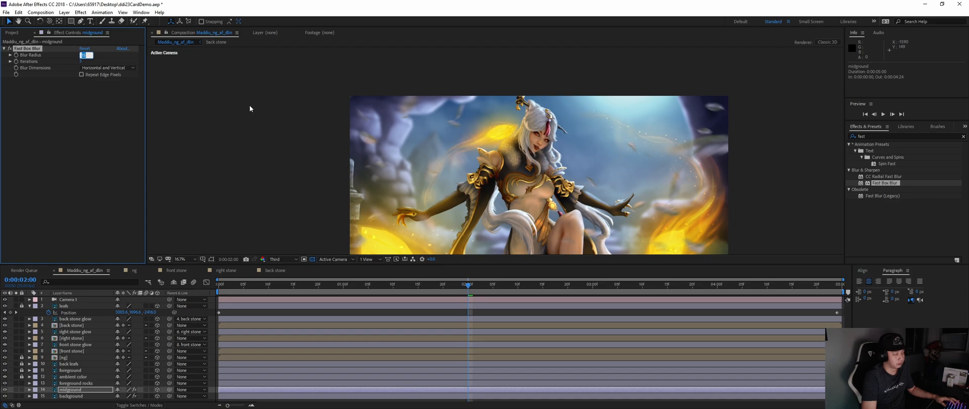
pyautogui.press('Return')
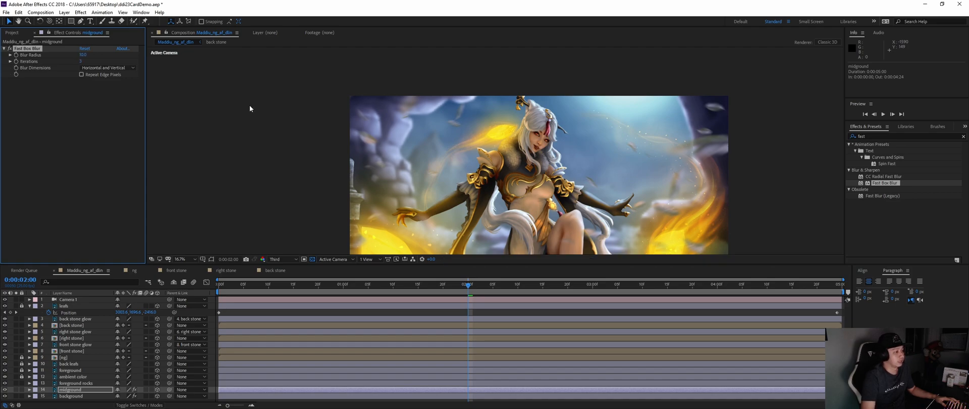
# Step: Paste the Fast Box Blur onto the foreground rocks layer and set its Blur Radius to 8
pyautogui.click(79, 385)
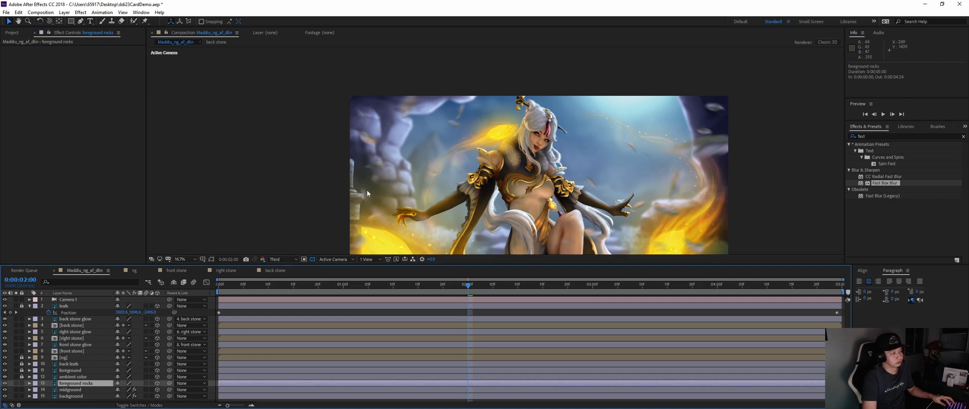
pyautogui.hotkey('ctrl', 'v')
pyautogui.click(94, 53)
pyautogui.write('8')
pyautogui.press('Return')
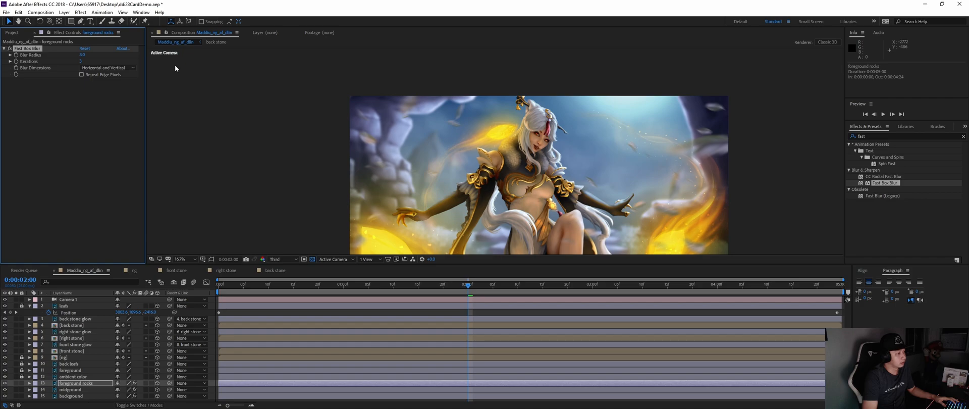
# Step: Preview the blurred background in motion at Third resolution, with the whole composition fitted in the viewer
pyautogui.click(460, 286)
pyautogui.moveTo(460, 285); pyautogui.dragTo(572, 286)
pyautogui.press('space')
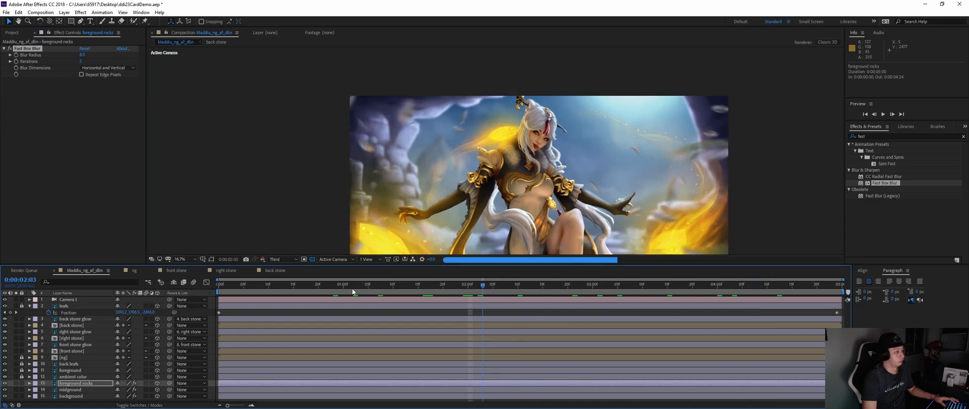
pyautogui.click(276, 260)
pyautogui.click(280, 267)
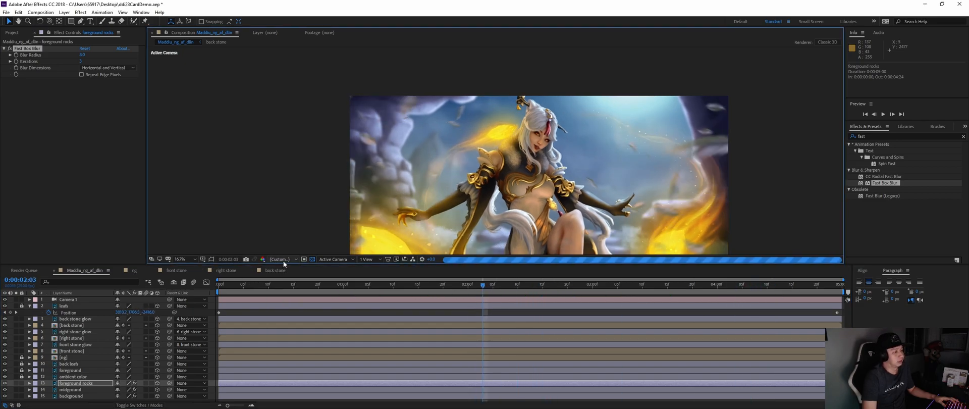
pyautogui.click(281, 260)
pyautogui.click(281, 294)
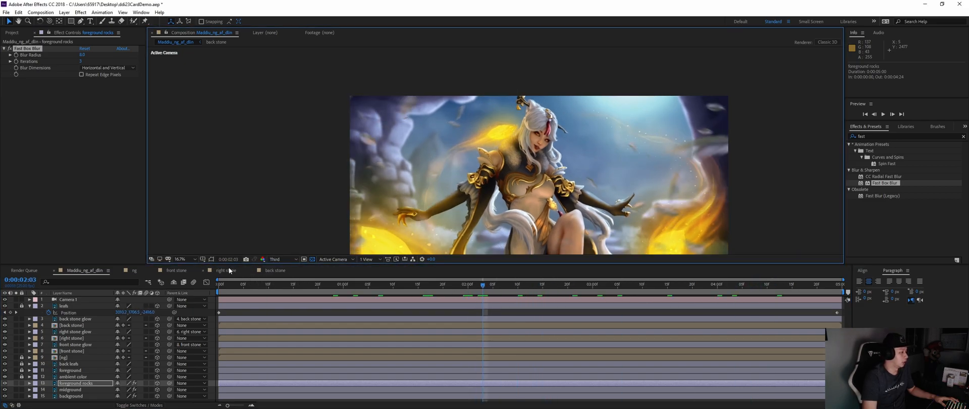
pyautogui.click(187, 259)
pyautogui.click(189, 275)
pyautogui.moveTo(487, 286); pyautogui.dragTo(596, 291)
pyautogui.press('space')
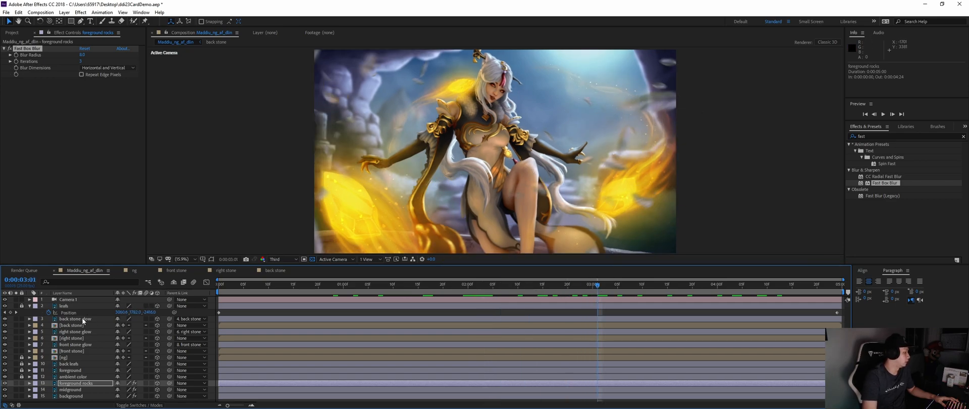
# Step: Unlock the leafs layer and paste the Fast Box Blur onto it with a Blur Radius of 15
pyautogui.click(64, 306)
pyautogui.hotkey('ctrl', 'v')
pyautogui.click(83, 55)
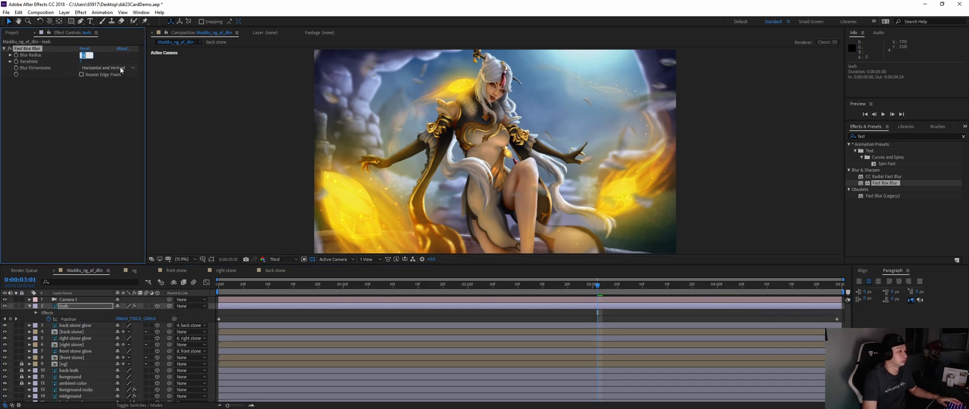
pyautogui.click(73, 130)
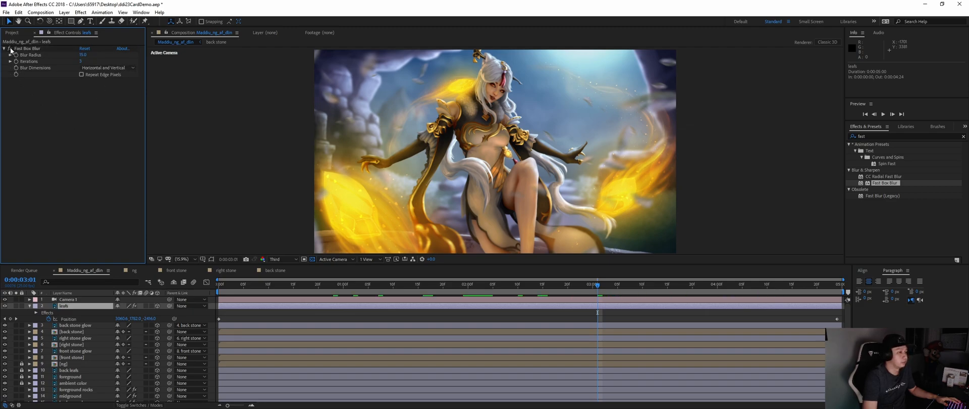
# Step: Preview the blurred front leaves across the timeline and save the project
pyautogui.click(702, 286)
pyautogui.moveTo(703, 289); pyautogui.dragTo(836, 290)
pyautogui.press('space')
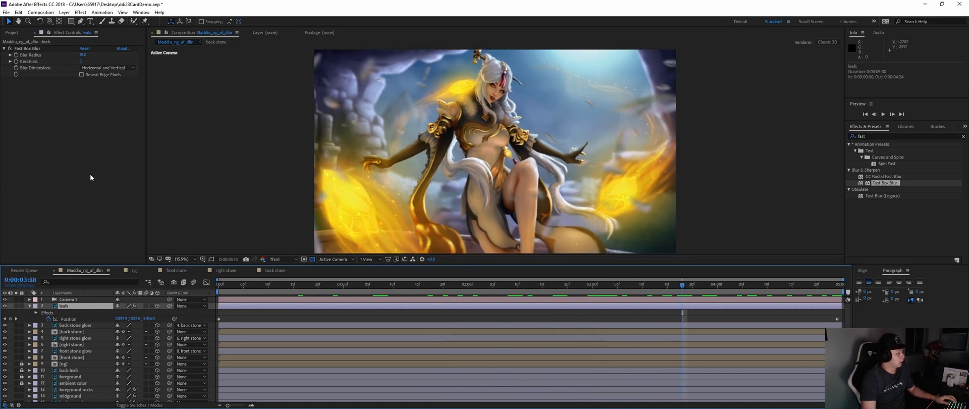
pyautogui.scroll(-2, 170, 197)
pyautogui.scroll(2, 171, 198)
pyautogui.scroll(-2, 170, 198)
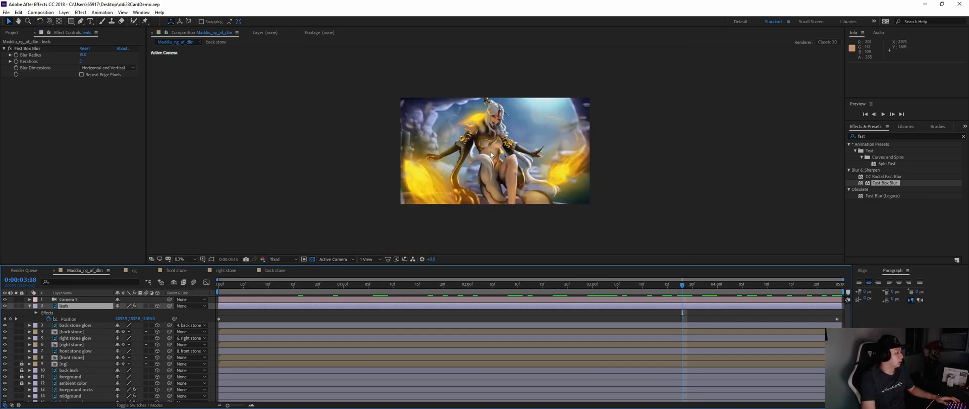
# Step: Collapse the leafs layer's properties and examine the blurred composition up close and from afar
pyautogui.click(30, 306)
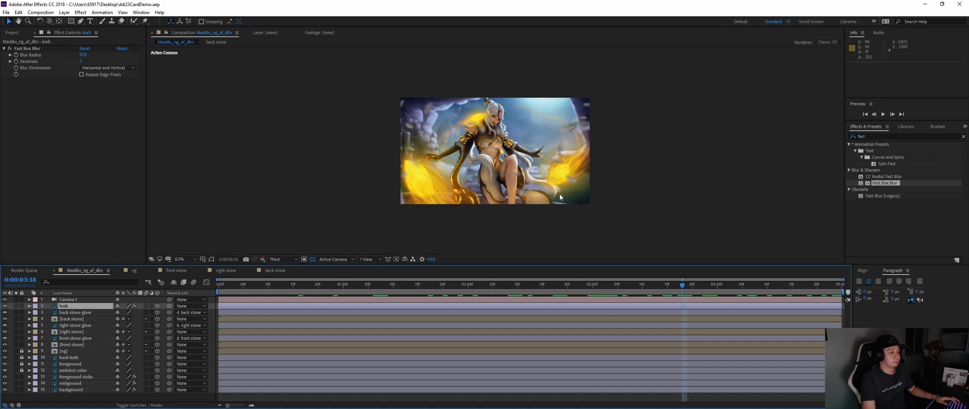
pyautogui.scroll(2, 495, 148)
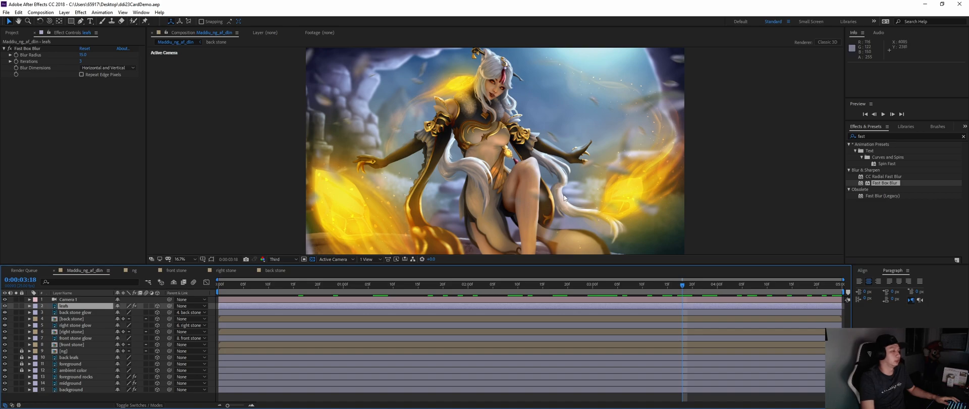
pyautogui.scroll(-2, 570, 200)
pyautogui.scroll(2, 569, 198)
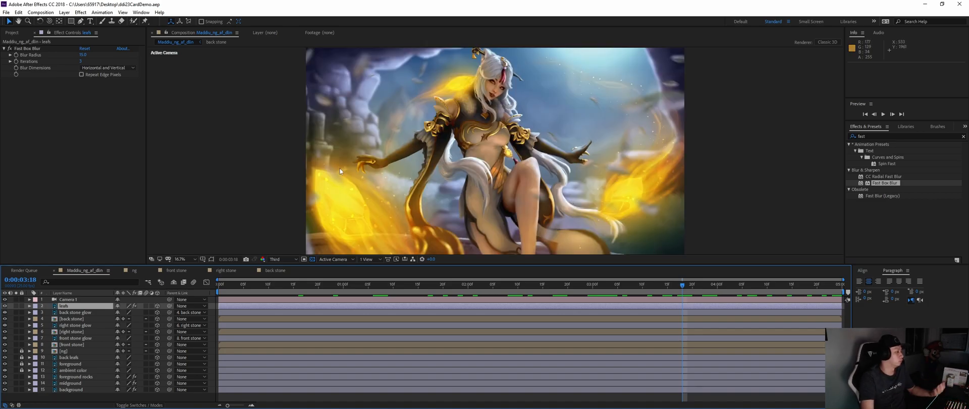
# Step: Solo the layers from front stone glow up to back stone glow to inspect them, and restore the full view
pyautogui.click(71, 339)
pyautogui.moveTo(15, 338); pyautogui.dragTo(14, 321)
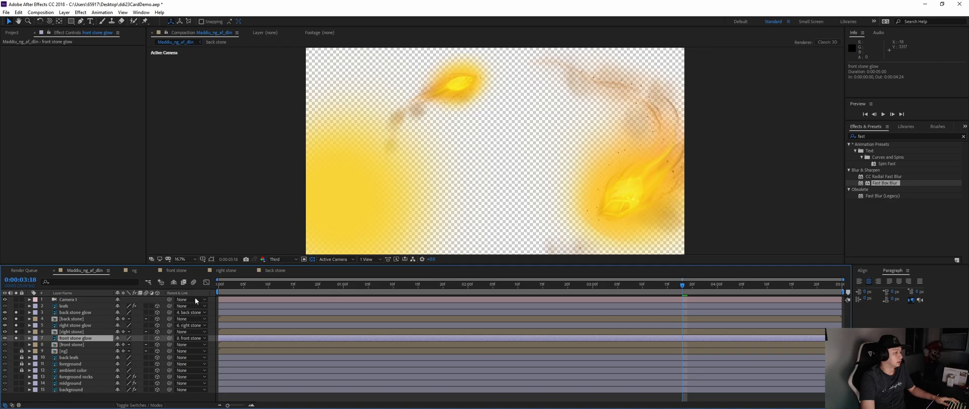
pyautogui.moveTo(17, 315); pyautogui.dragTo(16, 337)
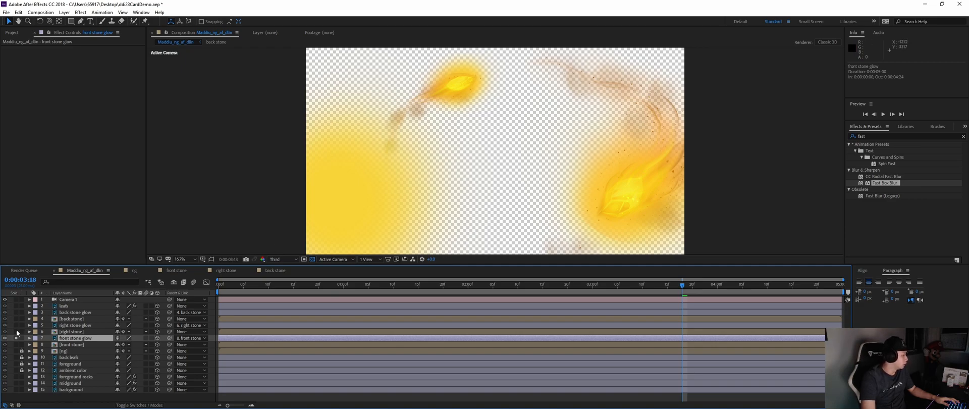
pyautogui.click(16, 338)
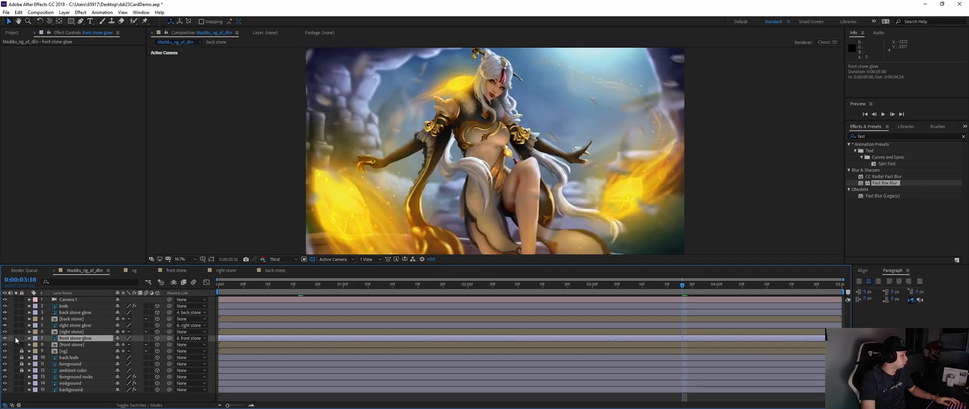
# Step: Solo the front stone, front stone glow and ng layers, and go to the first frame
pyautogui.click(95, 344)
pyautogui.moveTo(16, 344); pyautogui.dragTo(17, 338)
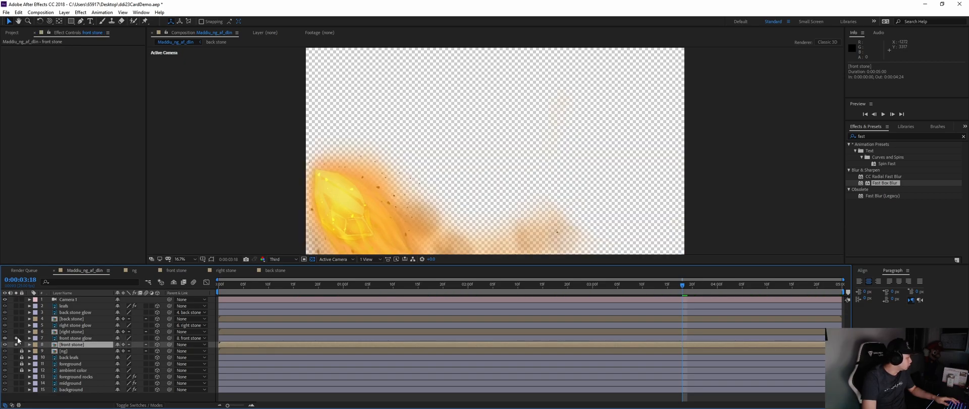
pyautogui.click(16, 350)
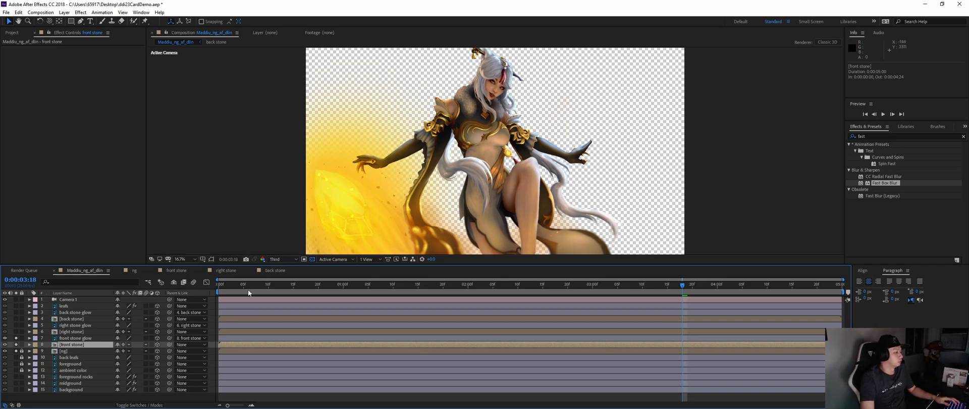
pyautogui.press('Home')
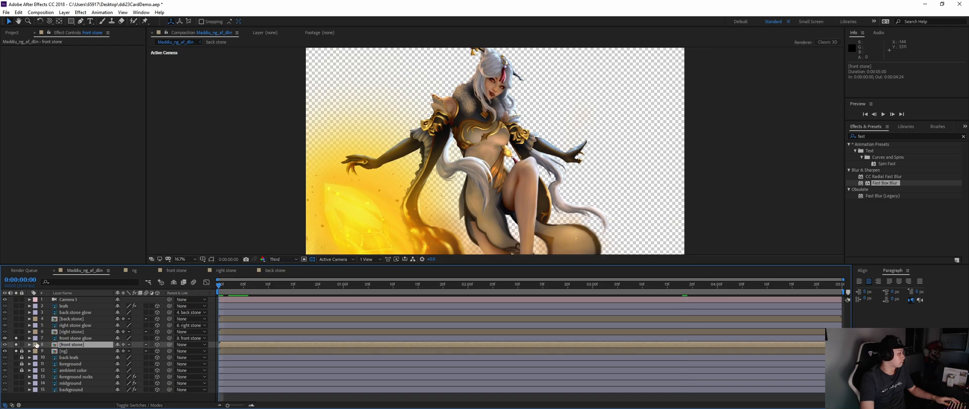
# Step: Reveal the Position and Rotation properties of the front stone layer
pyautogui.press('p')
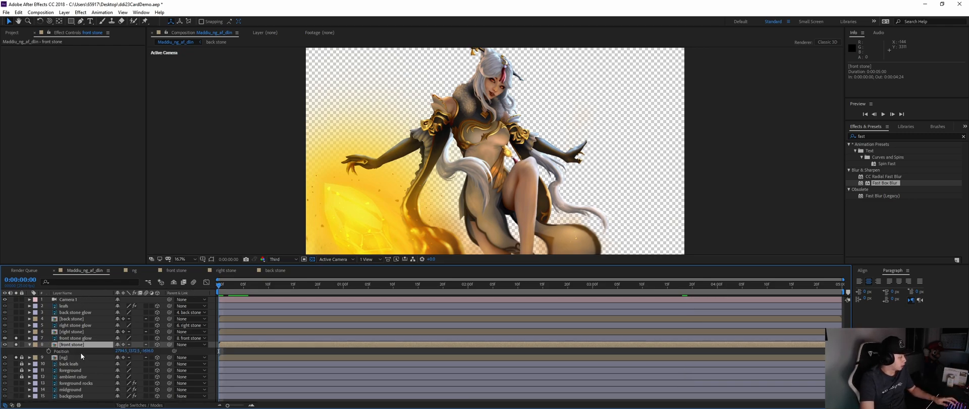
pyautogui.hotkey('shift', 'r')
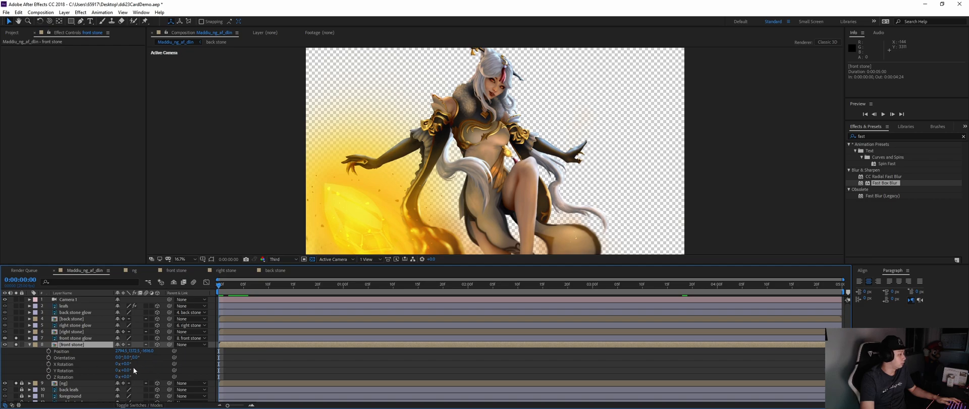
# Step: Try rotating the front stone about its Y and Z axes, and undo the rotations
pyautogui.moveTo(128, 371); pyautogui.dragTo(130, 377)
pyautogui.hotkey('ctrl', 'z')
pyautogui.hotkey('ctrl', 'z')
pyautogui.moveTo(132, 377); pyautogui.dragTo(132, 377)
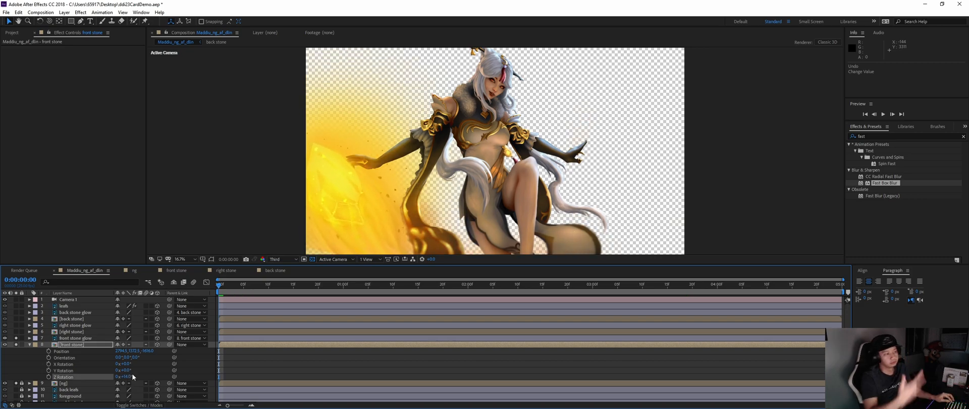
pyautogui.hotkey('ctrl', 'z')
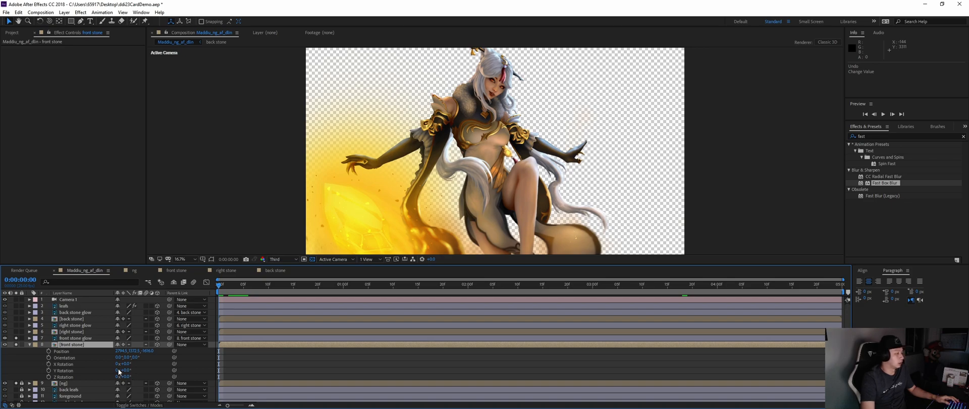
# Step: Keyframe the front stone's Position and Z Rotation from the first frame to 0:00:04:24, shifting it right and down and rotating it 15°
pyautogui.click(49, 350)
pyautogui.click(49, 377)
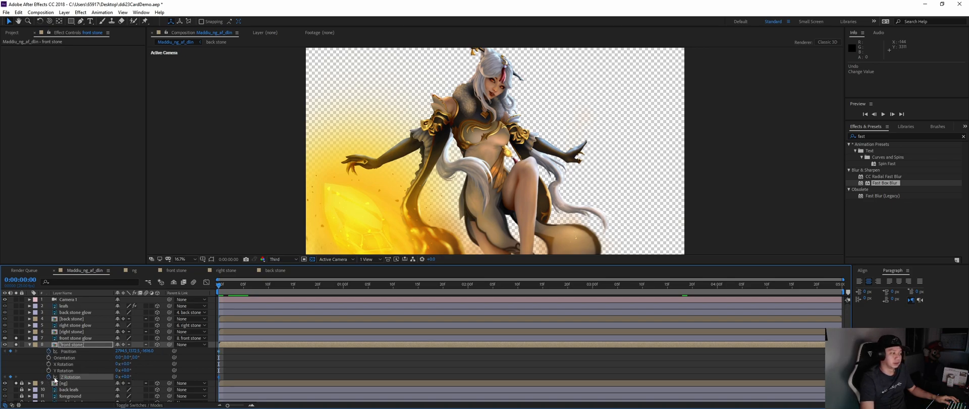
pyautogui.moveTo(222, 285); pyautogui.dragTo(840, 323)
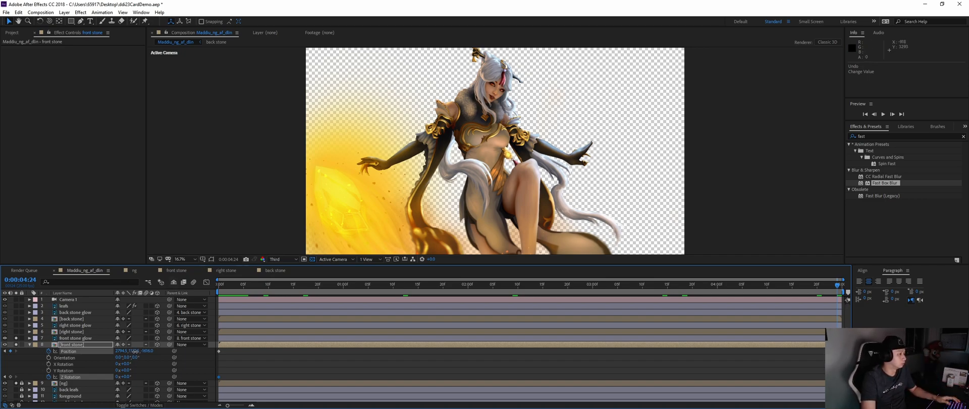
pyautogui.moveTo(121, 351); pyautogui.dragTo(192, 357)
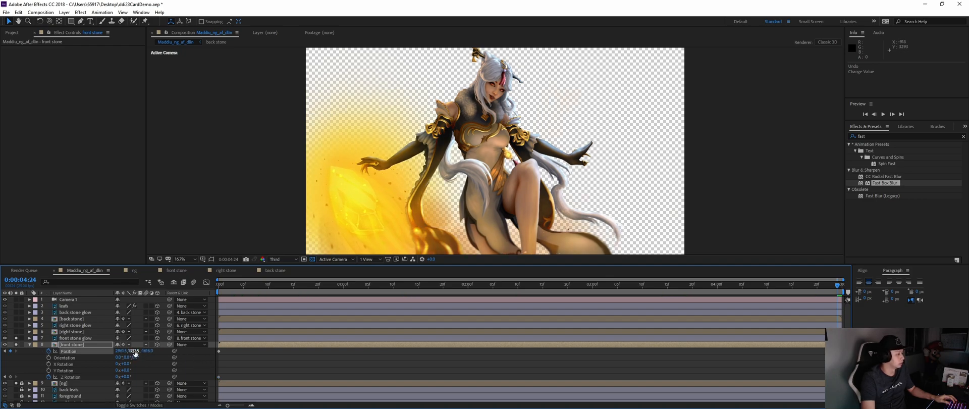
pyautogui.moveTo(143, 350); pyautogui.dragTo(119, 350)
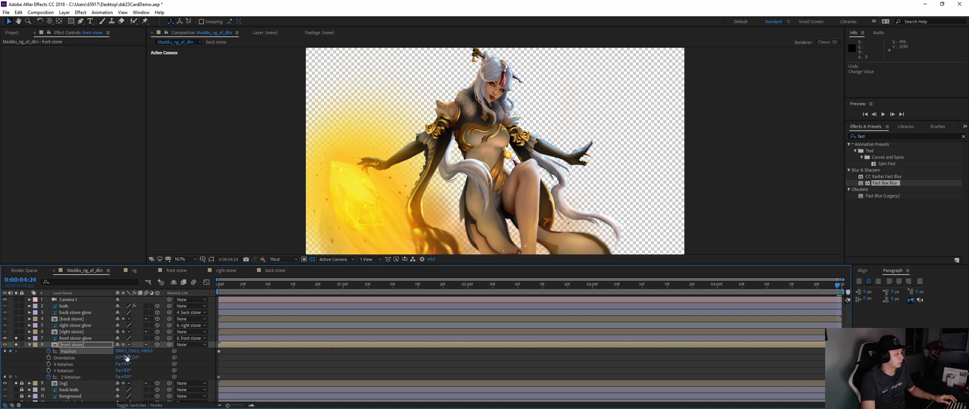
pyautogui.moveTo(126, 377); pyautogui.dragTo(139, 377)
pyautogui.moveTo(134, 350); pyautogui.dragTo(257, 355)
pyautogui.moveTo(124, 352); pyautogui.dragTo(181, 367)
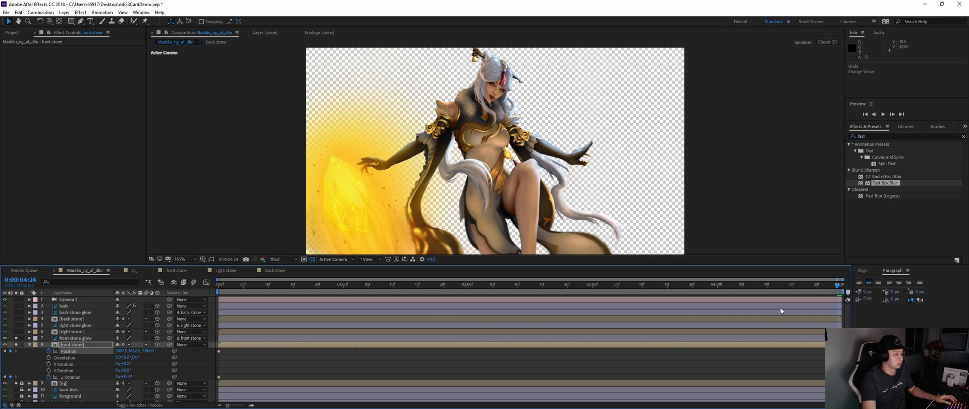
# Step: Scrub back through the front stone's motion and take the front stone glow layer out of solo
pyautogui.moveTo(817, 287); pyautogui.dragTo(312, 309)
pyautogui.click(47, 345)
pyautogui.click(16, 338)
pyautogui.click(16, 345)
pyautogui.click(16, 345)
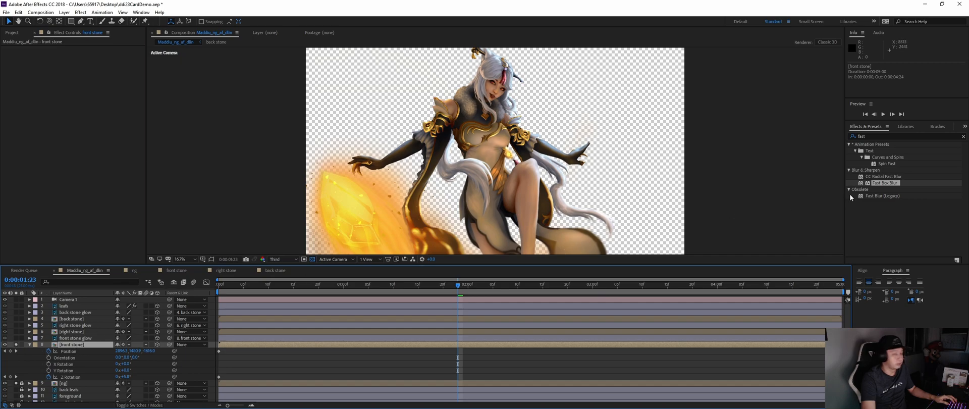
# Step: Find the Glow effect and apply it to the jade 3 layer inside the front stone composition
pyautogui.moveTo(896, 136); pyautogui.dragTo(762, 139)
pyautogui.write('glow')
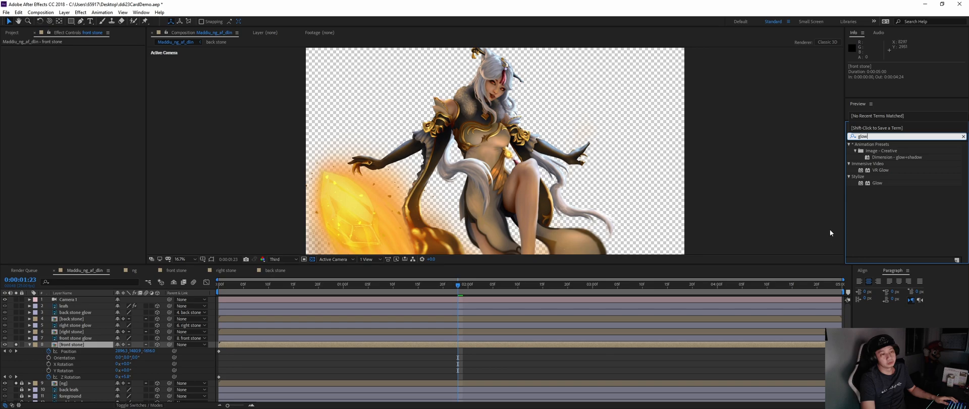
pyautogui.click(879, 182)
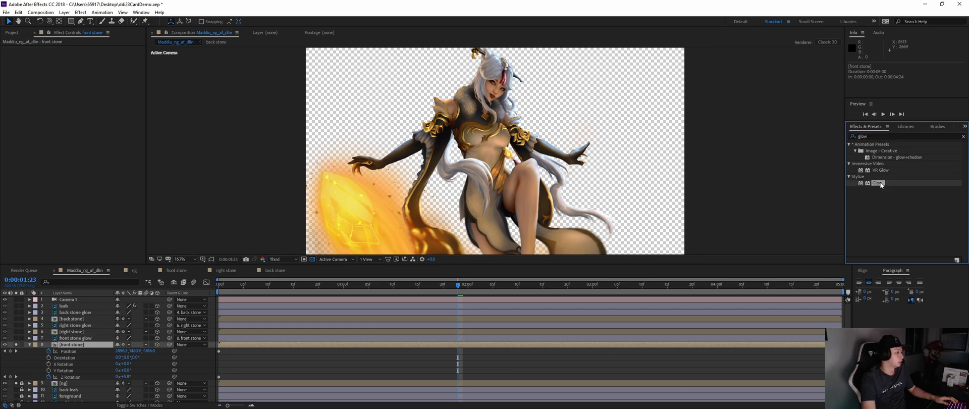
pyautogui.moveTo(878, 182); pyautogui.dragTo(261, 148)
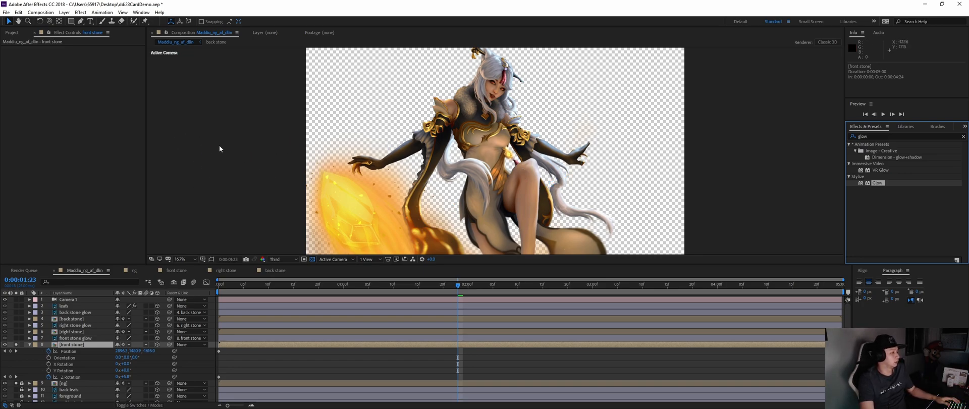
pyautogui.click(305, 172)
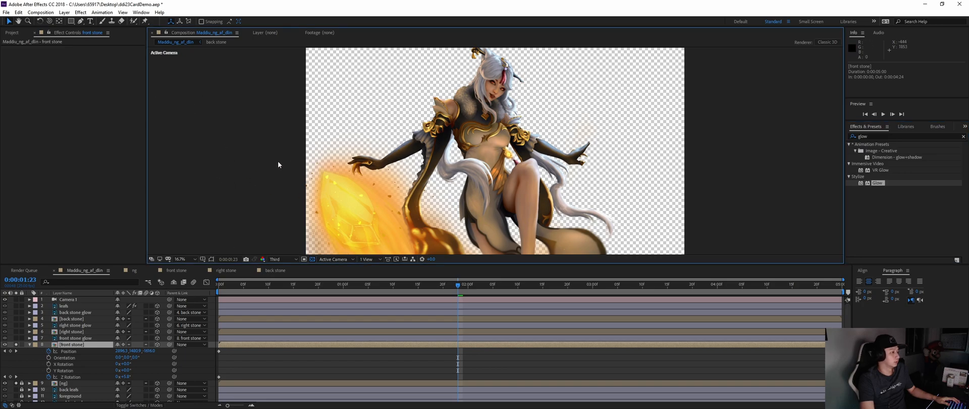
pyautogui.click(85, 338)
pyautogui.click(89, 343)
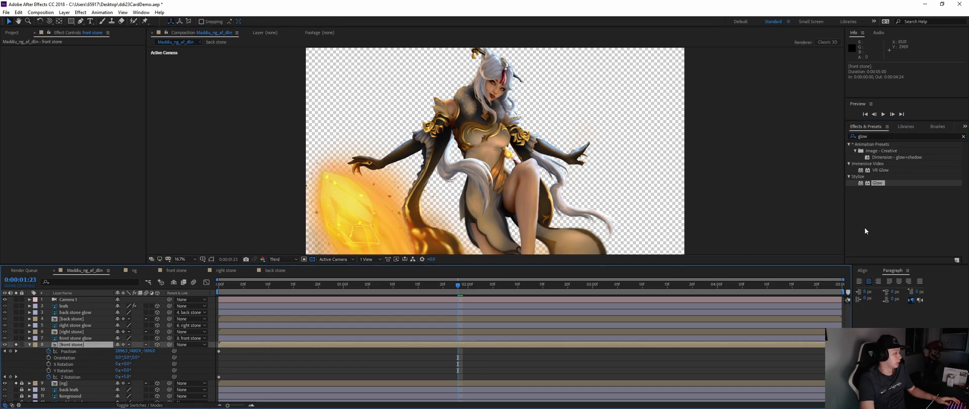
pyautogui.doubleClick(882, 184)
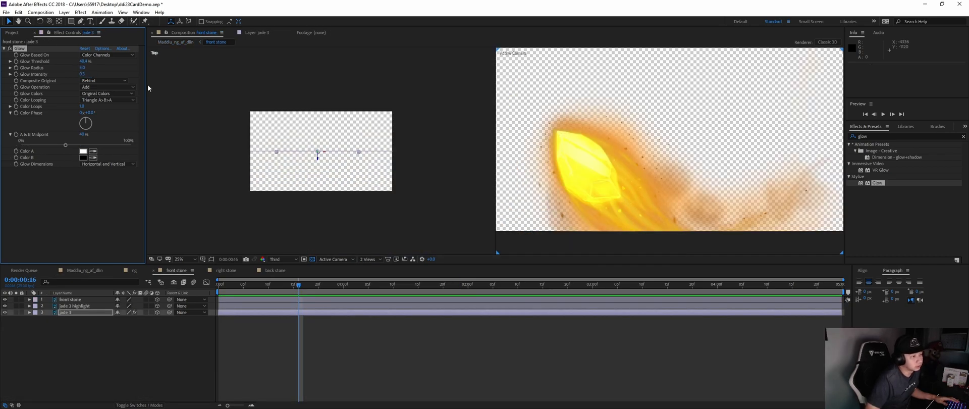
# Step: Set the jade 3 layer's Glow Intensity to 0.2 and compare the stone with the effect off and on
pyautogui.click(82, 74)
pyautogui.write('0.2')
pyautogui.press('Return')
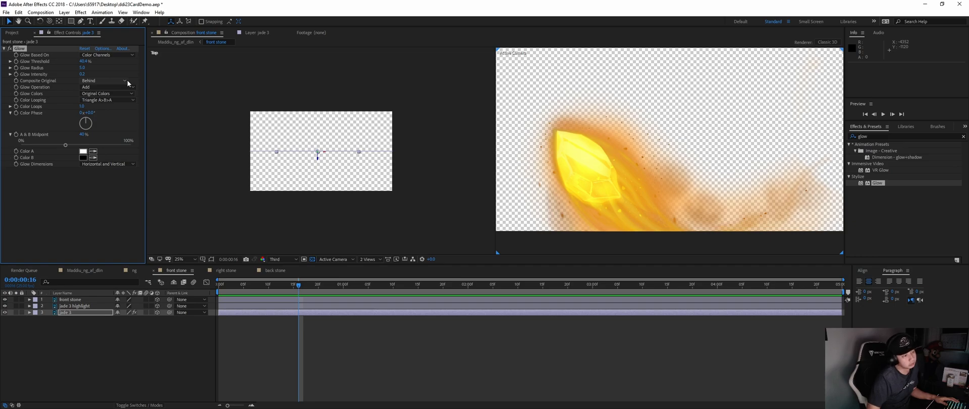
pyautogui.click(10, 49)
pyautogui.click(10, 49)
pyautogui.click(10, 49)
pyautogui.click(10, 49)
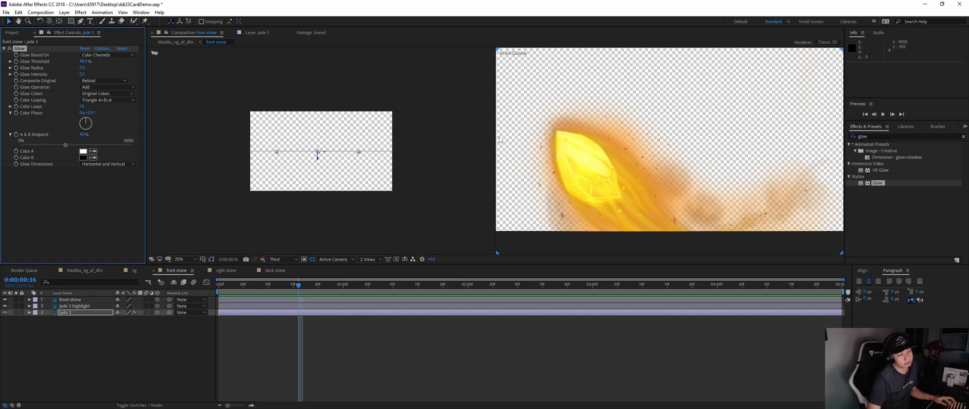
# Step: Return to the main composition and scrub the early frames to check the stone's glow beside the character
pyautogui.scroll(-1, 667, 144)
pyautogui.moveTo(667, 141); pyautogui.dragTo(647, 167)
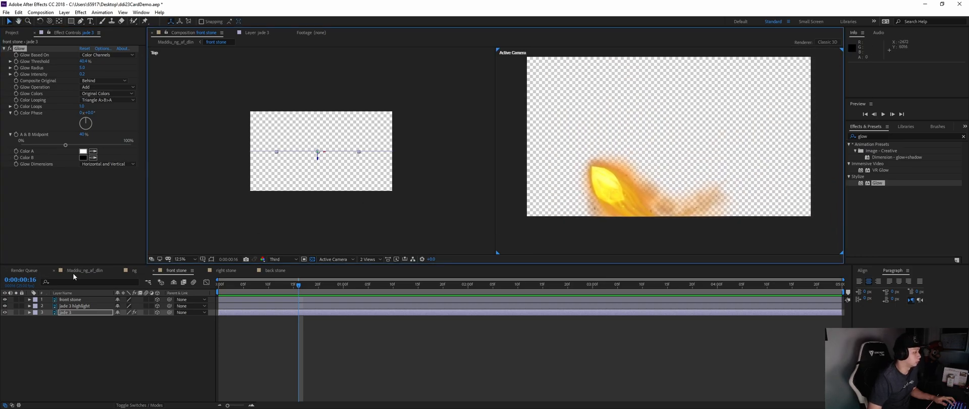
pyautogui.click(76, 271)
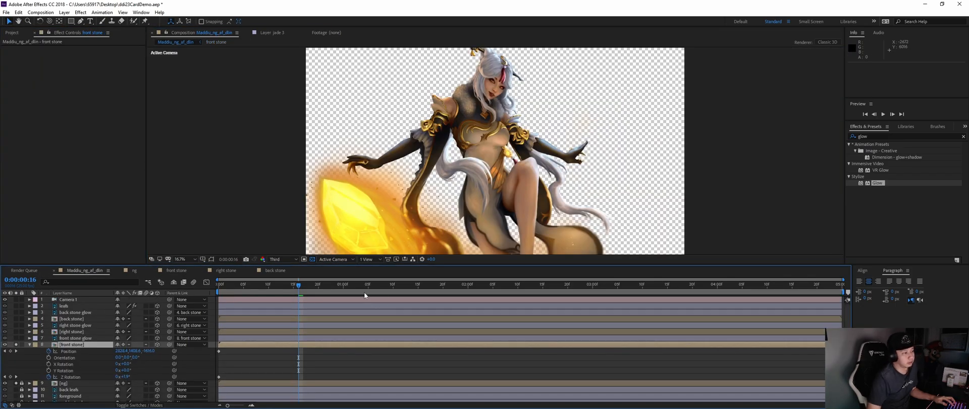
pyautogui.moveTo(283, 288); pyautogui.dragTo(314, 295)
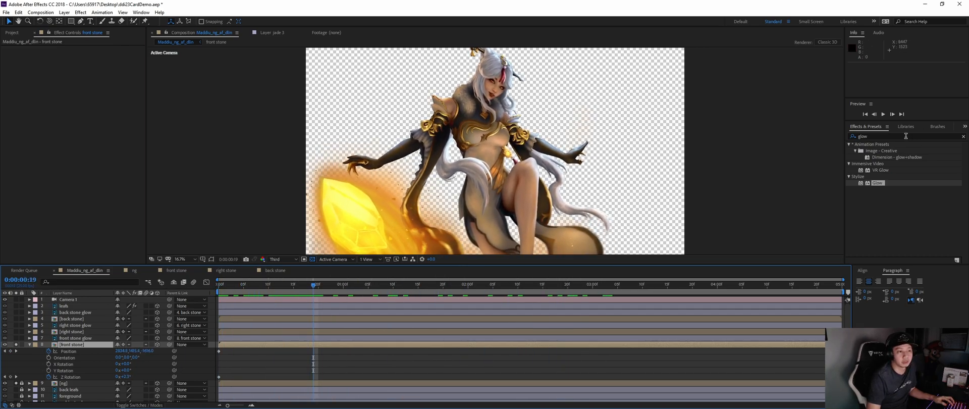
# Step: Apply Fast Blur (Legacy) to the front stone layer with a Blurriness of 5
pyautogui.hotkey('ctrl', '5')
pyautogui.write('fast')
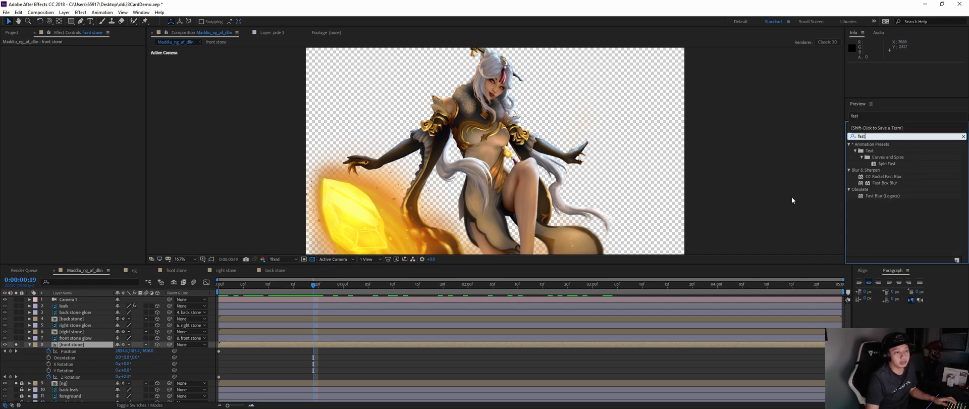
pyautogui.doubleClick(882, 196)
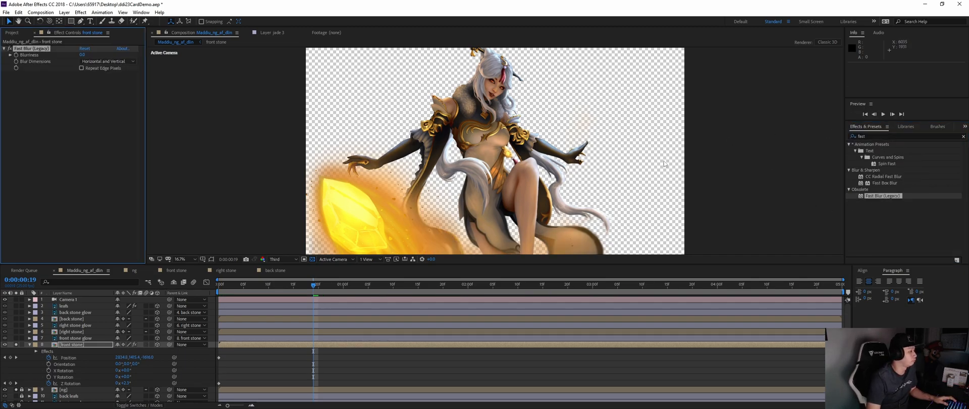
pyautogui.write('5')
pyautogui.press('Return')
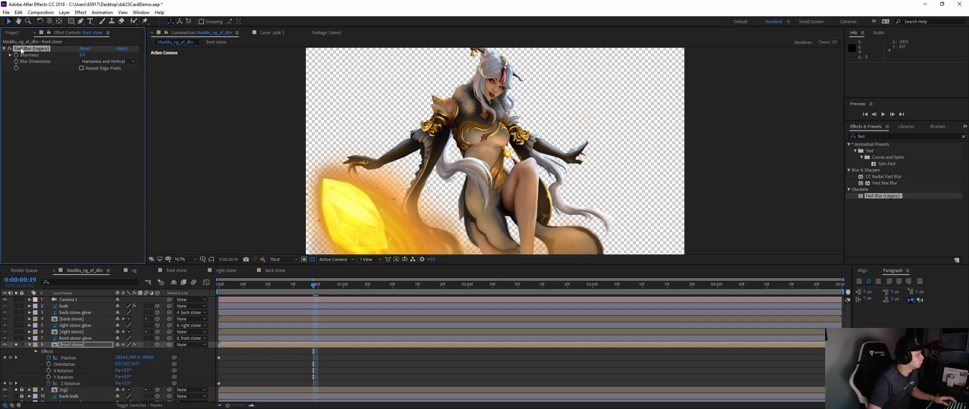
# Step: Examine the front stone's blur up close, toggle the effect to compare, and set Blurriness to 10
pyautogui.scroll(4, 401, 157)
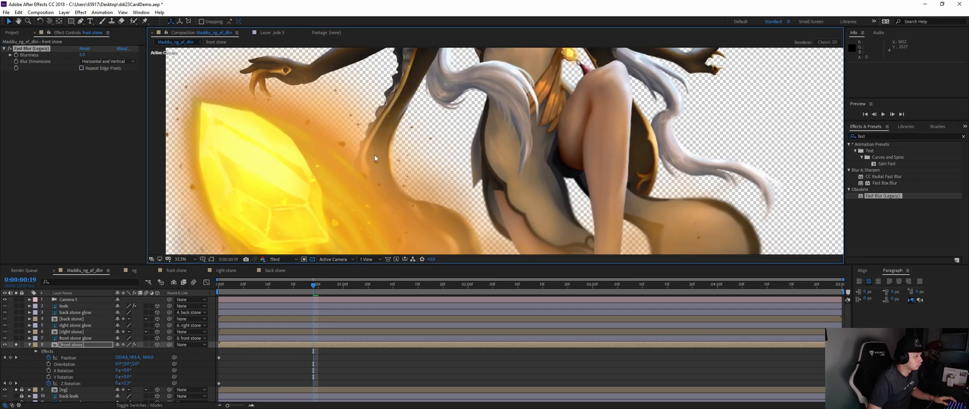
pyautogui.scroll(-3, 401, 157)
pyautogui.scroll(2, 402, 157)
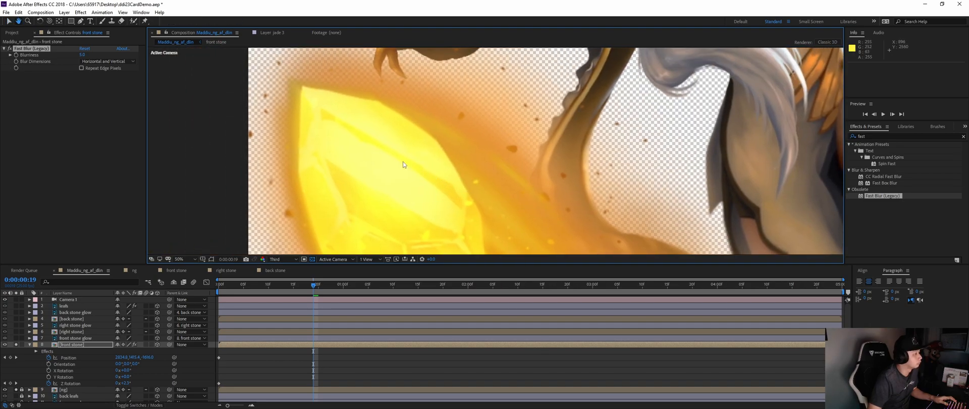
pyautogui.click(10, 50)
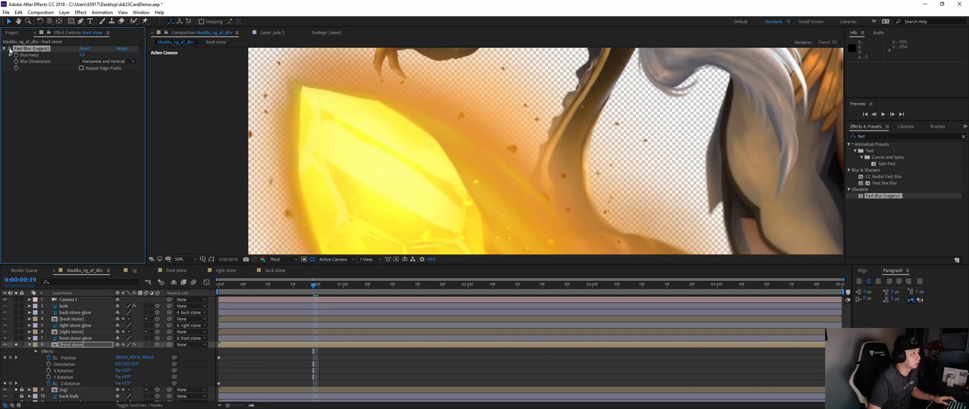
pyautogui.click(83, 54)
pyautogui.write('10')
pyautogui.press('Return')
# Step: Preview the blurred front stone along the timeline and toggle its solo to compare the view with and without it
pyautogui.scroll(-4, 556, 155)
pyautogui.moveTo(589, 156); pyautogui.dragTo(535, 180)
pyautogui.moveTo(304, 286)
pyautogui.mouseDown()
pyautogui.moveTo(234, 283)
pyautogui.moveTo(472, 301)
pyautogui.moveTo(319, 292)
pyautogui.mouseUp()
pyautogui.press('space')
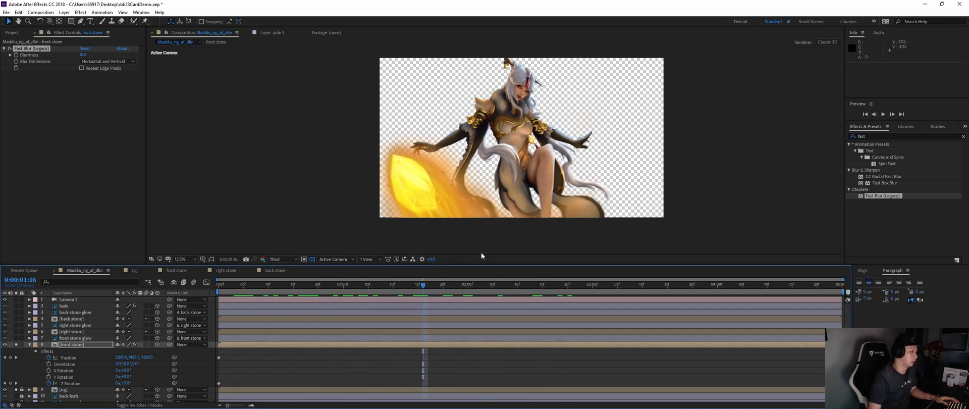
pyautogui.click(18, 345)
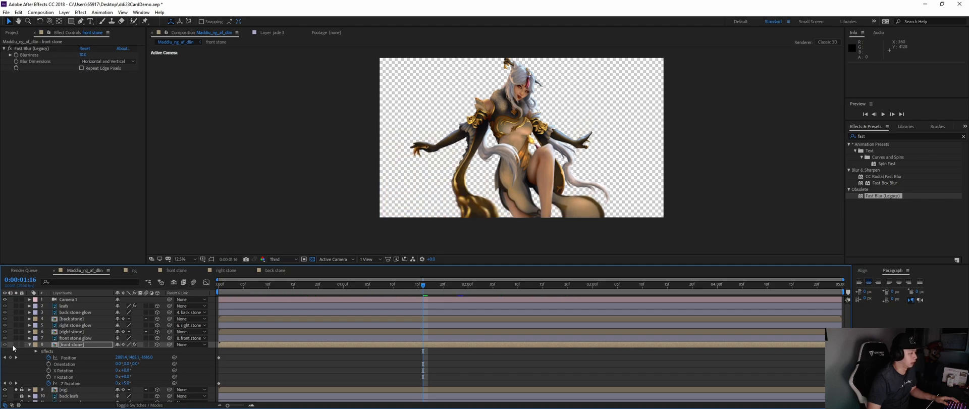
pyautogui.click(14, 347)
pyautogui.click(17, 345)
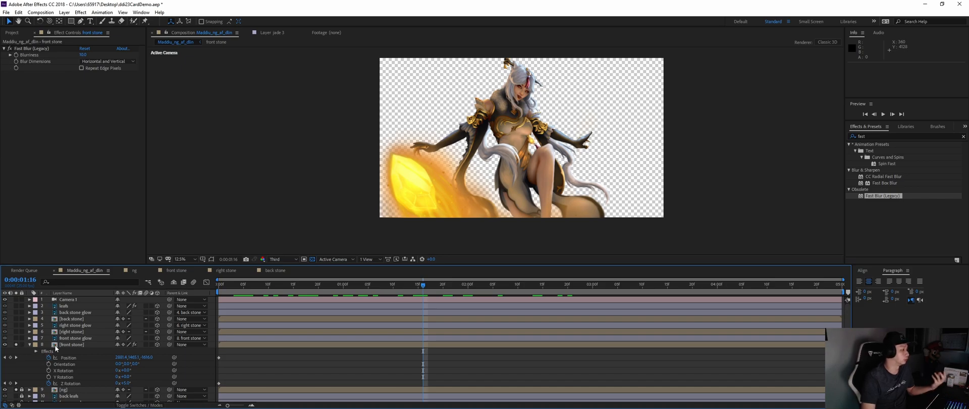
# Step: Open the front stone composition and toggle the visibility of the jade 3 highlight and jade 3 layers to inspect them
pyautogui.doubleClick(75, 345)
pyautogui.scroll(2, 583, 186)
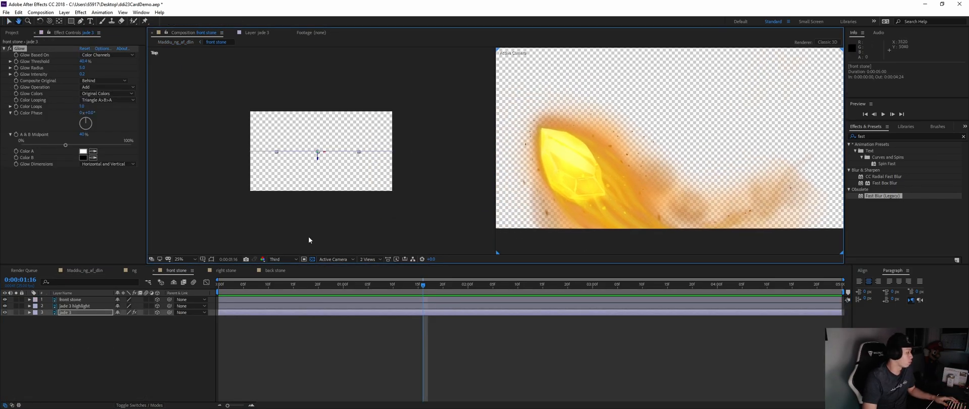
pyautogui.click(4, 306)
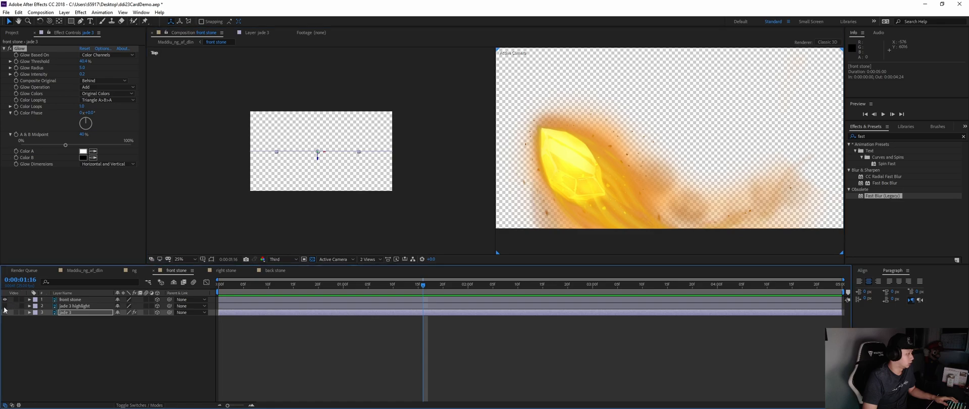
pyautogui.click(4, 311)
pyautogui.click(4, 306)
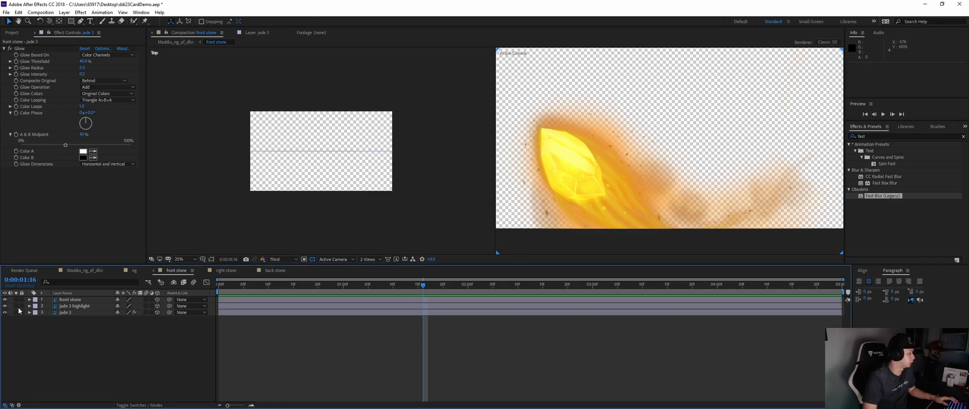
# Step: Check the jade 3 highlight and front stone layers in solo, leave only jade 3 highlight soloed, and scrub back toward the start
pyautogui.click(16, 306)
pyautogui.click(17, 299)
pyautogui.click(16, 300)
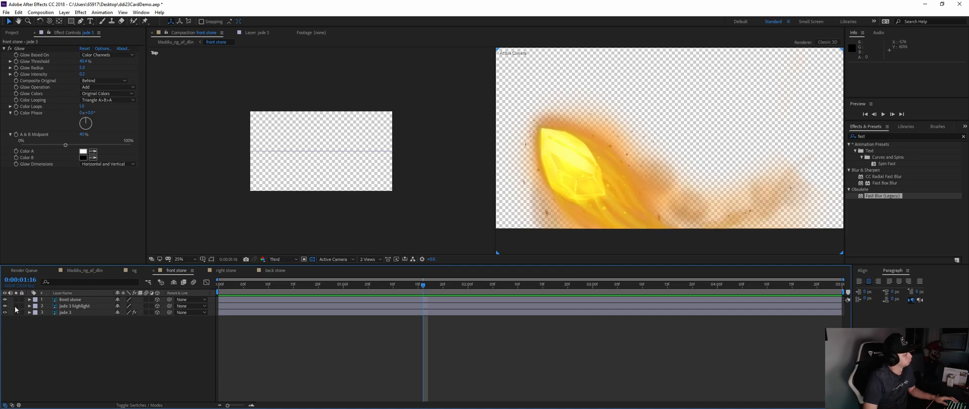
pyautogui.click(16, 306)
pyautogui.moveTo(423, 285); pyautogui.dragTo(183, 283)
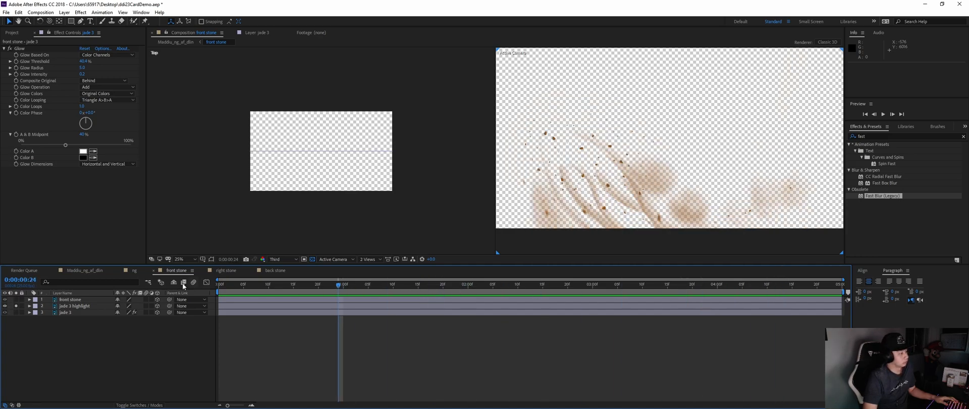
# Step: Compare the front stone composition with the front stone, jade 3 highlight and jade 3 layers soloed, then hide jade 3
pyautogui.click(17, 300)
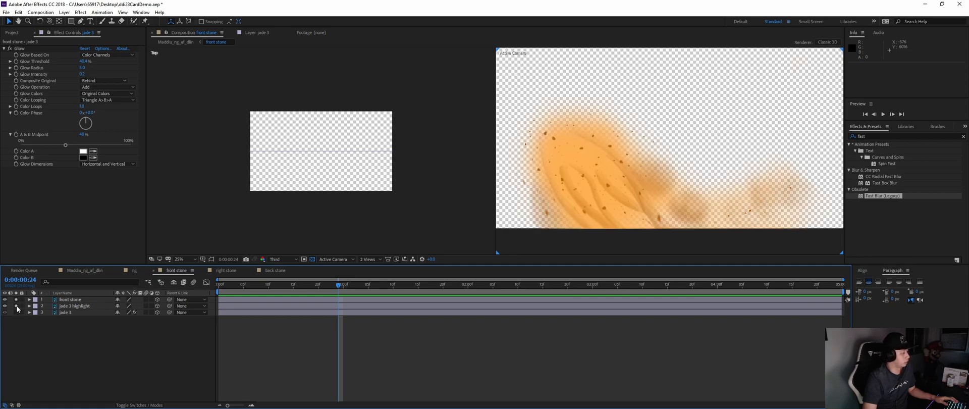
pyautogui.click(16, 313)
pyautogui.click(17, 313)
pyautogui.click(16, 312)
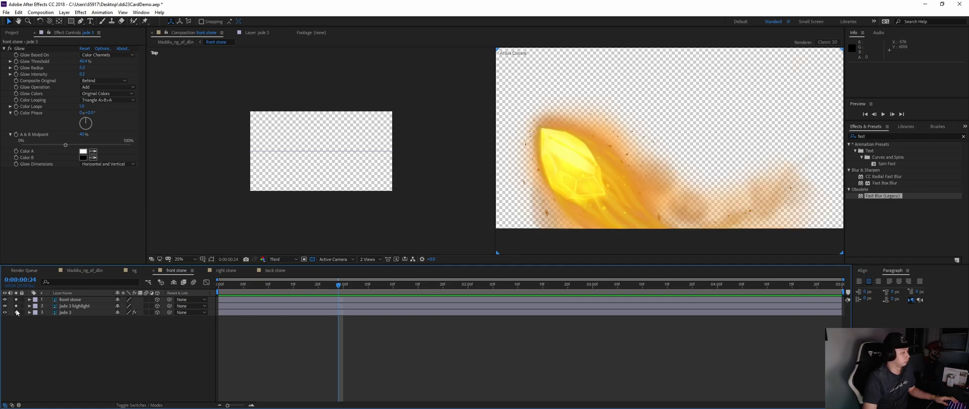
pyautogui.click(17, 300)
pyautogui.click(17, 300)
pyautogui.click(16, 306)
pyautogui.click(5, 313)
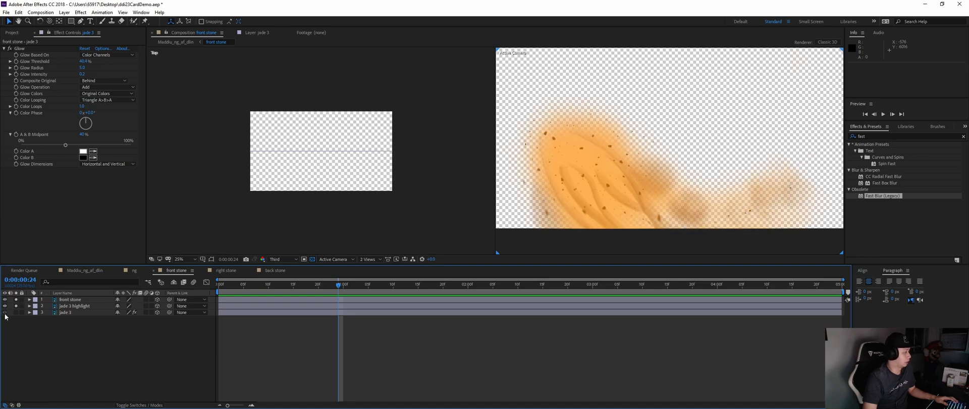
# Step: Clear the remaining layer solos and toggle the visibility of jade 3 to compare, leaving all three layers visible
pyautogui.click(14, 300)
pyautogui.click(16, 299)
pyautogui.click(16, 306)
pyautogui.click(64, 313)
pyautogui.click(5, 313)
pyautogui.click(5, 313)
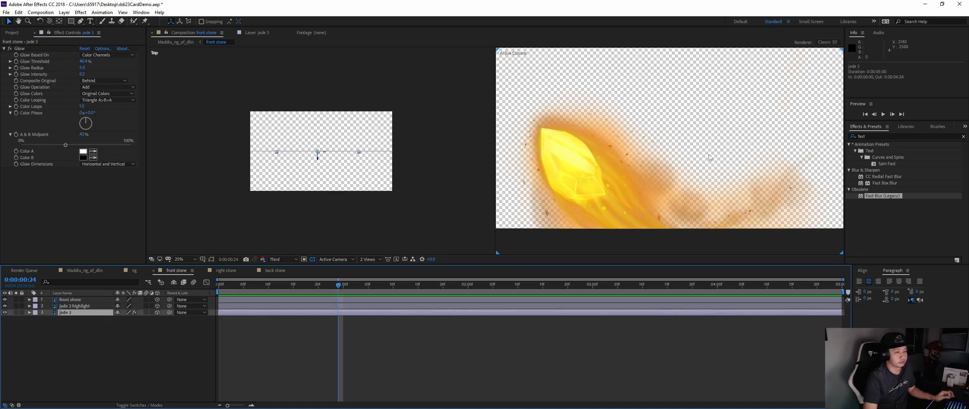
# Step: Switch the front stone composition to a single Active Camera view and frame the glowing stone, with jade 3 highlight selected
pyautogui.click(404, 168)
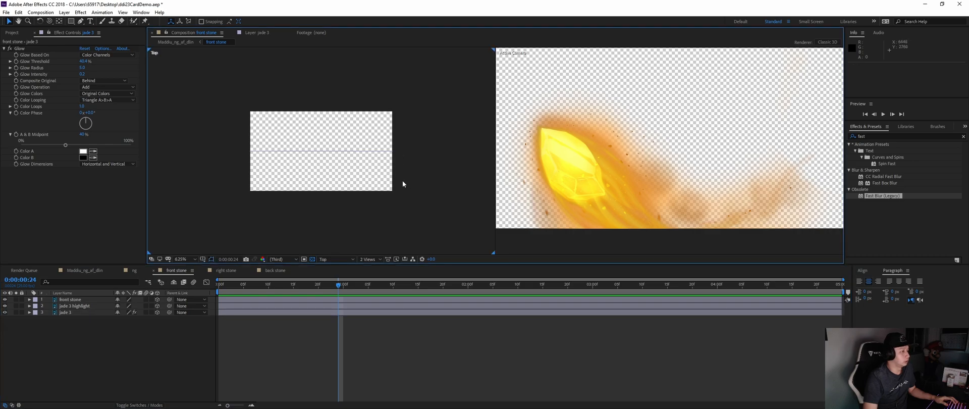
pyautogui.click(328, 259)
pyautogui.click(527, 243)
pyautogui.click(527, 242)
pyautogui.click(373, 259)
pyautogui.click(372, 267)
pyautogui.scroll(2, 545, 184)
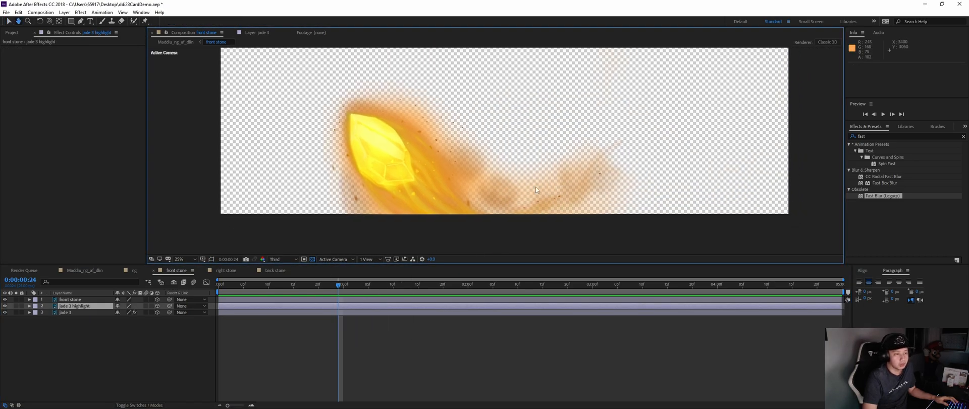
pyautogui.scroll(-2, 418, 190)
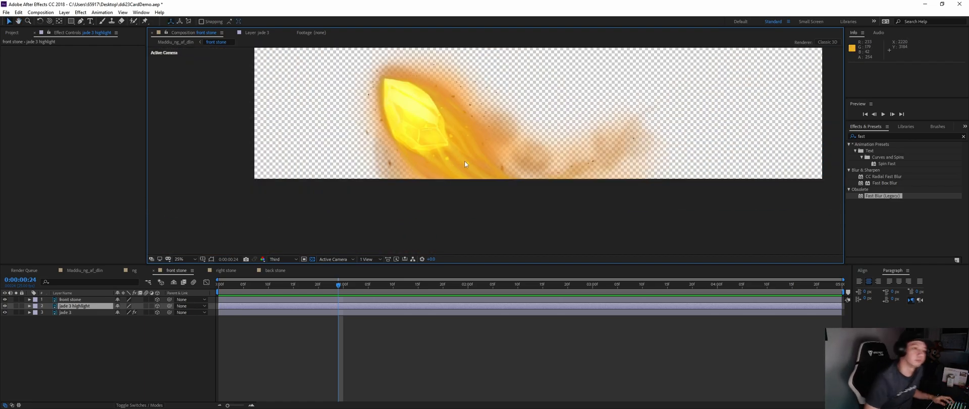
# Step: Find the Turbulent Displace effect, apply it to the jade 3 layer, collapse Glow, and try out the displacement Amount
pyautogui.click(870, 139)
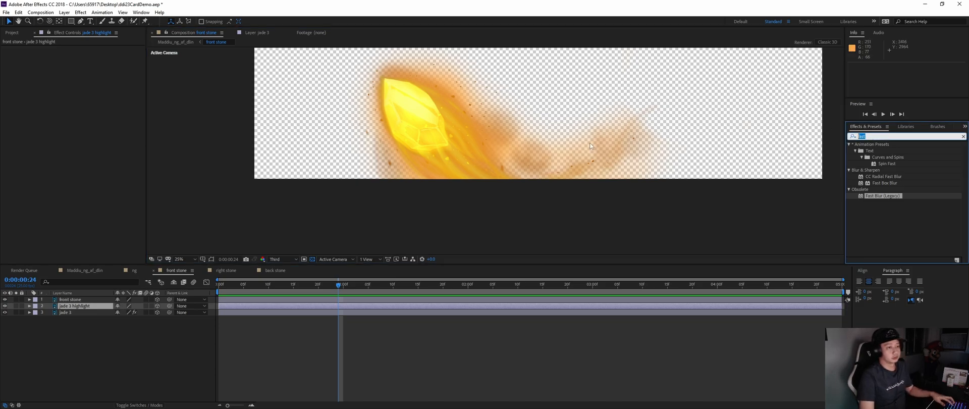
pyautogui.write('dis')
pyautogui.write('pla')
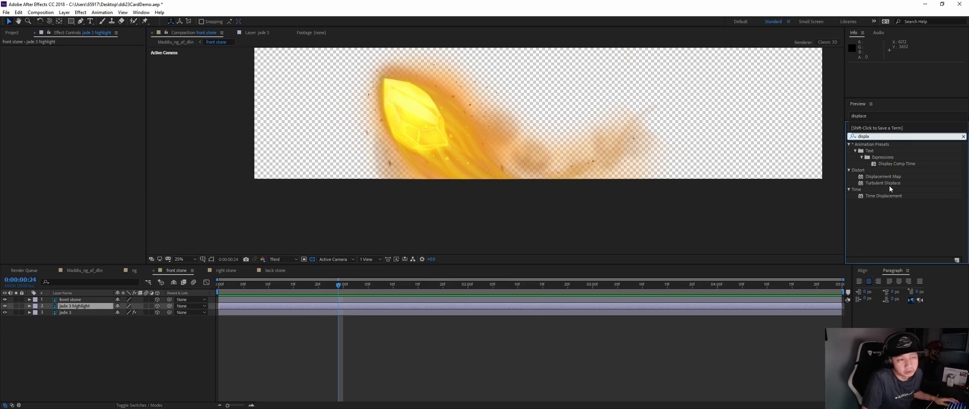
pyautogui.click(888, 184)
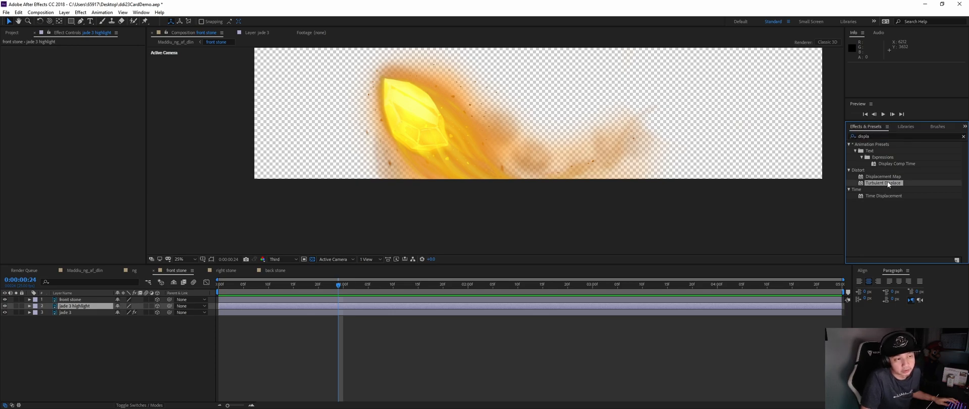
pyautogui.click(71, 312)
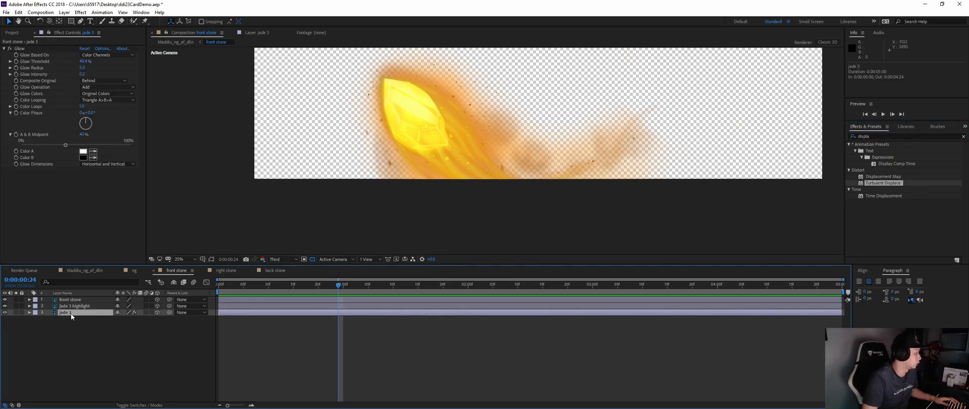
pyautogui.doubleClick(883, 183)
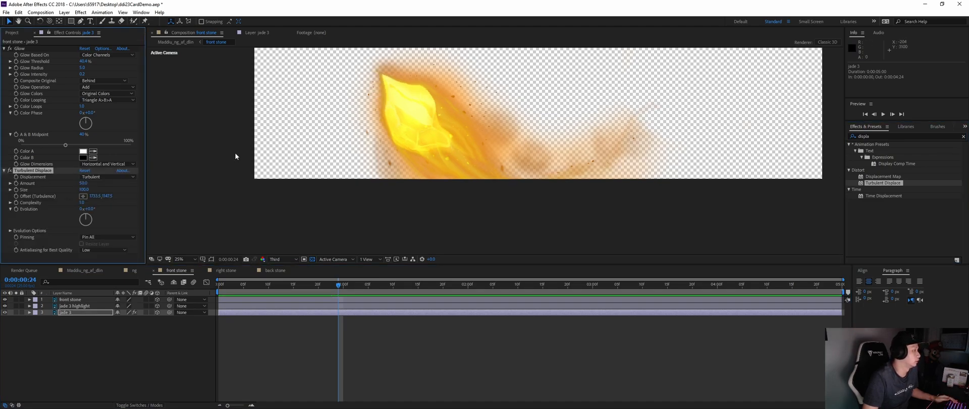
pyautogui.click(4, 49)
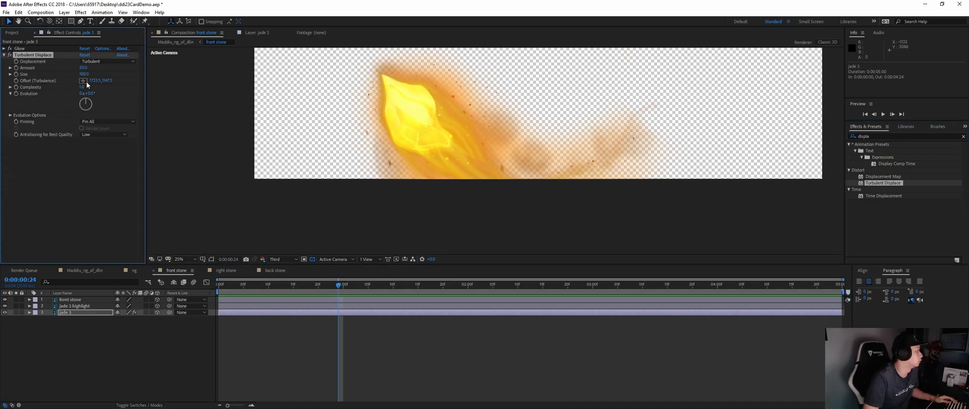
pyautogui.moveTo(84, 70); pyautogui.dragTo(91, 86)
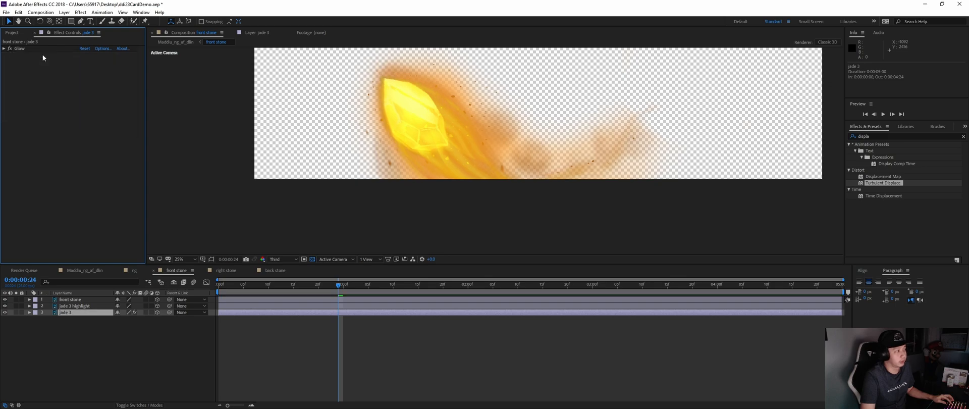
# Step: Move Turbulent Displace from jade 3 to jade 3 highlight, test different strengths, and set its Amount to 0
pyautogui.click(92, 308)
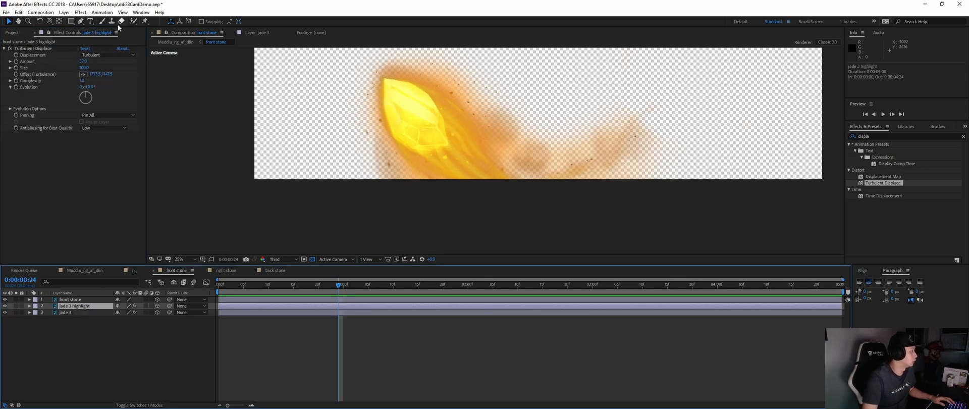
pyautogui.moveTo(83, 62); pyautogui.dragTo(93, 70)
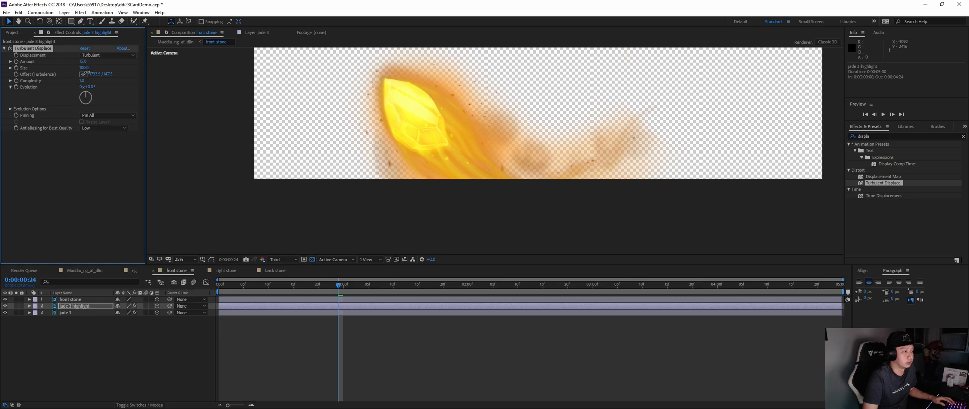
pyautogui.moveTo(50, 73); pyautogui.dragTo(87, 79)
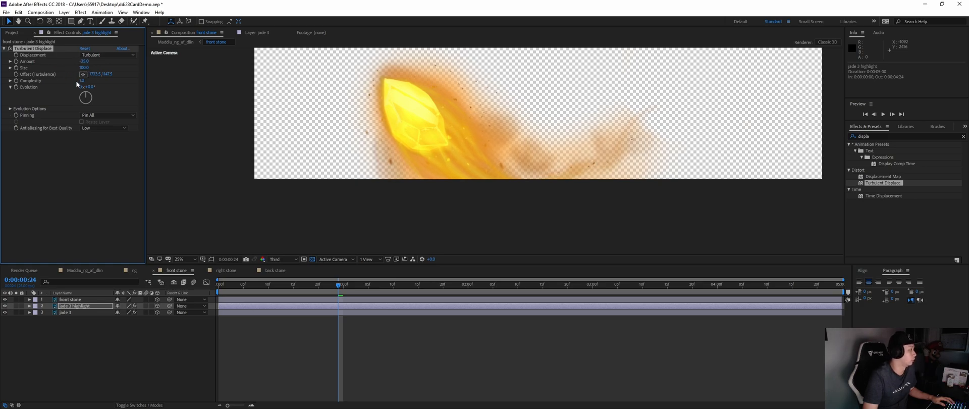
pyautogui.hotkey('ctrl', 'z')
pyautogui.click(84, 62)
pyautogui.write('0')
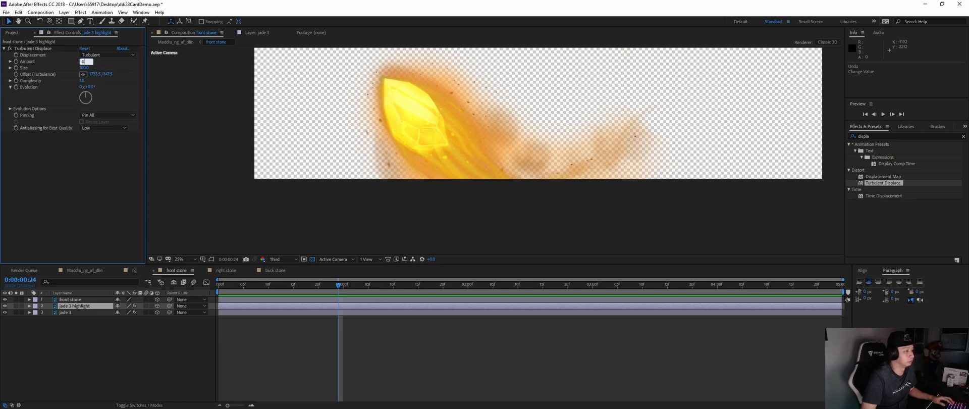
pyautogui.press('Return')
# Step: Keyframe the displacement Amount of jade 3 highlight at 0:00:00:00, increase it at 0:00:04:24, and preview the distortion
pyautogui.moveTo(245, 285); pyautogui.dragTo(214, 281)
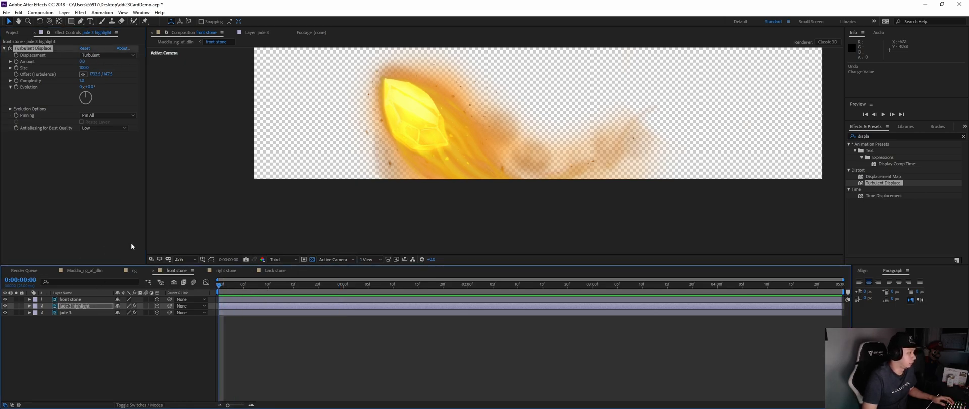
pyautogui.click(22, 65)
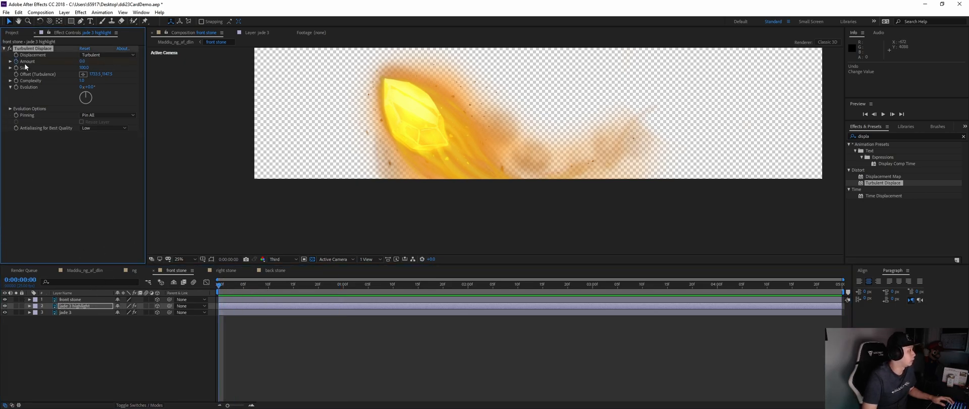
pyautogui.moveTo(234, 283); pyautogui.dragTo(841, 285)
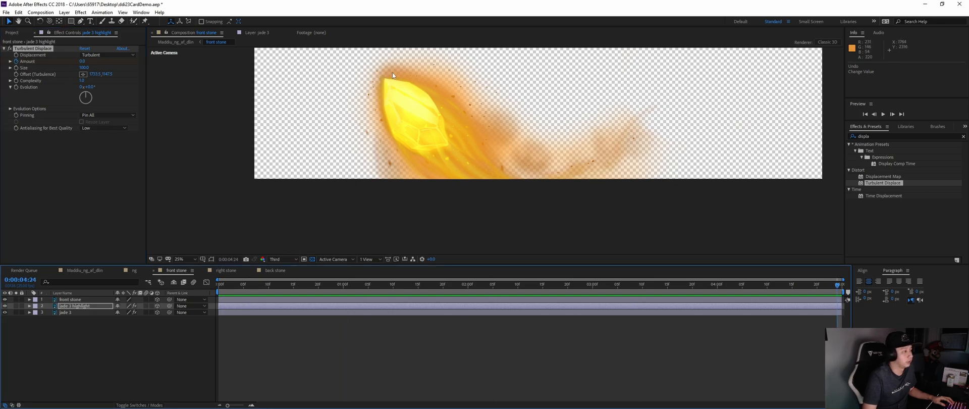
pyautogui.moveTo(81, 61); pyautogui.dragTo(94, 61)
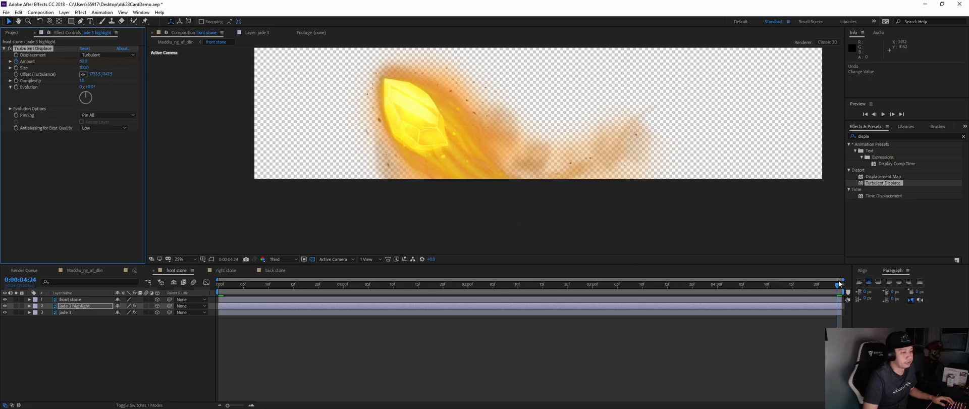
pyautogui.moveTo(825, 286); pyautogui.dragTo(762, 299)
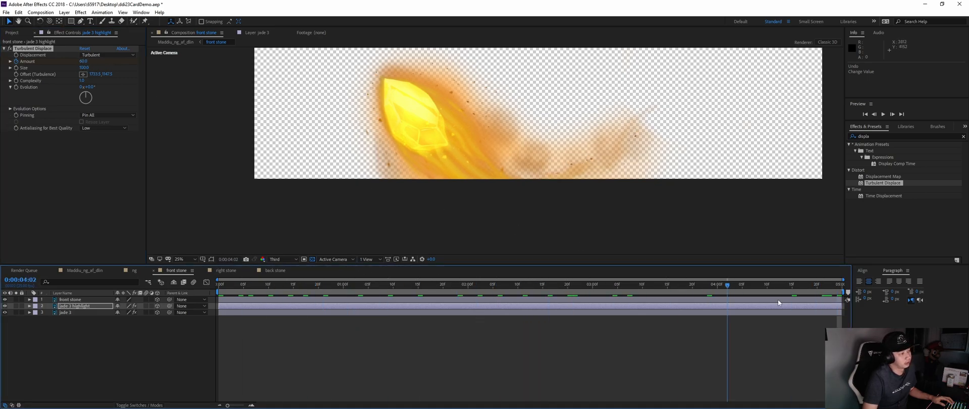
pyautogui.moveTo(540, 293); pyautogui.dragTo(743, 301)
pyautogui.moveTo(574, 306); pyautogui.dragTo(385, 303)
# Step: Copy the keyframed Turbulent Displace effect from jade 3 highlight to the front stone layer and check it along the timeline
pyautogui.click(91, 306)
pyautogui.click(37, 49)
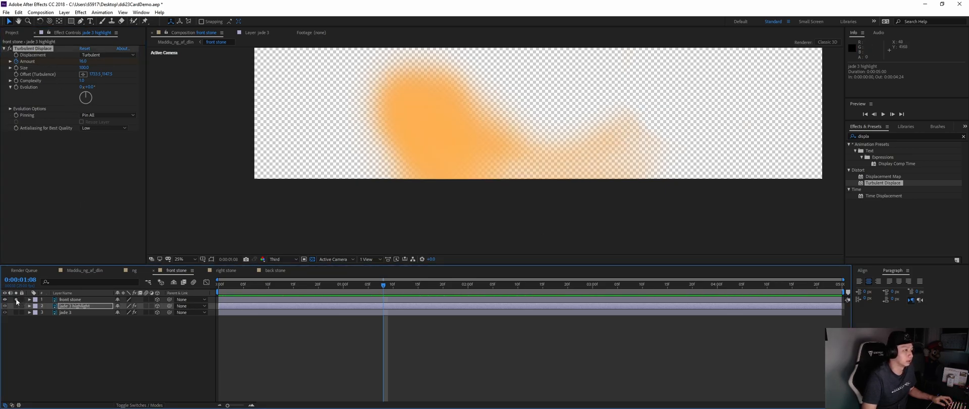
pyautogui.click(81, 300)
pyautogui.hotkey('ctrl', 'v')
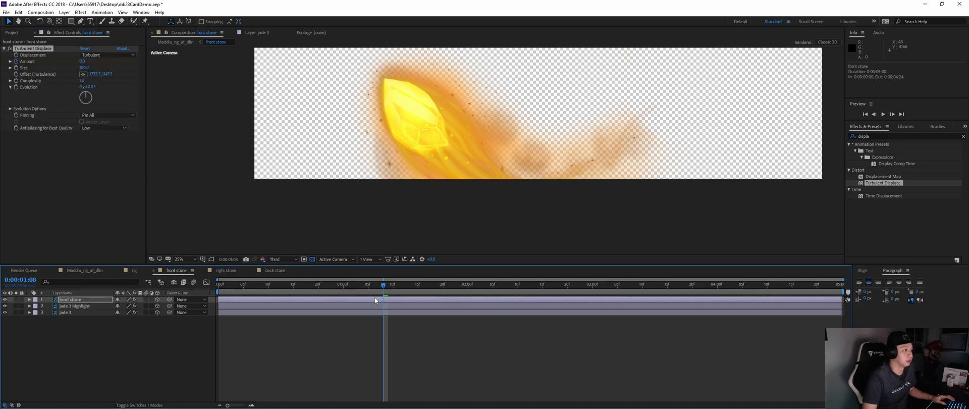
pyautogui.moveTo(384, 285); pyautogui.dragTo(409, 285)
# Step: Paste the keyframed Turbulent Displace onto jade 3, set its Amount to 10 at 0:00:04:24, and preview the animation
pyautogui.click(78, 313)
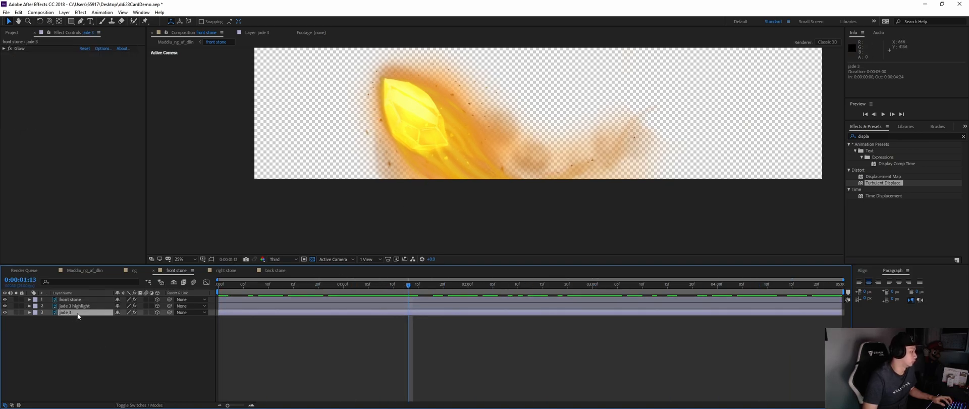
pyautogui.hotkey('ctrl', 'v')
pyautogui.moveTo(411, 287); pyautogui.dragTo(839, 288)
pyautogui.click(83, 68)
pyautogui.write('10')
pyautogui.press('Return')
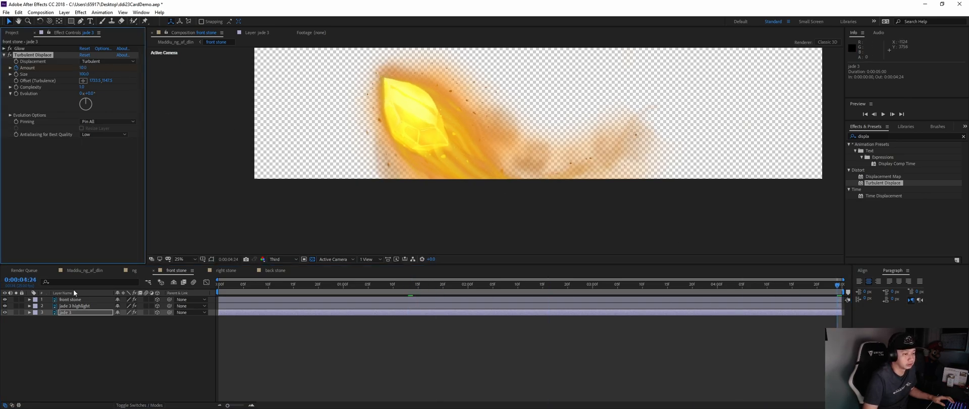
pyautogui.click(827, 288)
pyautogui.press('space')
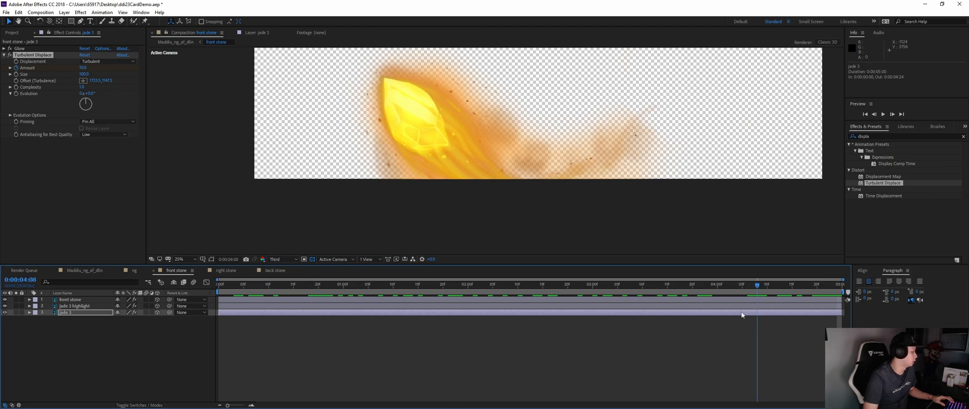
# Step: In the Maddiu_ng_af_dlin composition, shift the front stone's Position at 0:00:04:24 slightly toward the frame's outer edge and preview its motion
pyautogui.click(80, 273)
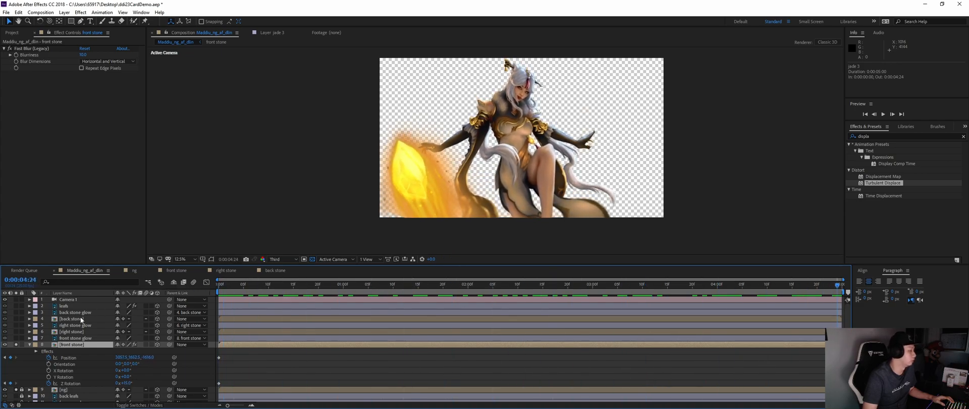
pyautogui.moveTo(134, 358); pyautogui.dragTo(126, 357)
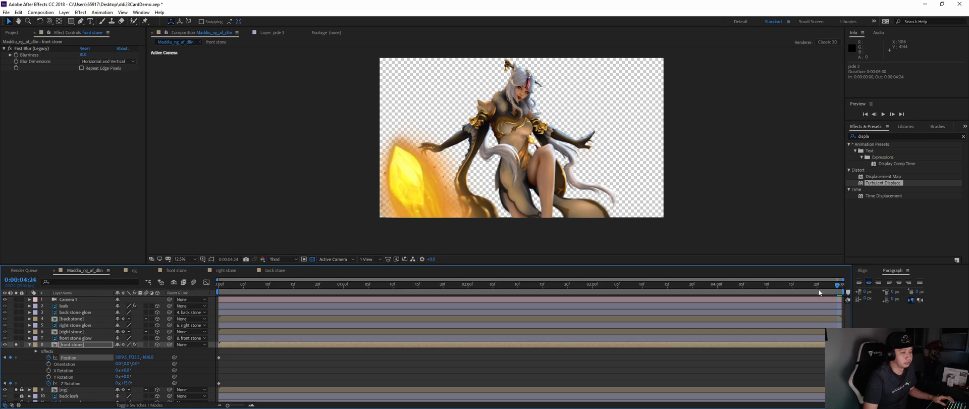
pyautogui.moveTo(700, 298); pyautogui.dragTo(842, 336)
pyautogui.press('space')
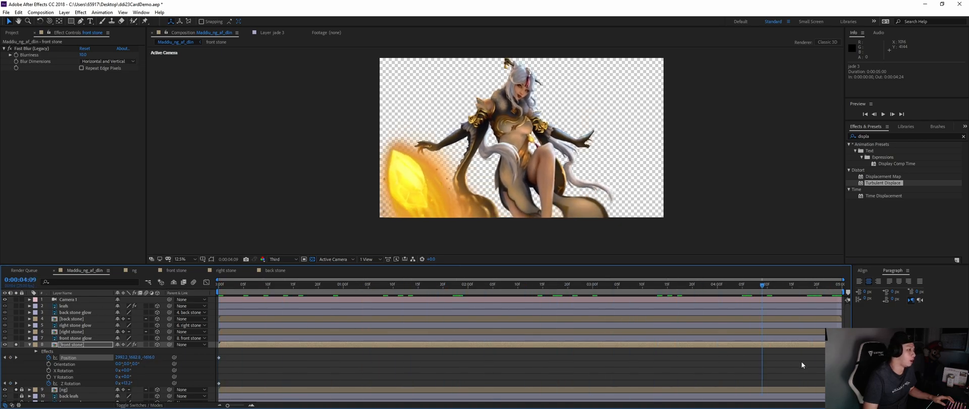
pyautogui.press('space')
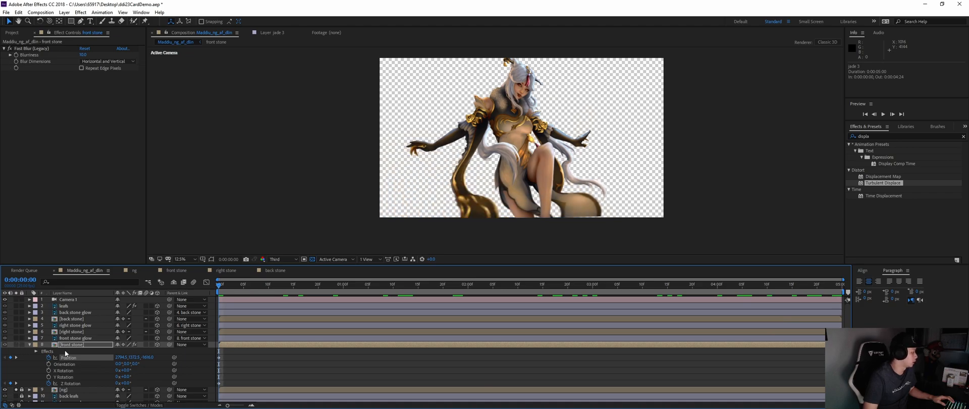
# Step: Turn off the remaining layer solos, collapse the front stone layer's properties, and preview the full scene
pyautogui.click(16, 390)
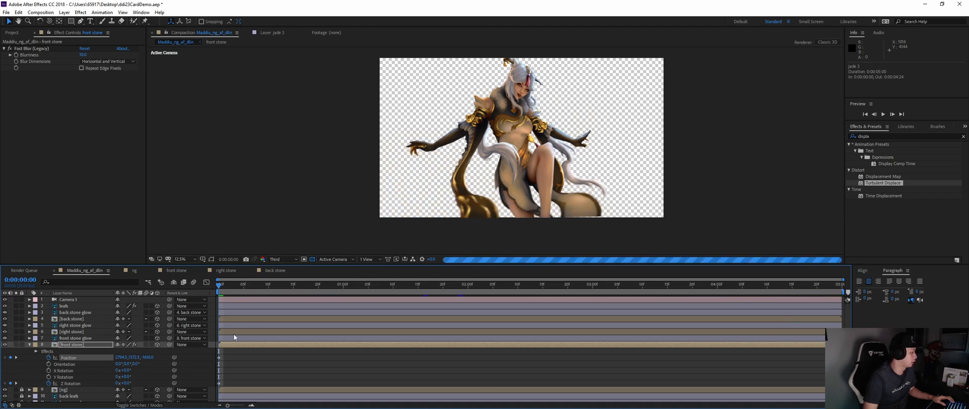
pyautogui.click(30, 345)
pyautogui.press('space')
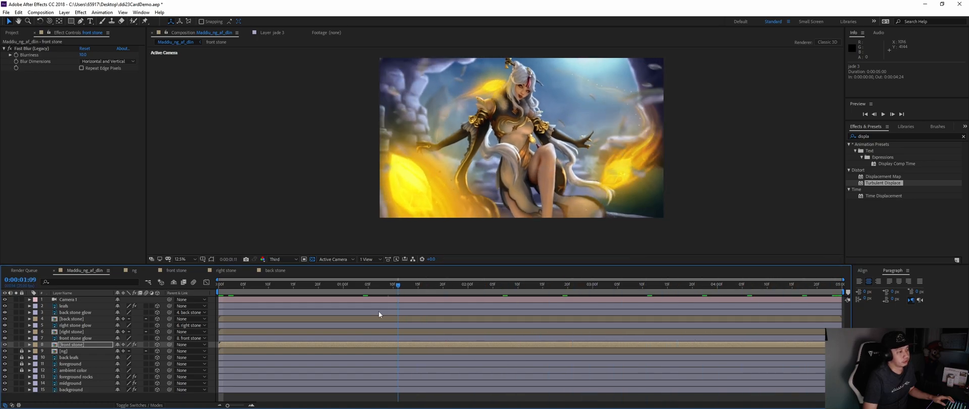
pyautogui.moveTo(813, 286); pyautogui.dragTo(711, 322)
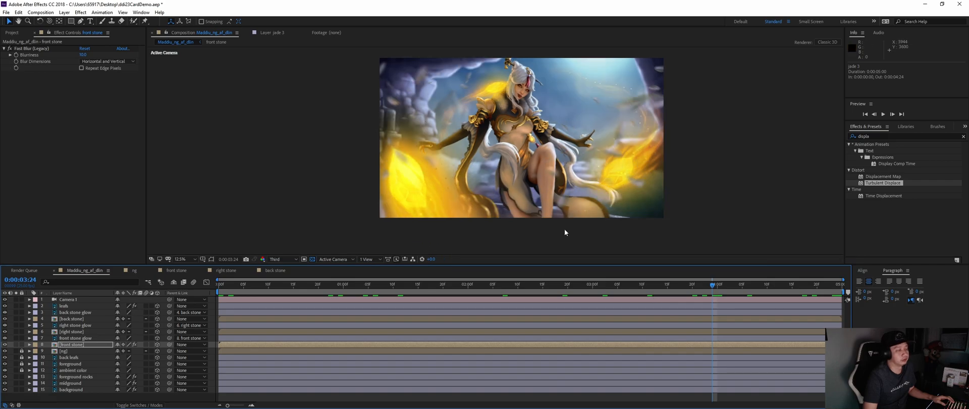
# Step: Preview the full scene from several points along the timeline to check the stones' motion
pyautogui.click(649, 284)
pyautogui.press('space')
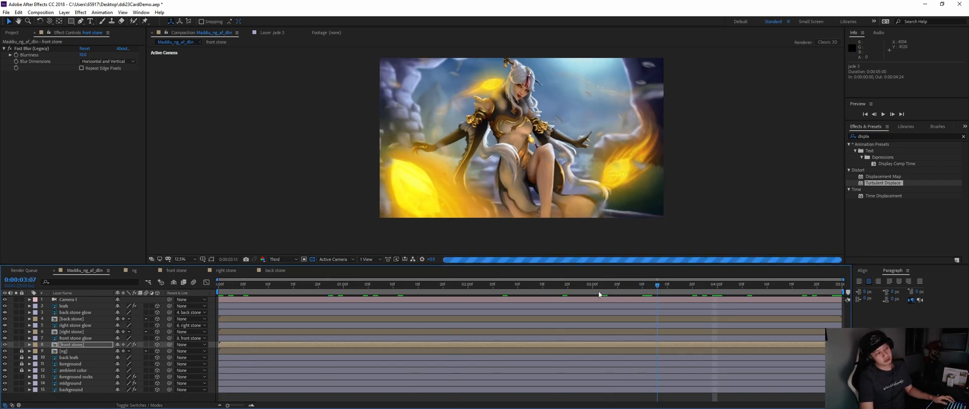
pyautogui.moveTo(314, 270); pyautogui.dragTo(364, 273)
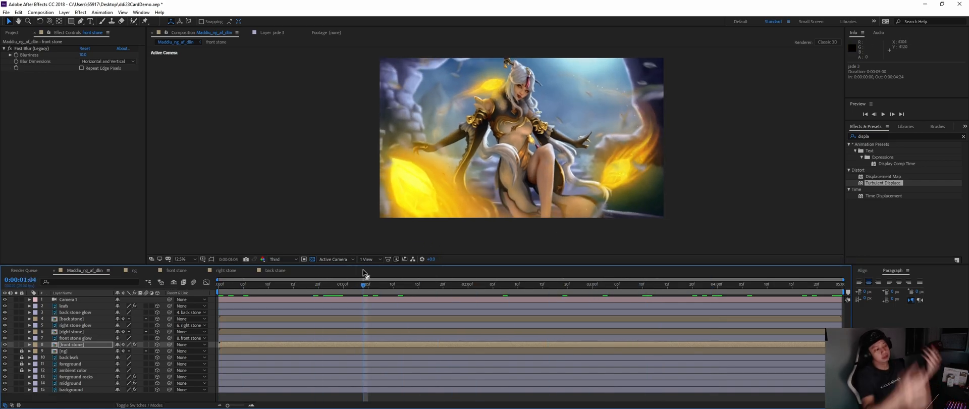
pyautogui.moveTo(573, 303); pyautogui.dragTo(498, 309)
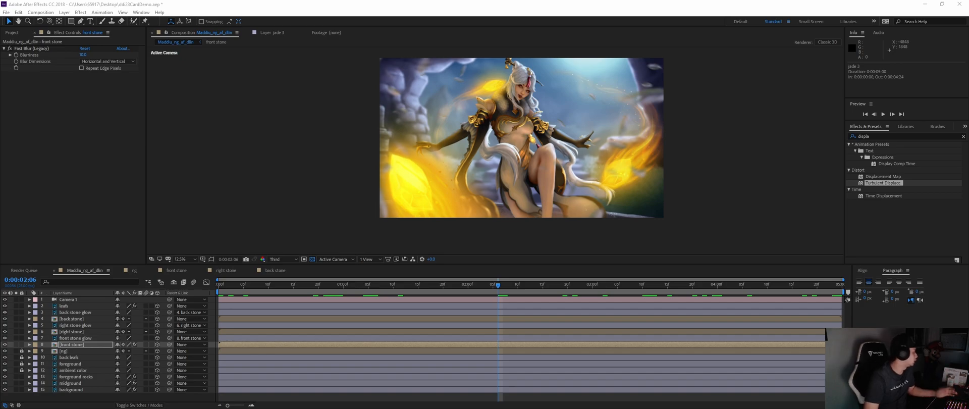
# Step: Play the Ukraine55 smoke, Overlay Pack and smoke atmosphere clips from the Green Effects folder to choose a smoke overlay
pyautogui.moveTo(0, 78); pyautogui.dragTo(456, 65)
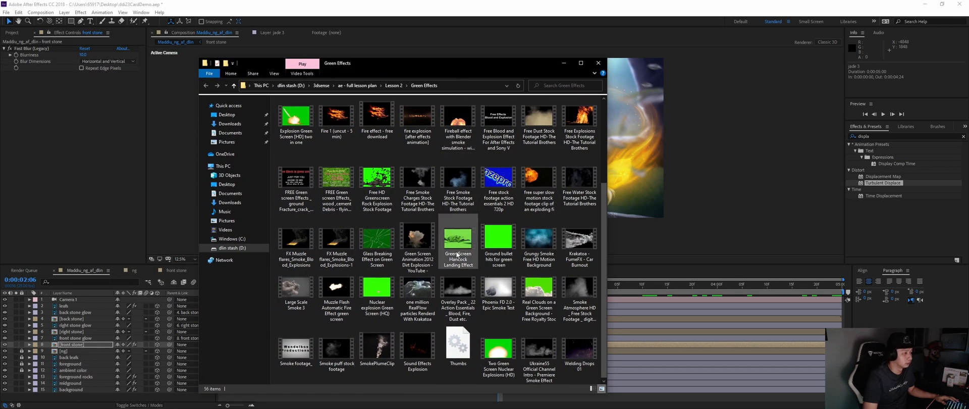
pyautogui.click(453, 287)
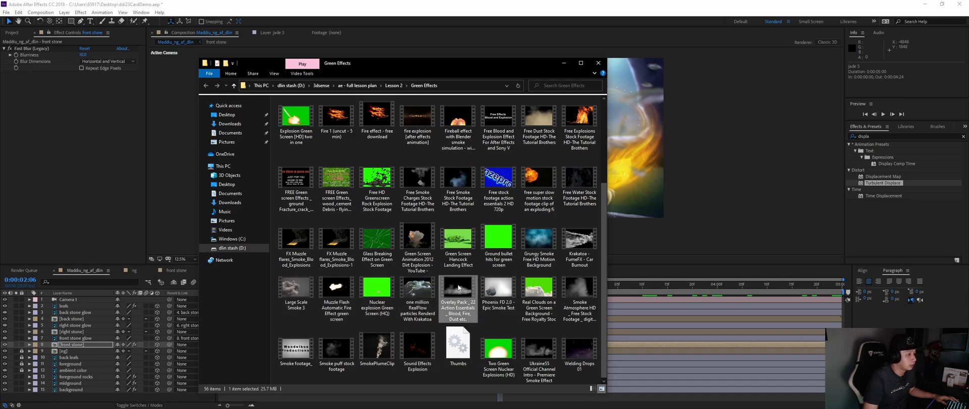
pyautogui.click(542, 354)
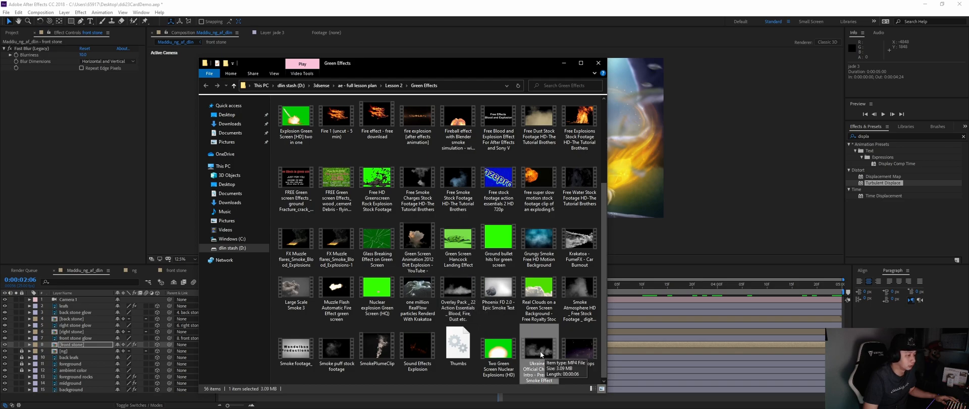
pyautogui.doubleClick(540, 354)
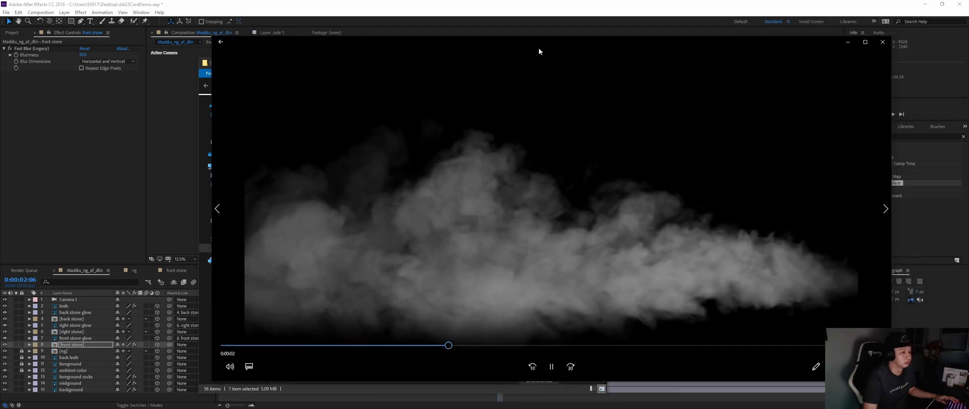
pyautogui.click(883, 42)
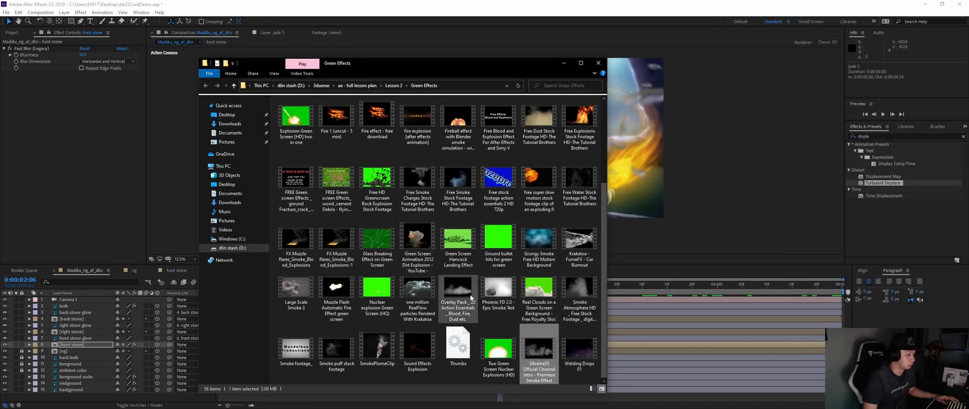
pyautogui.doubleClick(459, 292)
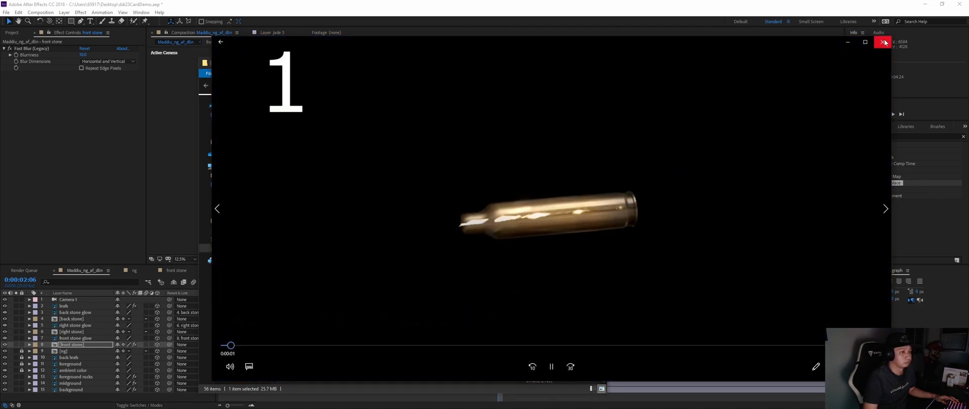
pyautogui.click(882, 40)
pyautogui.scroll(2, 453, 280)
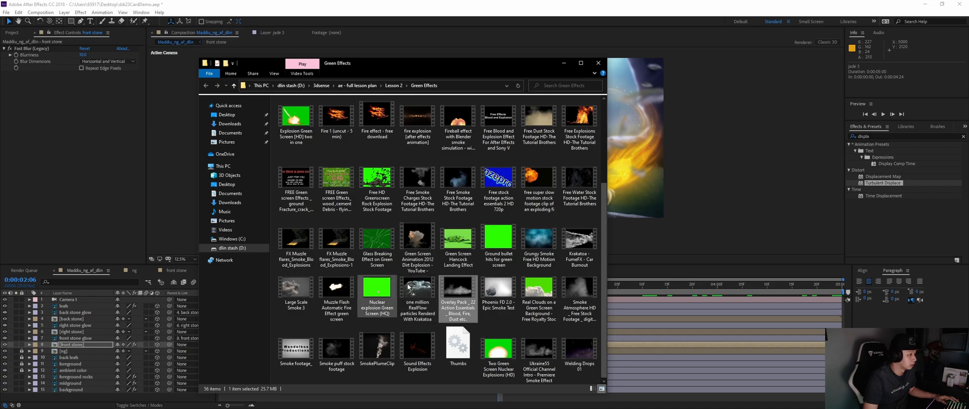
pyautogui.doubleClick(380, 123)
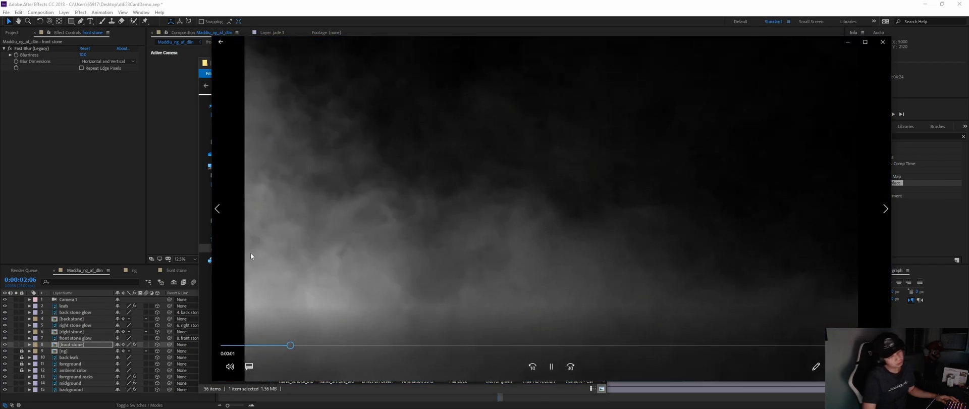
pyautogui.click(882, 42)
# Step: Import the smoke atmosphere 6 HD.mp4 clip from the file window into the project
pyautogui.moveTo(401, 66); pyautogui.dragTo(0, 53)
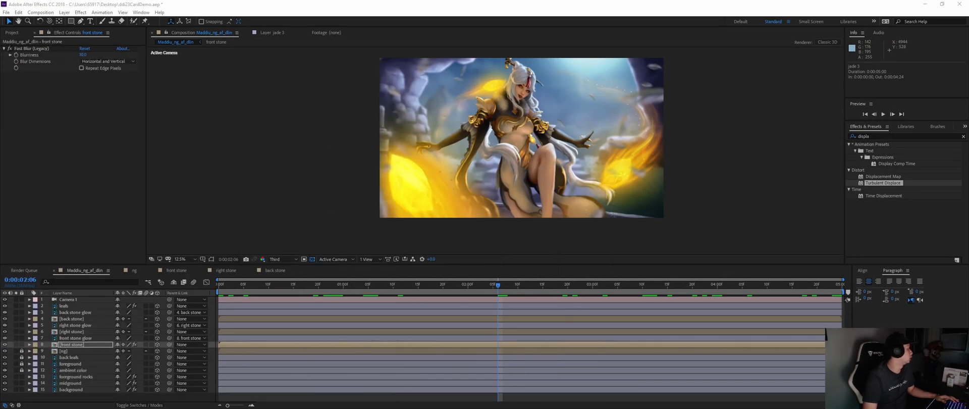
pyautogui.click(13, 33)
pyautogui.moveTo(2, 161); pyautogui.dragTo(78, 164)
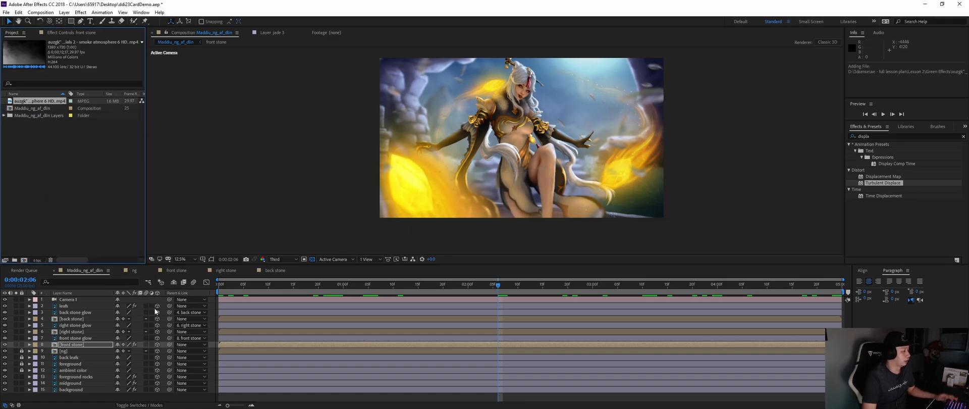
# Step: Examine how the layers are spaced in depth from Custom View 1 and from the Top view
pyautogui.click(288, 260)
pyautogui.click(330, 259)
pyautogui.click(331, 259)
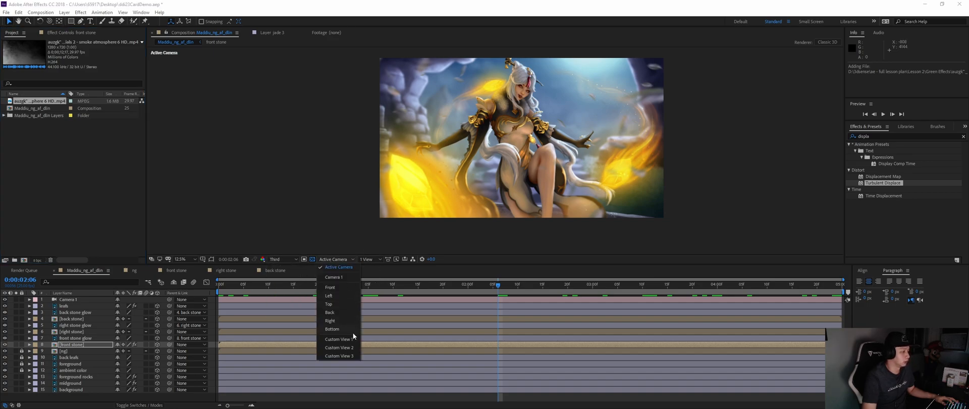
pyautogui.click(349, 336)
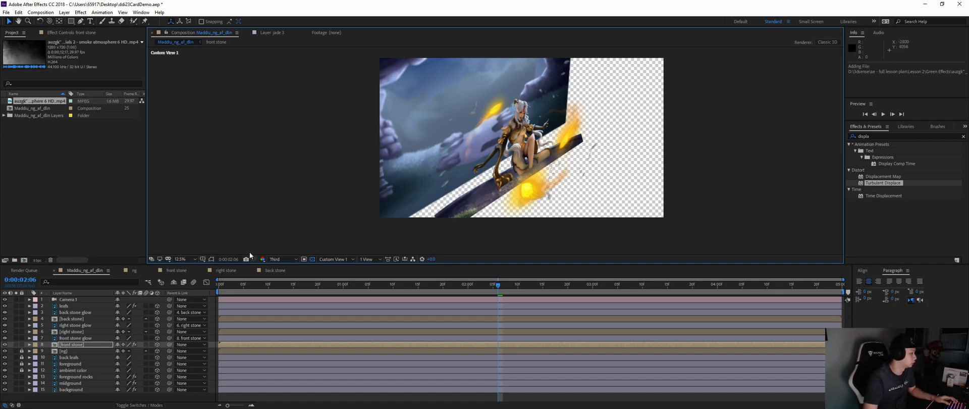
pyautogui.click(281, 259)
pyautogui.click(284, 238)
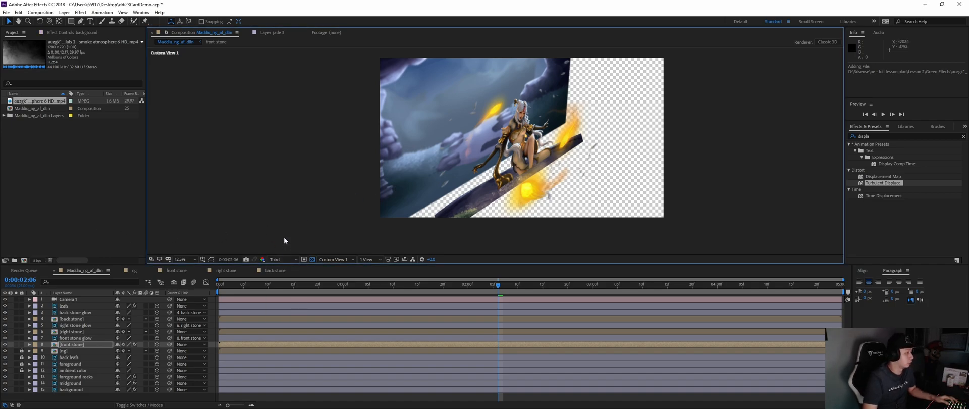
pyautogui.click(335, 258)
pyautogui.click(343, 305)
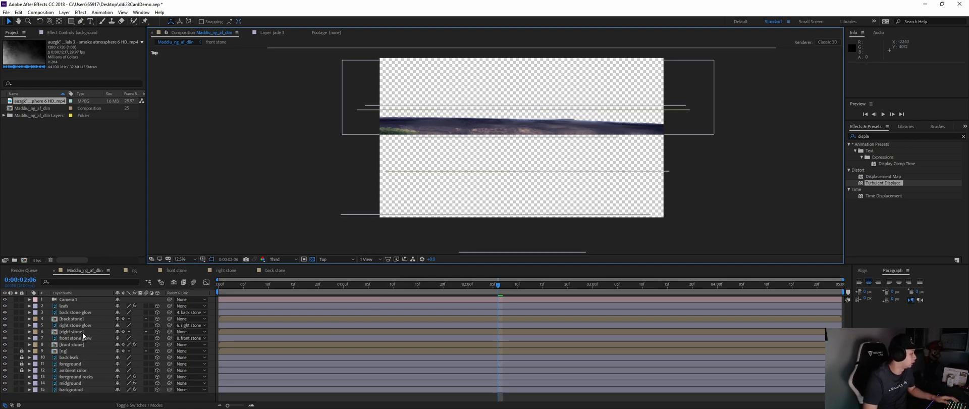
# Step: Place the smoke clip as a 3D layer directly above ambient color, push it back in depth, and return to the Active Camera view
pyautogui.click(90, 157)
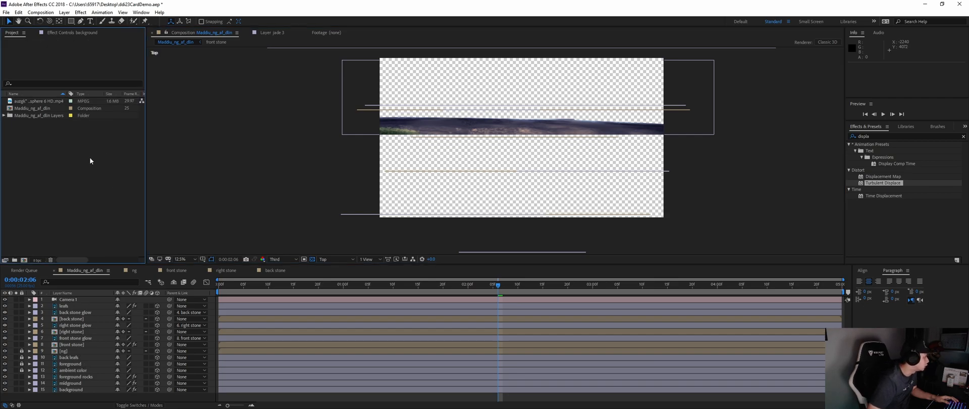
pyautogui.click(35, 101)
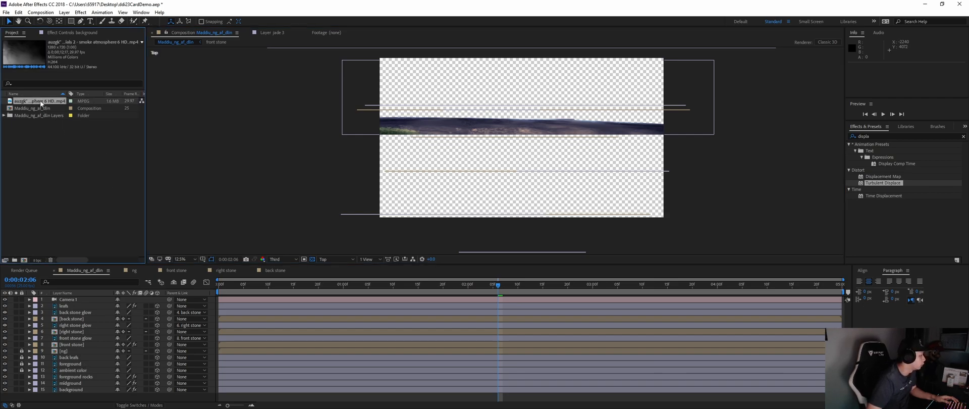
pyautogui.moveTo(50, 103); pyautogui.dragTo(101, 369)
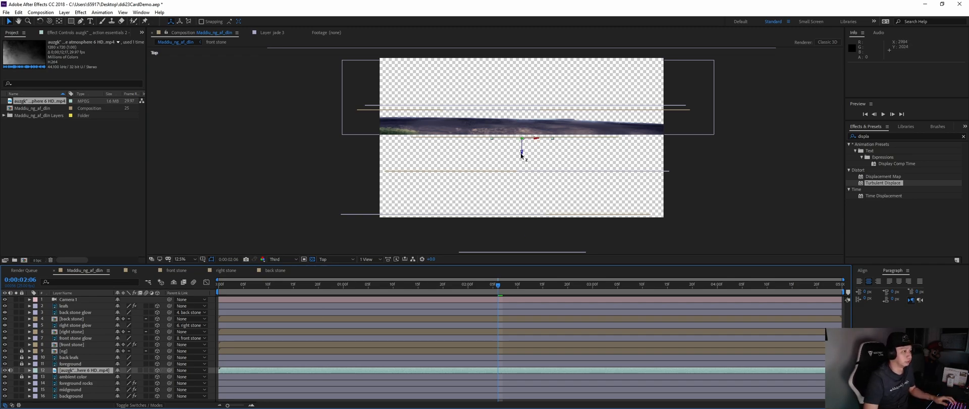
pyautogui.moveTo(521, 155); pyautogui.dragTo(523, 138)
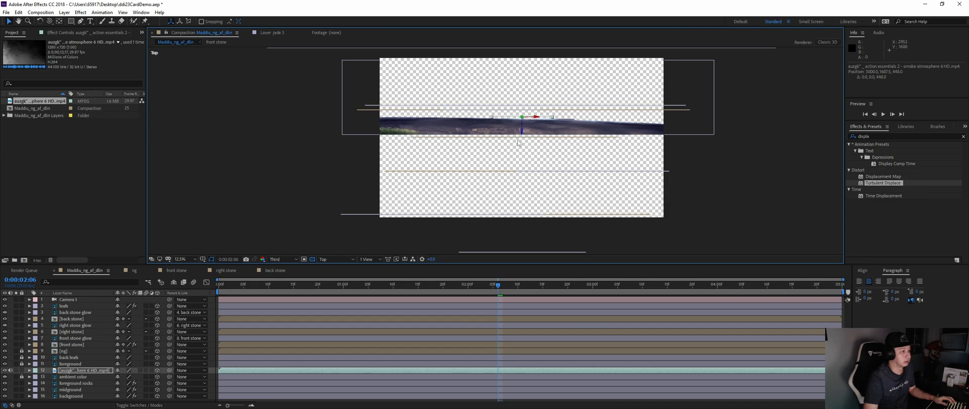
pyautogui.click(338, 259)
pyautogui.click(333, 274)
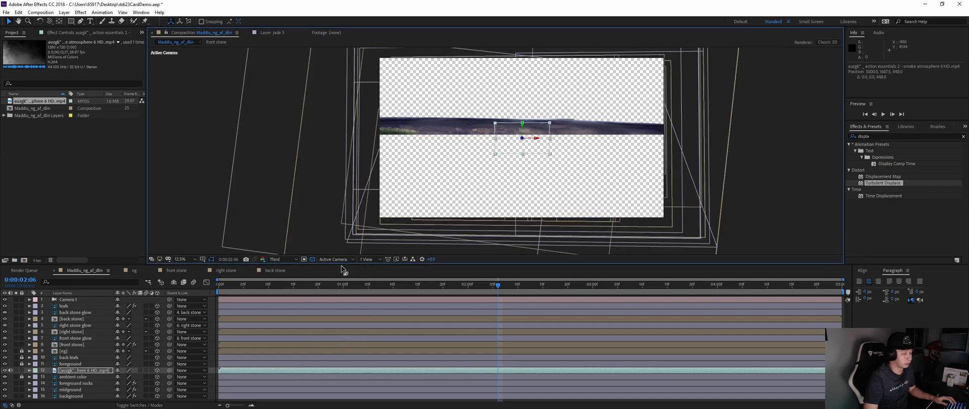
# Step: Solo the smoke layer, scale it to about 607%, shift it slightly to cover the frame, and preview it
pyautogui.click(16, 371)
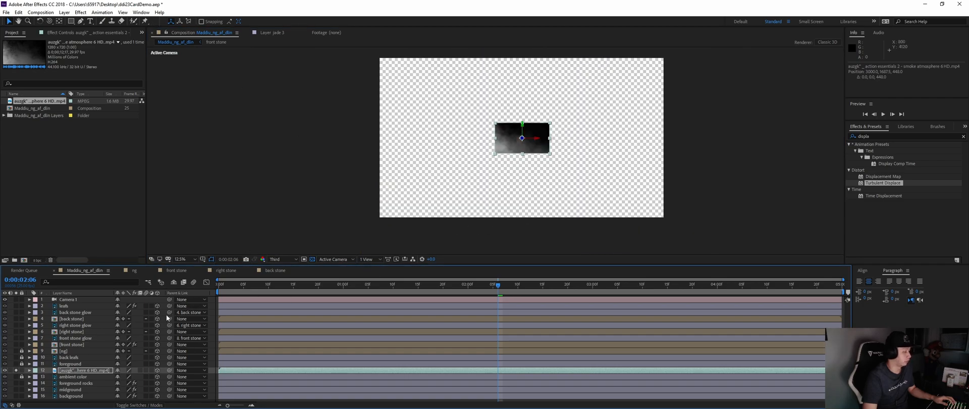
pyautogui.press('s')
pyautogui.moveTo(129, 376); pyautogui.dragTo(349, 404)
pyautogui.moveTo(462, 169)
pyautogui.mouseDown()
pyautogui.moveTo(457, 189)
pyautogui.moveTo(459, 175)
pyautogui.mouseUp()
pyautogui.press('space')
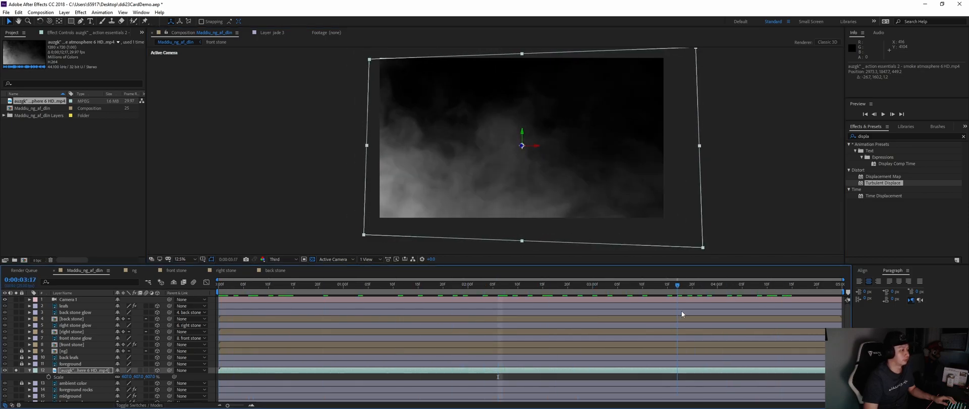
# Step: Increase the smoke layer's Scale to 627% and preview its coverage across the timeline
pyautogui.click(399, 295)
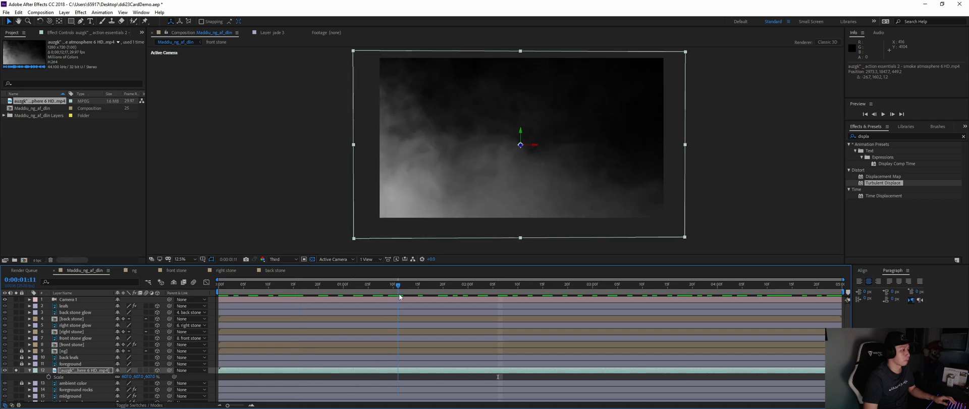
pyautogui.moveTo(126, 378); pyautogui.dragTo(139, 380)
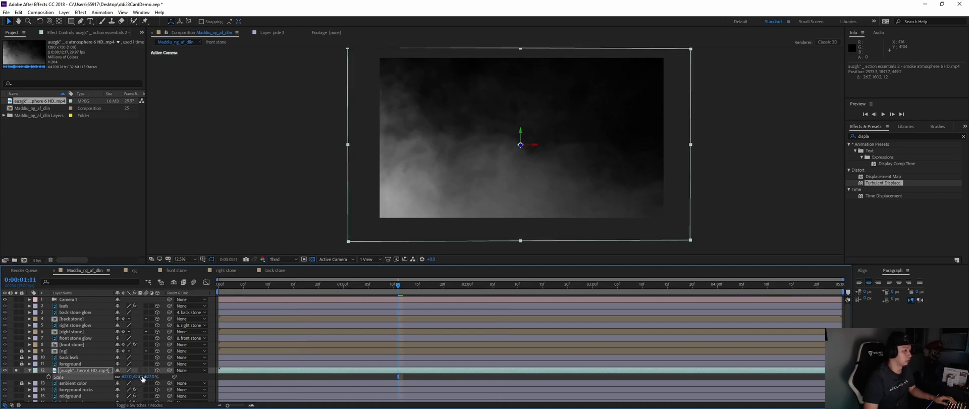
pyautogui.press('space')
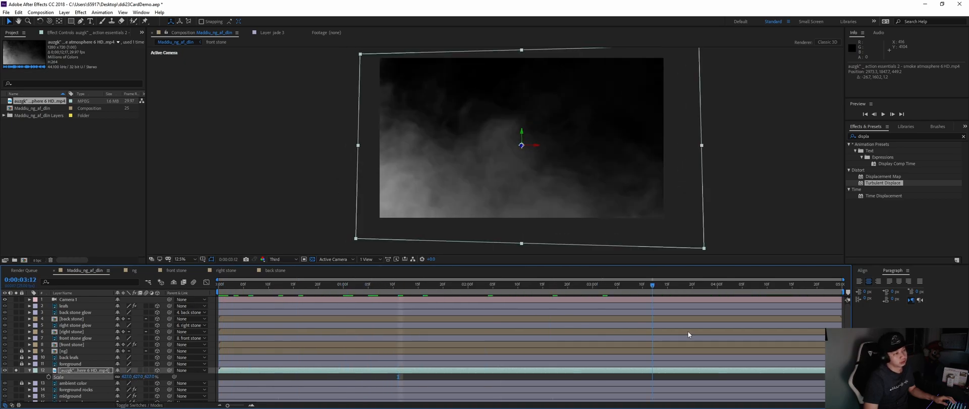
pyautogui.moveTo(769, 348); pyautogui.dragTo(248, 313)
pyautogui.press('space')
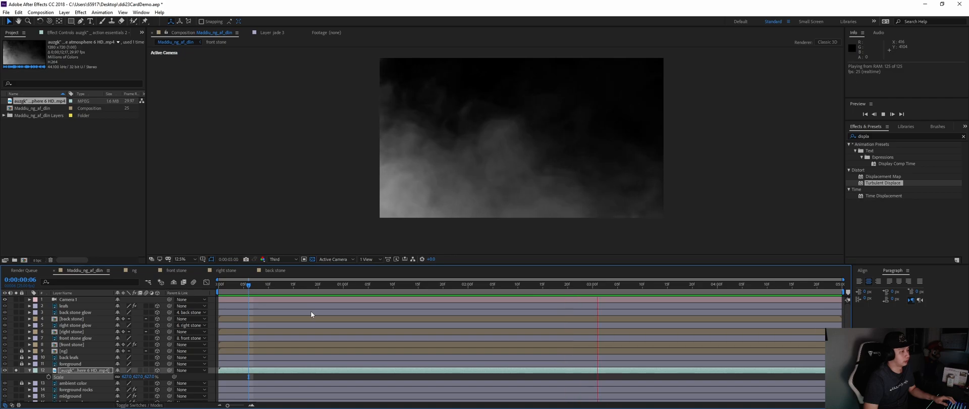
pyautogui.press('space')
# Step: Apply a Time Stretch to the smoke layer with a Stretch Factor of 200%, holding the layer in-point
pyautogui.rightClick(114, 370)
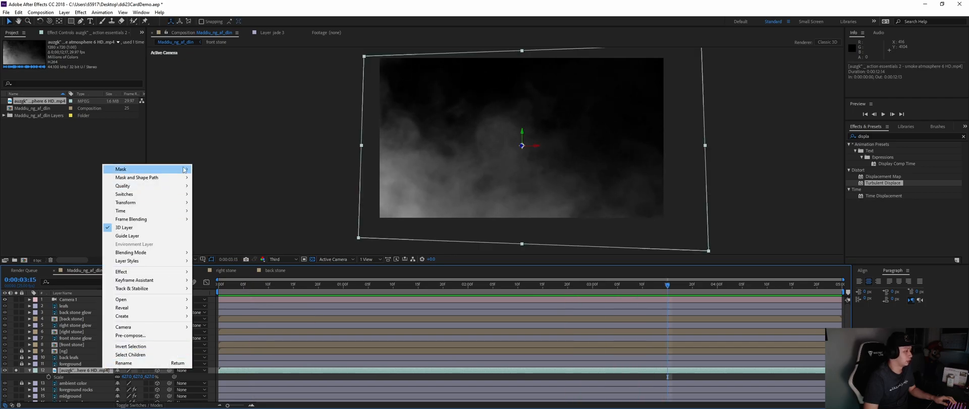
pyautogui.moveTo(167, 213)
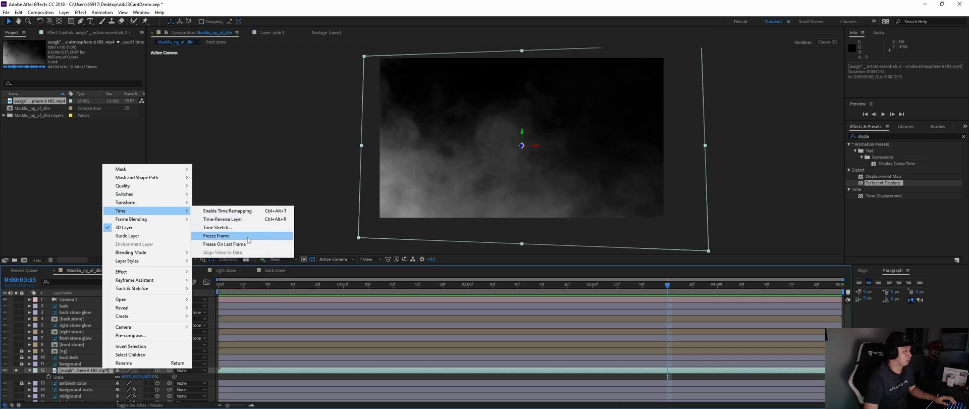
pyautogui.click(222, 227)
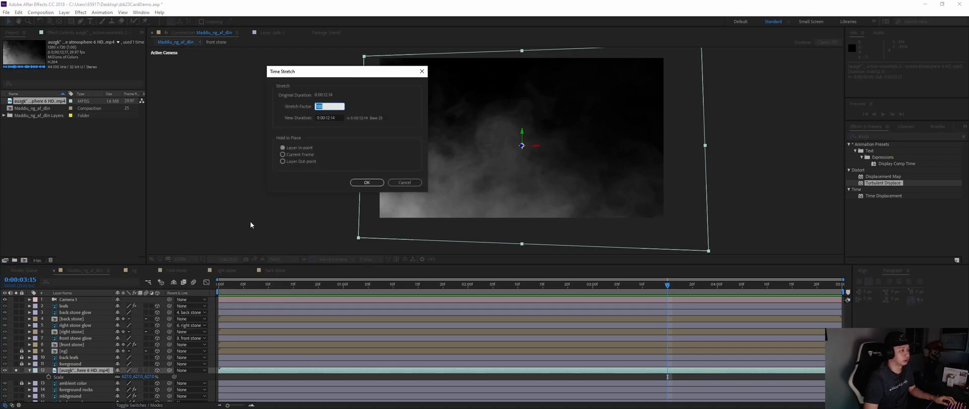
pyautogui.moveTo(352, 73); pyautogui.dragTo(273, 113)
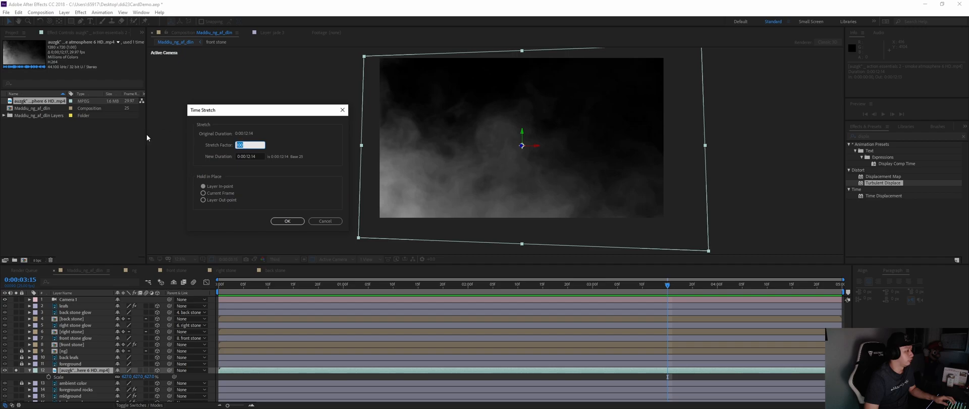
pyautogui.write('40')
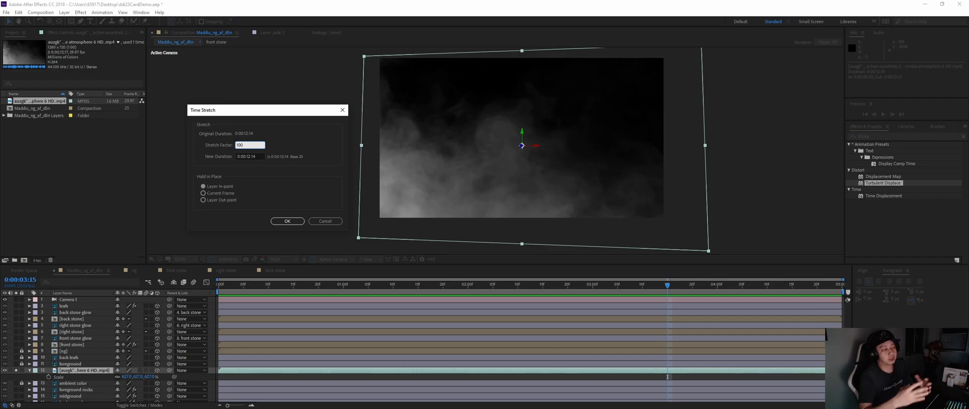
pyautogui.moveTo(256, 146); pyautogui.dragTo(171, 145)
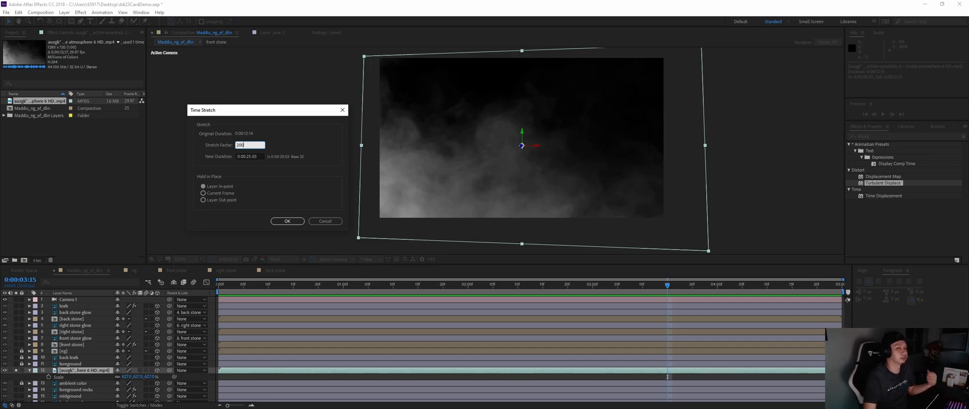
pyautogui.click(285, 220)
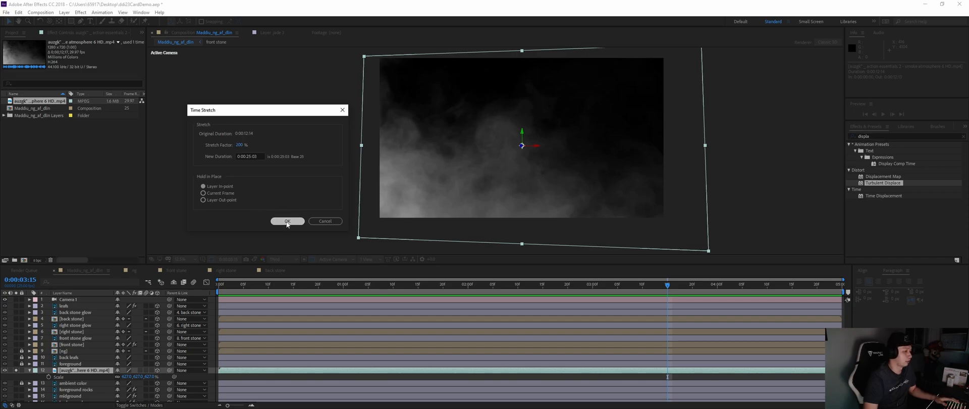
# Step: Preview the slowed smoke on its own from about 0:00:01:12
pyautogui.moveTo(668, 287); pyautogui.dragTo(402, 282)
pyautogui.press('space')
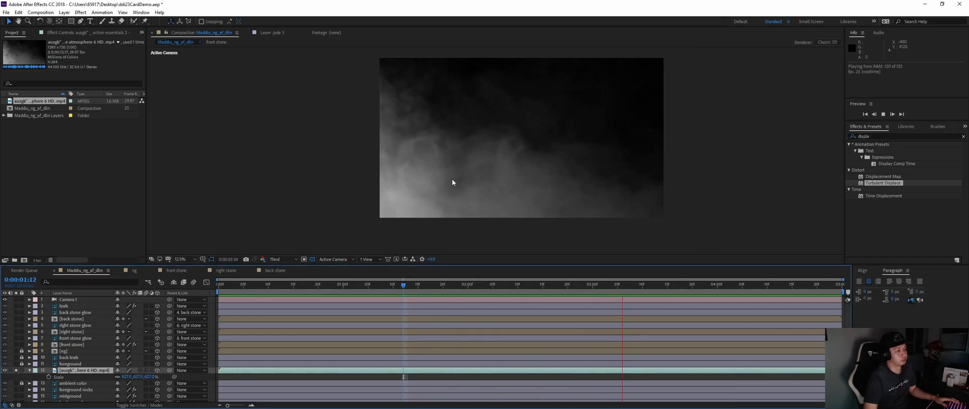
pyautogui.press('space')
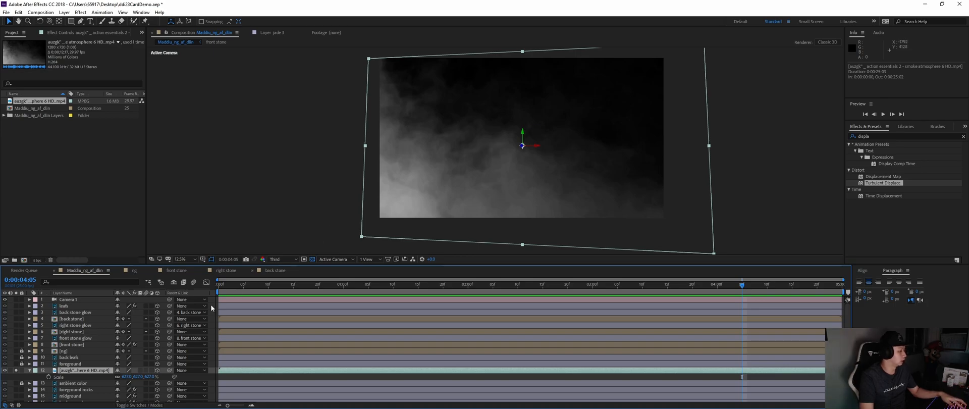
# Step: Turn off solo for the smoke layer and set its blending mode to Screen after trying Add
pyautogui.press('F4')
pyautogui.click(127, 370)
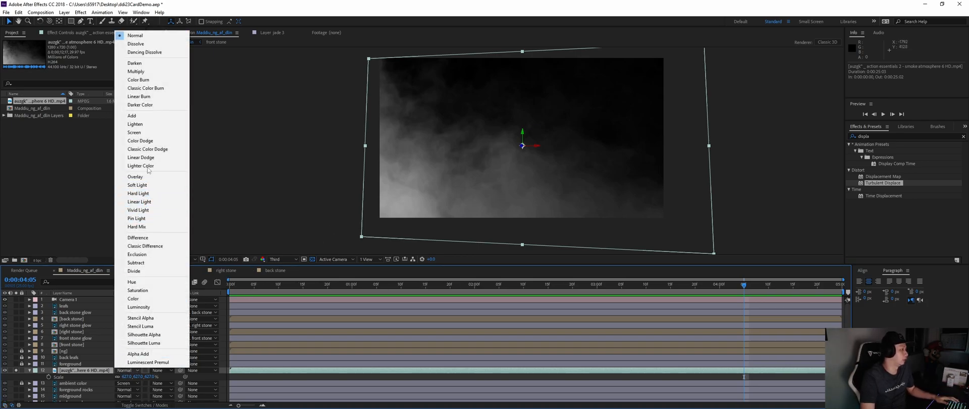
pyautogui.click(157, 115)
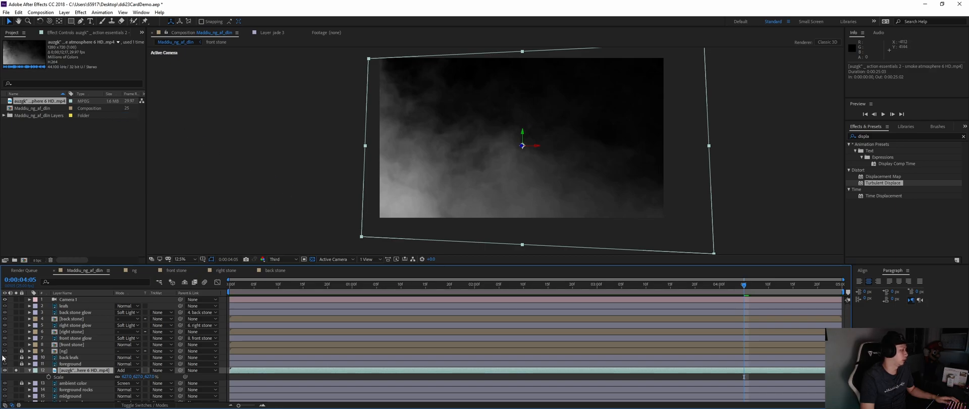
pyautogui.click(16, 371)
pyautogui.click(135, 369)
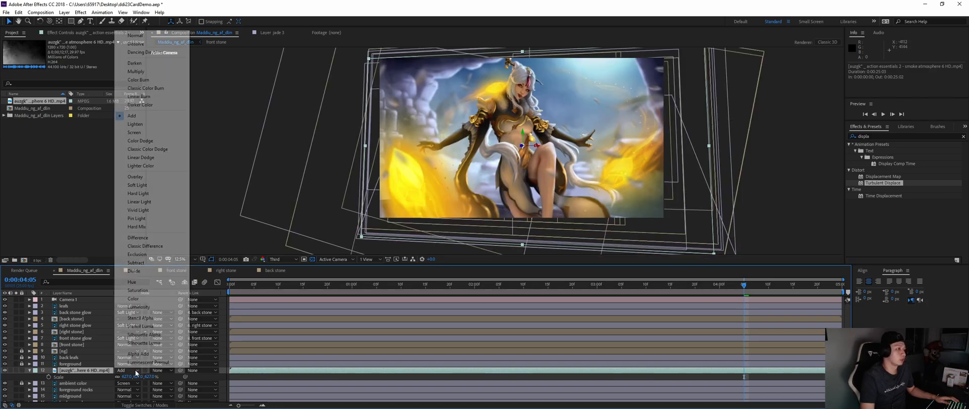
pyautogui.click(146, 133)
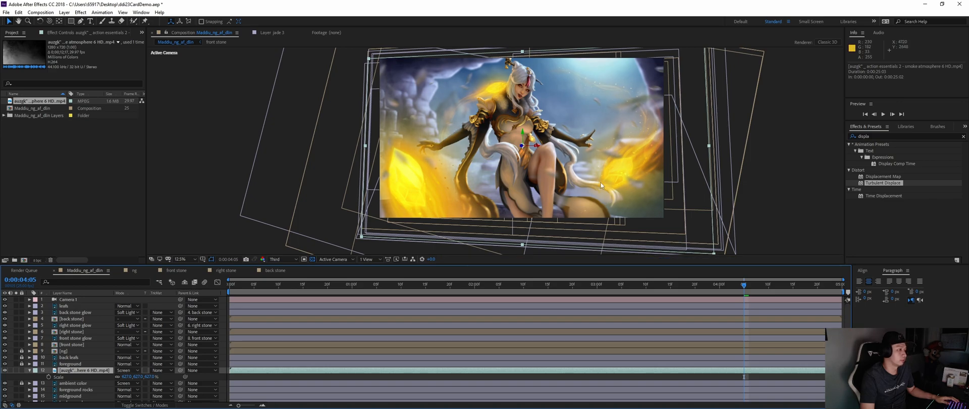
# Step: Play and scrub through the composition to examine how the screened smoke blends with the character artwork
pyautogui.moveTo(352, 289); pyautogui.dragTo(472, 292)
pyautogui.press('space')
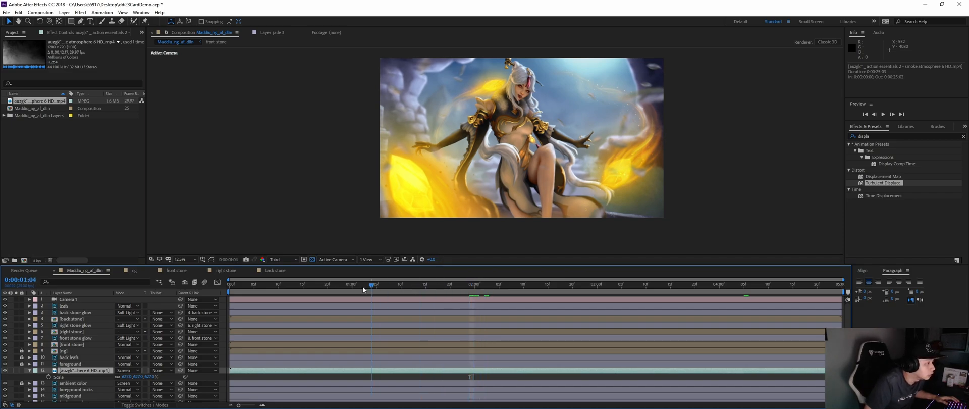
pyautogui.moveTo(367, 290); pyautogui.dragTo(333, 288)
pyautogui.press('space')
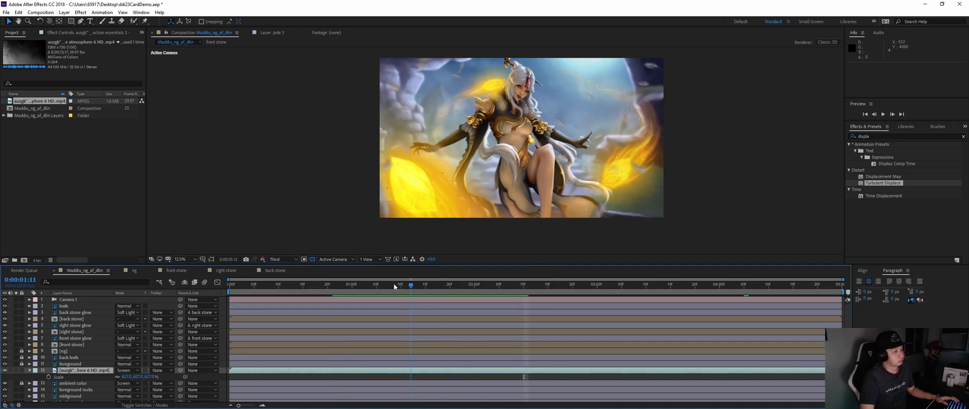
pyautogui.press('space')
pyautogui.moveTo(590, 297); pyautogui.dragTo(436, 298)
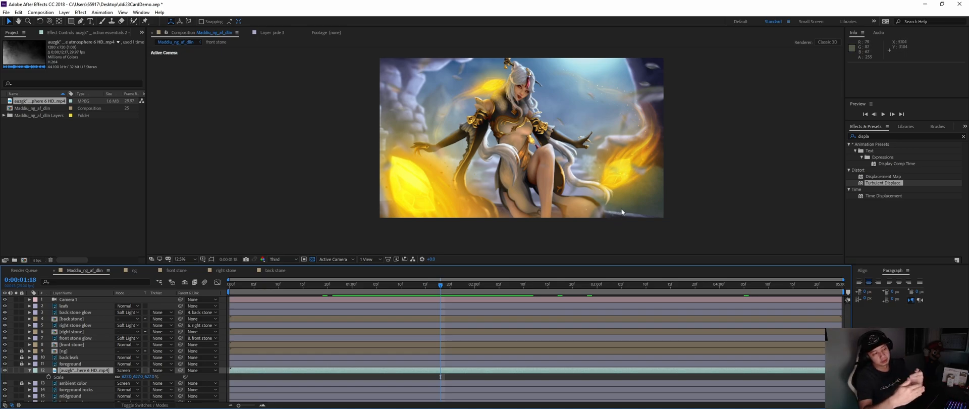
# Step: Move the smoke layer above foreground, and place a duplicate of it directly above the ng layer
pyautogui.moveTo(85, 372); pyautogui.dragTo(87, 364)
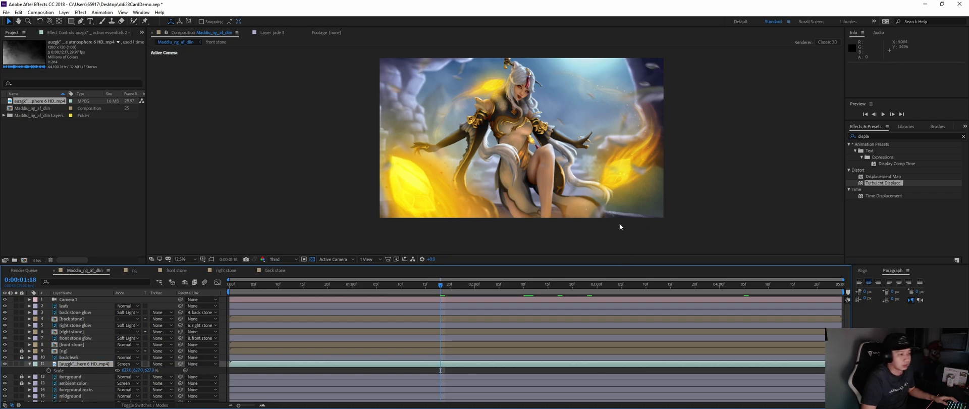
pyautogui.moveTo(442, 286); pyautogui.dragTo(407, 297)
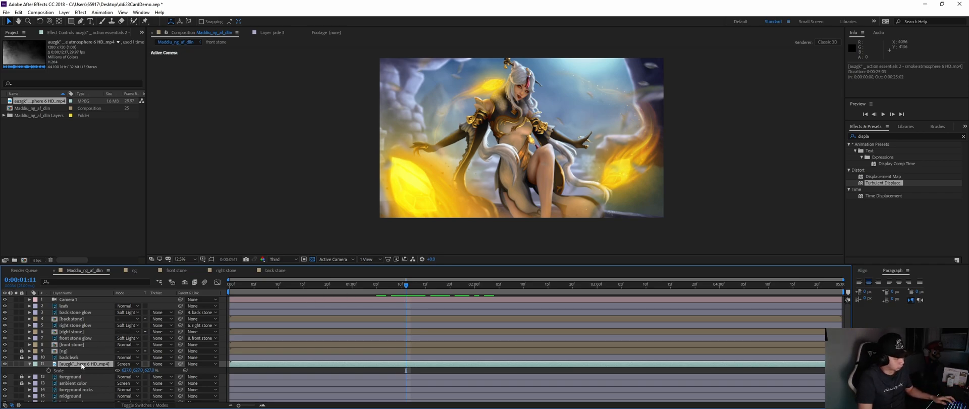
pyautogui.hotkey('ctrl', 'd')
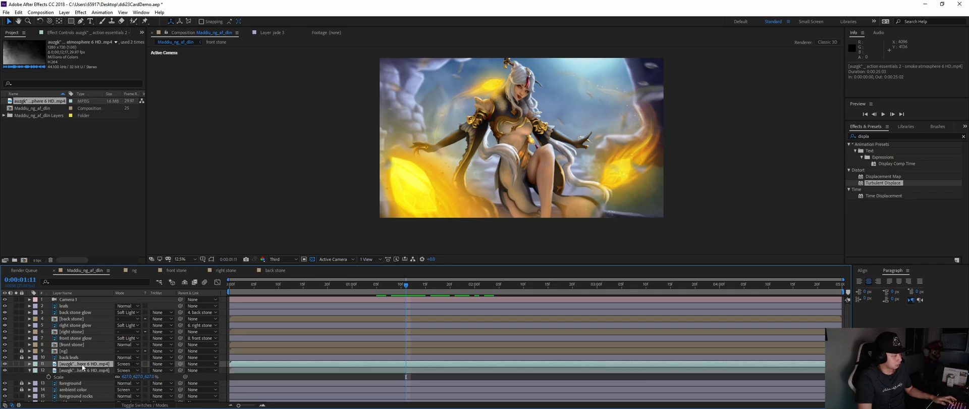
pyautogui.moveTo(92, 362); pyautogui.dragTo(95, 350)
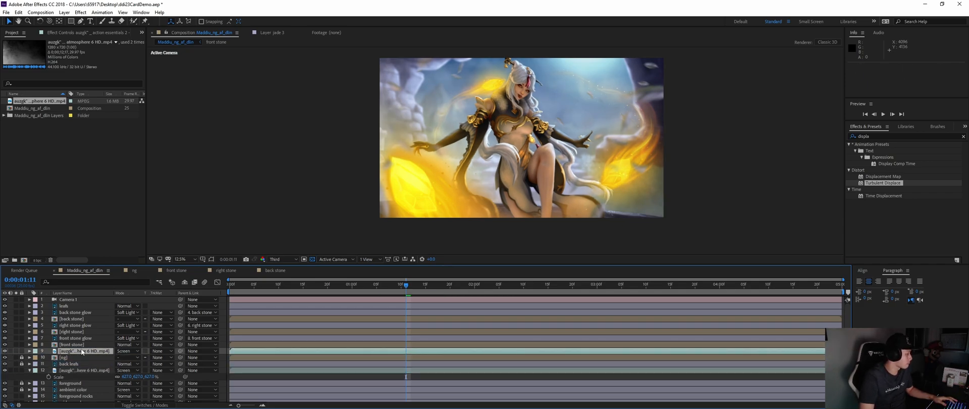
# Step: Pull the duplicate smoke layer forward in depth using the Top view, and return to the Active Camera view
pyautogui.click(277, 260)
pyautogui.click(235, 260)
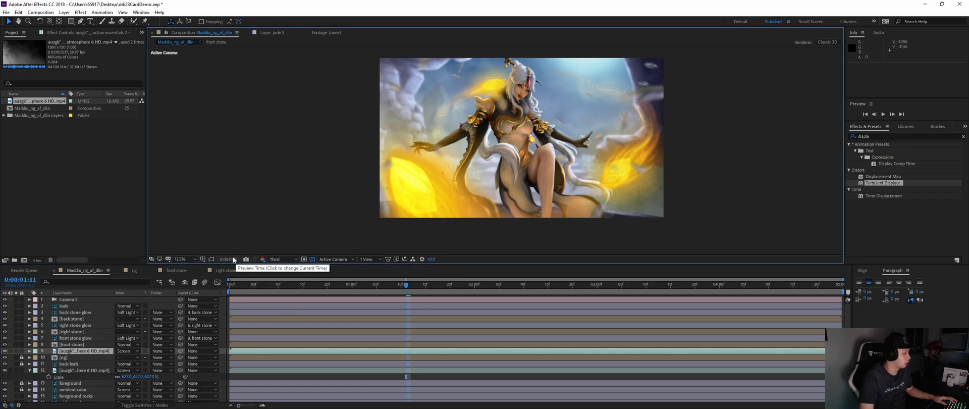
pyautogui.click(280, 259)
pyautogui.click(335, 259)
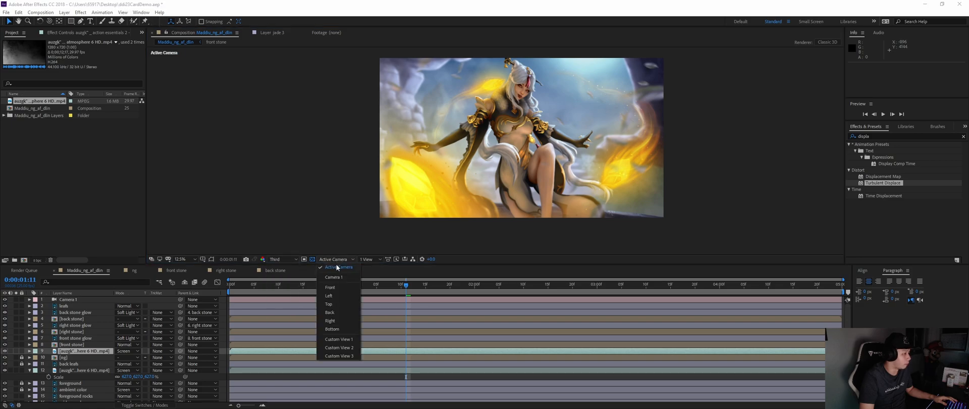
pyautogui.click(335, 305)
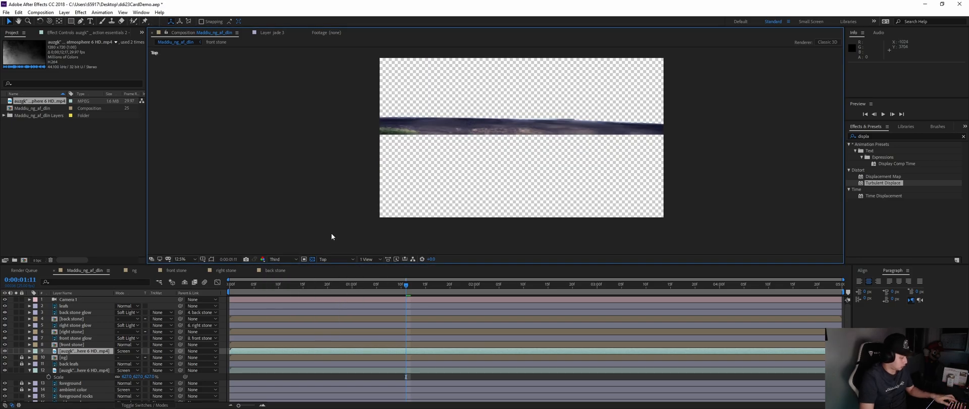
pyautogui.moveTo(521, 131); pyautogui.dragTo(521, 164)
pyautogui.click(336, 259)
pyautogui.click(335, 291)
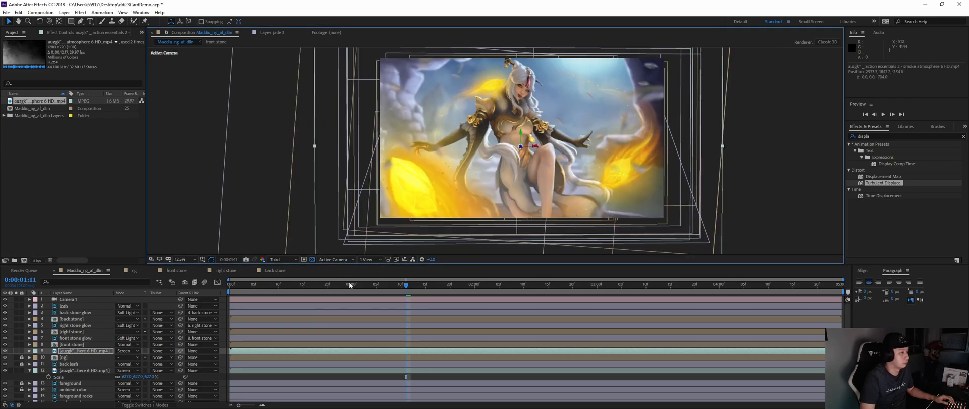
# Step: Reduce the duplicate smoke layer's Scale to about 589% and slide the layer earlier in time to offset its motion
pyautogui.press('s')
pyautogui.moveTo(132, 357); pyautogui.dragTo(117, 359)
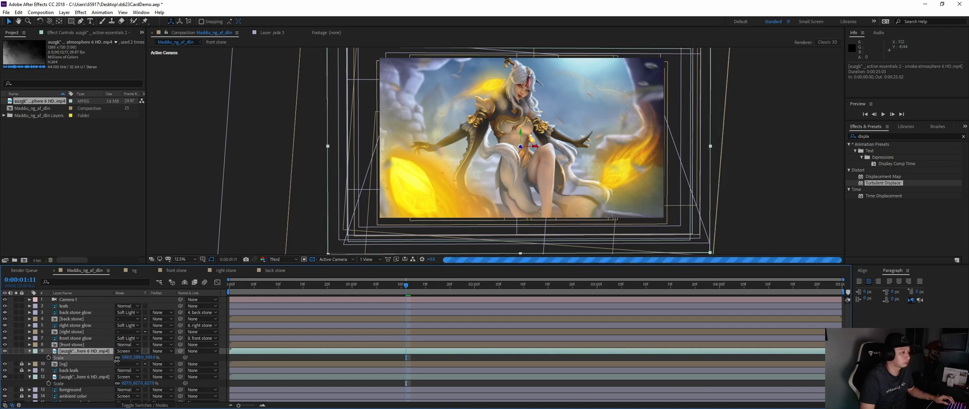
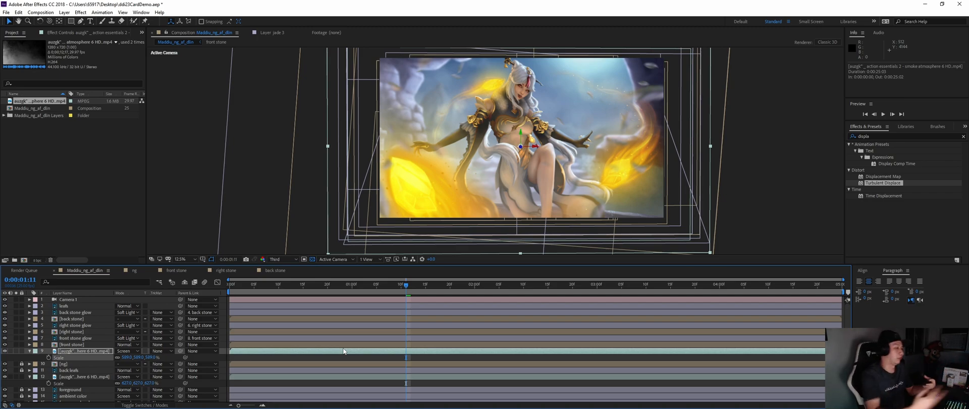
pyautogui.moveTo(478, 353); pyautogui.dragTo(306, 350)
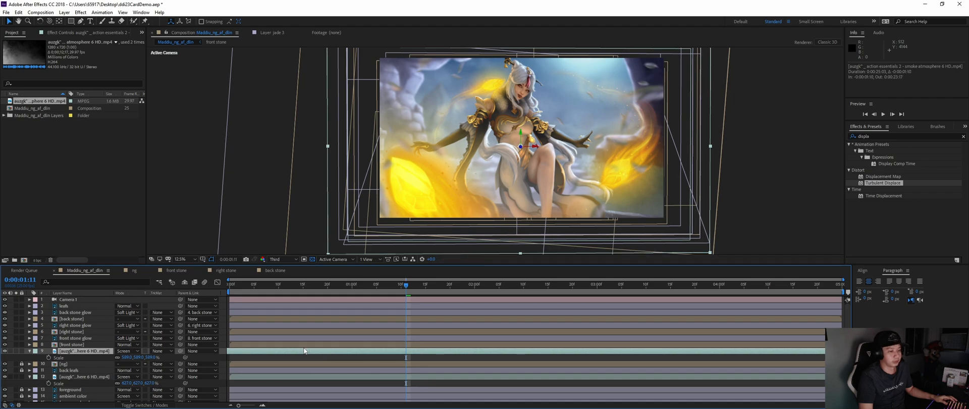
pyautogui.moveTo(746, 354); pyautogui.dragTo(689, 353)
# Step: Play and scrub the composition to examine the two overlapping smoke layers in motion
pyautogui.moveTo(408, 285)
pyautogui.mouseDown()
pyautogui.moveTo(335, 286)
pyautogui.moveTo(558, 300)
pyautogui.moveTo(379, 290)
pyautogui.moveTo(549, 295)
pyautogui.moveTo(540, 293)
pyautogui.moveTo(547, 286)
pyautogui.moveTo(411, 286)
pyautogui.mouseUp()
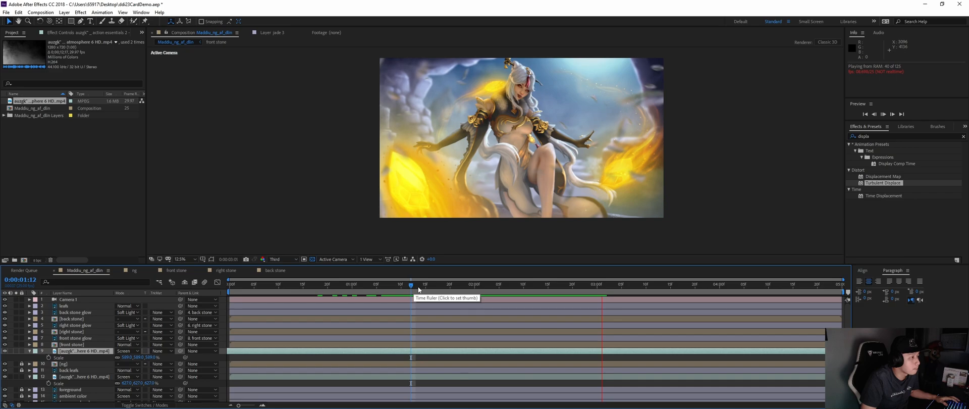
pyautogui.moveTo(447, 291)
pyautogui.mouseDown()
pyautogui.moveTo(321, 286)
pyautogui.moveTo(459, 293)
pyautogui.mouseUp()
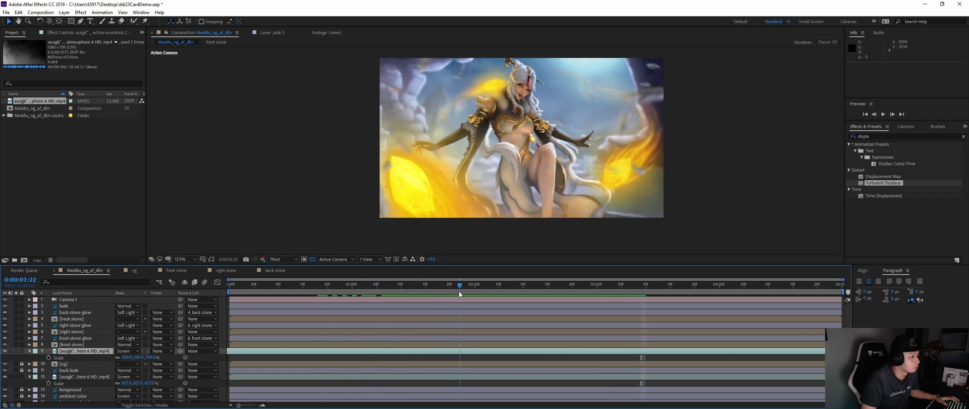
pyautogui.press('space')
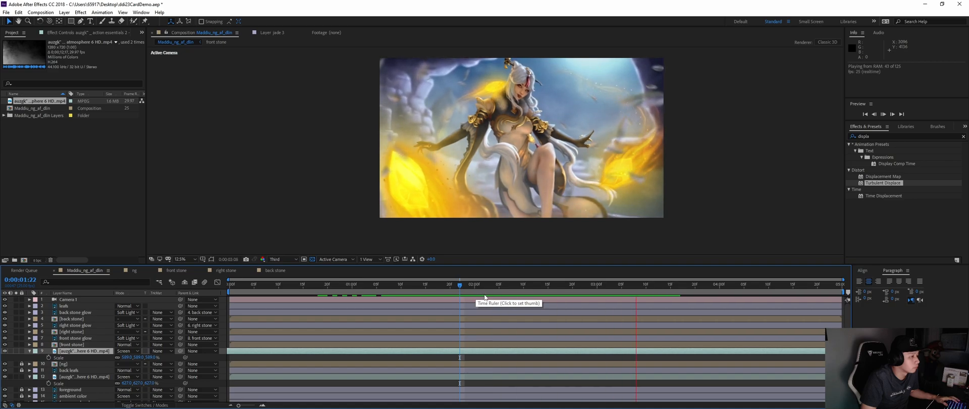
pyautogui.press('space')
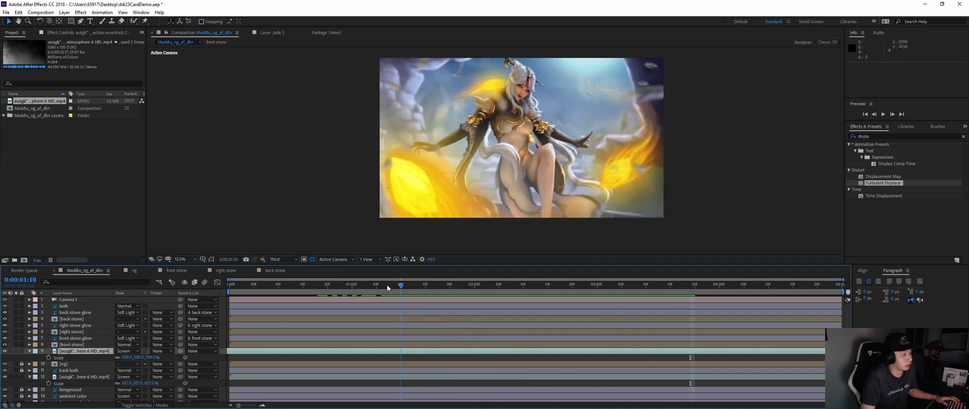
pyautogui.moveTo(474, 289); pyautogui.dragTo(433, 289)
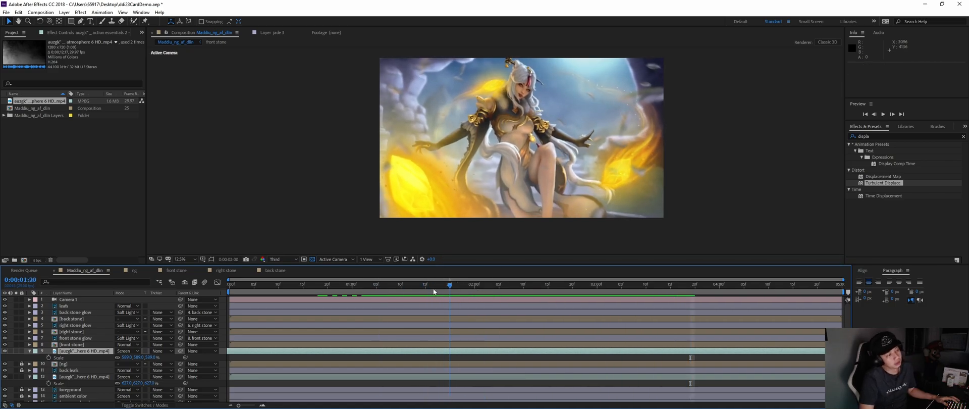
# Step: Collapse the properties of both smoke layers and save the project
pyautogui.click(29, 350)
pyautogui.click(30, 369)
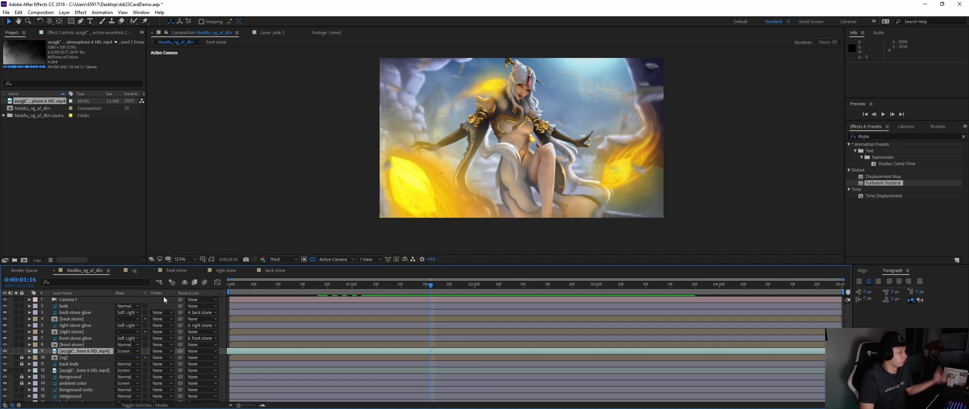
pyautogui.hotkey('ctrl', 's')
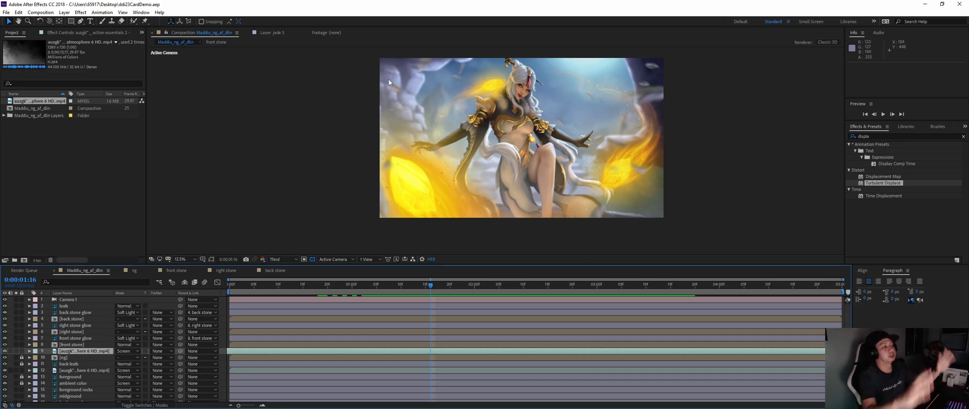
# Step: Enlarge the timeline area and create a black 6000 × 3375 px solid named vignette as the topmost layer
pyautogui.moveTo(398, 262); pyautogui.dragTo(364, 218)
pyautogui.moveTo(537, 127); pyautogui.dragTo(530, 133)
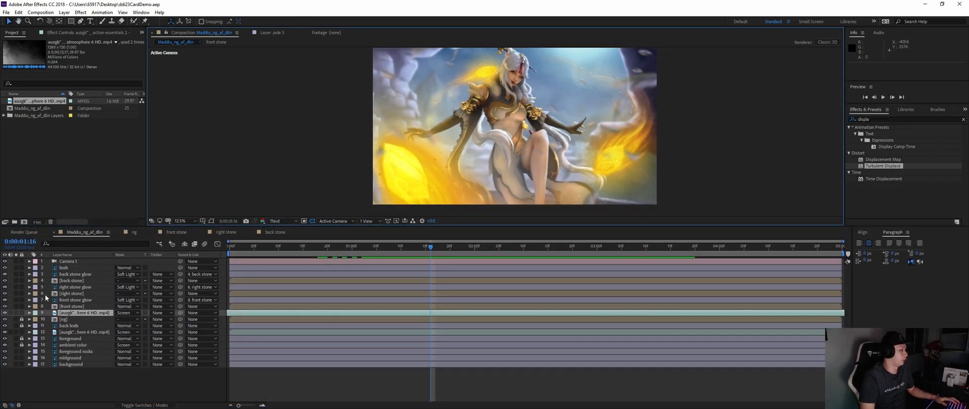
pyautogui.rightClick(80, 382)
pyautogui.moveTo(123, 298)
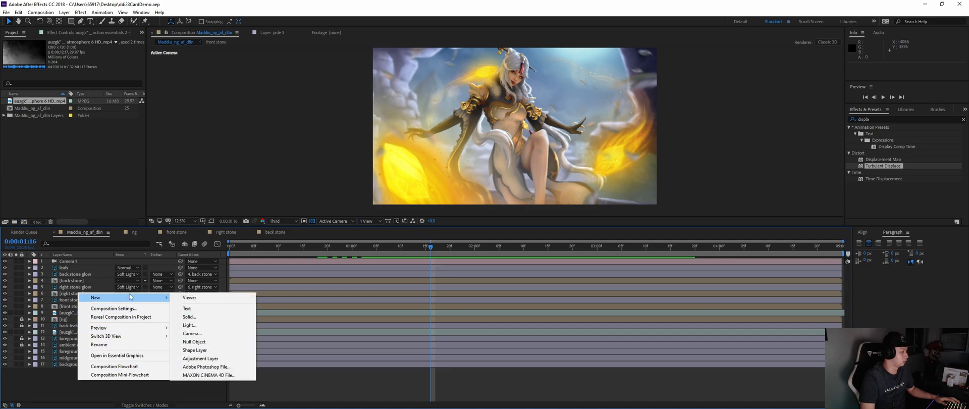
pyautogui.click(215, 314)
pyautogui.write('vig')
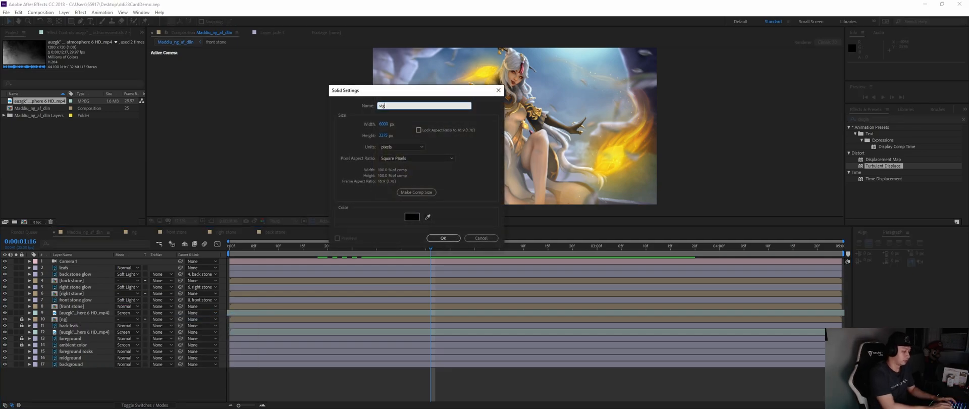
pyautogui.write('nette')
pyautogui.press('Return')
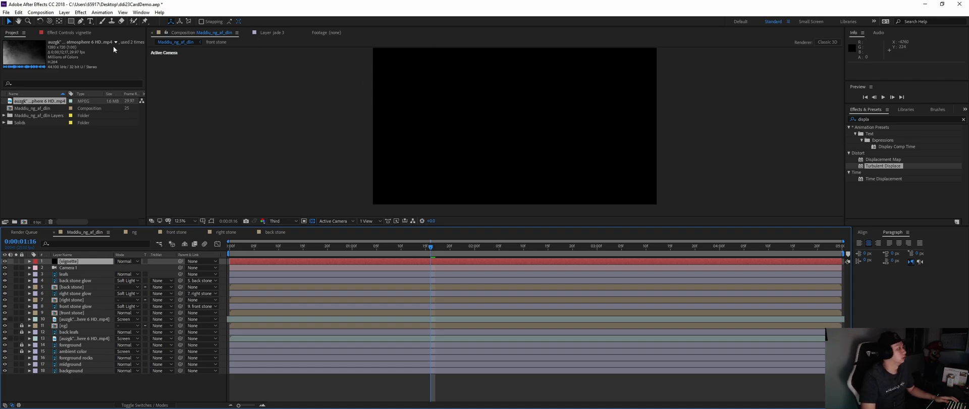
# Step: Add an elliptical mask filling the whole frame to the vignette solid
pyautogui.click(71, 21)
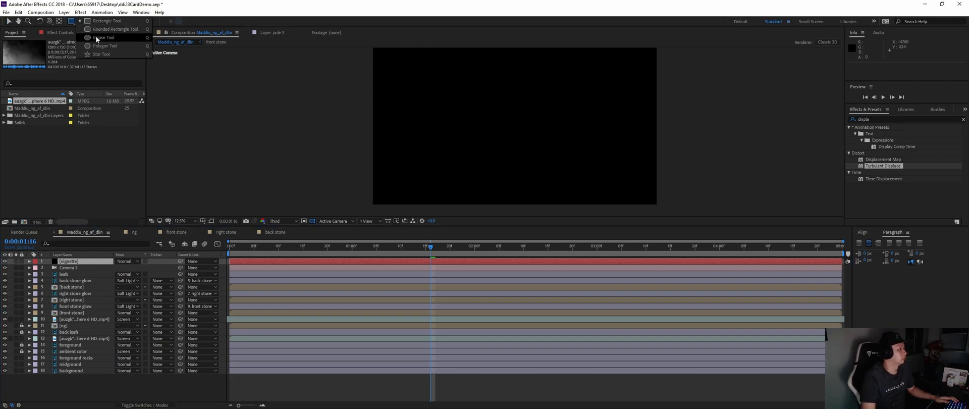
pyautogui.click(111, 36)
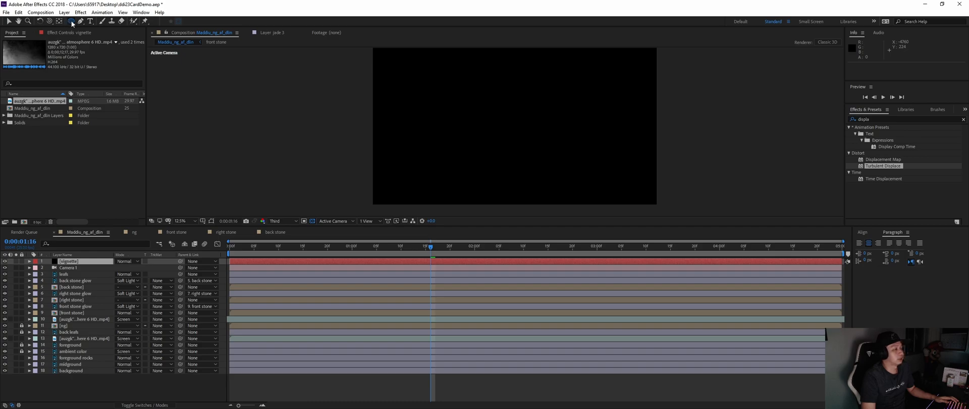
pyautogui.doubleClick(71, 20)
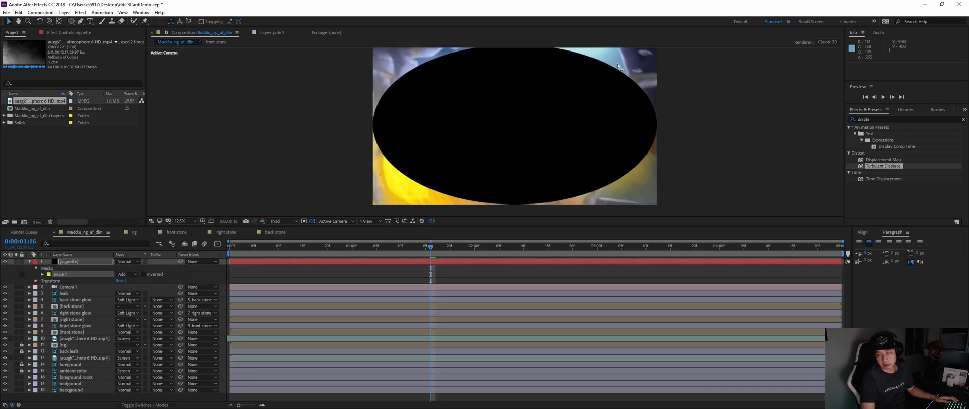
pyautogui.press('space')
pyautogui.moveTo(618, 105); pyautogui.dragTo(617, 116)
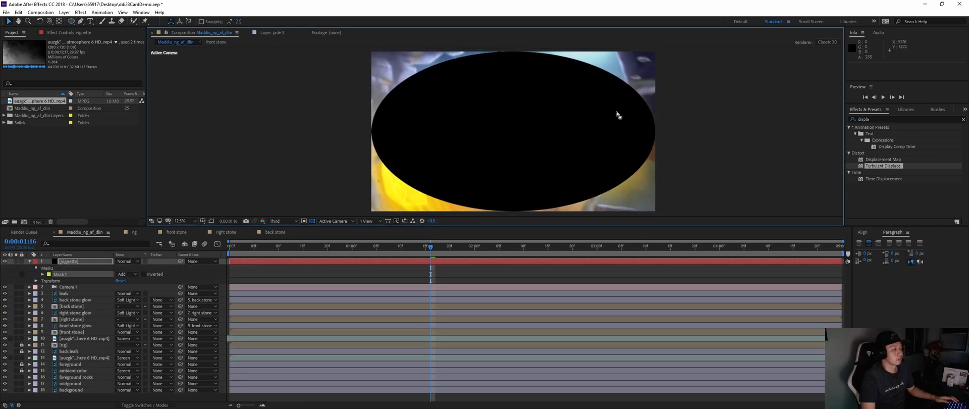
# Step: Invert the elliptical mask on the vignette solid so the black surrounds the artwork
pyautogui.click(92, 262)
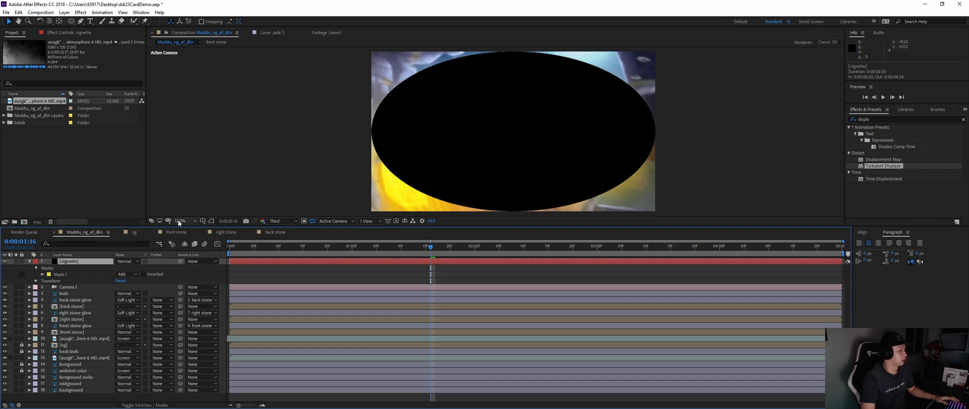
pyautogui.click(67, 274)
pyautogui.click(144, 274)
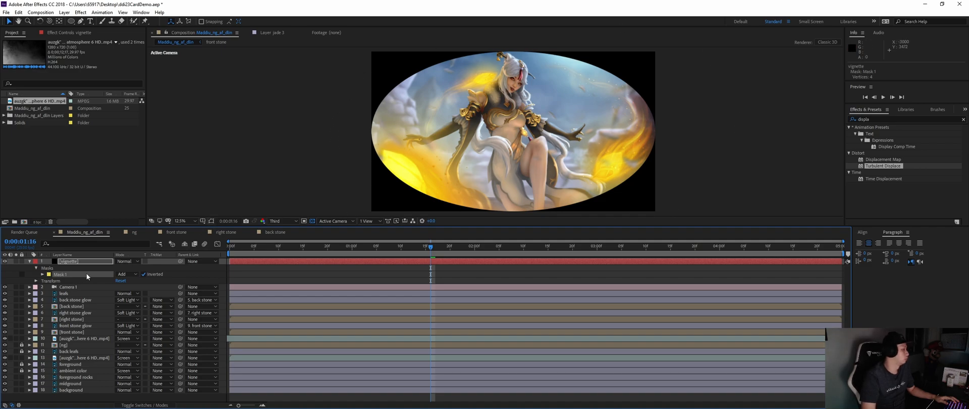
# Step: Expand the properties of the vignette's mask and raise its feather to about 630 pixels
pyautogui.click(43, 274)
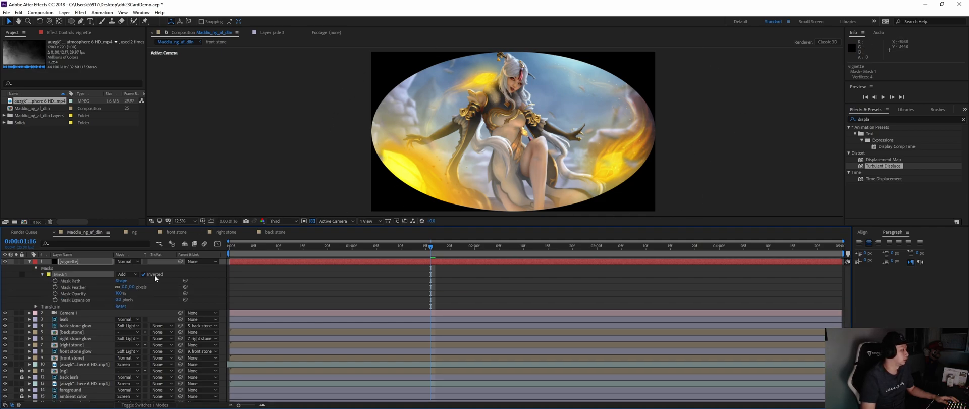
pyautogui.click(42, 274)
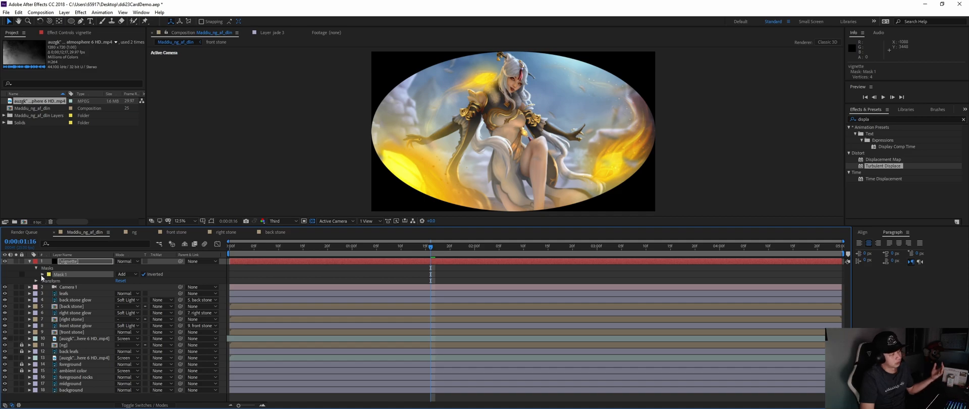
pyautogui.click(41, 275)
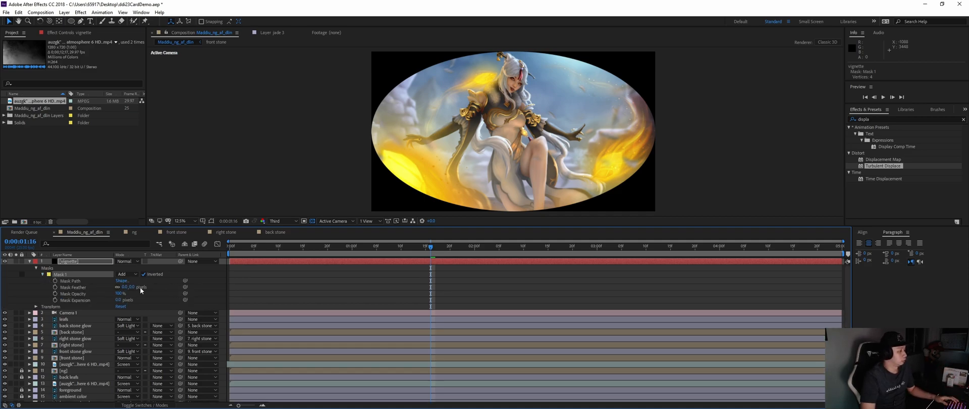
pyautogui.moveTo(133, 289); pyautogui.dragTo(205, 292)
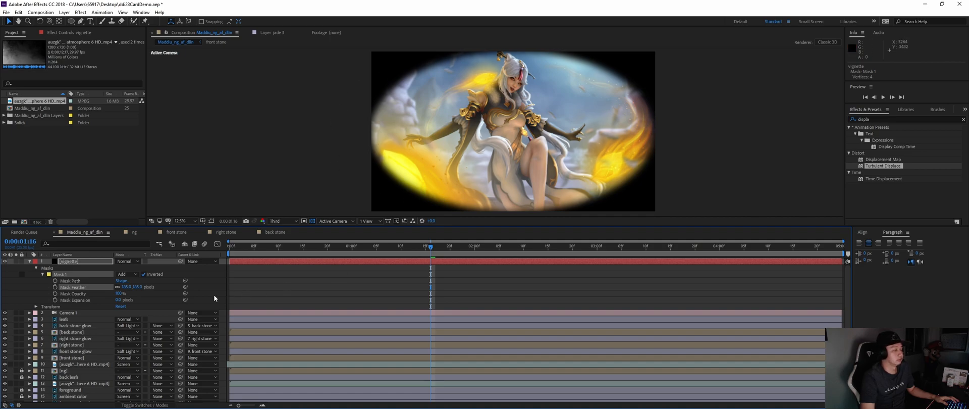
pyautogui.moveTo(144, 288); pyautogui.dragTo(318, 302)
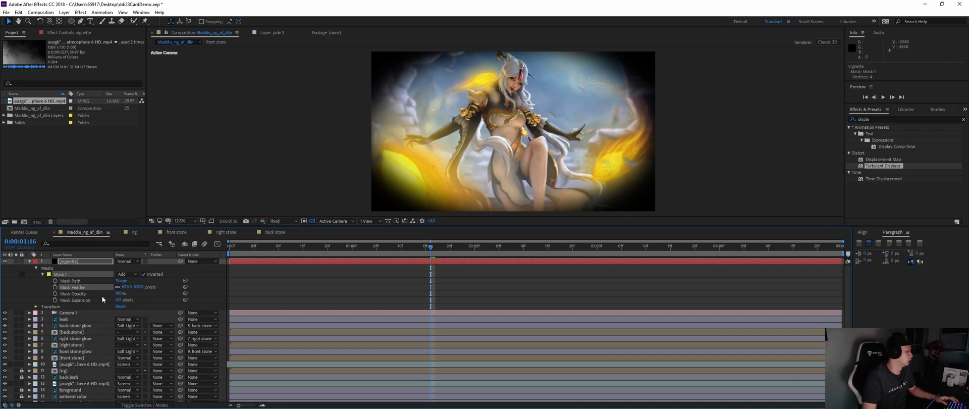
# Step: Increase the vignette mask's expansion by more than 400 pixels so the darkening sits toward the frame's corners
pyautogui.moveTo(118, 297); pyautogui.dragTo(323, 325)
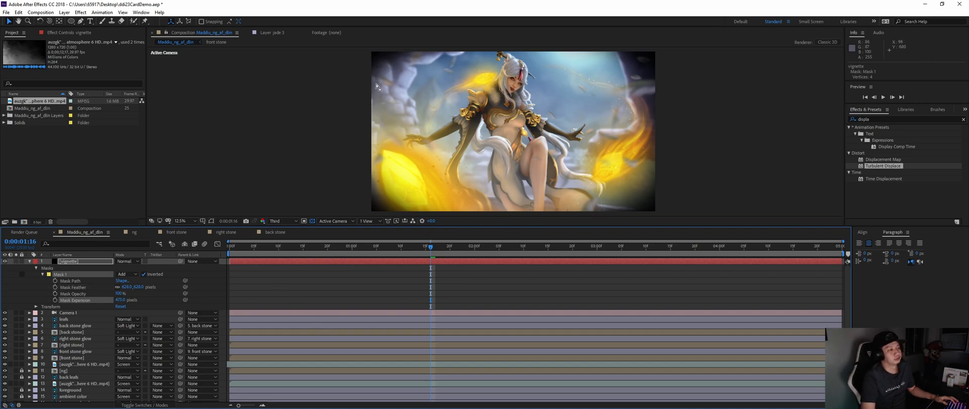
pyautogui.scroll(-1, 429, 135)
pyautogui.scroll(1, 510, 146)
pyautogui.moveTo(542, 152); pyautogui.dragTo(535, 151)
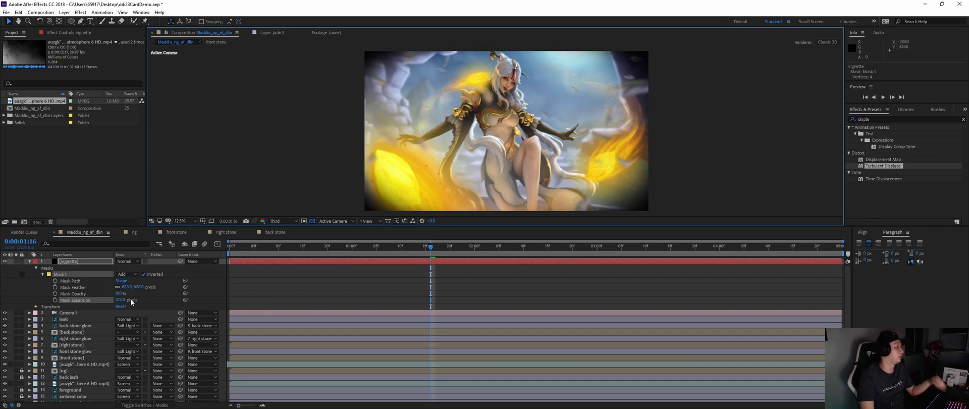
# Step: Set the vignette mask's opacity to 40%, compare the image with and without the vignette, and collapse the layer
pyautogui.click(80, 295)
pyautogui.click(123, 293)
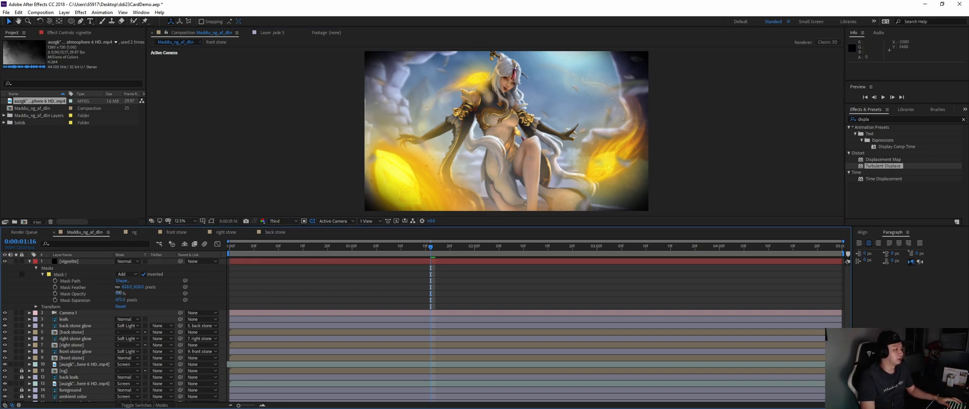
pyautogui.press('Return')
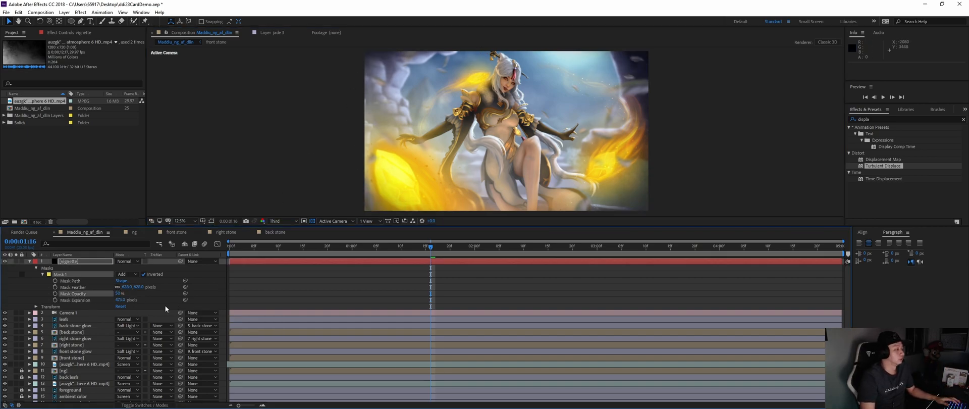
pyautogui.click(119, 294)
pyautogui.write('40')
pyautogui.press('Return')
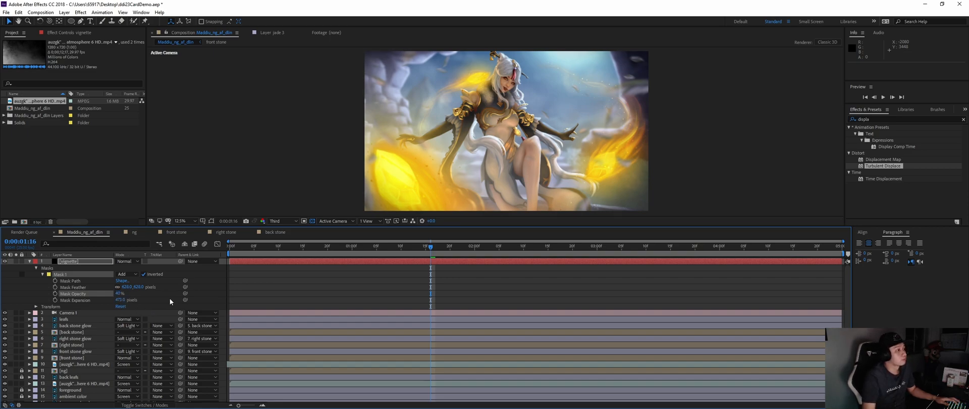
pyautogui.click(5, 262)
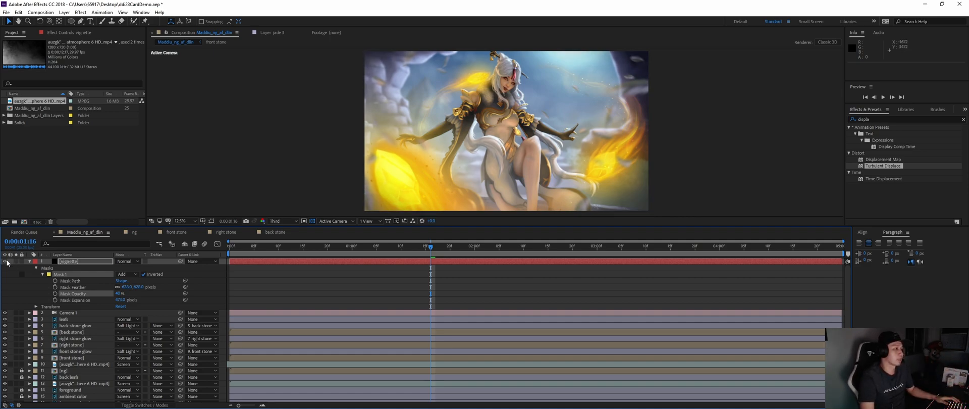
pyautogui.click(29, 261)
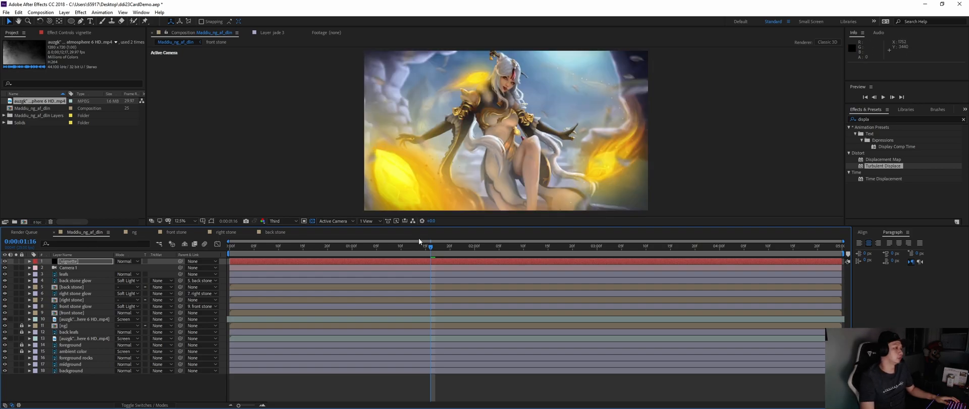
pyautogui.rightClick(116, 383)
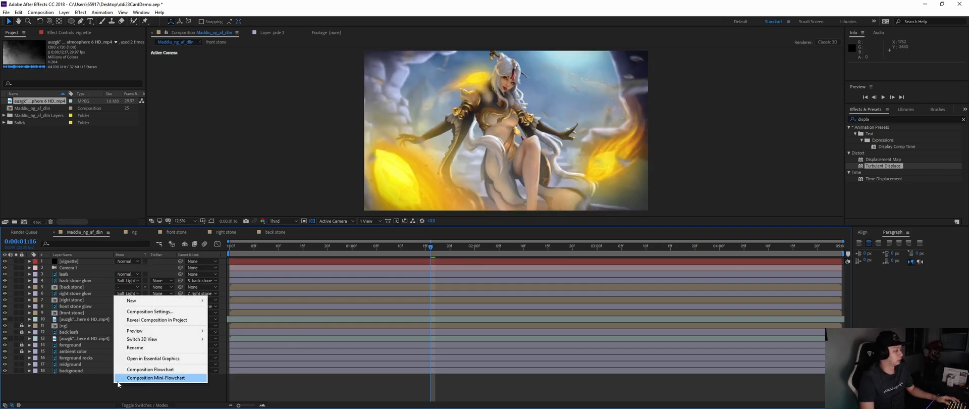
pyautogui.moveTo(167, 301)
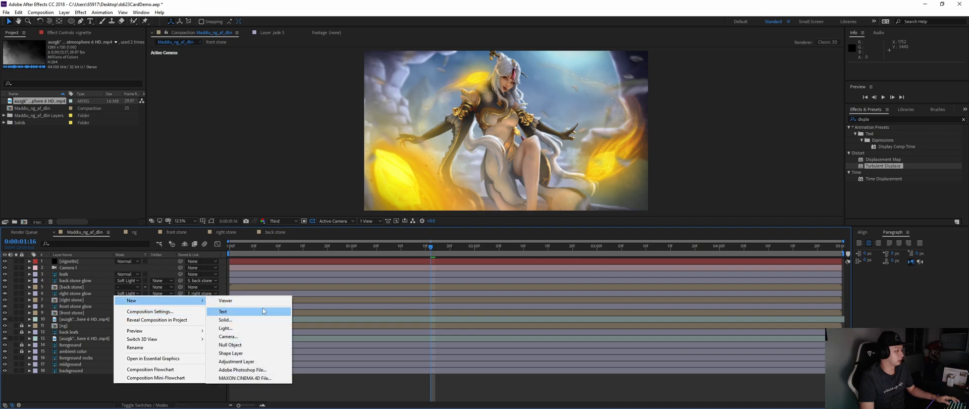
pyautogui.click(93, 389)
# Step: Create a black 6000 × 3375 px solid named lenflare as the topmost layer
pyautogui.rightClick(69, 383)
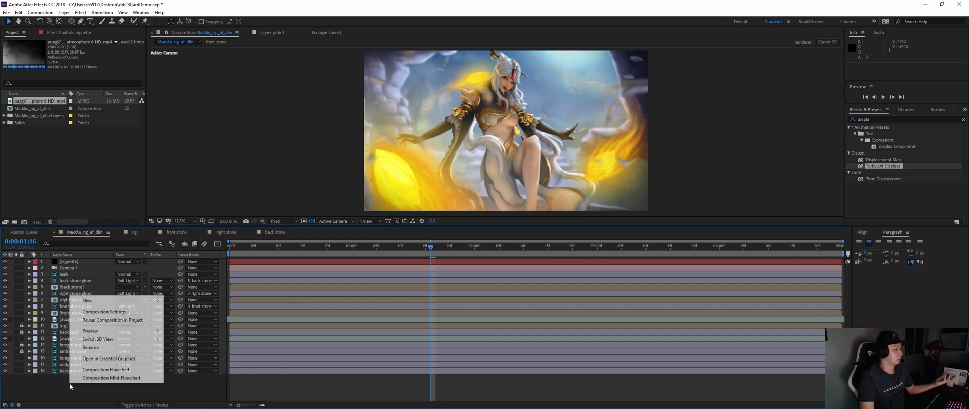
pyautogui.moveTo(146, 300)
pyautogui.click(193, 322)
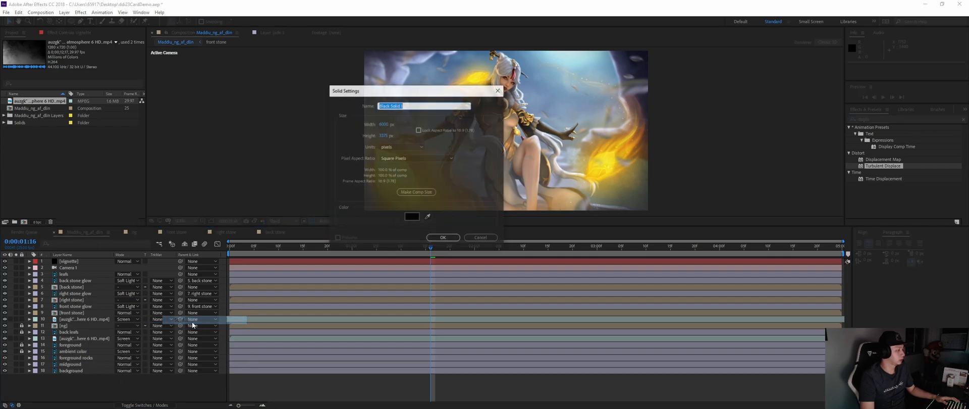
pyautogui.write('lenflare')
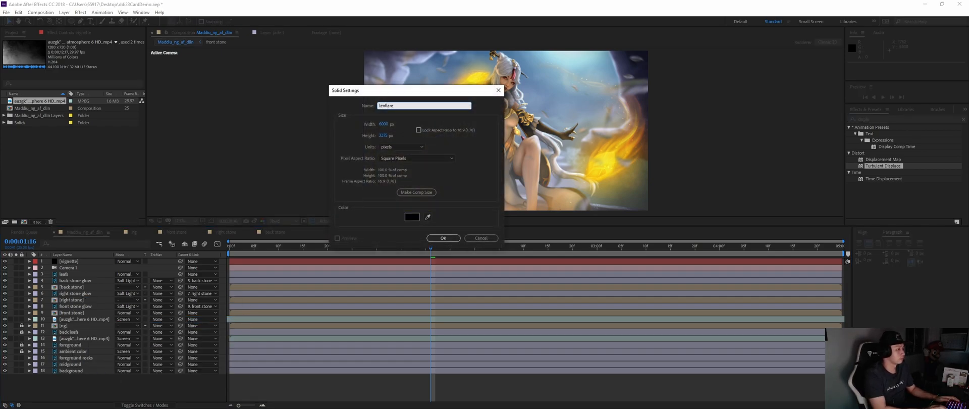
pyautogui.press('Return')
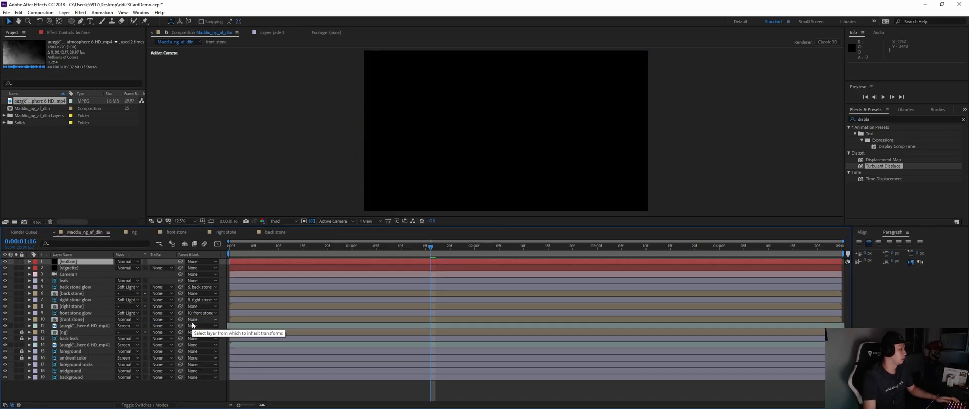
# Step: Find the Lens Flare effect by searching for lens and apply it to the lenflare solid
pyautogui.click(886, 119)
pyautogui.write('lens')
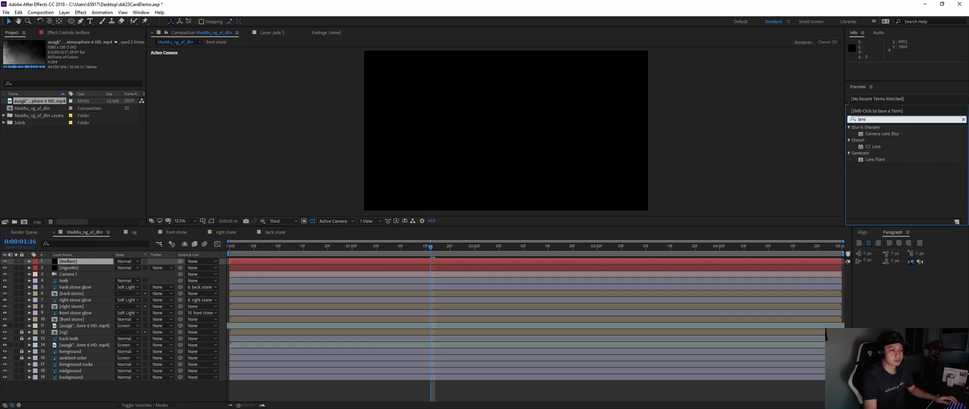
pyautogui.doubleClick(878, 159)
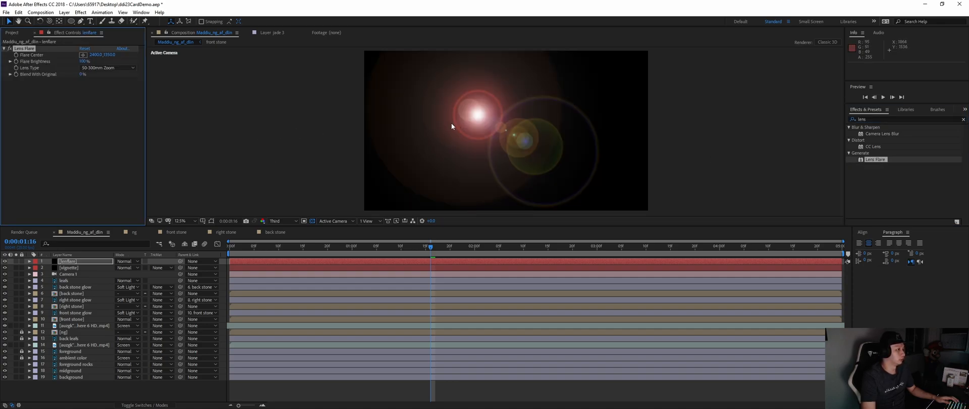
# Step: Show the layer controls in the viewer and move the flare center to the lower-left part of the frame
pyautogui.hotkey('ctrl', 'shift', 'h')
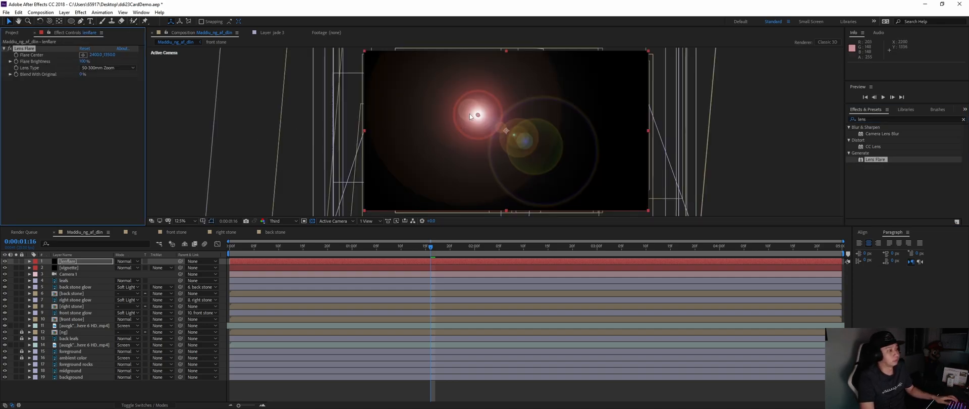
pyautogui.moveTo(478, 117); pyautogui.dragTo(446, 184)
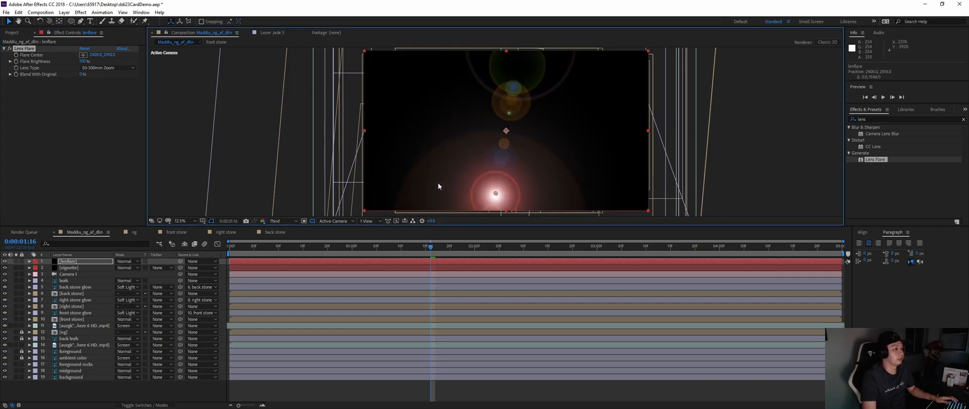
pyautogui.moveTo(580, 199); pyautogui.dragTo(450, 181)
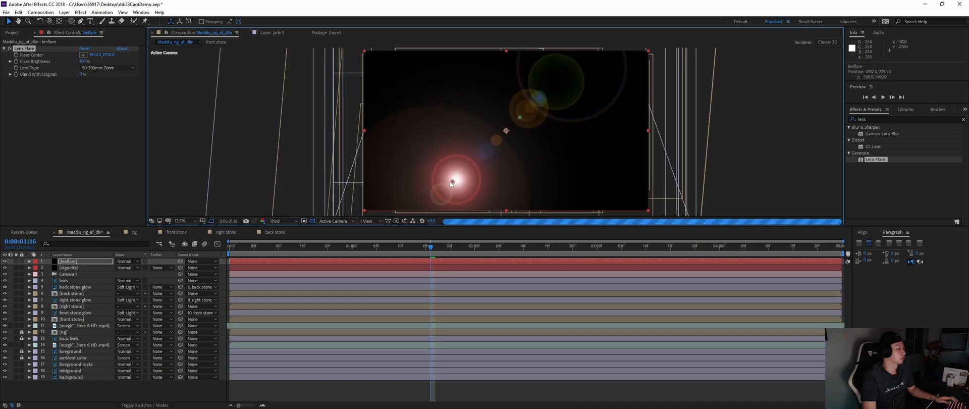
# Step: Compare the available lens types, set the flare to 105mm Prime, and shift its center farther left to about 1096, 2716
pyautogui.click(109, 68)
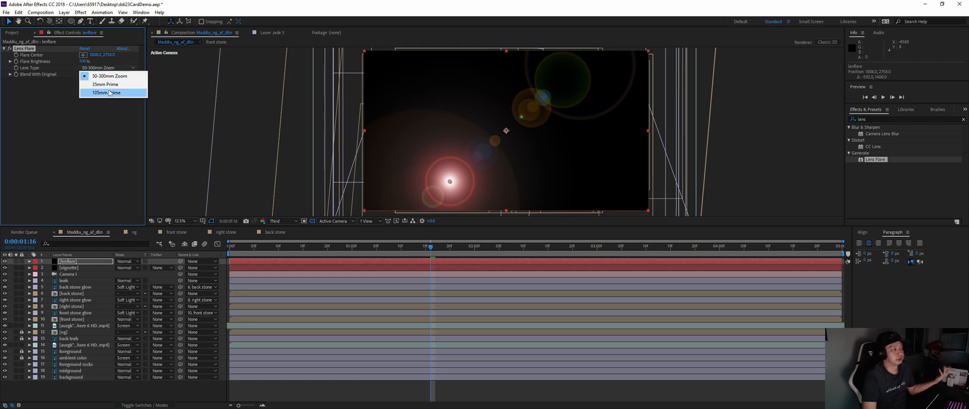
pyautogui.click(112, 84)
pyautogui.click(111, 69)
pyautogui.click(109, 90)
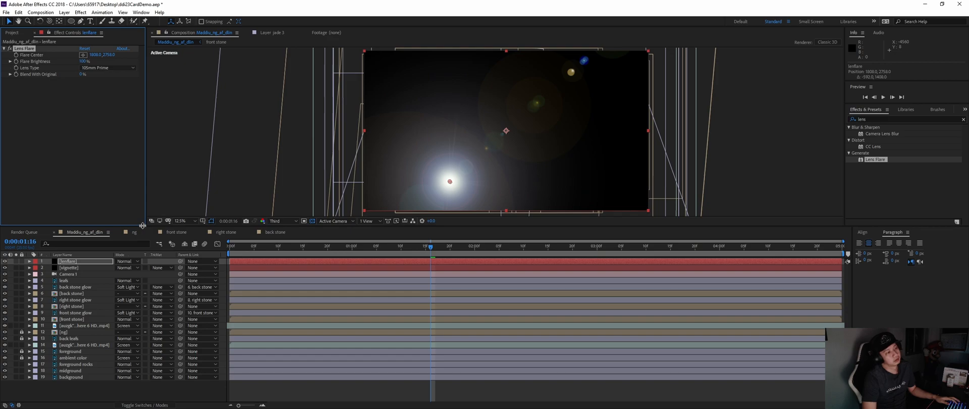
pyautogui.moveTo(450, 182)
pyautogui.mouseDown()
pyautogui.moveTo(479, 184)
pyautogui.moveTo(446, 181)
pyautogui.mouseUp()
pyautogui.click(111, 68)
pyautogui.click(110, 75)
pyautogui.click(114, 67)
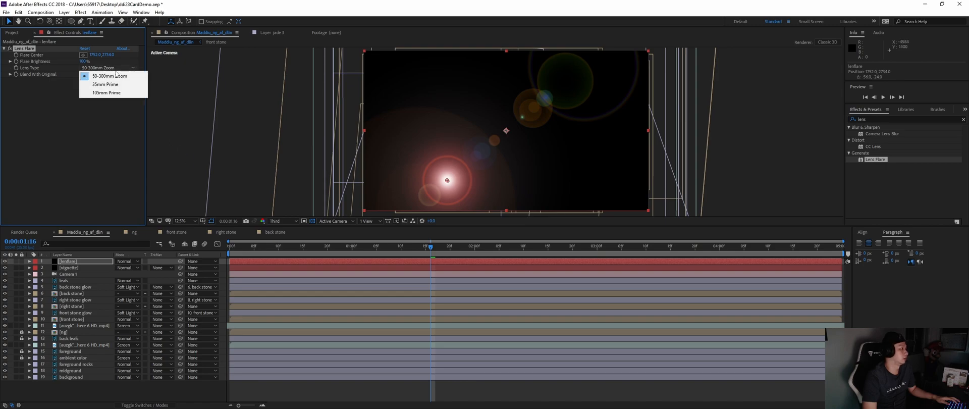
pyautogui.click(106, 93)
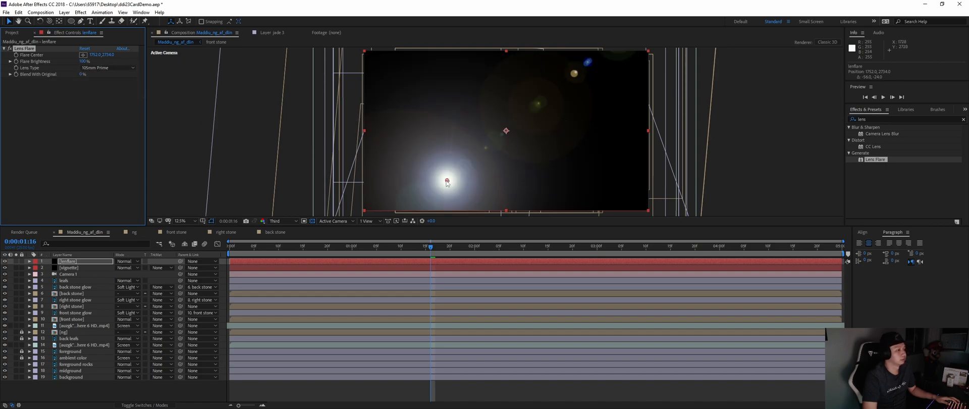
pyautogui.click(414, 179)
pyautogui.moveTo(415, 180); pyautogui.dragTo(416, 179)
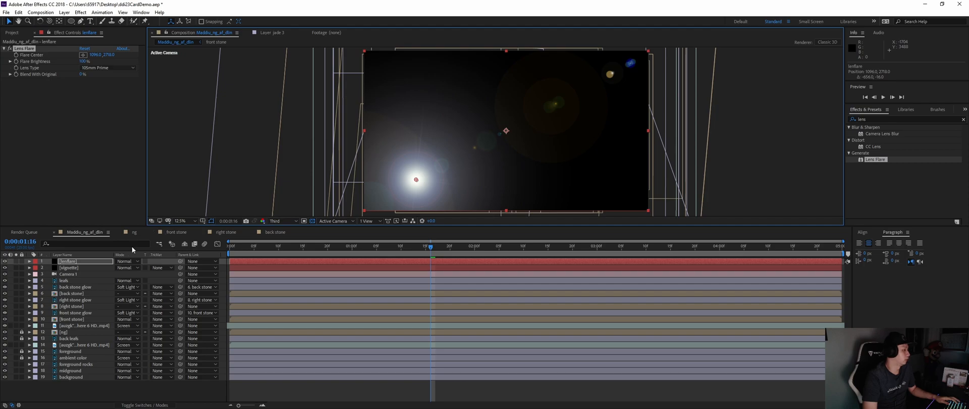
# Step: Move the lenflare layer directly below the vignette layer
pyautogui.click(94, 262)
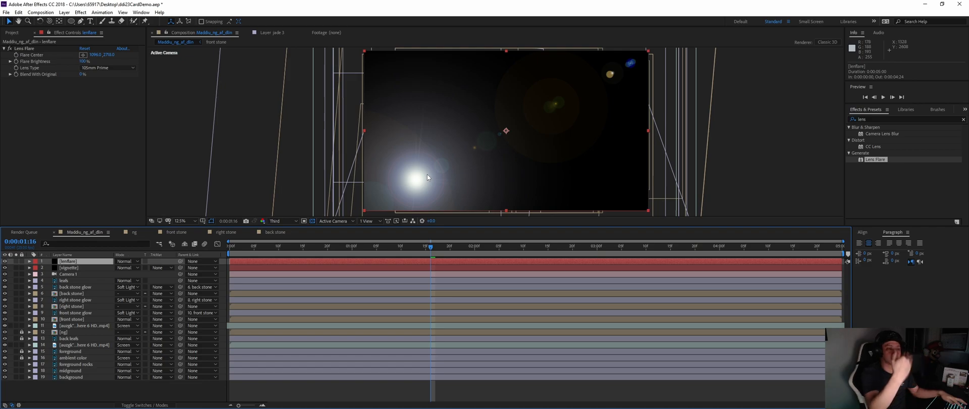
pyautogui.press('F4')
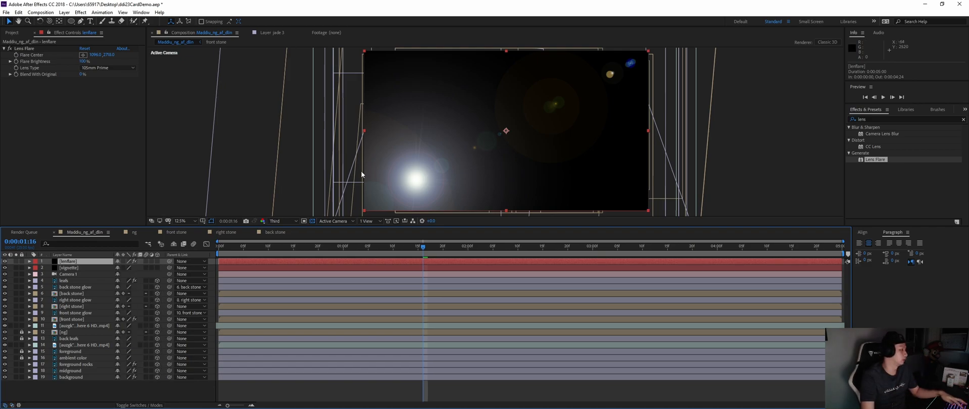
pyautogui.moveTo(87, 262); pyautogui.dragTo(87, 272)
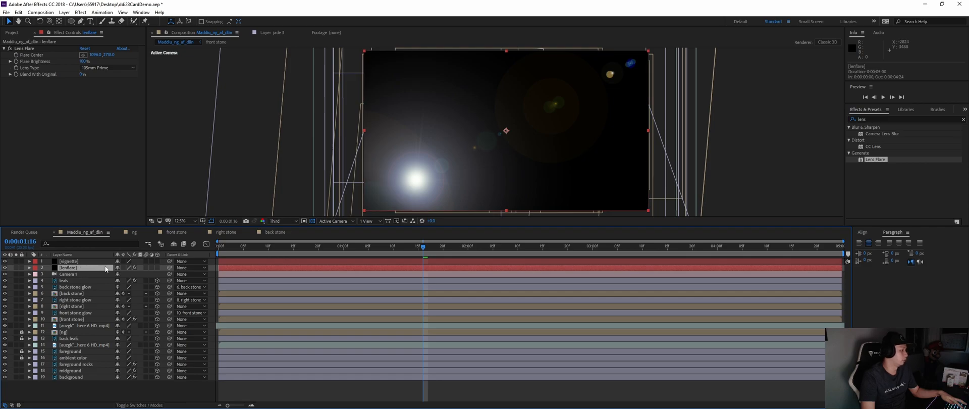
# Step: Set the lenflare layer's blending mode to Add and check the flare over the artwork
pyautogui.press('F4')
pyautogui.click(125, 268)
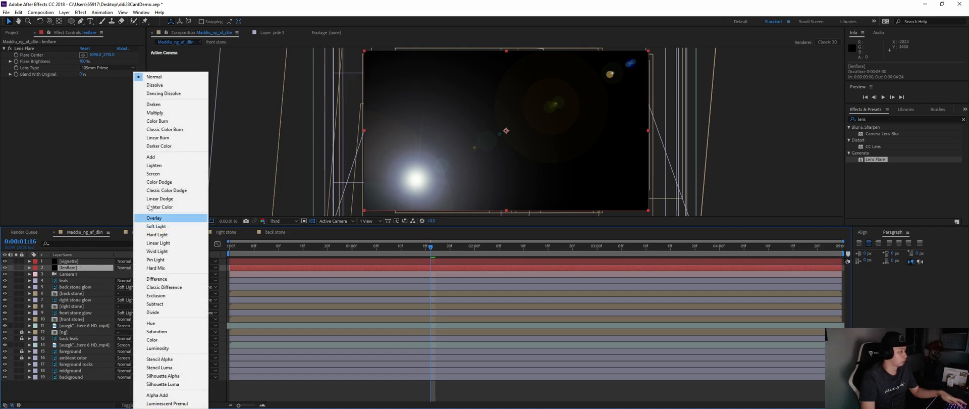
pyautogui.click(164, 157)
pyautogui.moveTo(425, 187); pyautogui.dragTo(435, 166)
pyautogui.scroll(1, 435, 167)
pyautogui.scroll(-1, 427, 173)
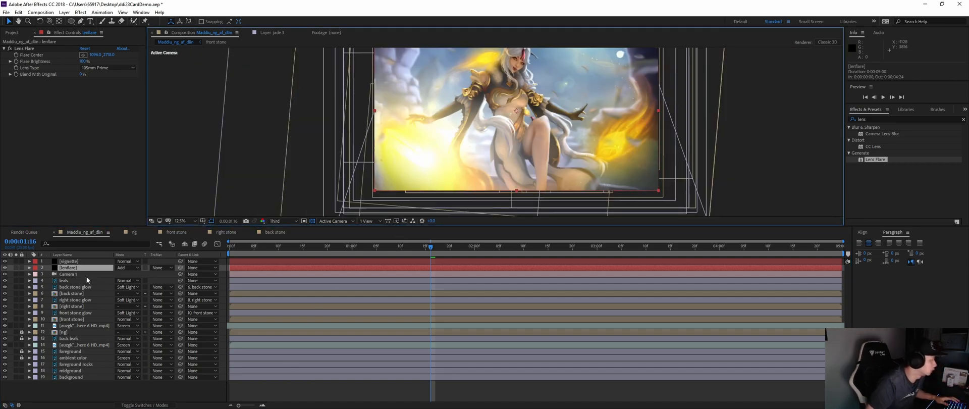
# Step: Solo the lenflare and front stone layers and move the flare center onto the glowing stone at about 872, 2766
pyautogui.click(16, 268)
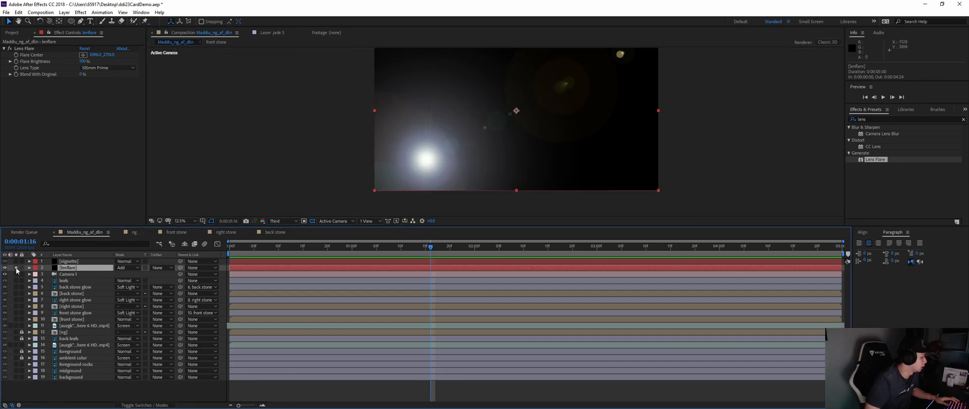
pyautogui.click(80, 319)
pyautogui.click(17, 320)
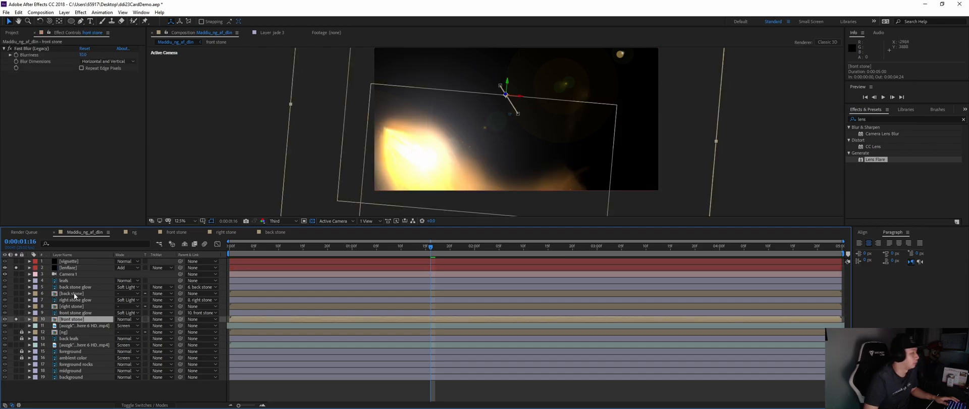
pyautogui.click(78, 268)
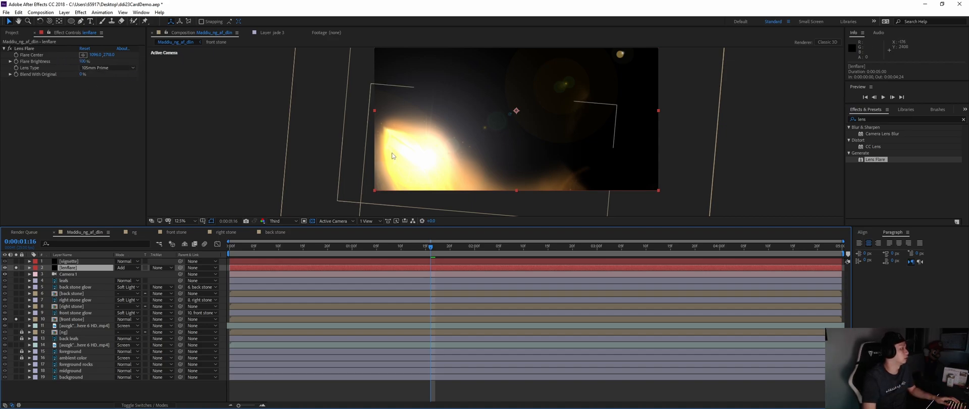
pyautogui.click(83, 55)
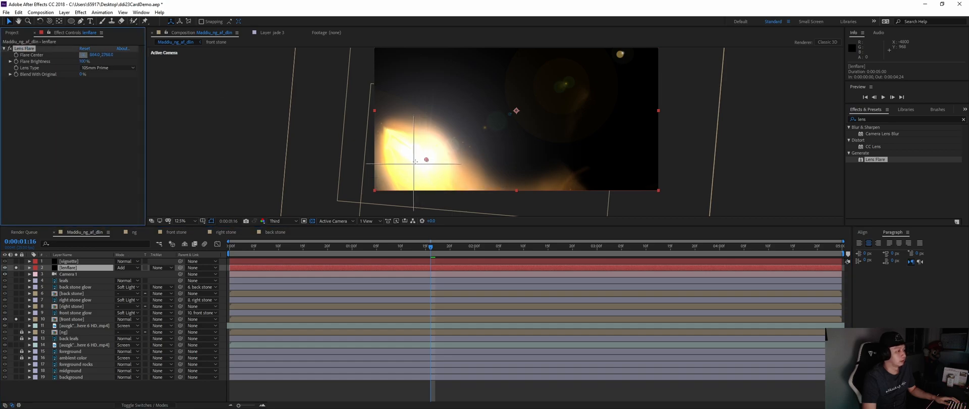
pyautogui.click(415, 161)
pyautogui.moveTo(415, 162); pyautogui.dragTo(416, 163)
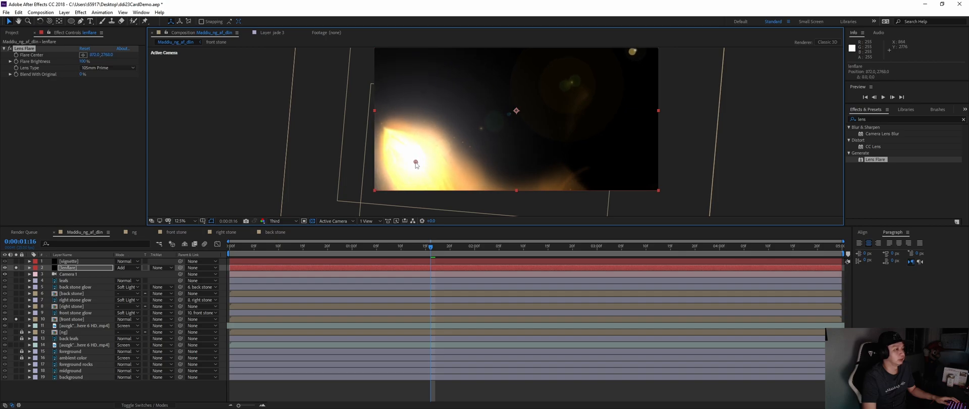
# Step: Lower the flare brightness and shift the flare center to about 752, 2760 inside the stone
pyautogui.moveTo(499, 150); pyautogui.dragTo(493, 156)
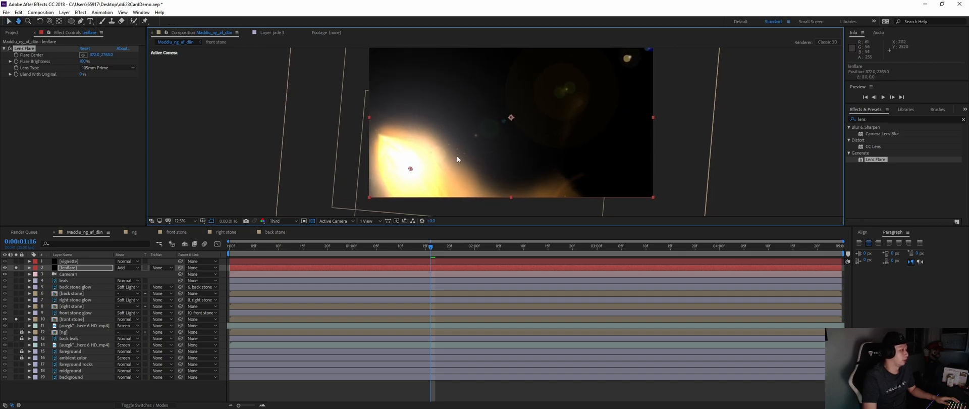
pyautogui.moveTo(82, 61); pyautogui.dragTo(77, 63)
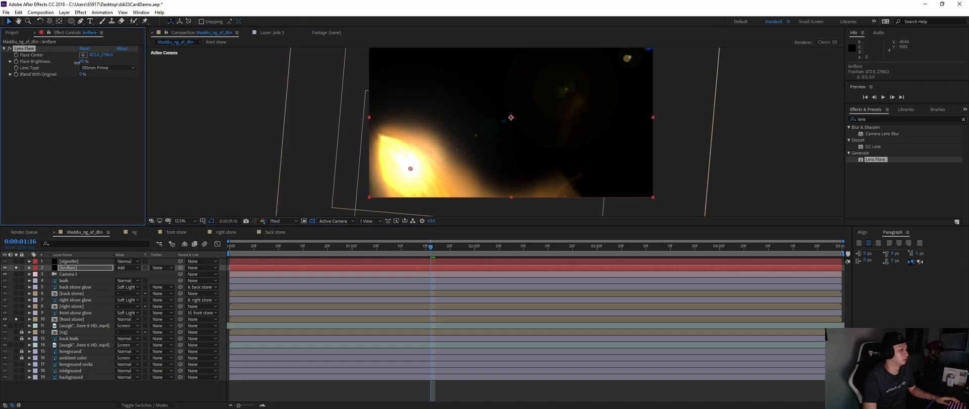
pyautogui.moveTo(411, 168); pyautogui.dragTo(405, 169)
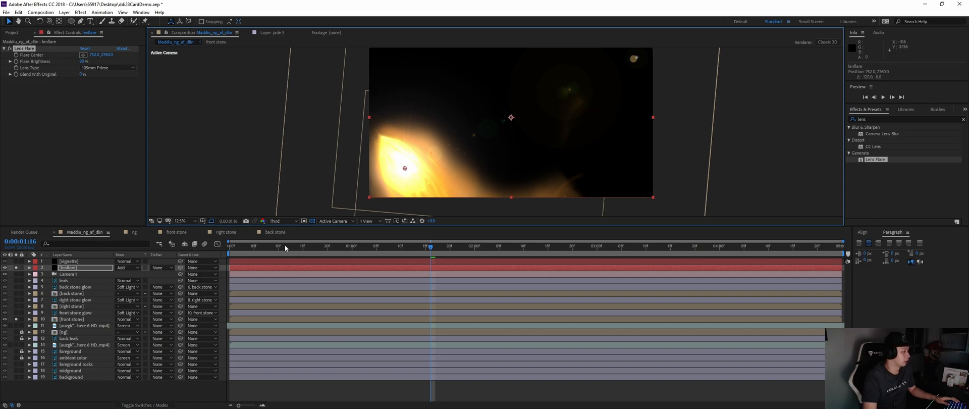
# Step: Keyframe the flare center to follow the stone, from 808, 2808 at the first frame to about 600, 2472 at 0:00:04:24
pyautogui.moveTo(286, 247); pyautogui.dragTo(219, 252)
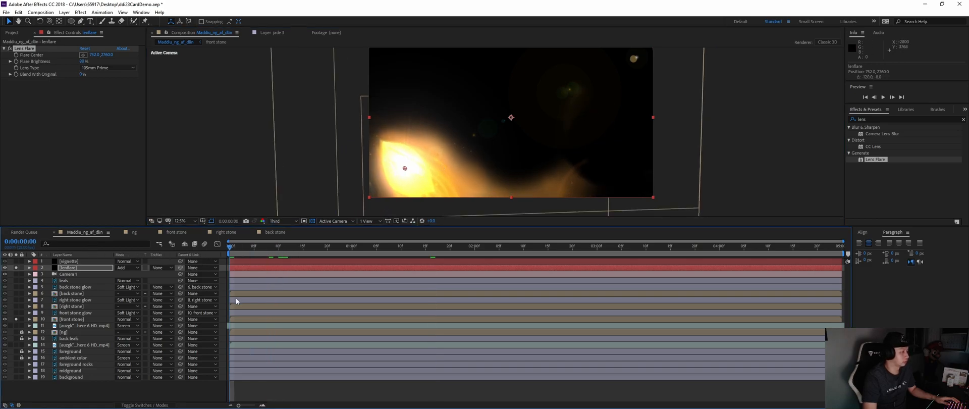
pyautogui.moveTo(404, 168); pyautogui.dragTo(408, 174)
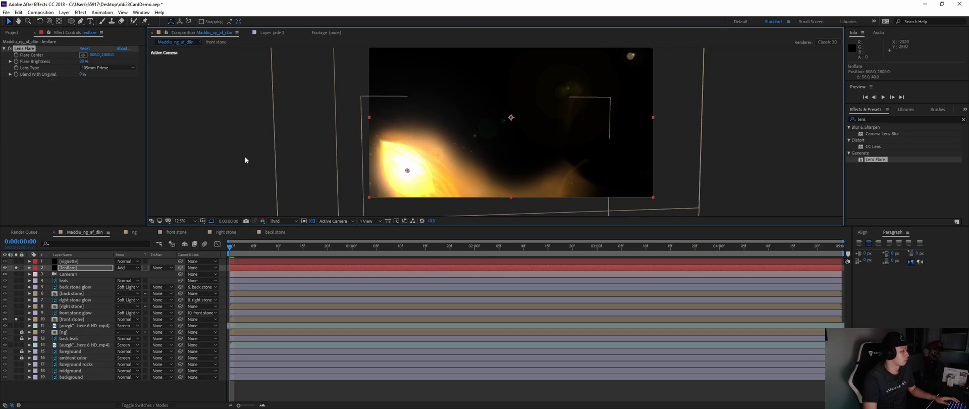
pyautogui.click(16, 55)
pyautogui.press('space')
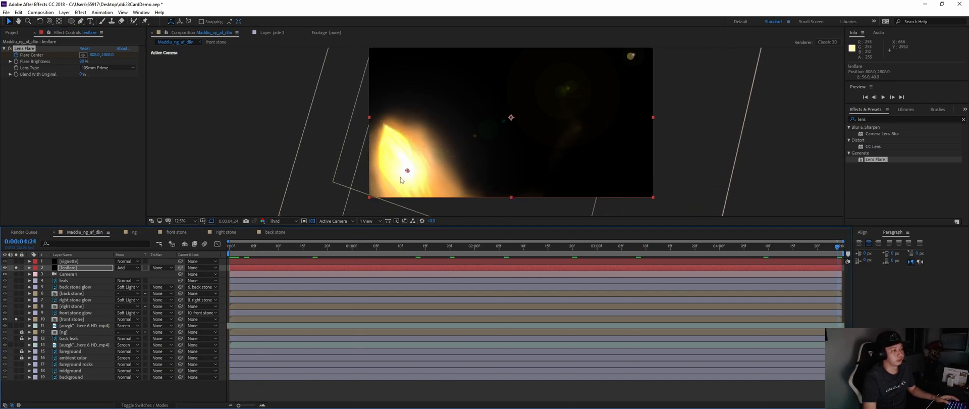
pyautogui.moveTo(407, 171); pyautogui.dragTo(398, 155)
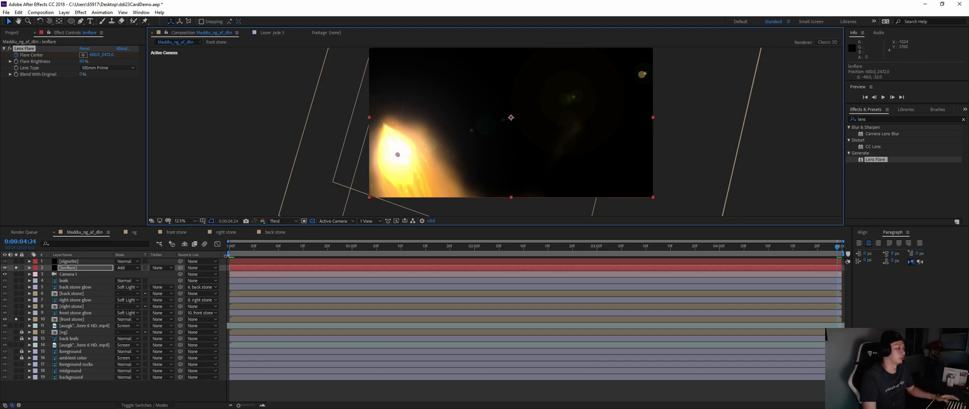
# Step: Scrub the flare motion, unsolo the lenflare and front stone layers, and preview the flare over the full artwork
pyautogui.moveTo(240, 251); pyautogui.dragTo(666, 283)
pyautogui.moveTo(588, 289); pyautogui.dragTo(234, 248)
pyautogui.click(16, 268)
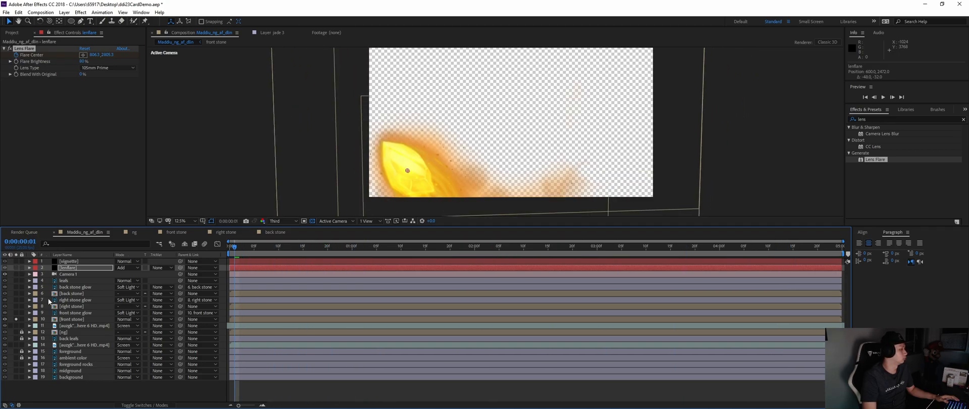
pyautogui.click(16, 319)
pyautogui.moveTo(239, 246); pyautogui.dragTo(466, 264)
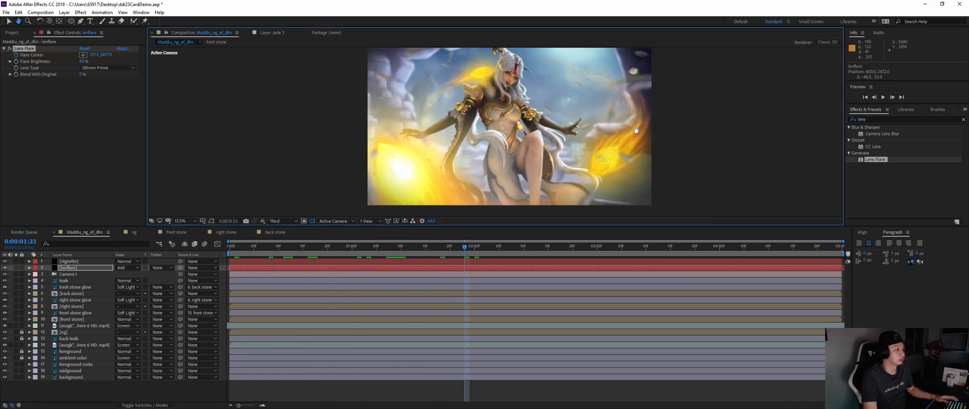
pyautogui.press('space')
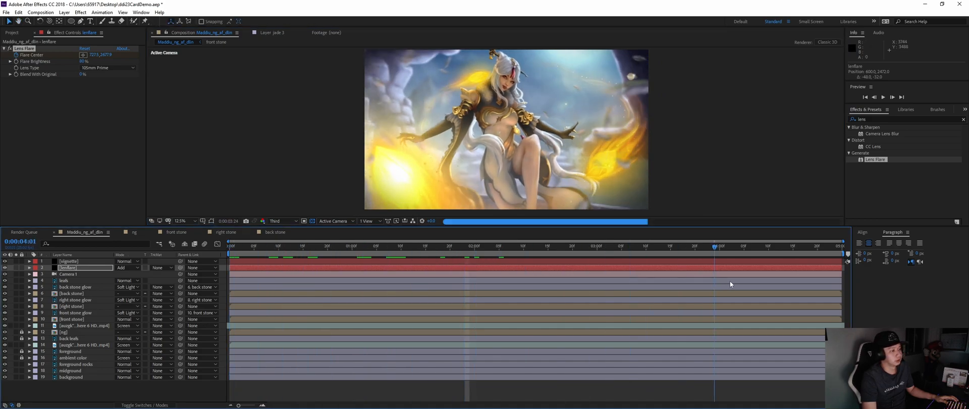
pyautogui.moveTo(393, 256)
pyautogui.mouseDown()
pyautogui.moveTo(382, 256)
pyautogui.moveTo(391, 255)
pyautogui.mouseUp()
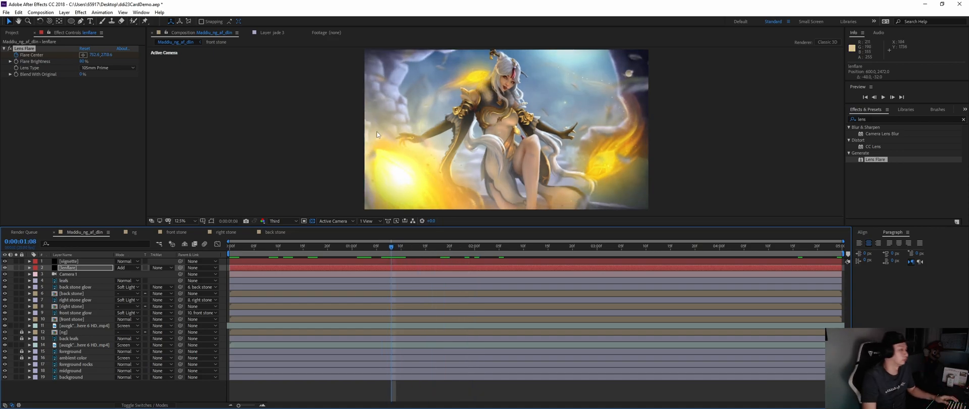
# Step: Open the front stone composition, go to 0:00:00:19, and toggle the jade 3 layer's visibility to identify its content
pyautogui.click(80, 318)
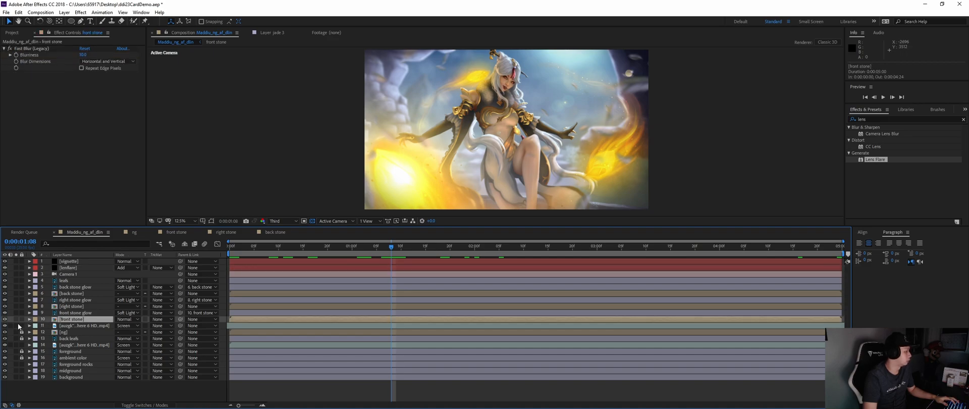
pyautogui.doubleClick(82, 319)
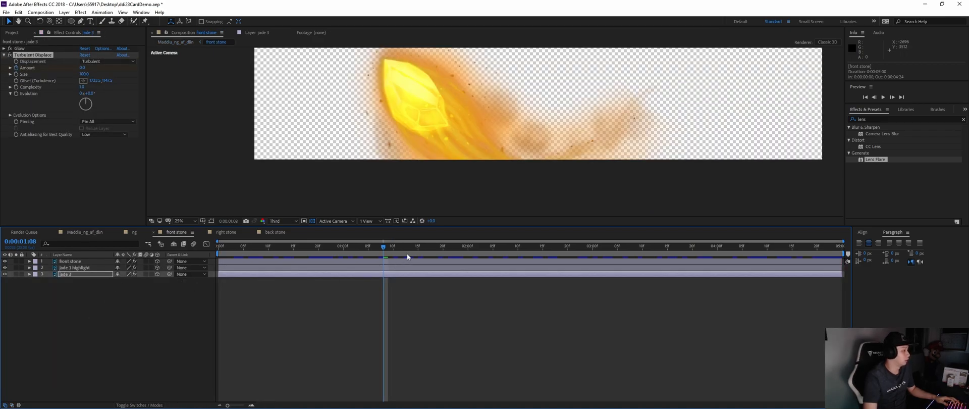
pyautogui.moveTo(383, 247); pyautogui.dragTo(313, 247)
pyautogui.click(5, 274)
pyautogui.click(5, 275)
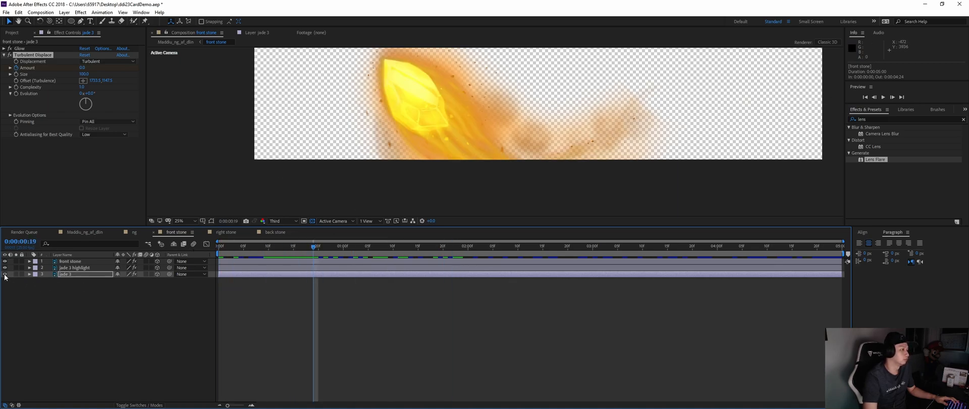
# Step: Apply Brightness & Contrast to the jade 3 layer, try a lower brightness, and undo that brightness change
pyautogui.click(87, 275)
pyautogui.click(893, 120)
pyautogui.write('brigh')
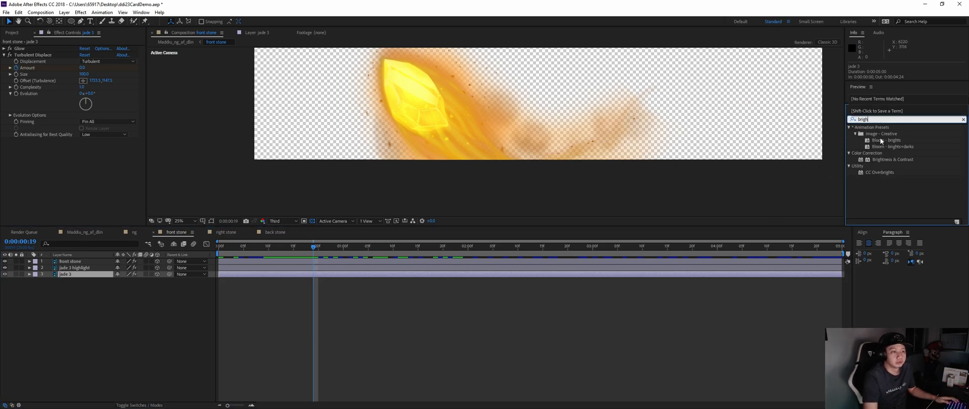
pyautogui.doubleClick(895, 160)
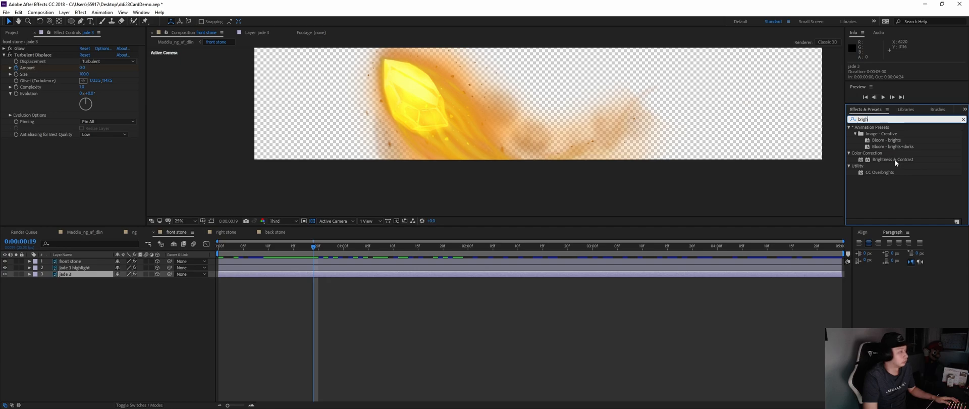
pyautogui.moveTo(80, 147); pyautogui.dragTo(72, 154)
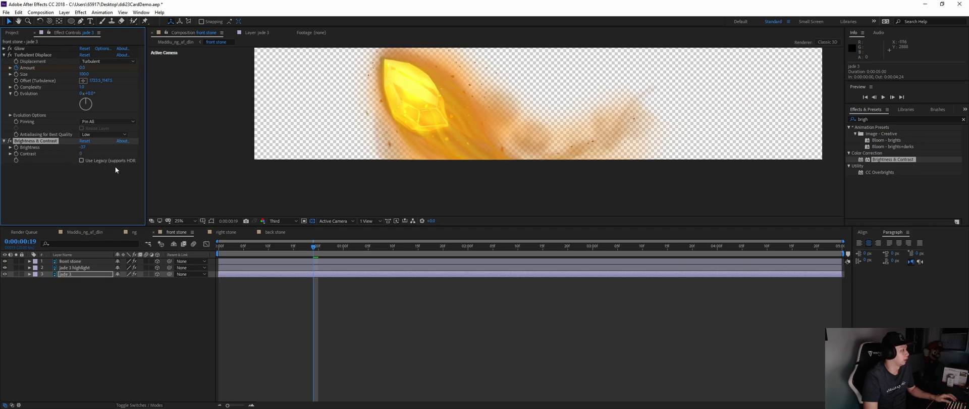
pyautogui.hotkey('ctrl', 'z')
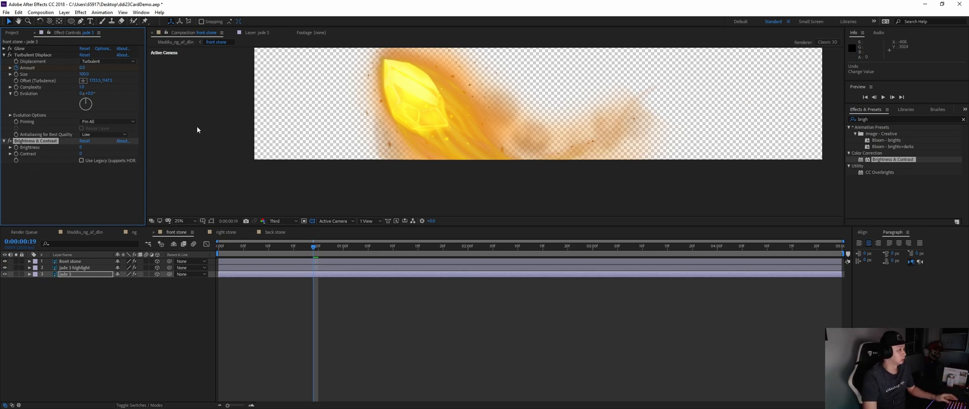
# Step: Solo the jade 3 layer and add the expression wiggle(5,40) to its Brightness property
pyautogui.click(16, 274)
pyautogui.click(40, 142)
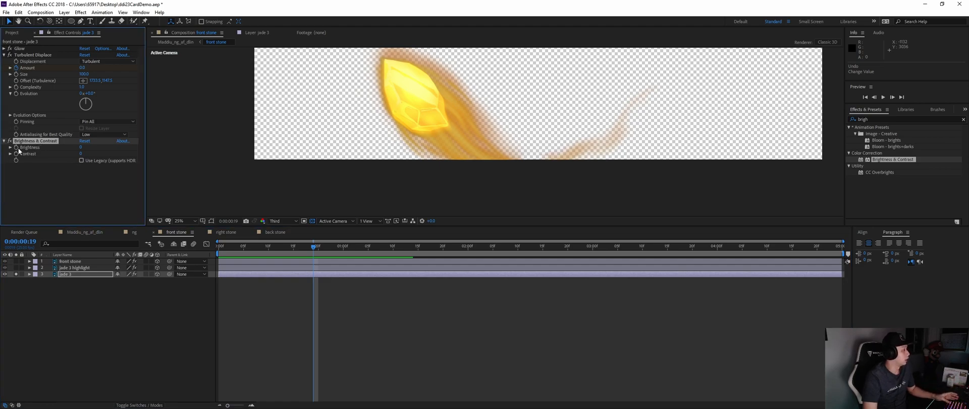
pyautogui.keyDown('alt'); pyautogui.click(16, 147); pyautogui.keyUp('alt')
pyautogui.write('wiggl')
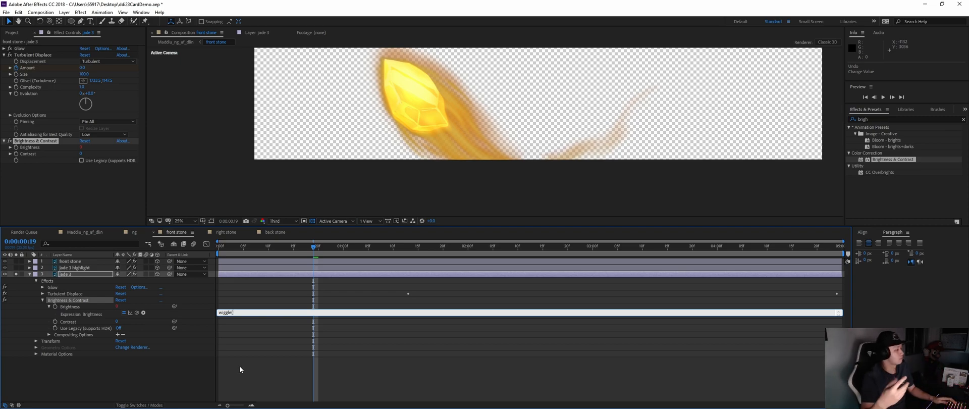
pyautogui.write('e(5,40')
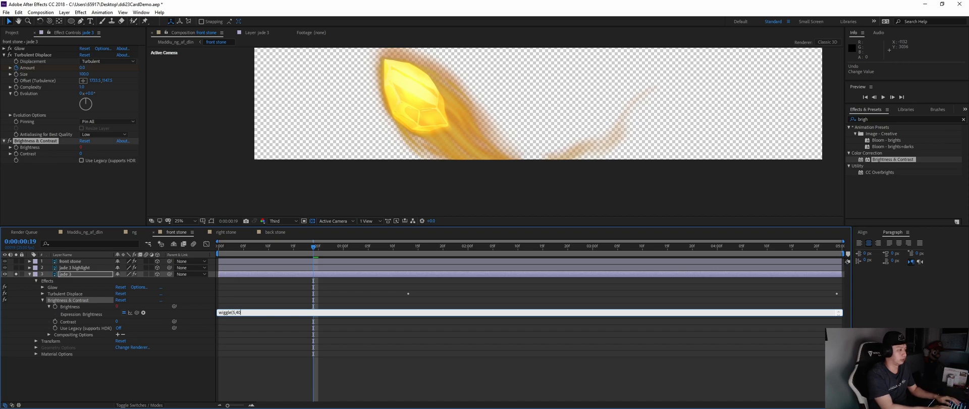
pyautogui.press('KP_Enter')
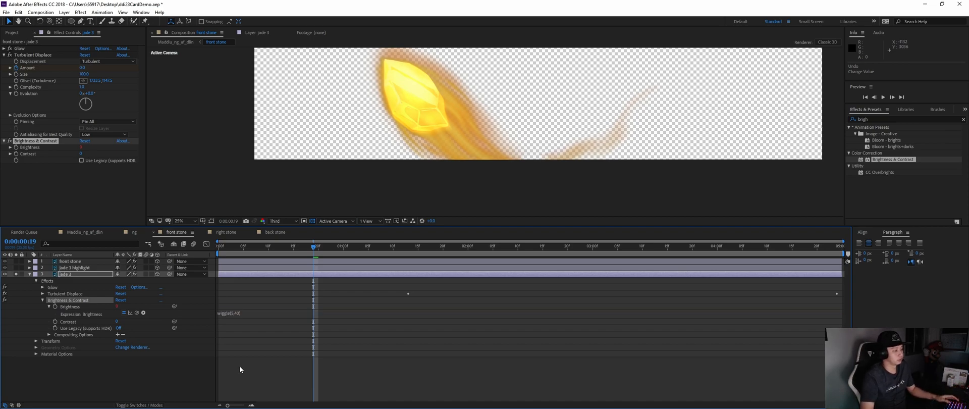
# Step: Preview the brightness flicker on jade 3 and reduce its expression to wiggle(5,20)
pyautogui.moveTo(313, 252); pyautogui.dragTo(235, 248)
pyautogui.press('space')
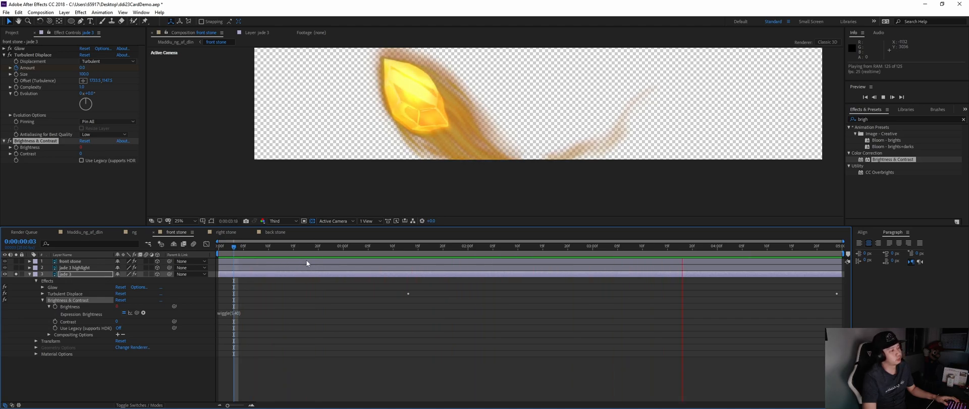
pyautogui.press('space')
pyautogui.click(237, 314)
pyautogui.click(239, 313)
pyautogui.press('BackSpace')
pyautogui.write('2')
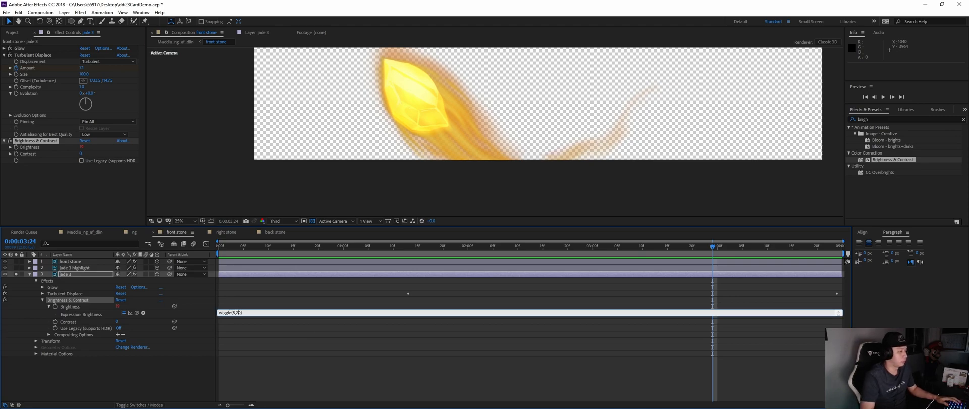
pyautogui.press('KP_Enter')
# Step: Preview the softer flicker, change the Brightness expression to wiggle(3.5,35), and replay it from the first frame
pyautogui.moveTo(268, 246); pyautogui.dragTo(234, 246)
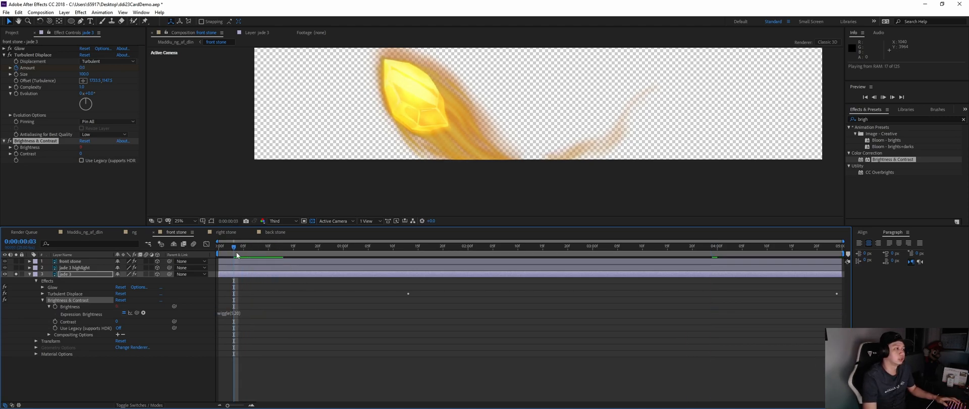
pyautogui.press('space')
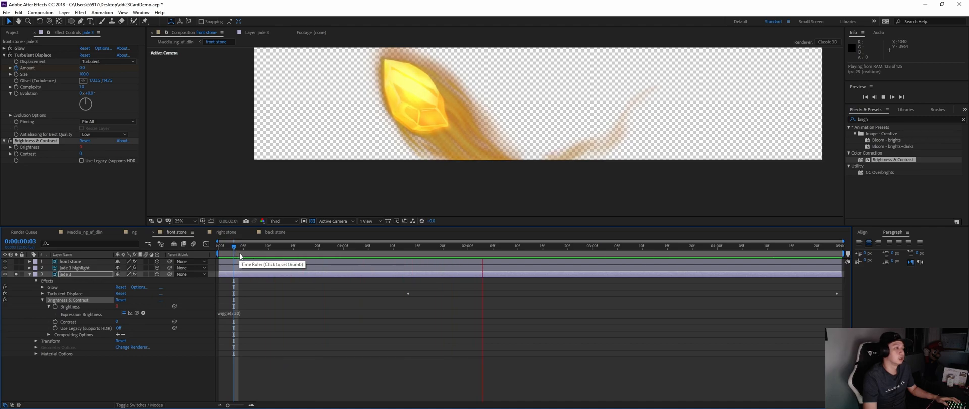
pyautogui.click(240, 309)
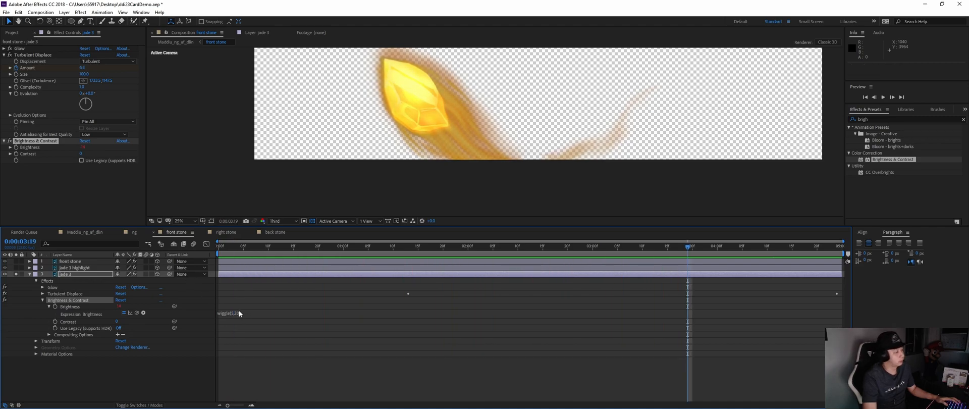
pyautogui.click(232, 312)
pyautogui.write('3,')
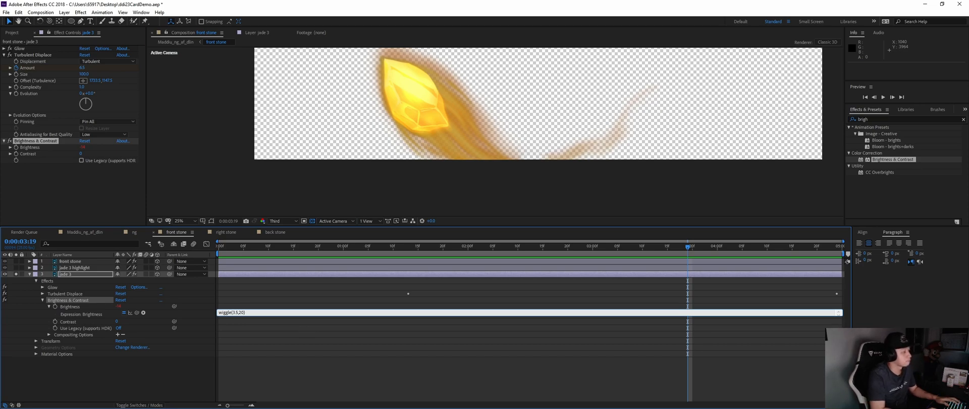
pyautogui.click(300, 325)
pyautogui.click(238, 312)
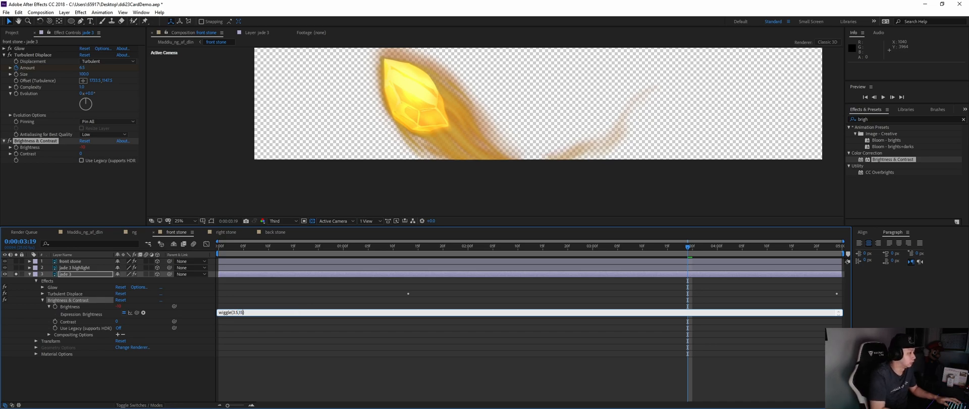
pyautogui.click(300, 308)
pyautogui.moveTo(288, 247); pyautogui.dragTo(218, 248)
pyautogui.press('space')
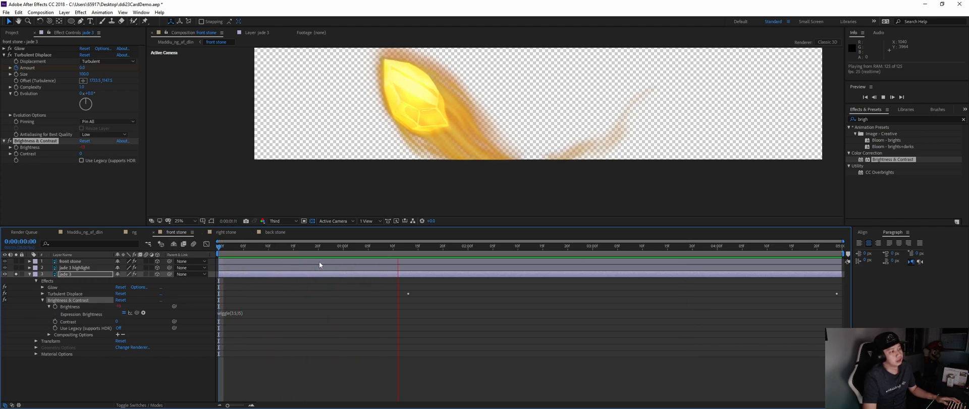
# Step: Turn off solo on the jade 3 layer, collapse its properties, and preview all front stone layers together
pyautogui.press('space')
pyautogui.click(29, 274)
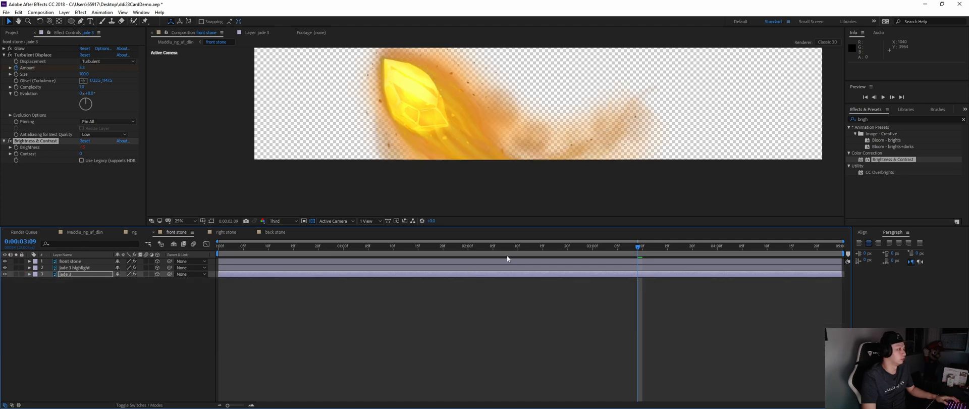
pyautogui.click(245, 247)
pyautogui.press('space')
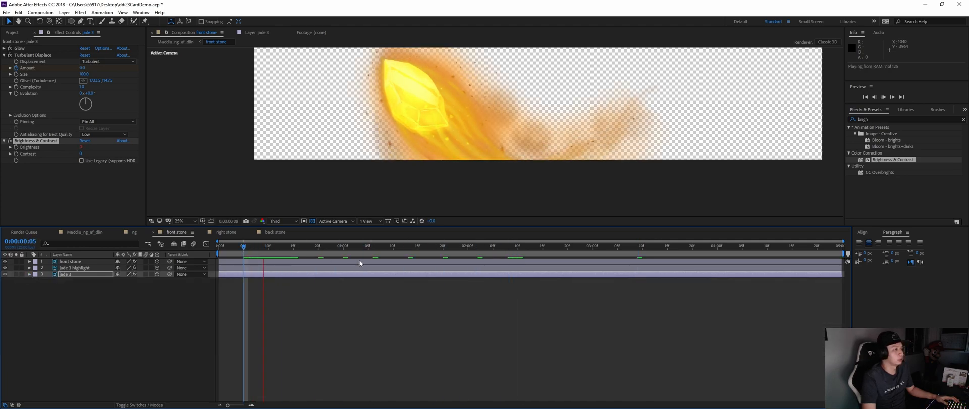
pyautogui.press('space')
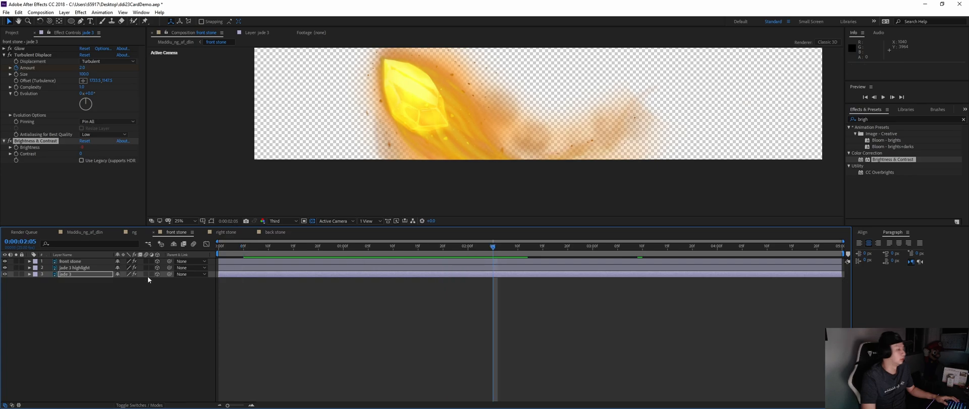
# Step: Reveal jade 3's keyframes and move the first Turbulent Displace Amount keyframe to the first frame of the composition
pyautogui.click(88, 272)
pyautogui.press('u')
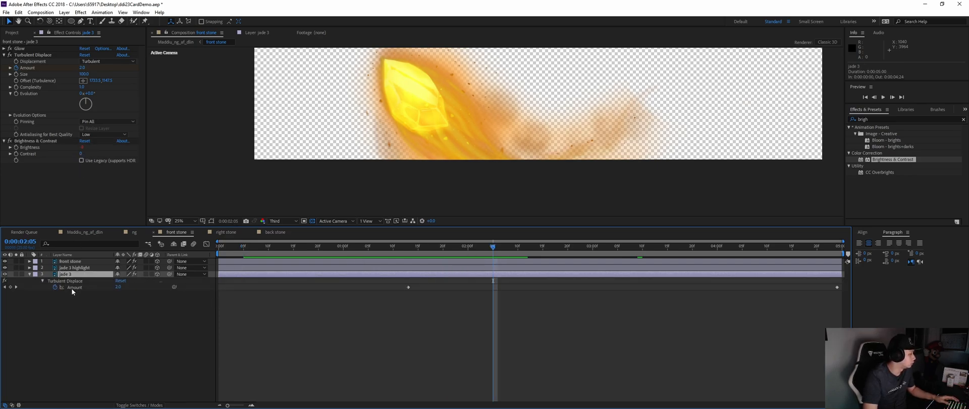
pyautogui.click(16, 287)
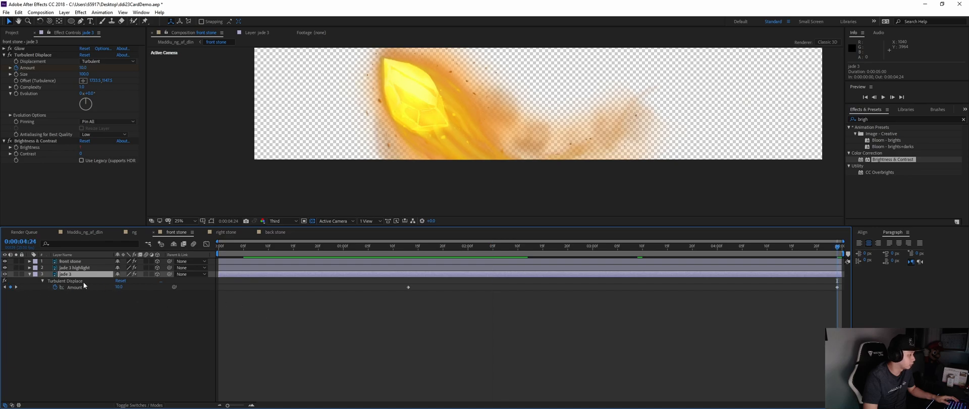
pyautogui.click(16, 287)
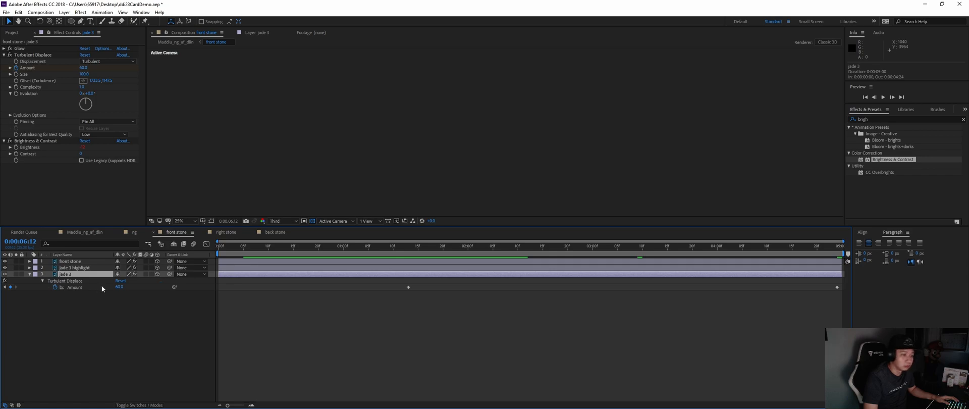
pyautogui.moveTo(347, 249); pyautogui.dragTo(309, 268)
pyautogui.click(430, 305)
pyautogui.click(409, 287)
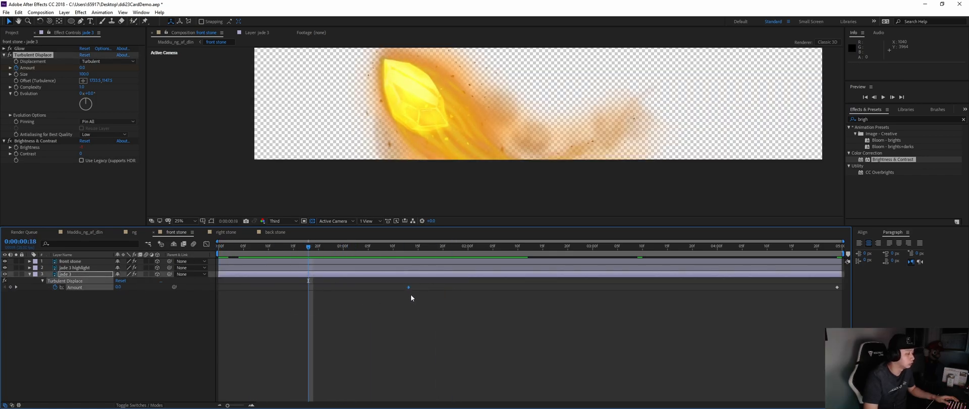
pyautogui.moveTo(408, 287); pyautogui.dragTo(241, 280)
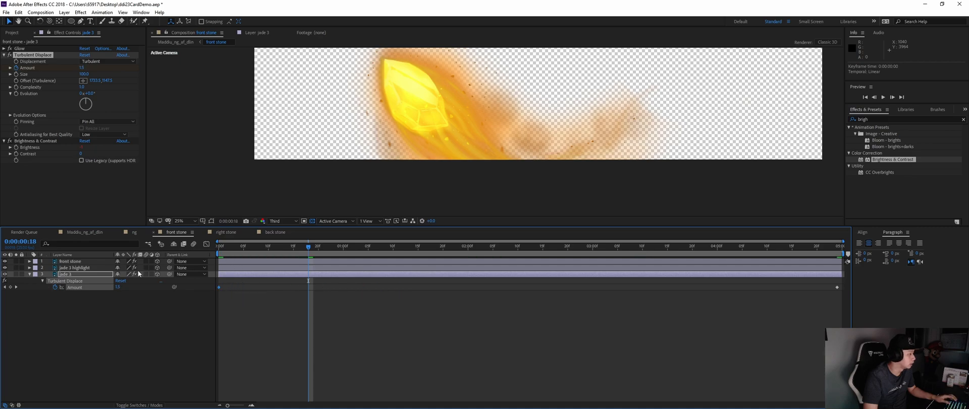
# Step: Replace the expression on jade 3's Brightness property with wiggle(3.5,10)
pyautogui.click(88, 286)
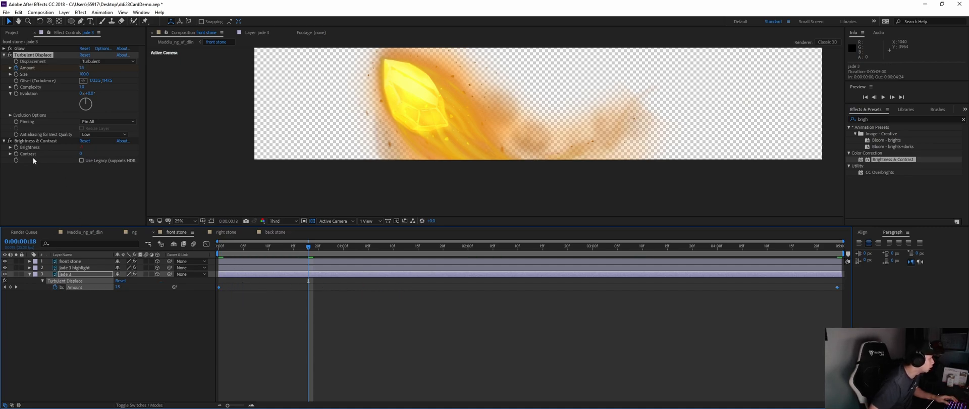
pyautogui.click(11, 147)
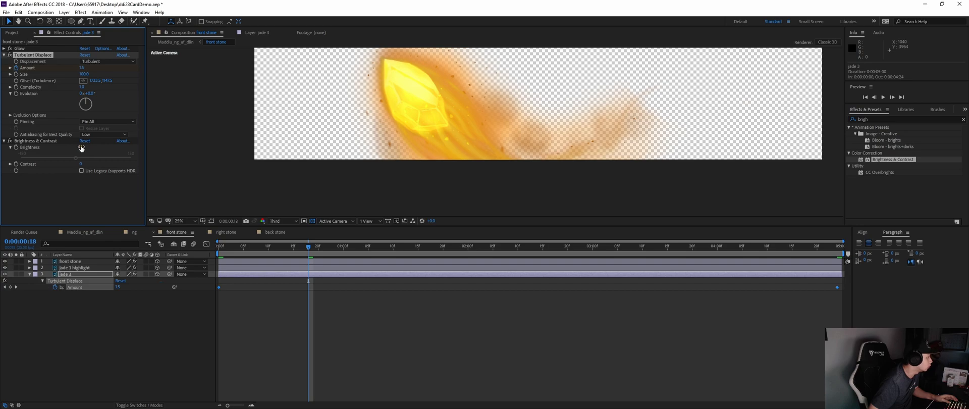
pyautogui.keyDown('alt'); pyautogui.click(17, 148); pyautogui.keyUp('alt')
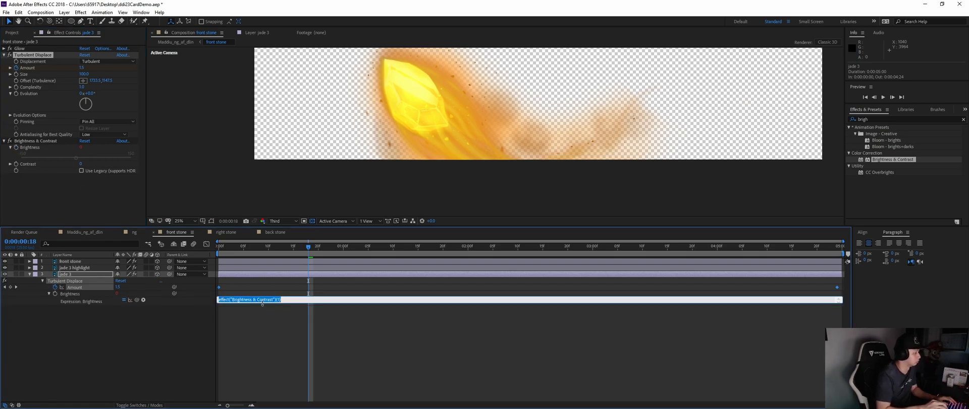
pyautogui.write('wiggle(')
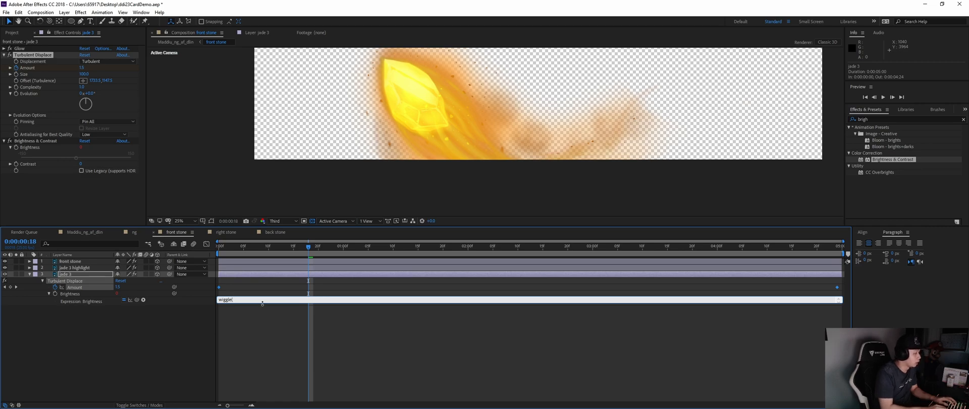
pyautogui.write('3.5,10')
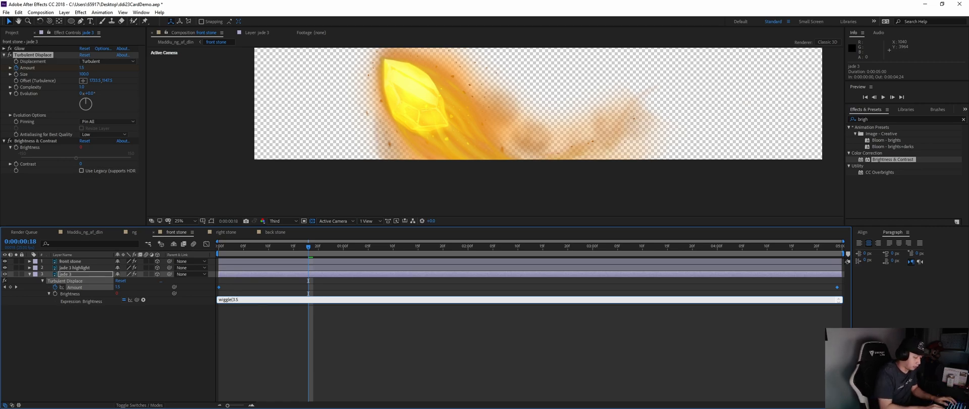
pyautogui.write(')')
pyautogui.click(262, 303)
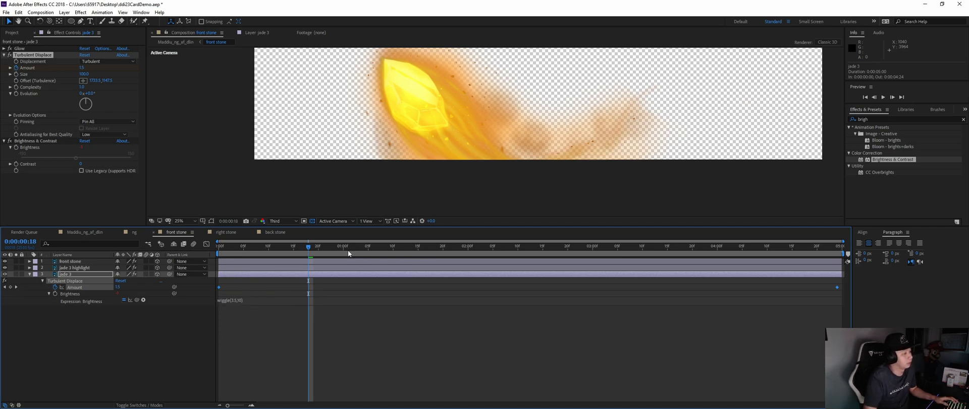
# Step: Preview the revised brightness flicker in the front stone composition from near its start
pyautogui.moveTo(302, 247); pyautogui.dragTo(244, 251)
pyautogui.press('space')
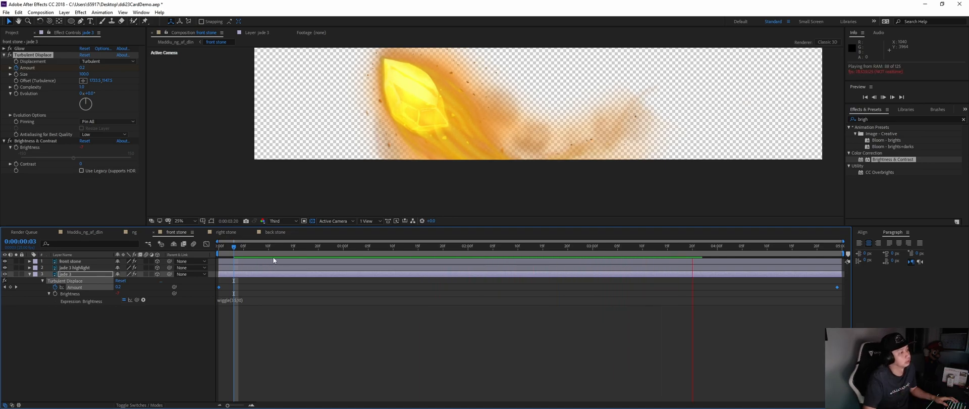
pyautogui.press('space')
pyautogui.scroll(-2, 417, 155)
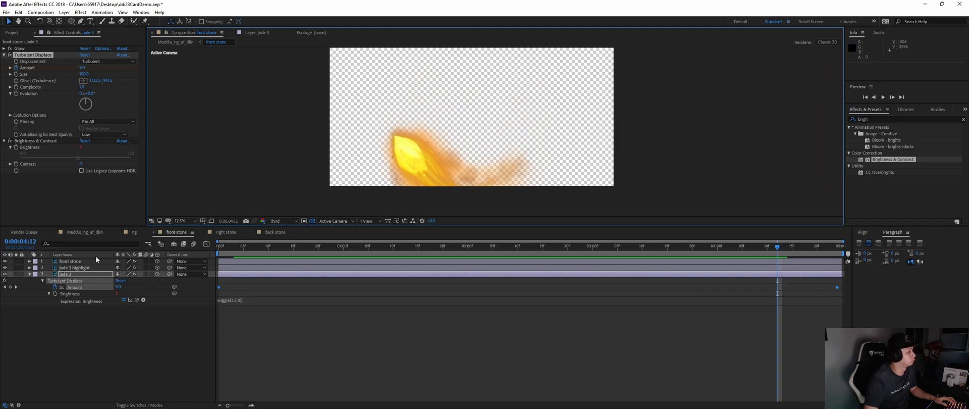
# Step: Toggle the visibility of the front stone layer repeatedly to compare the artwork with and without it
pyautogui.click(70, 261)
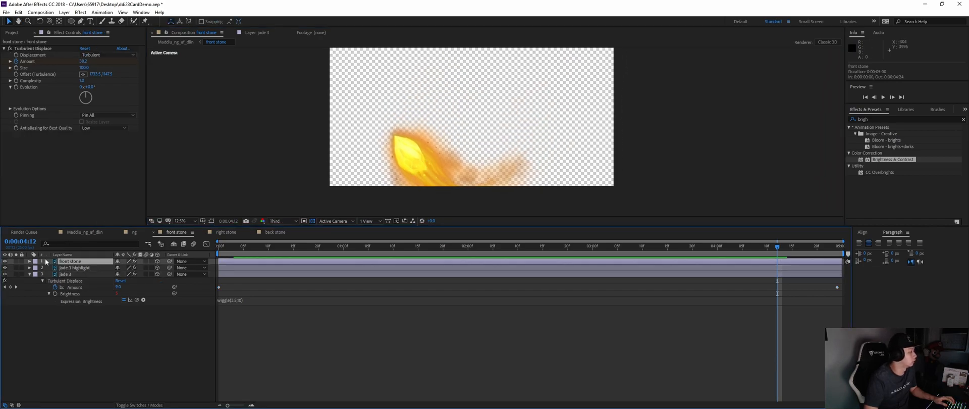
pyautogui.click(6, 262)
pyautogui.click(5, 262)
pyautogui.click(5, 262)
pyautogui.click(6, 262)
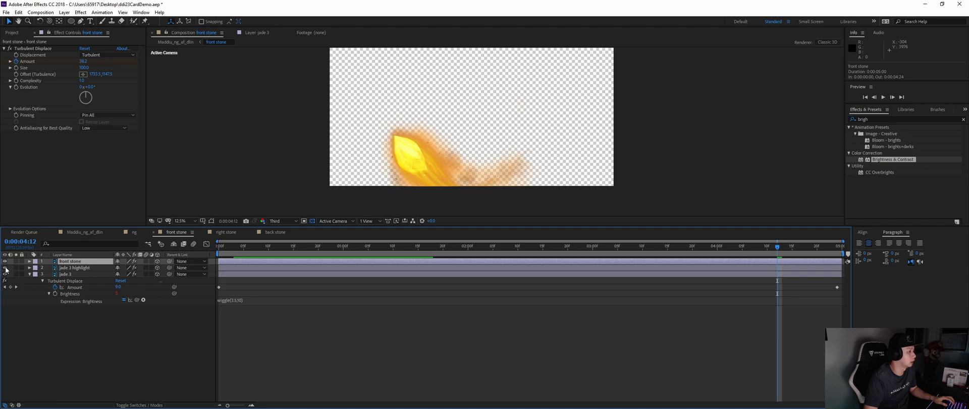
pyautogui.click(5, 262)
pyautogui.click(5, 262)
pyautogui.click(4, 262)
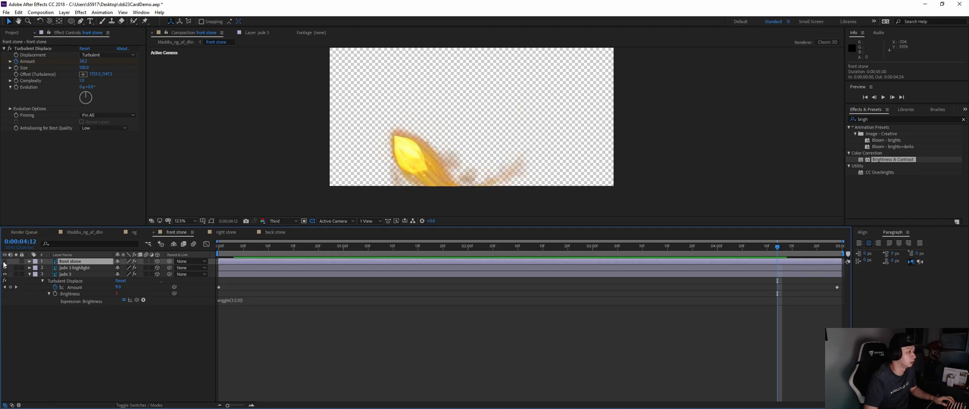
pyautogui.click(4, 262)
# Step: Copy the Brightness & Contrast effect from jade 3 to the front stone layer and scrub through the flicker
pyautogui.click(82, 274)
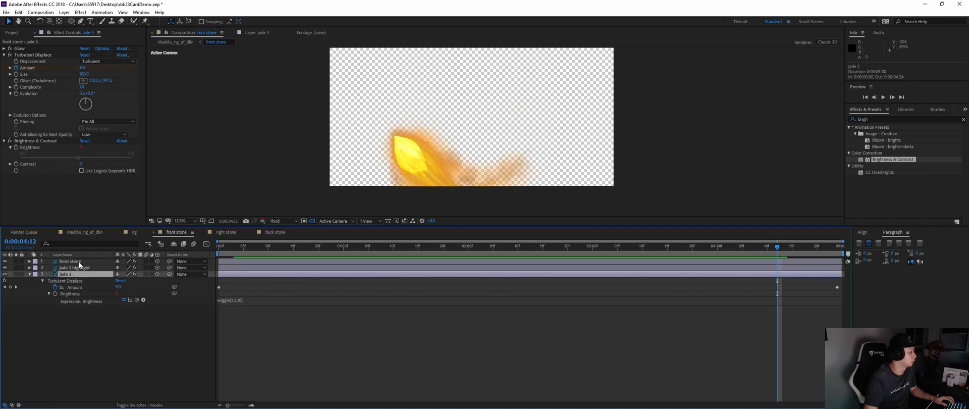
pyautogui.click(35, 141)
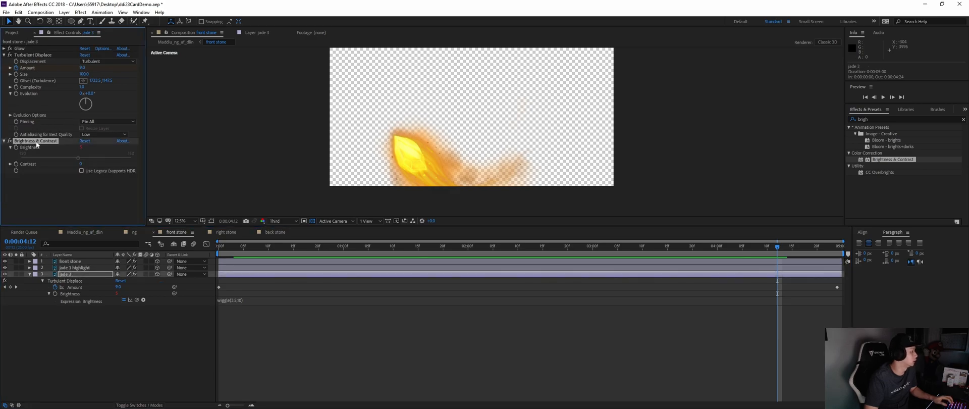
pyautogui.click(80, 261)
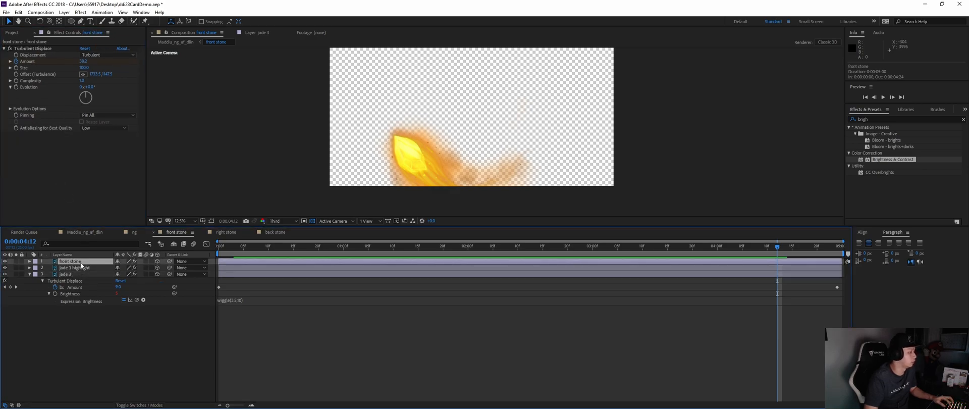
pyautogui.moveTo(283, 247); pyautogui.dragTo(476, 254)
pyautogui.moveTo(552, 246); pyautogui.dragTo(373, 247)
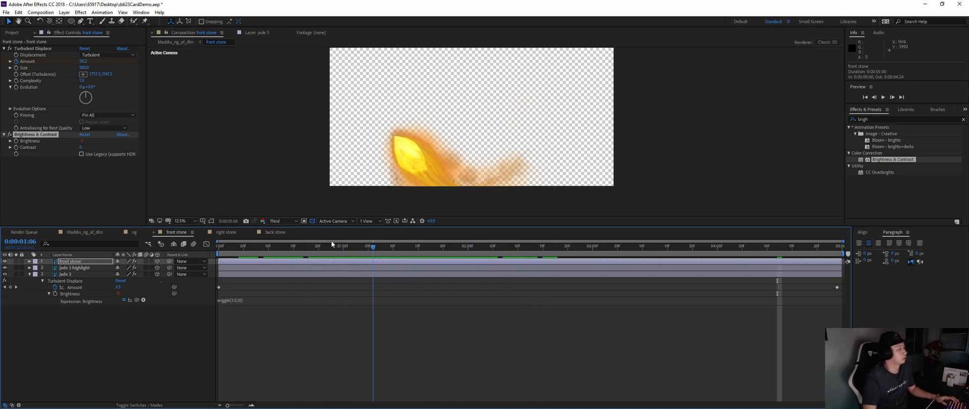
# Step: Return to the main composition, try the lens flare's Flare Brightness at 50%, and set it to 60%
pyautogui.click(81, 232)
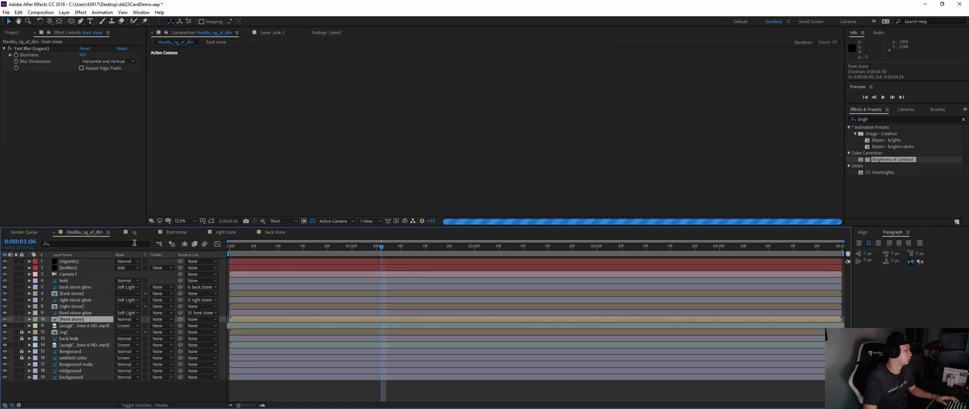
pyautogui.moveTo(381, 247); pyautogui.dragTo(280, 248)
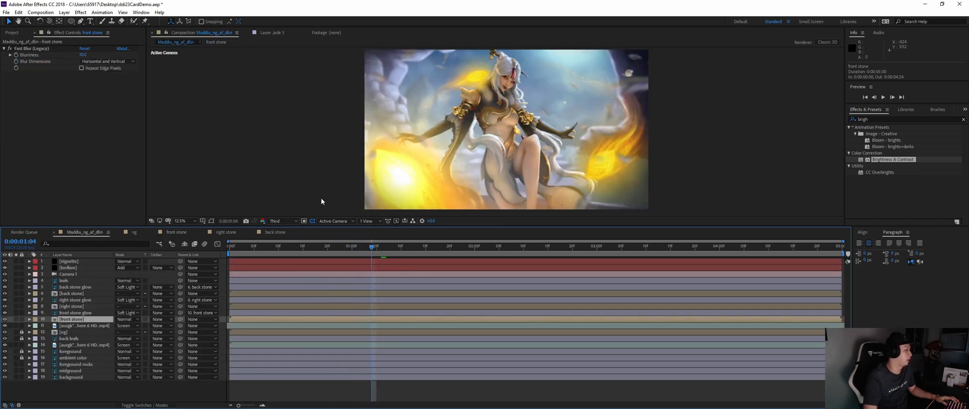
pyautogui.click(80, 266)
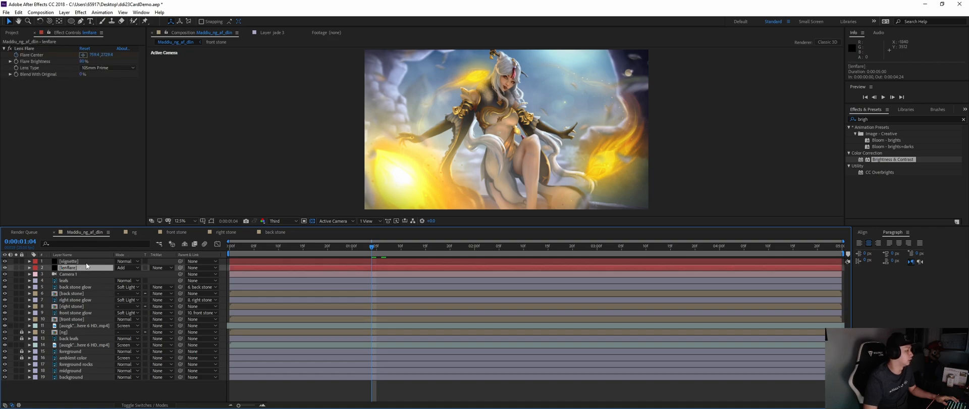
pyautogui.click(83, 61)
pyautogui.write('50')
pyautogui.press('Return')
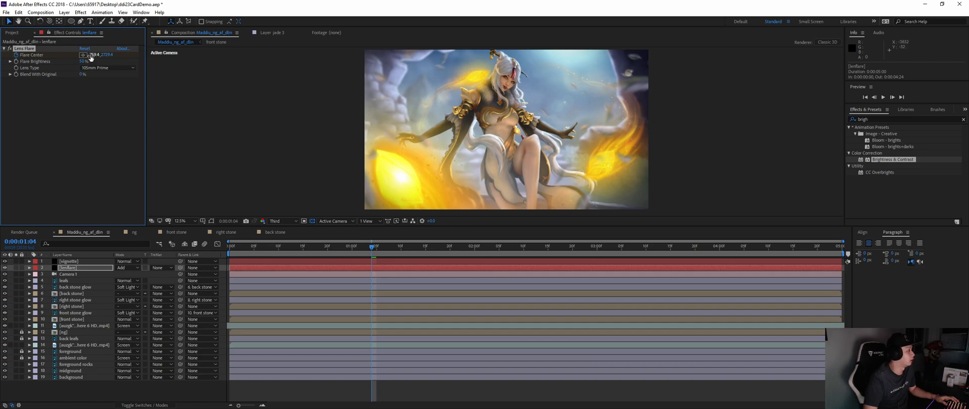
pyautogui.write('60')
pyautogui.press('Return')
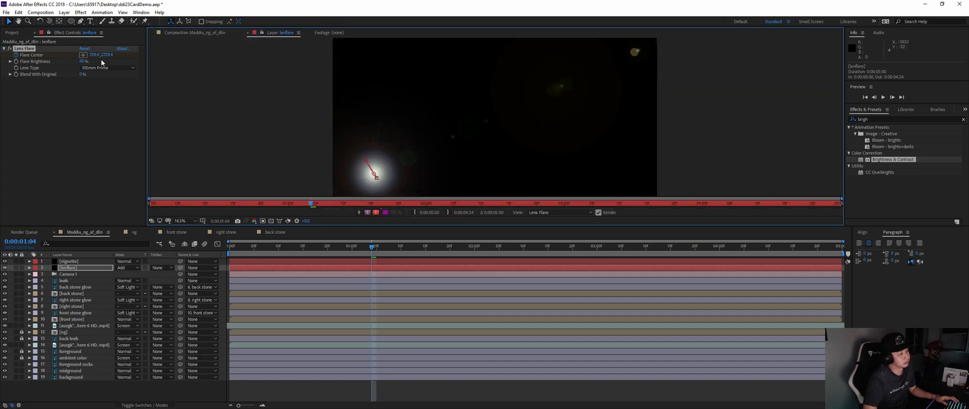
pyautogui.click(189, 33)
# Step: Set the lens flare's Blend With Original to about 21% and scrub the timeline to check it
pyautogui.click(105, 268)
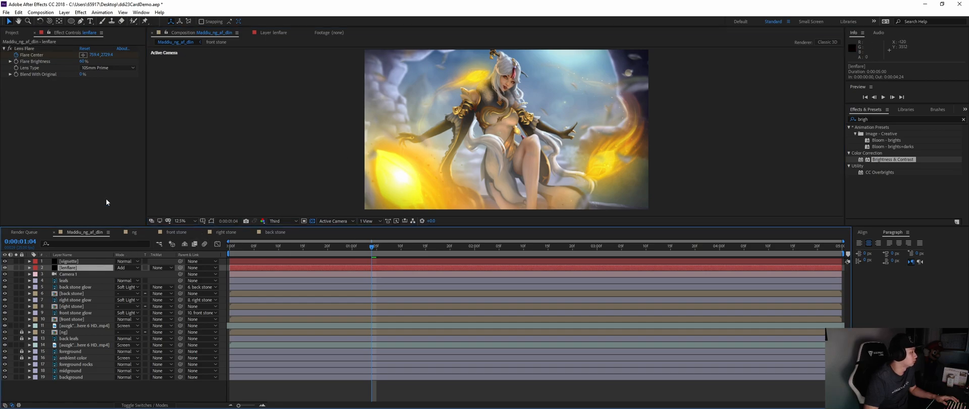
pyautogui.moveTo(83, 74); pyautogui.dragTo(87, 74)
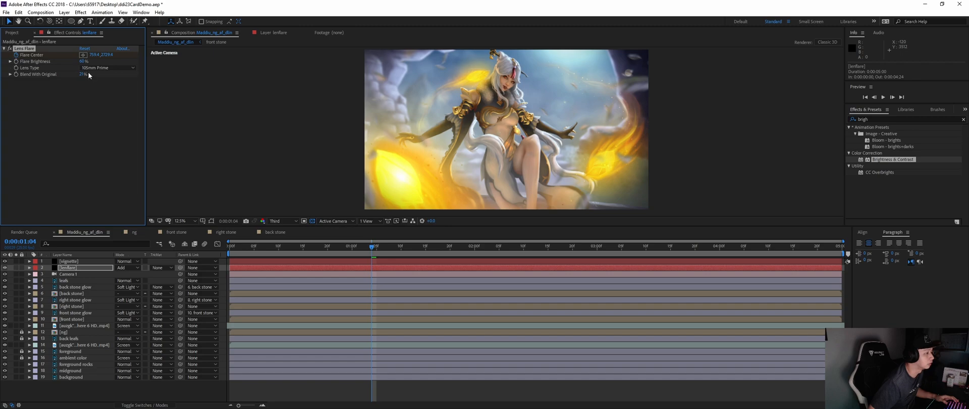
pyautogui.moveTo(372, 250)
pyautogui.mouseDown()
pyautogui.moveTo(210, 231)
pyautogui.moveTo(366, 243)
pyautogui.mouseUp()
pyautogui.moveTo(428, 248); pyautogui.dragTo(369, 251)
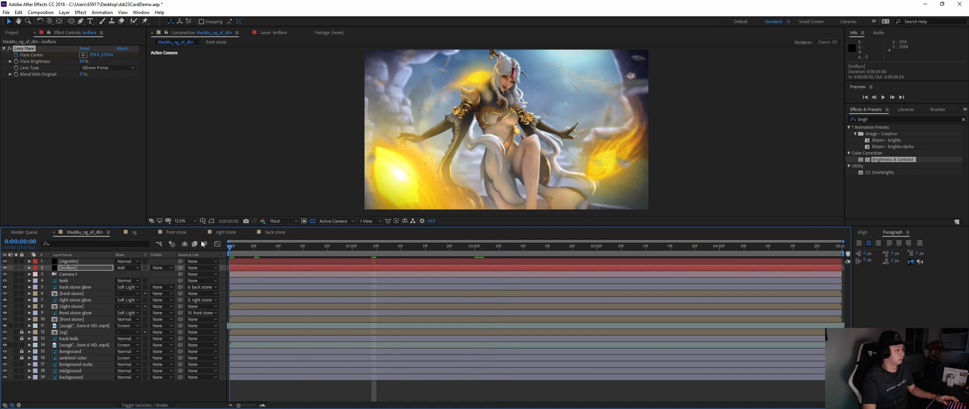
# Step: Preview the complete main composition from the first frame and scrub to its last frame
pyautogui.press('Home')
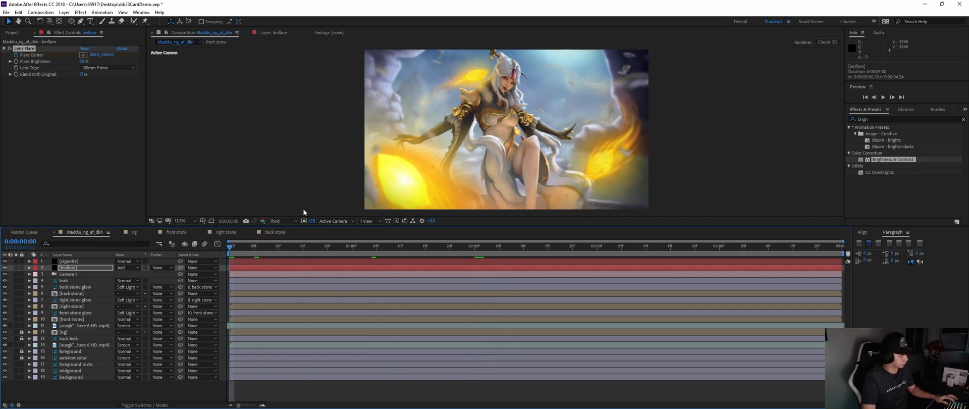
pyautogui.press('space')
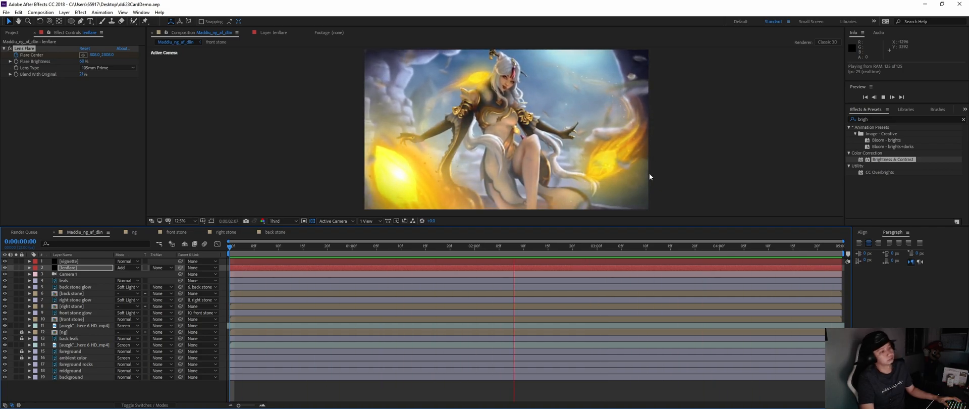
pyautogui.press('space')
pyautogui.moveTo(699, 247); pyautogui.dragTo(850, 262)
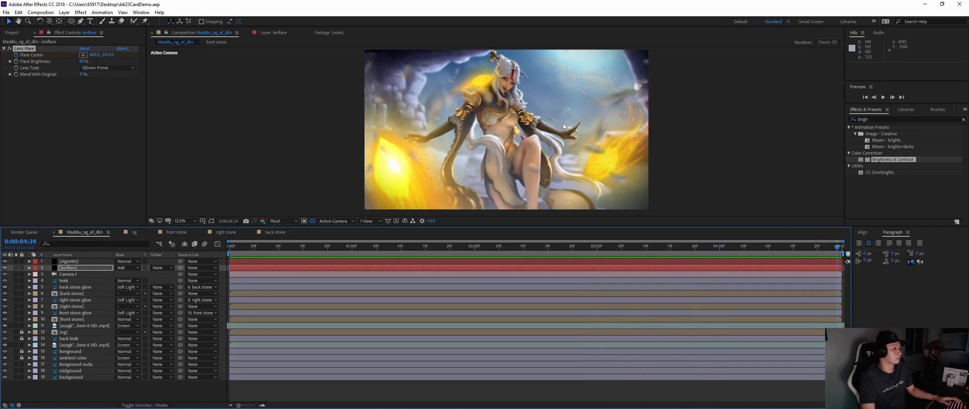